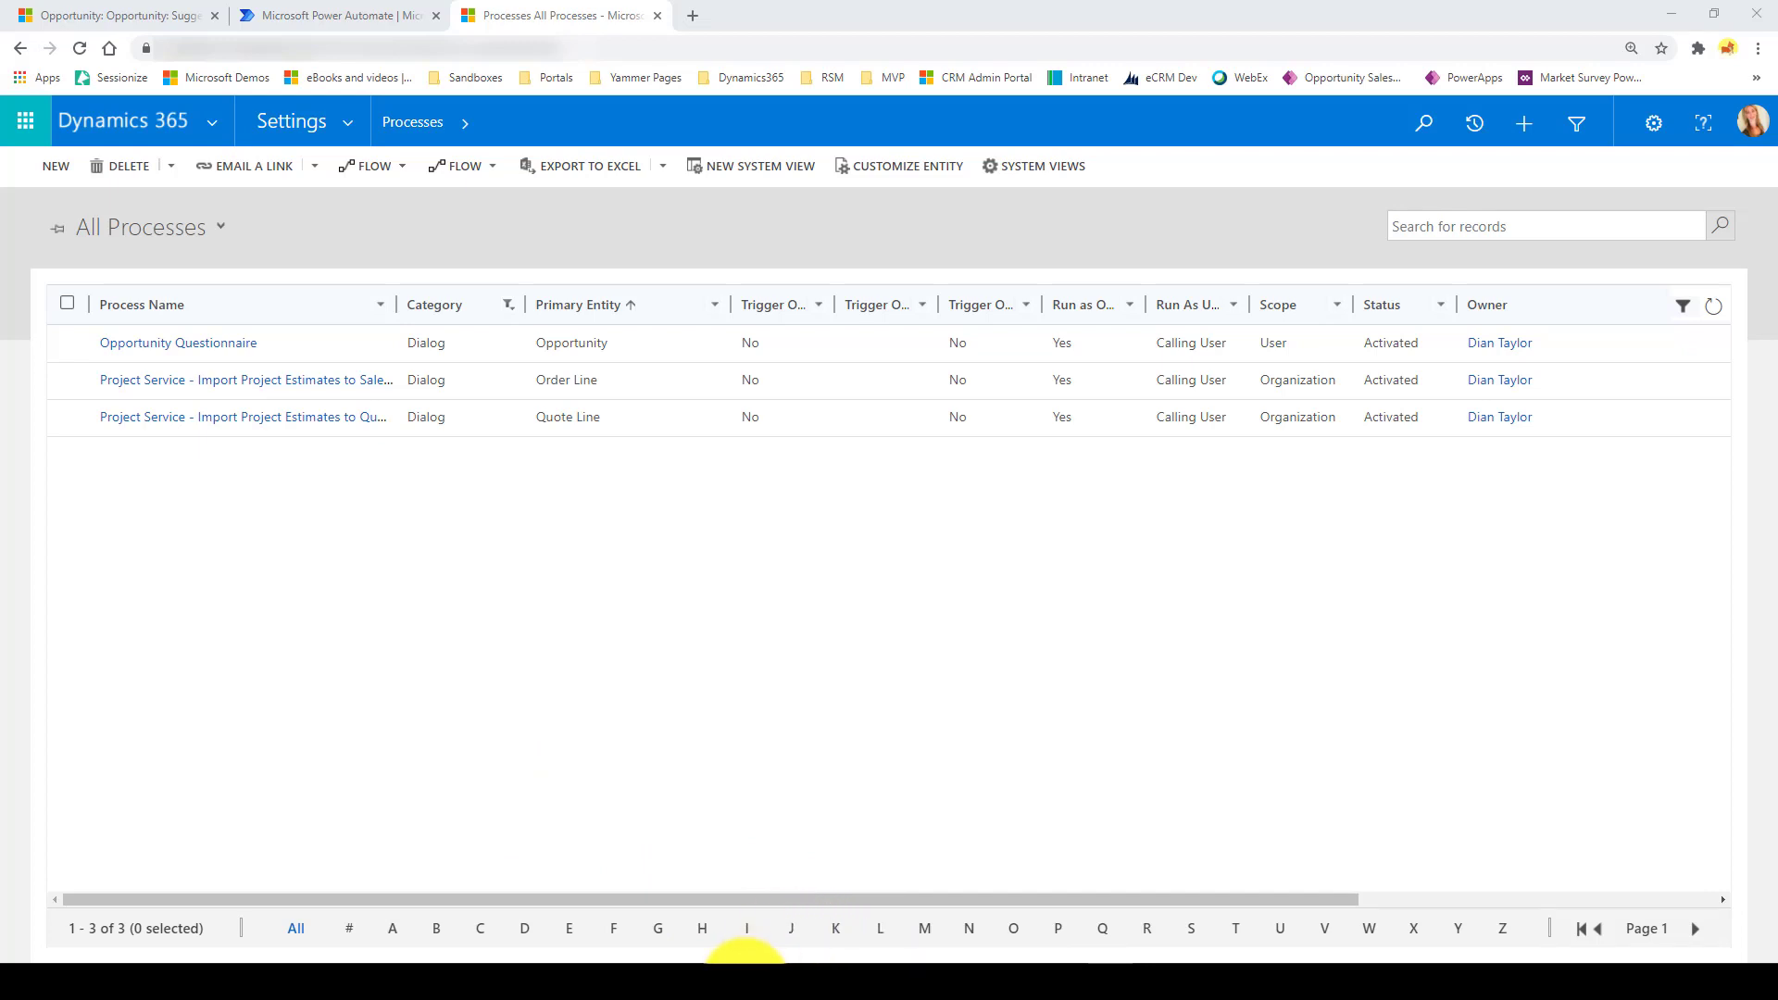
mouse_move(775, 950)
click(1369, 891)
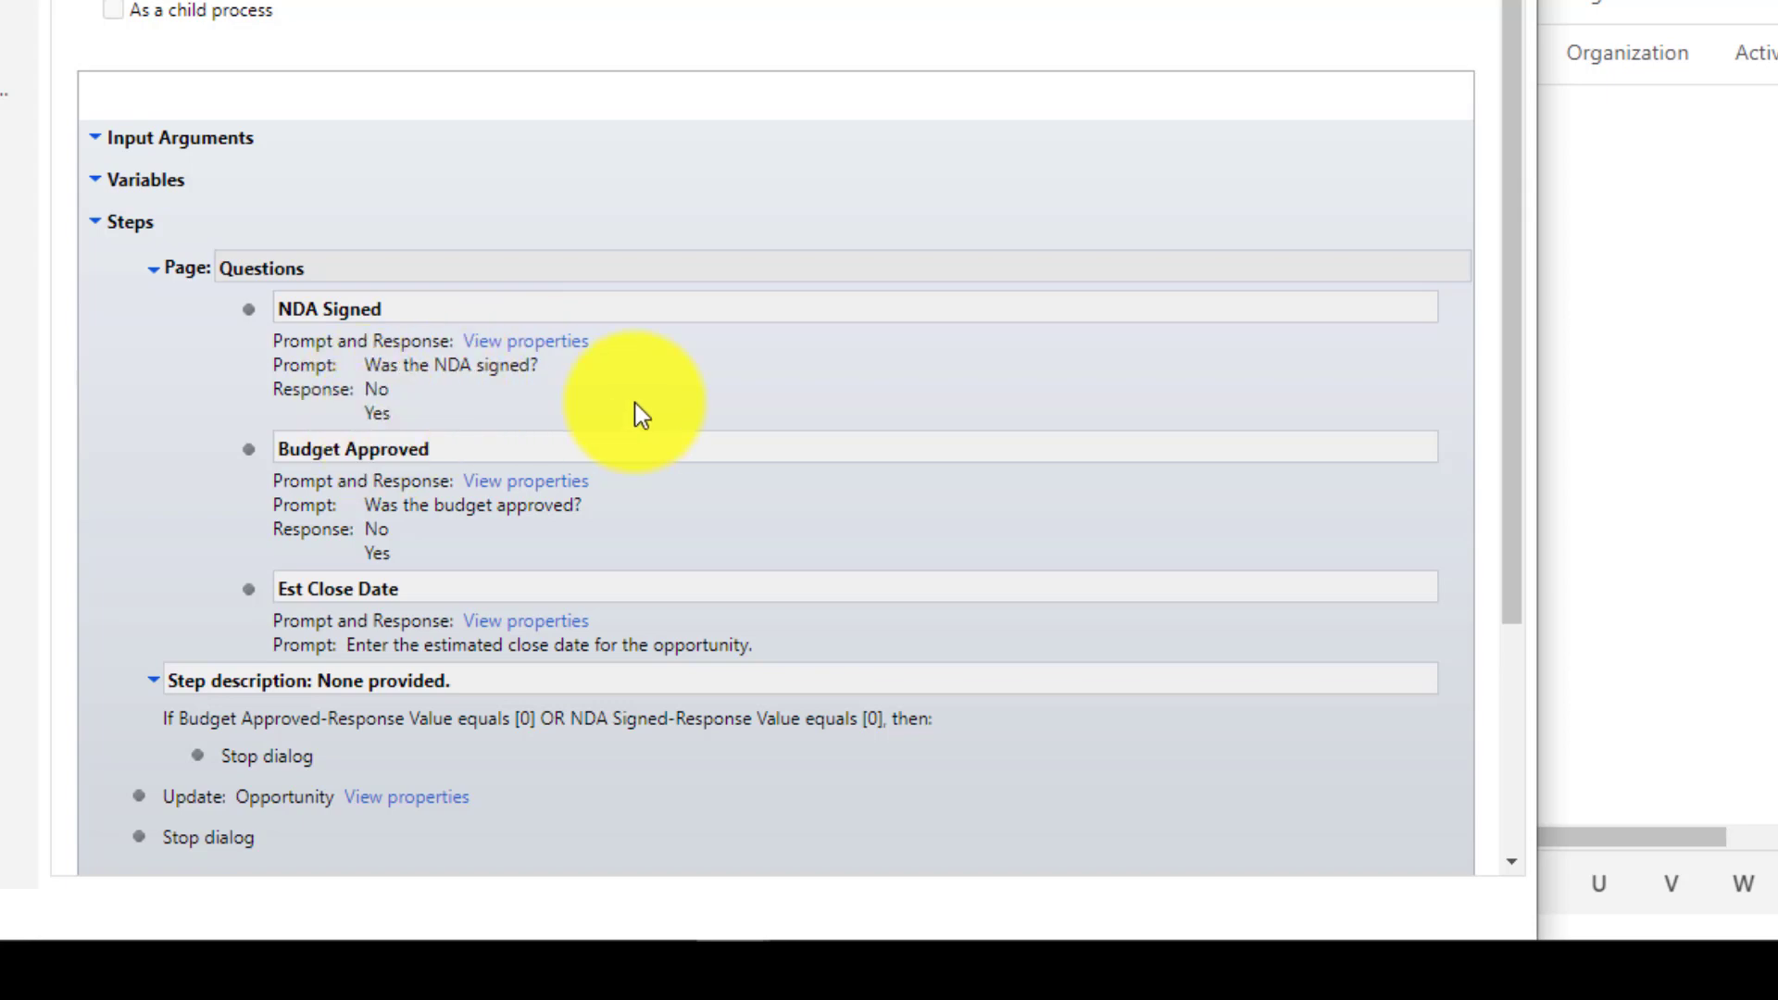
scroll(636, 402, down, 2)
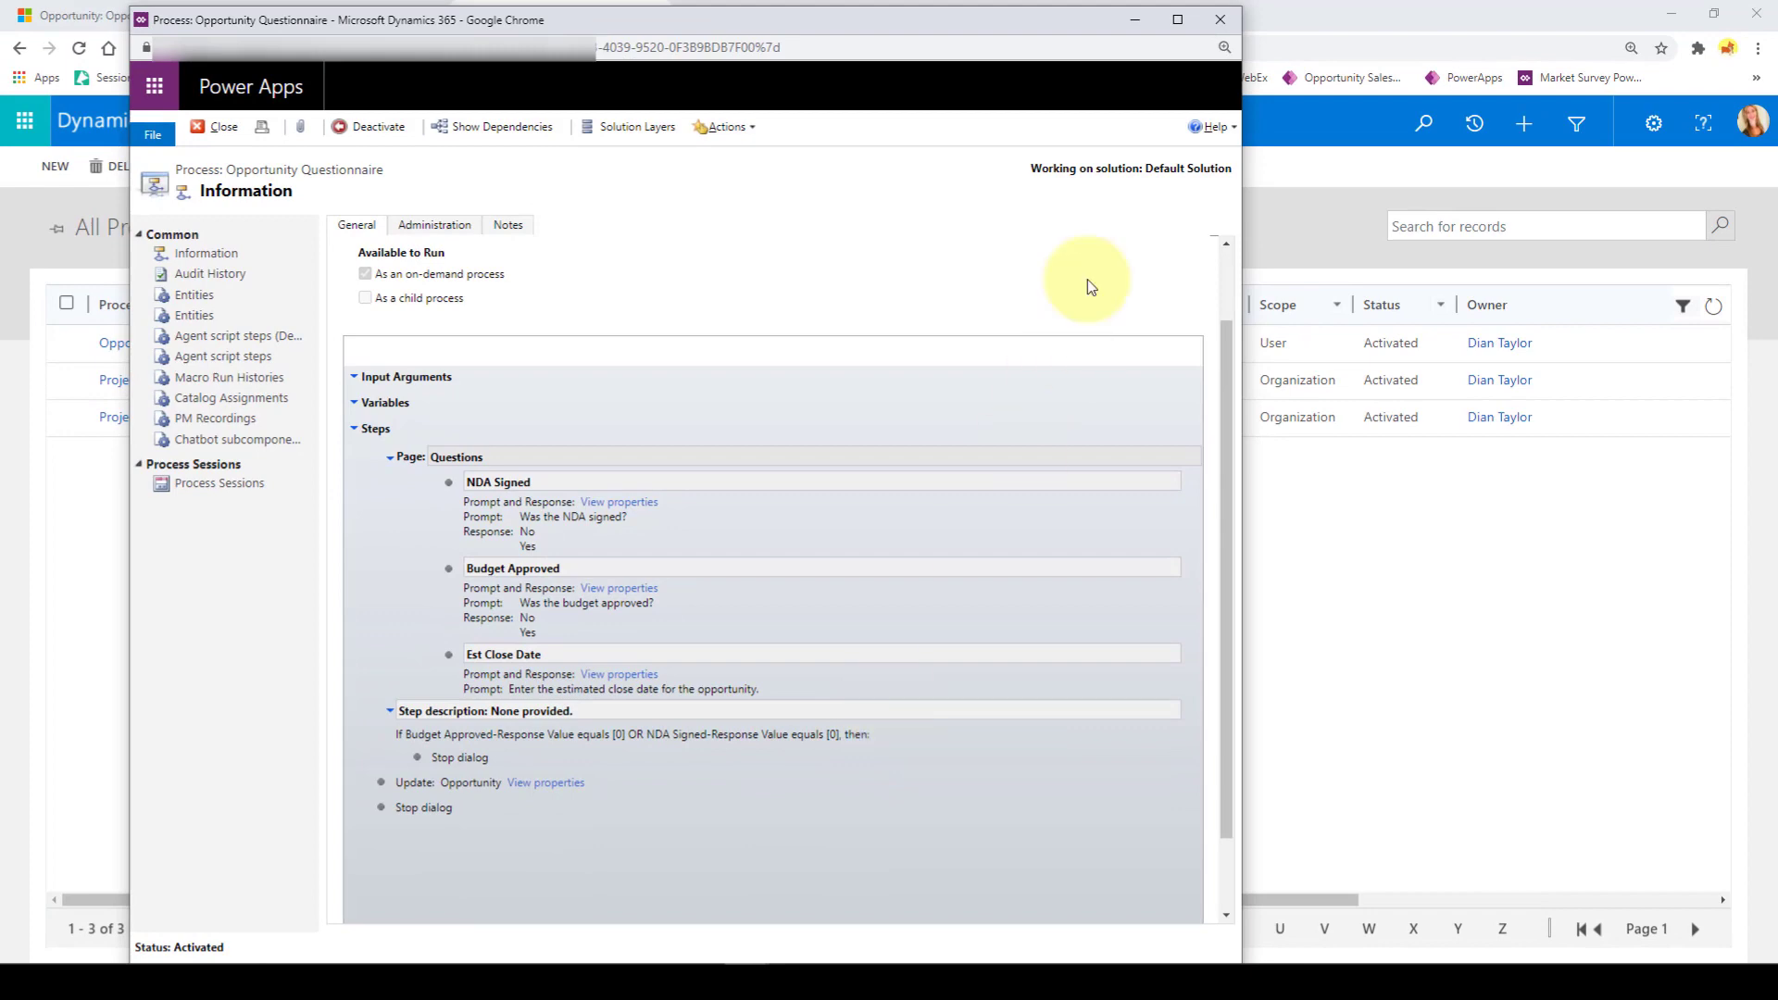
Step: Close the process window and run Manual - Oppty Questionnaire from the Suggested Order opportunity's Flow menu
click(1220, 20)
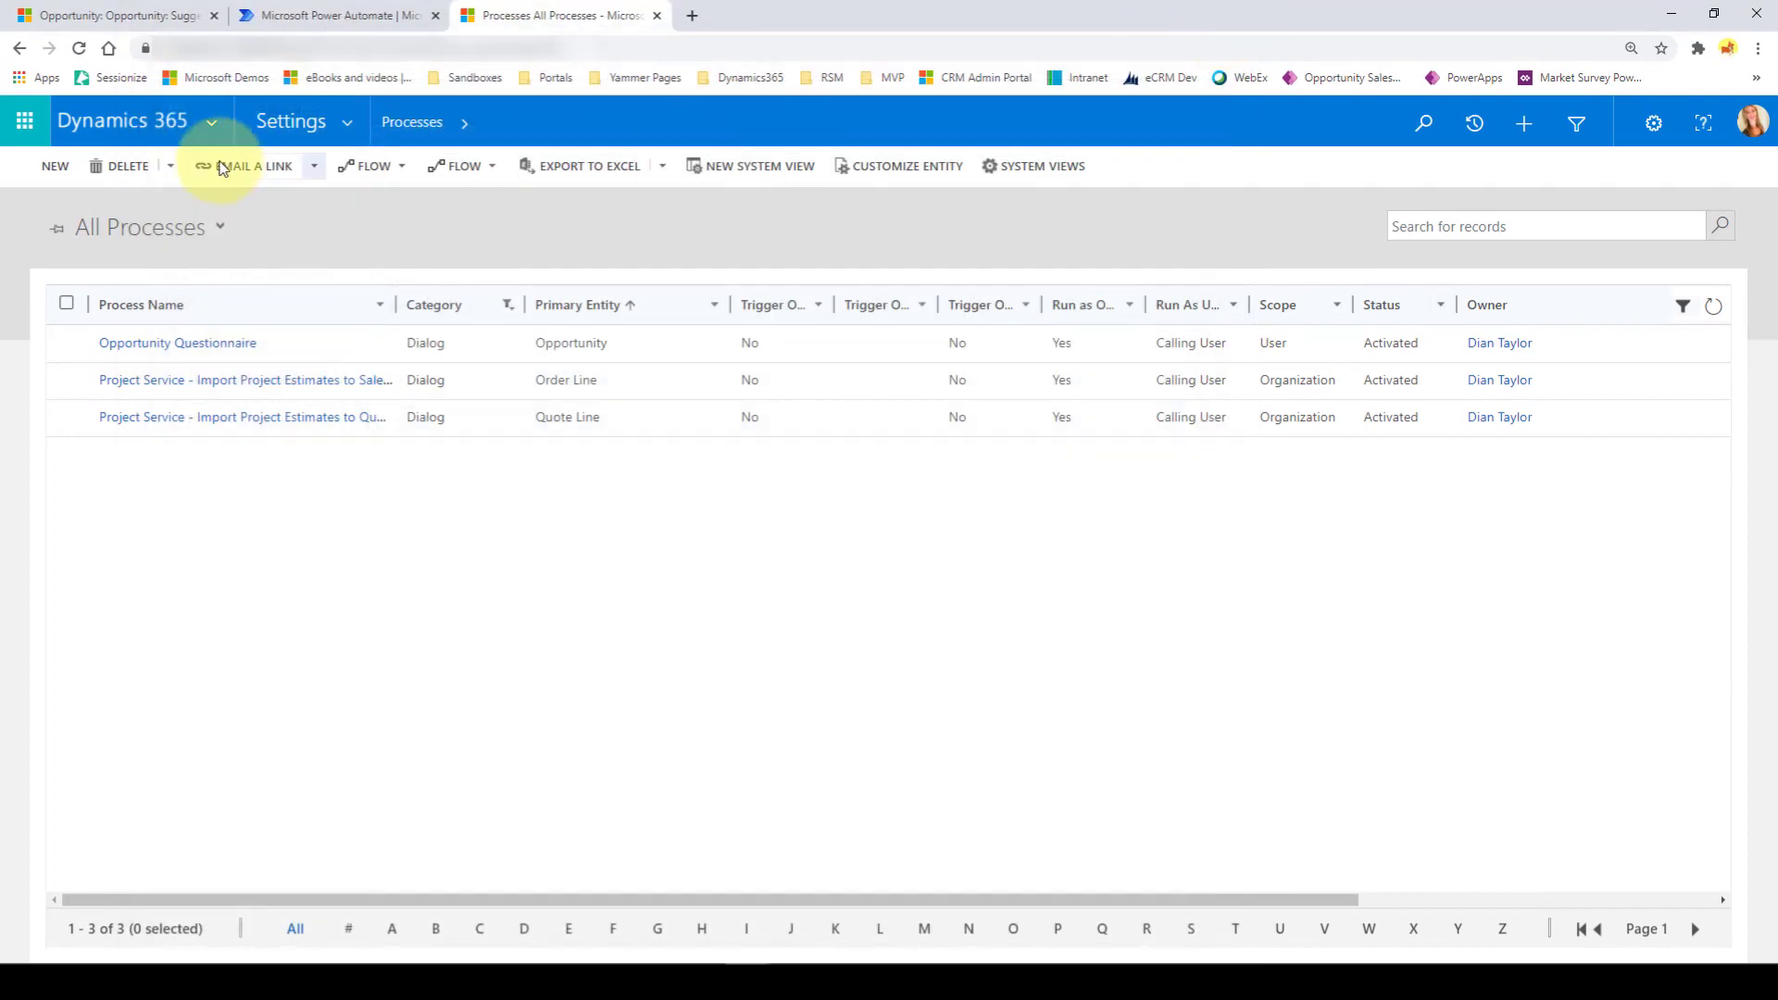
click(112, 19)
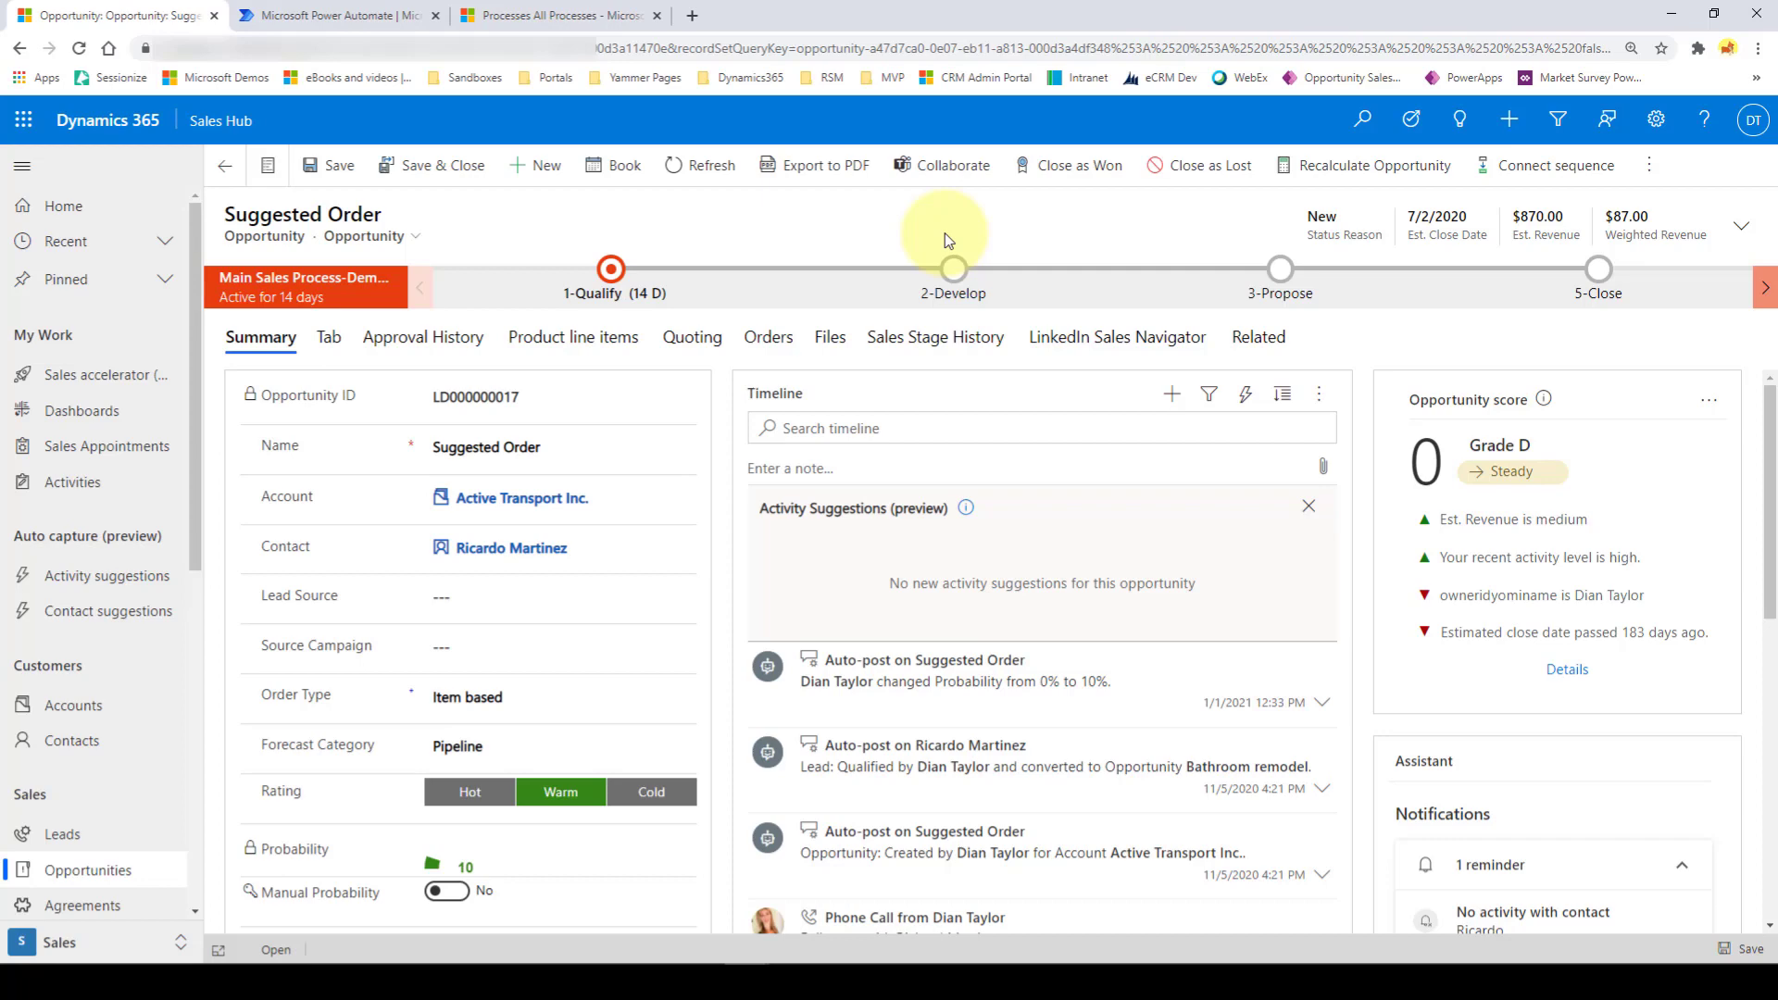
click(1649, 169)
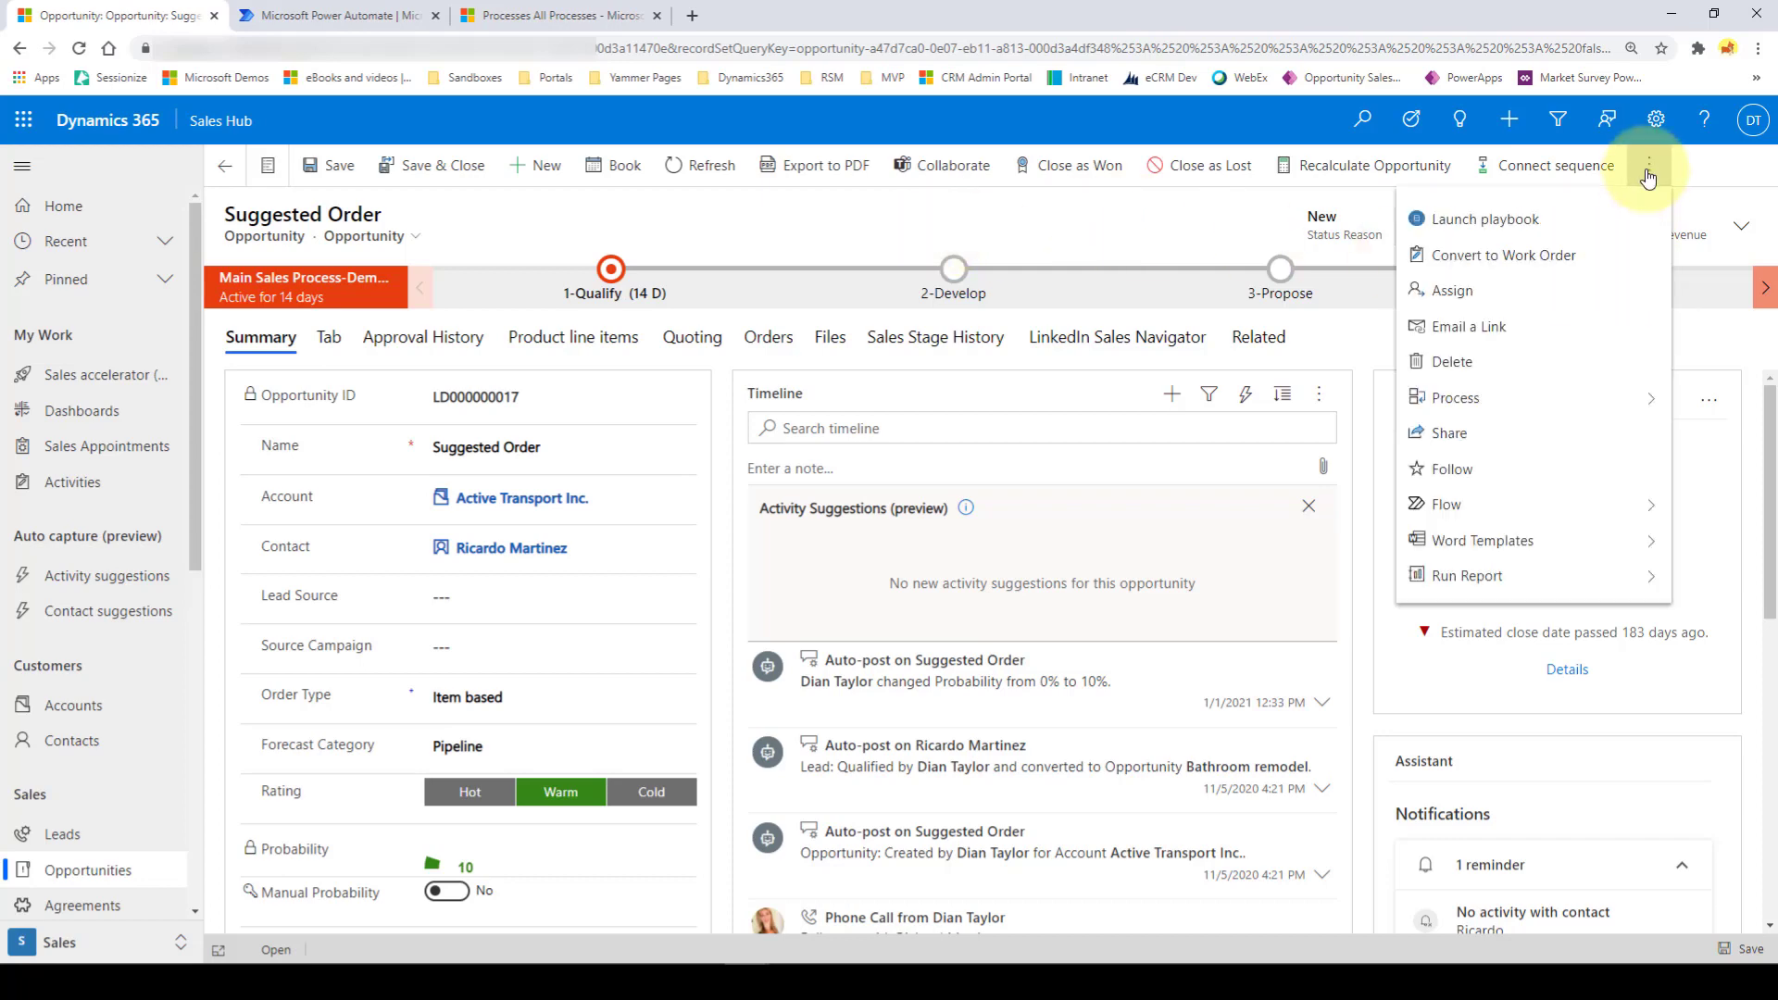
click(1643, 506)
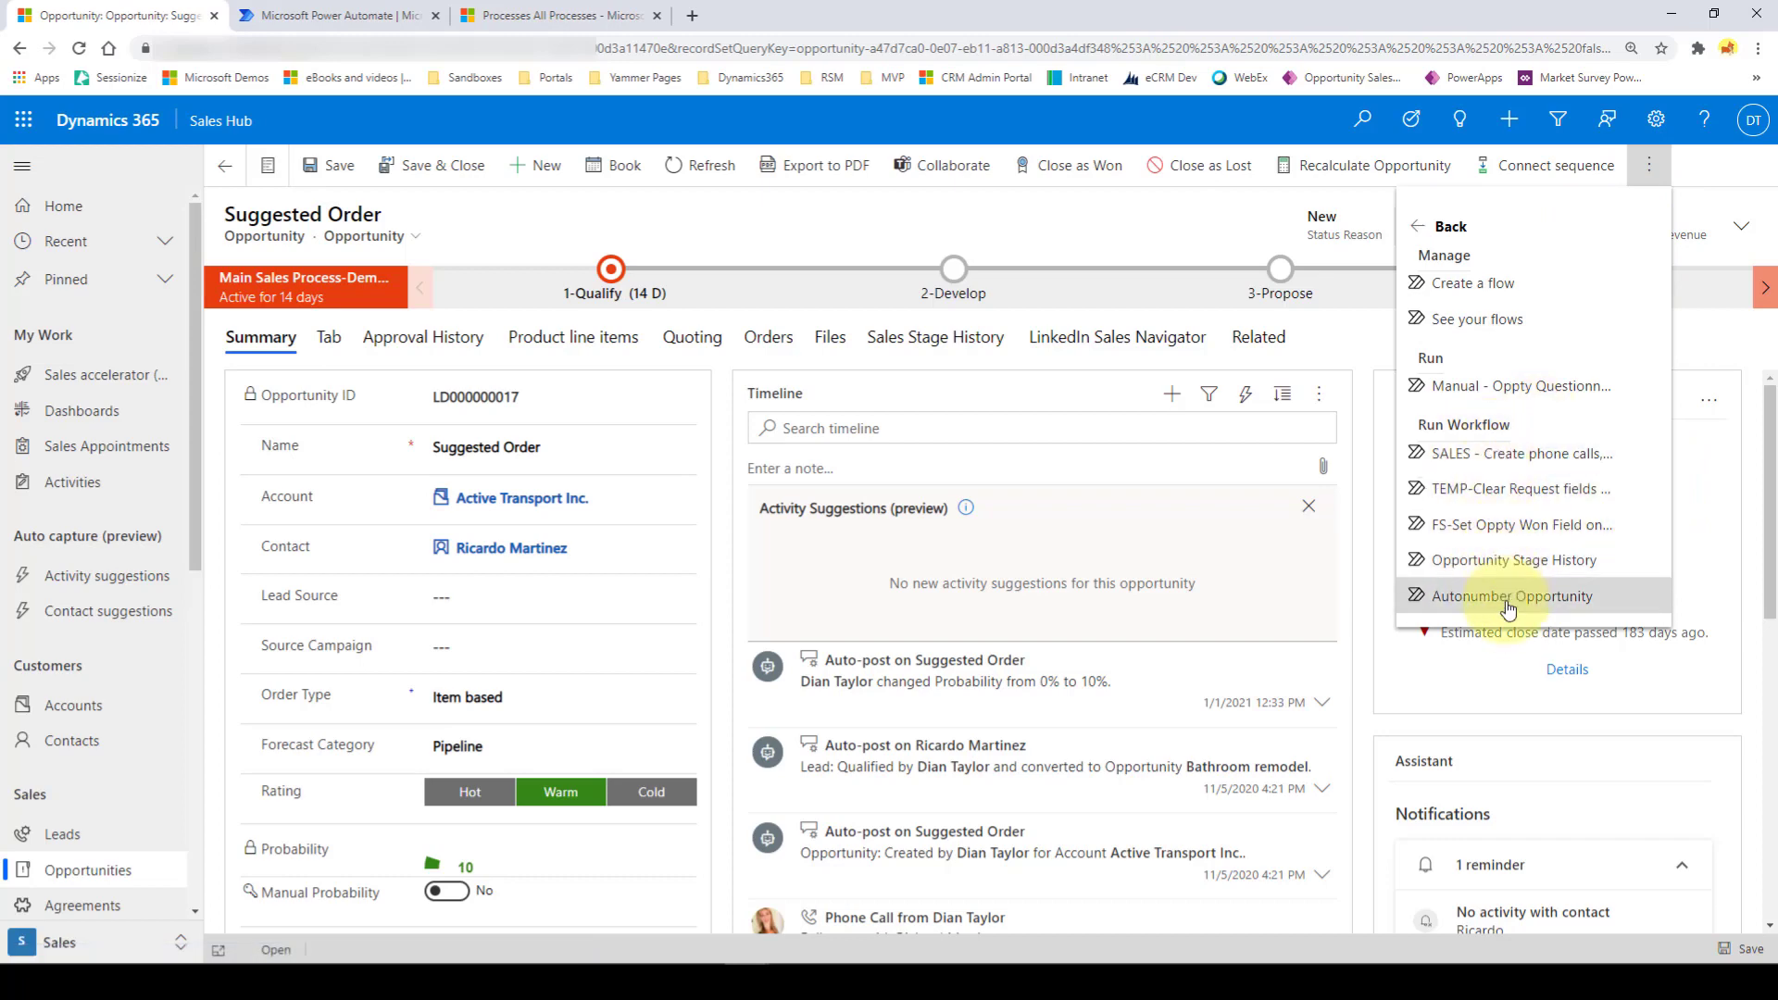
click(1130, 222)
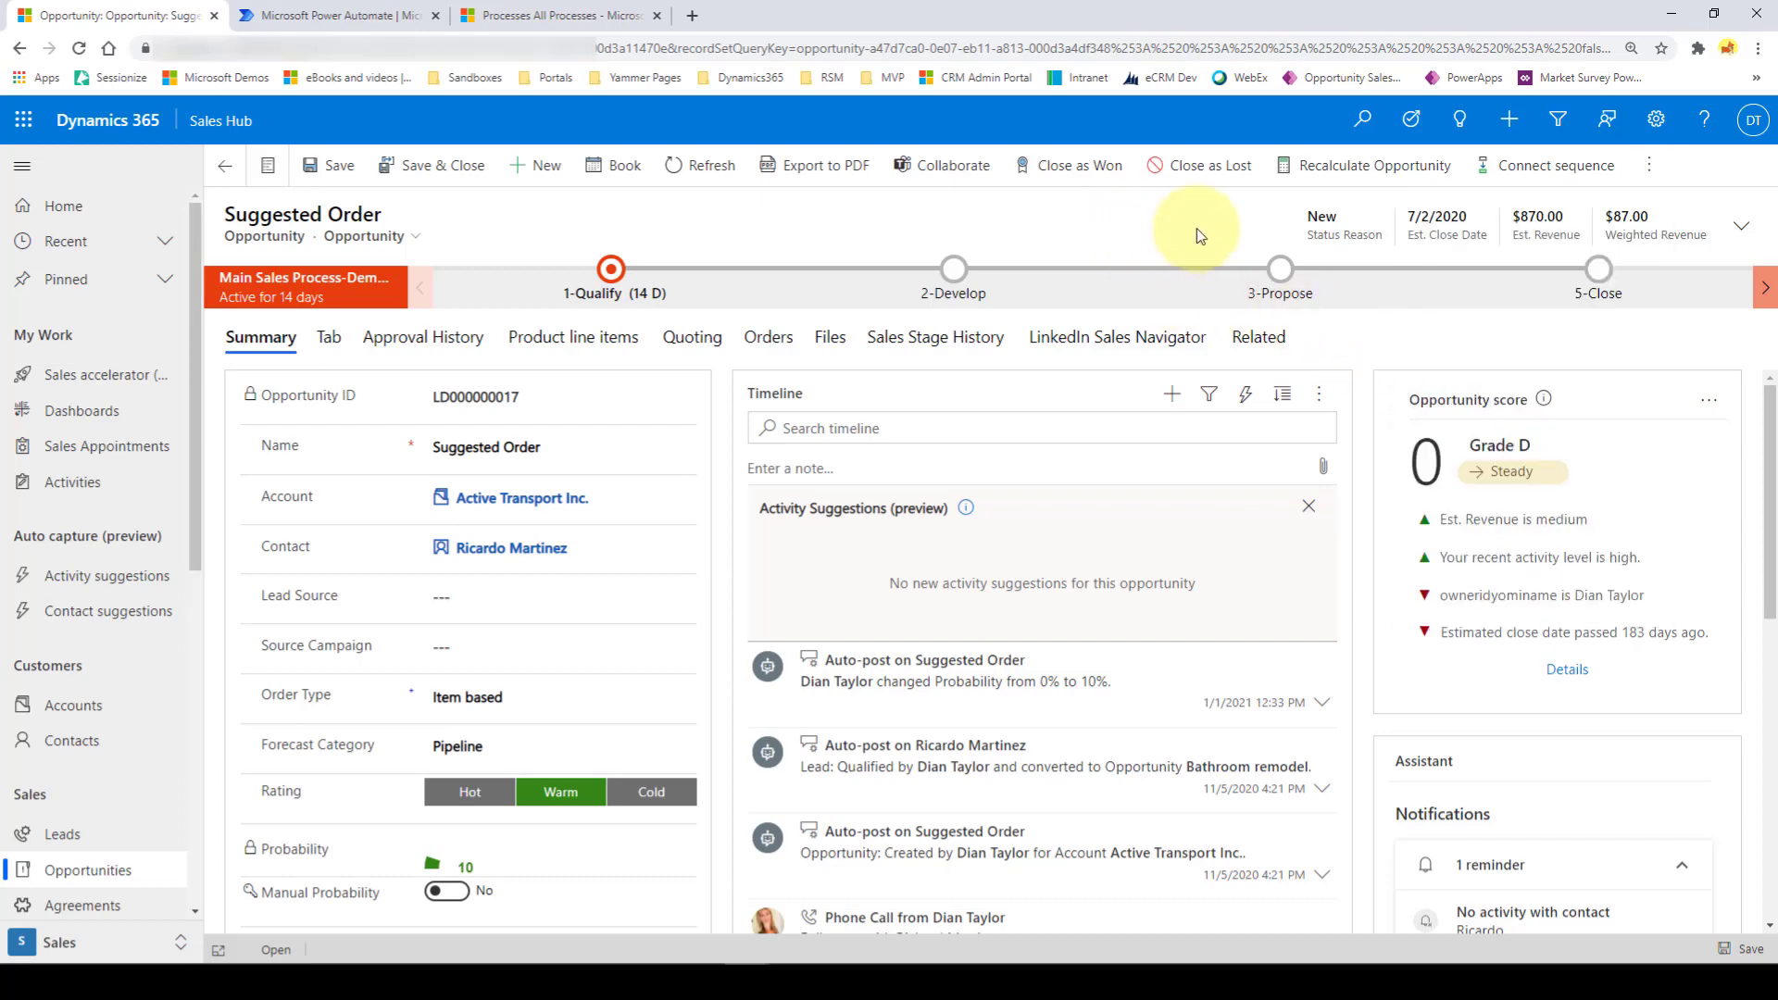
click(1649, 165)
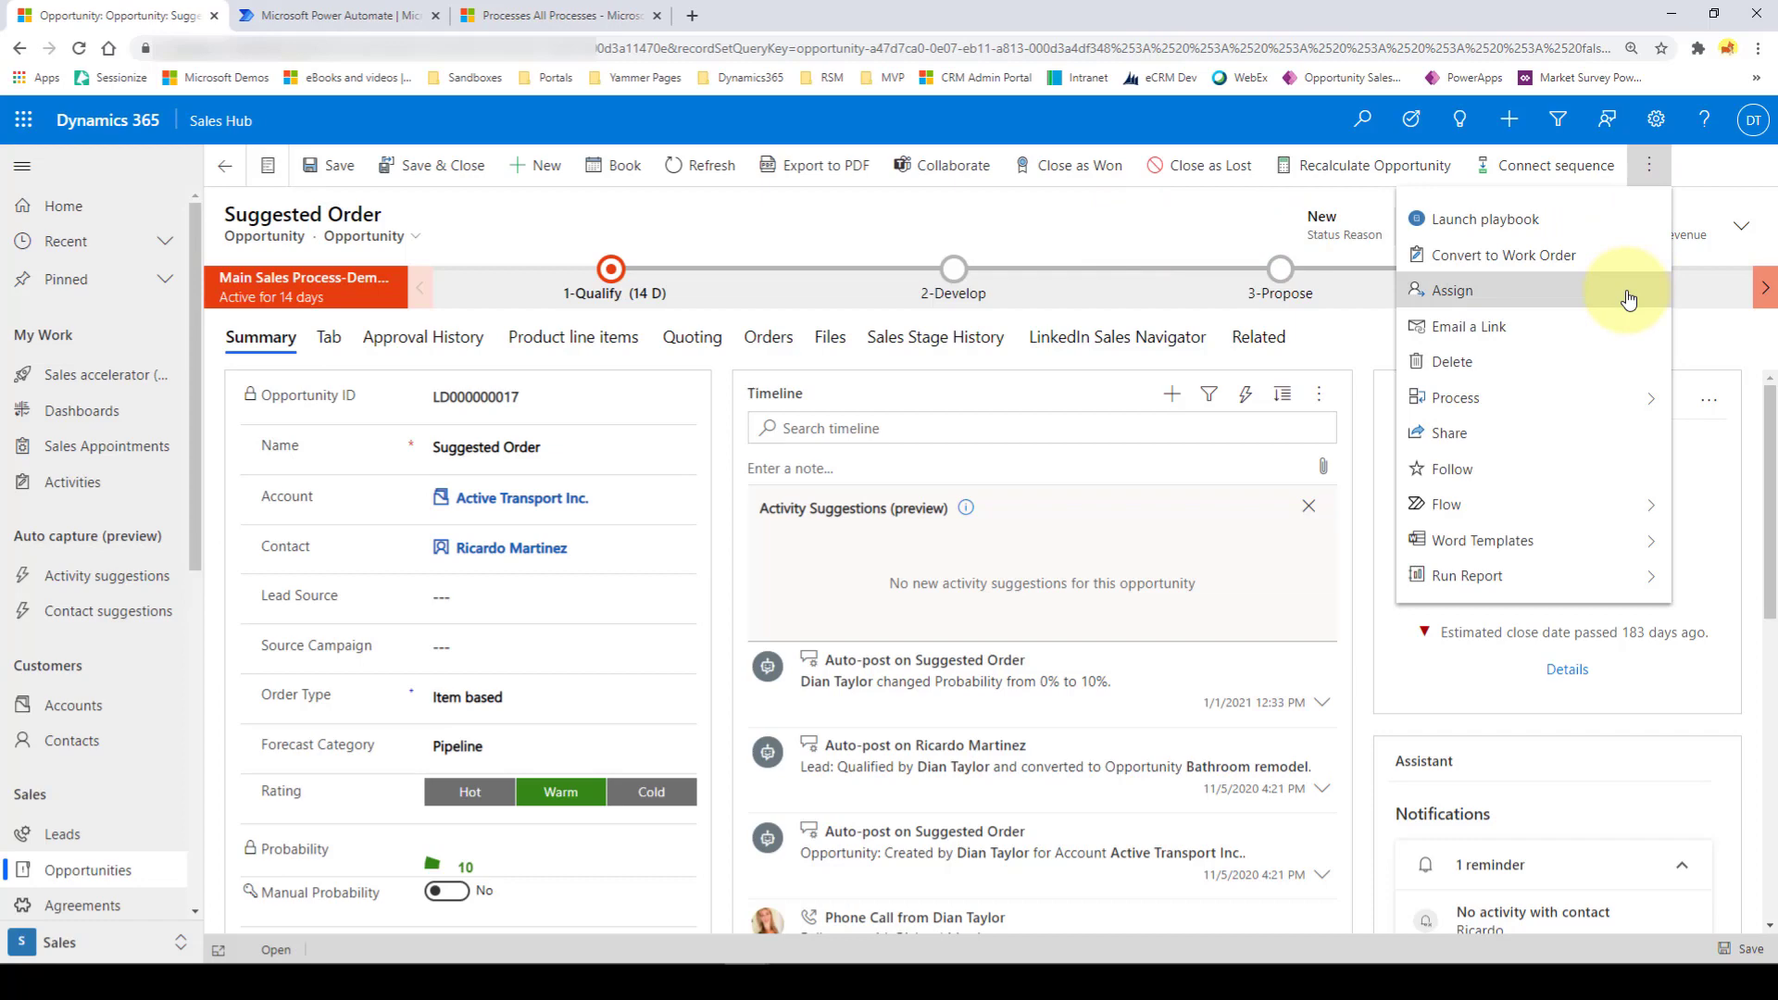
click(1648, 506)
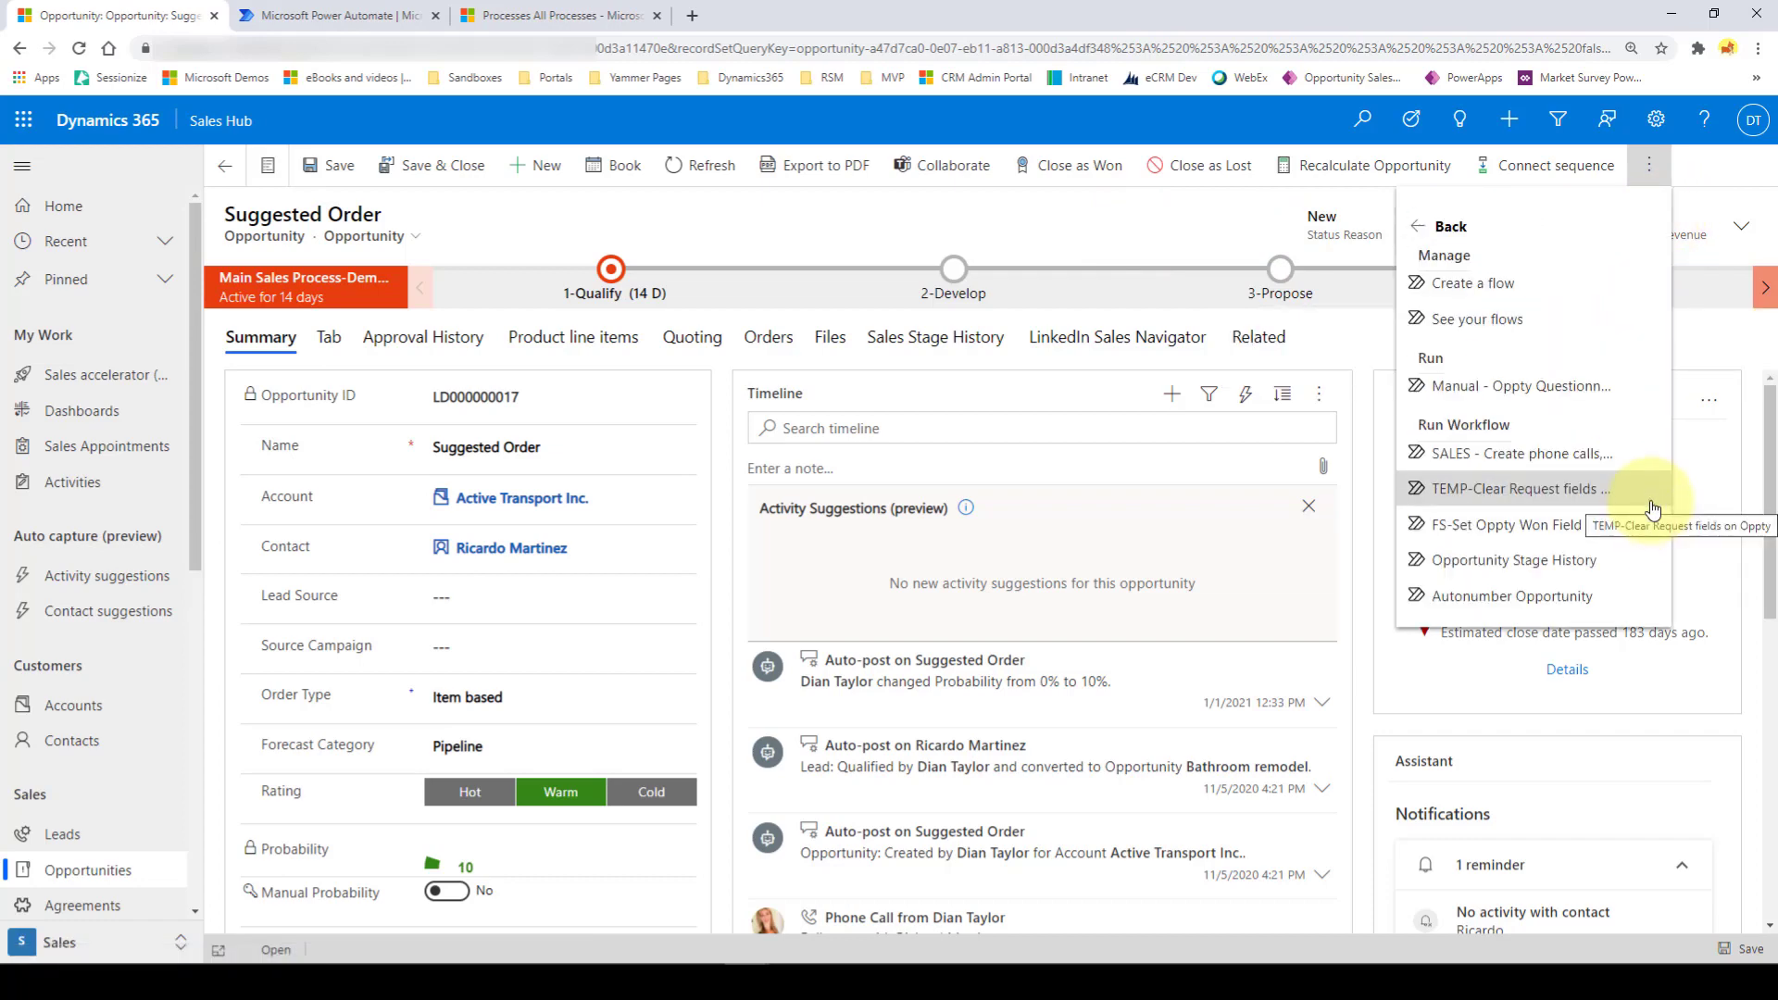
click(1505, 387)
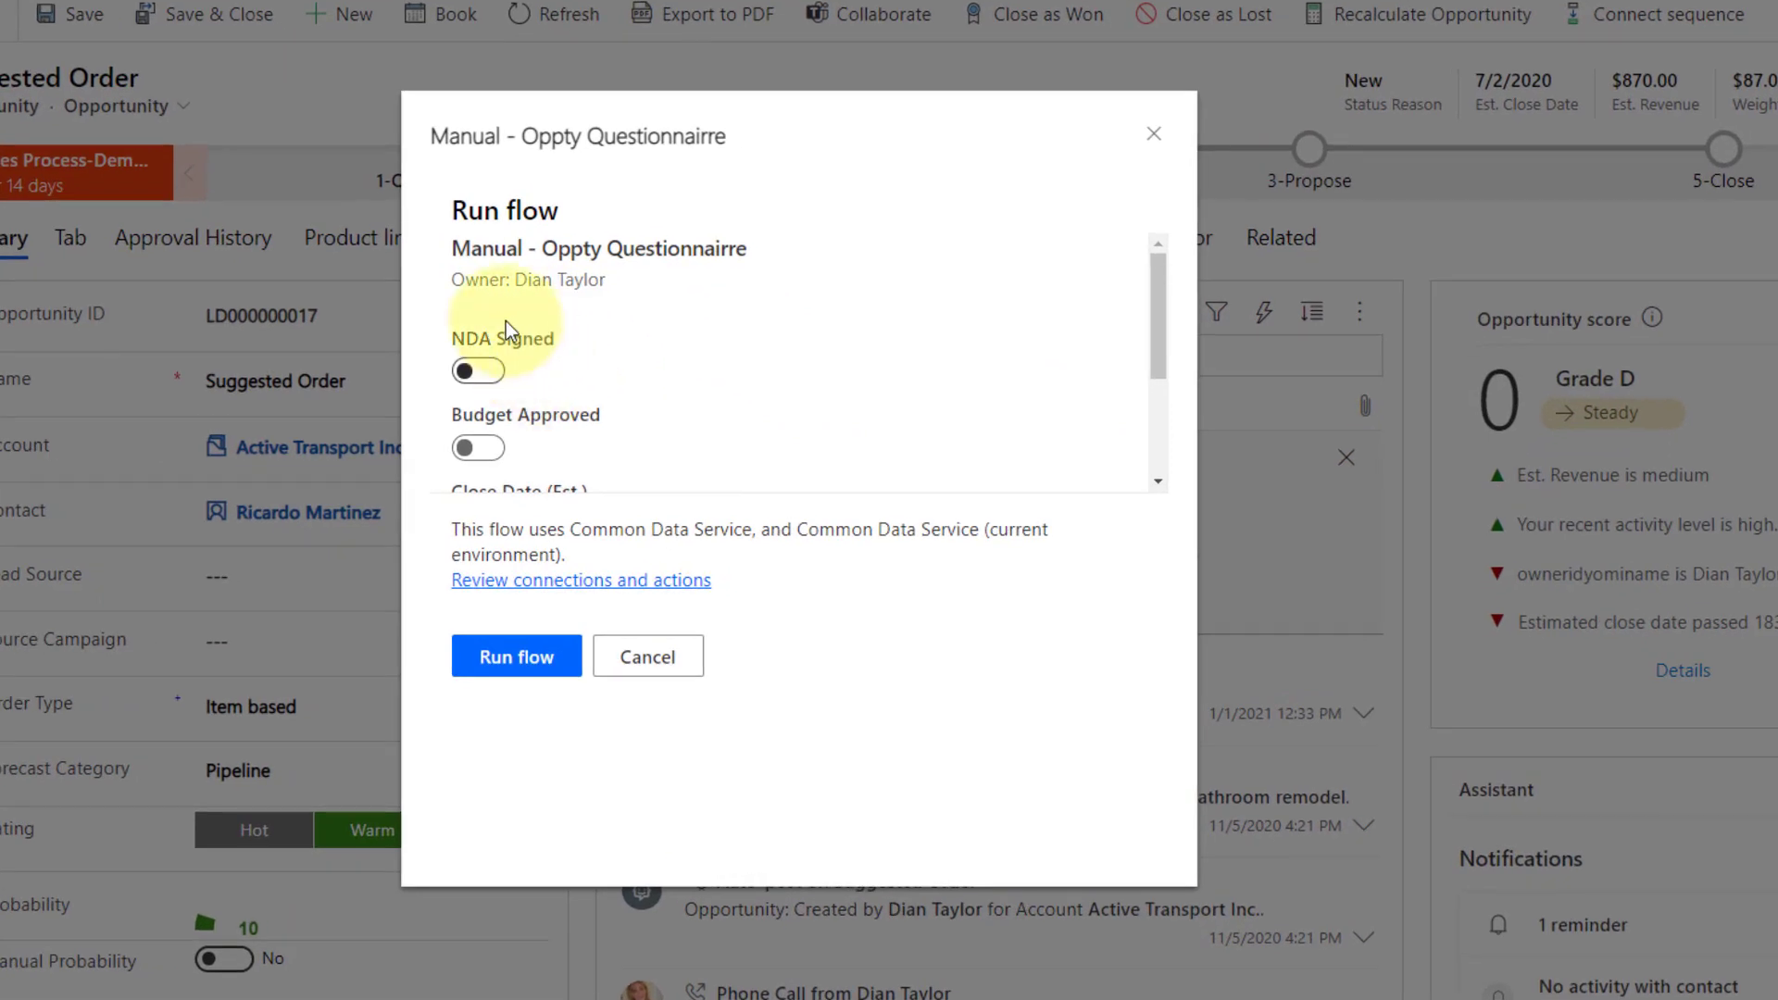
Step: Answer yes to NDA Signed and Budget Approved and set the close date to 2021-01-20
click(501, 374)
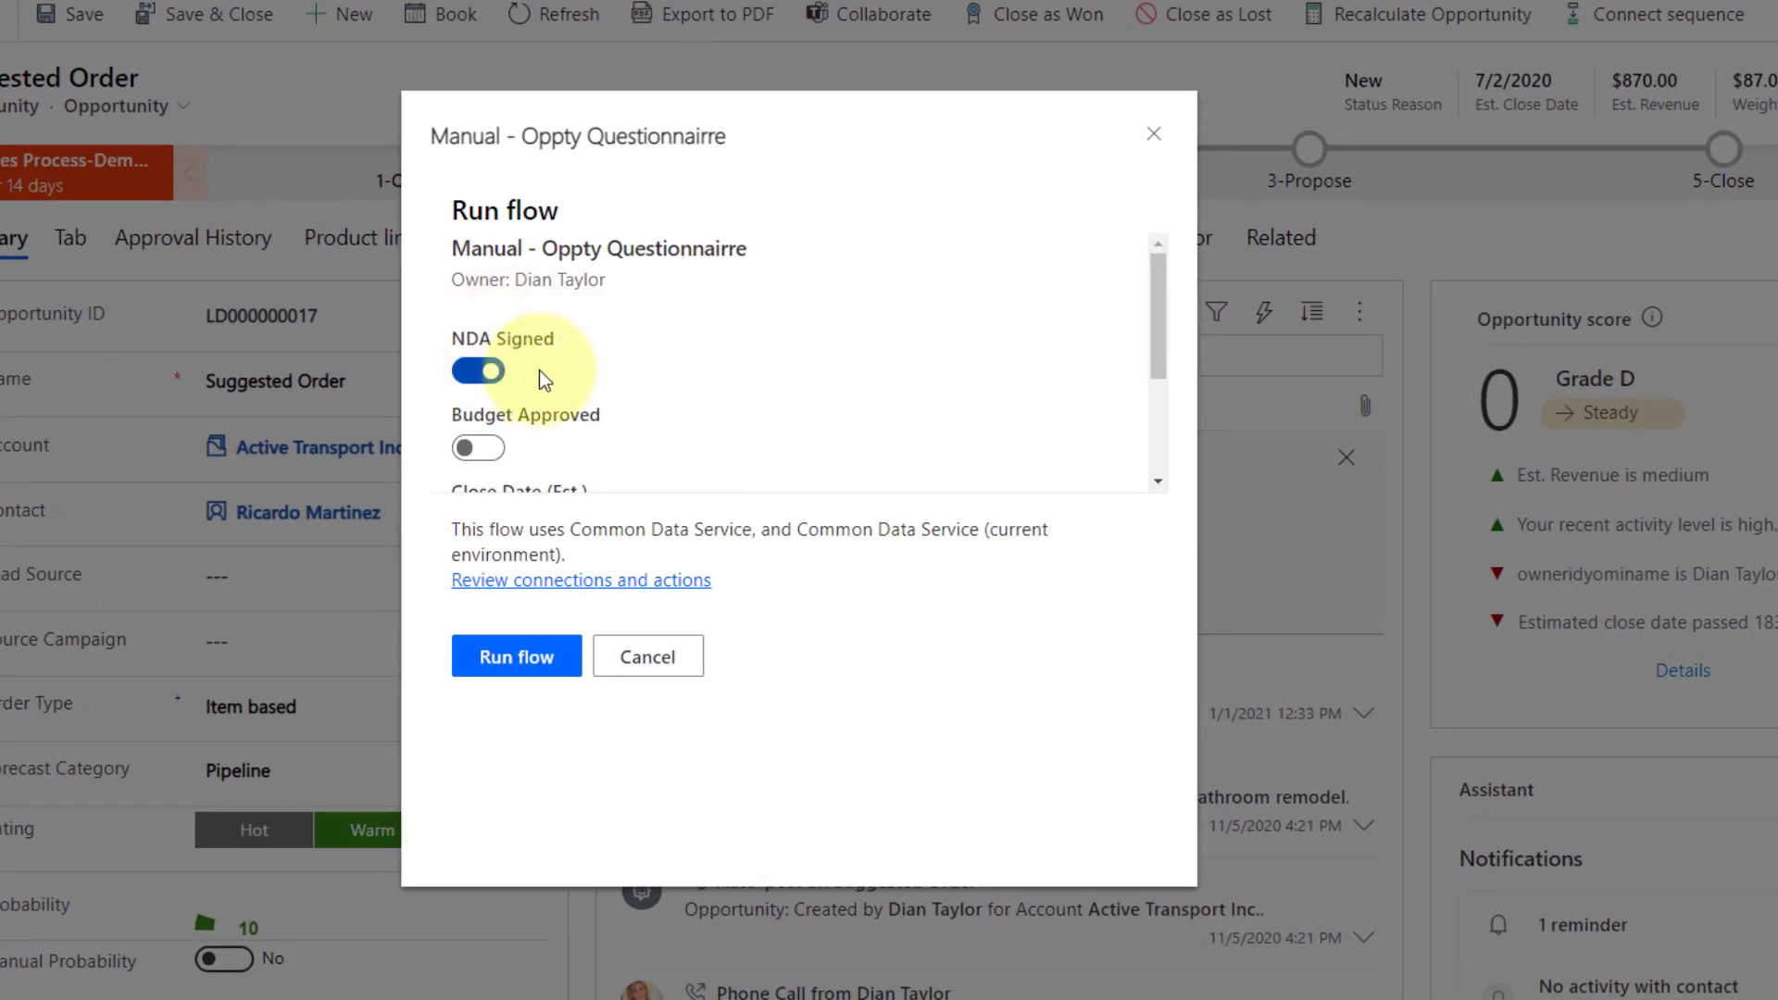
scroll(496, 361, down, 1)
click(490, 335)
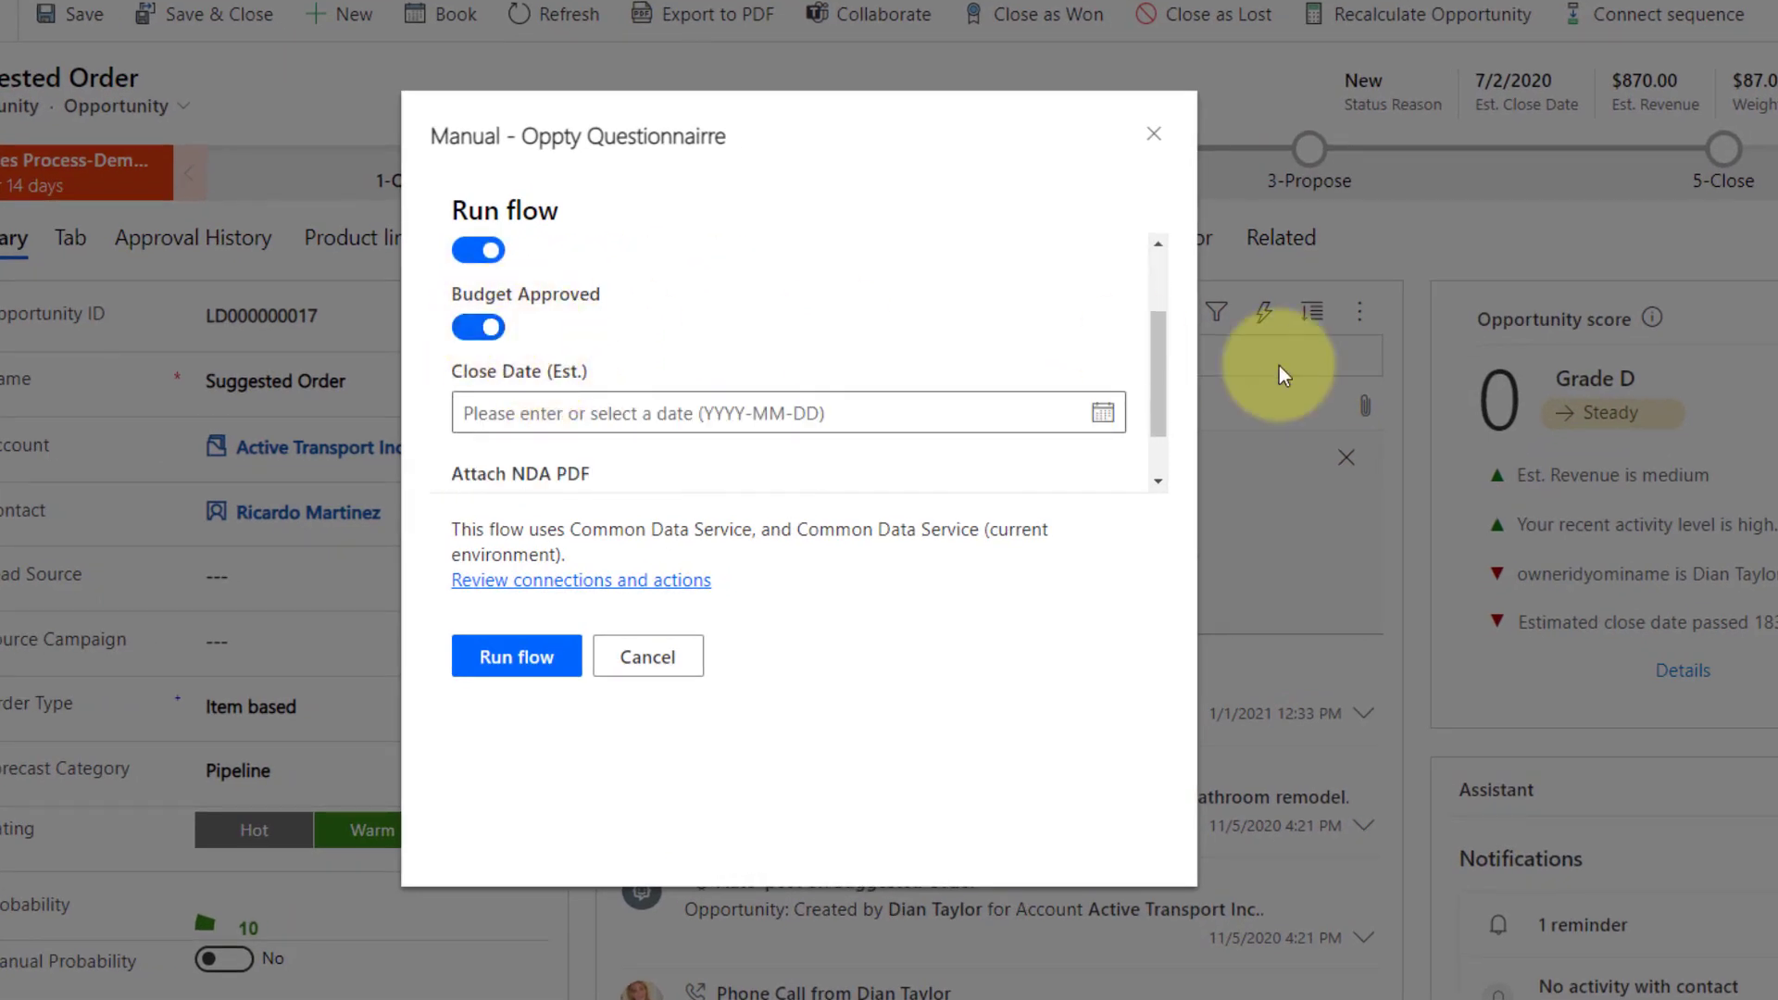
click(1103, 414)
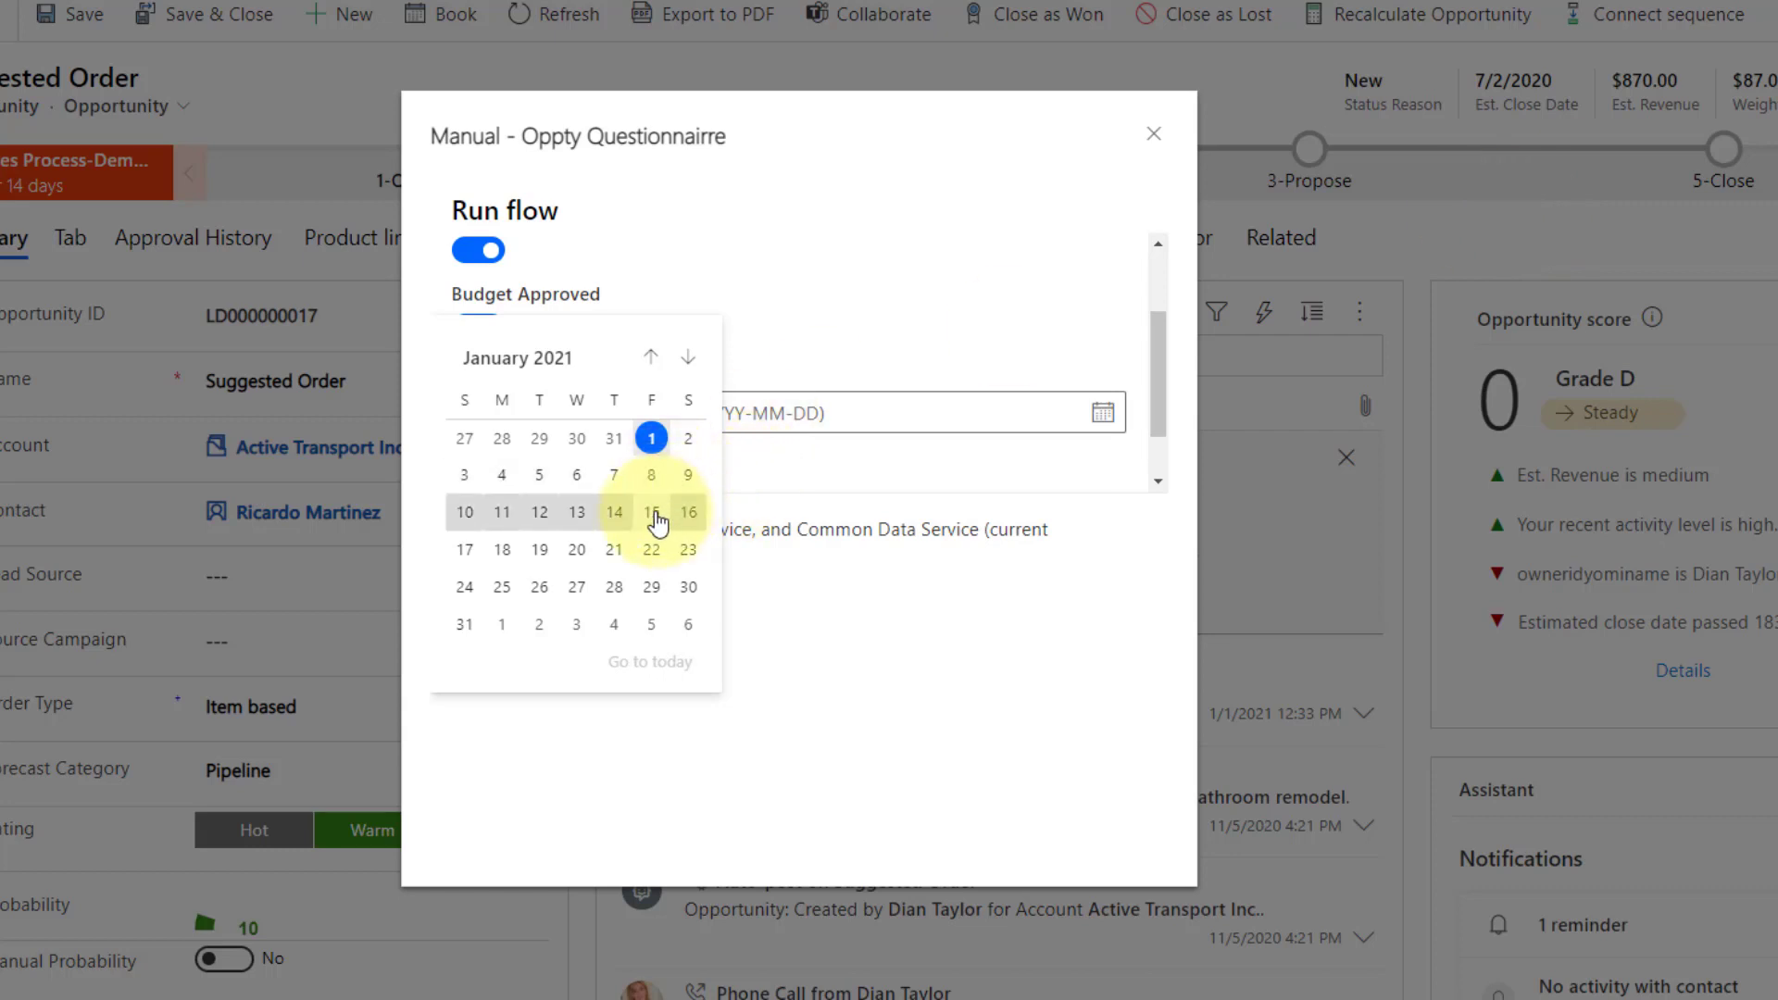
click(578, 551)
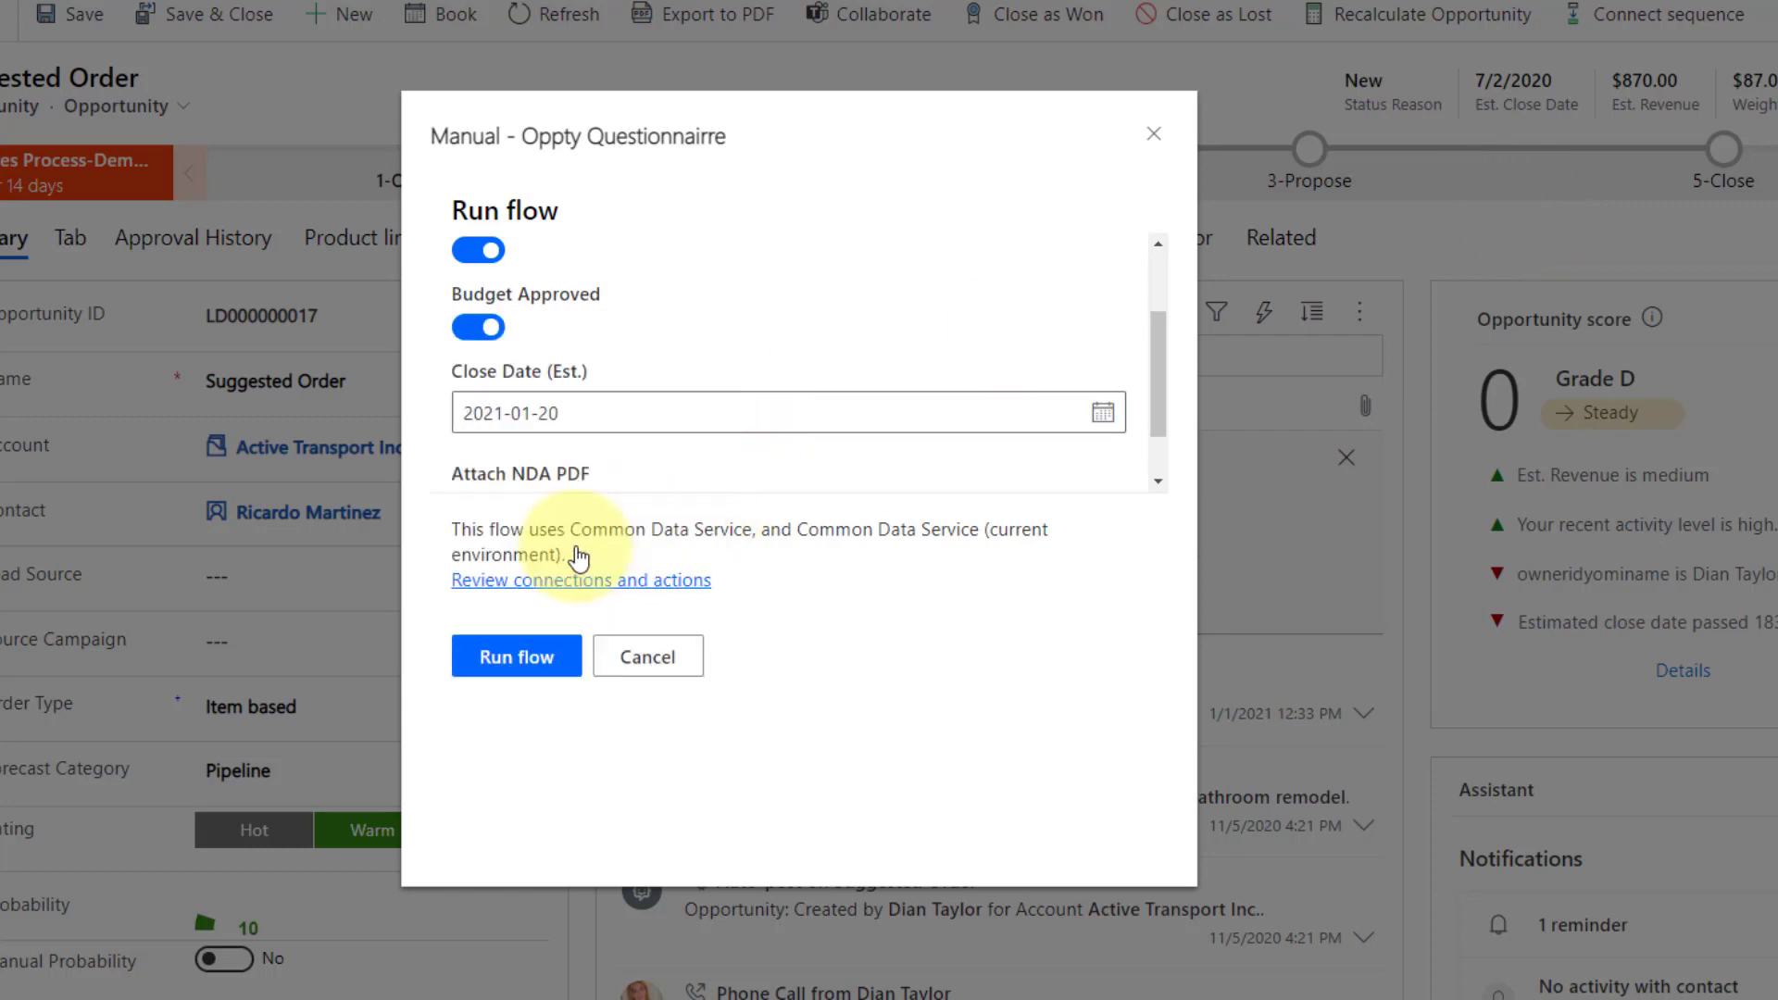
scroll(806, 413, down, 1)
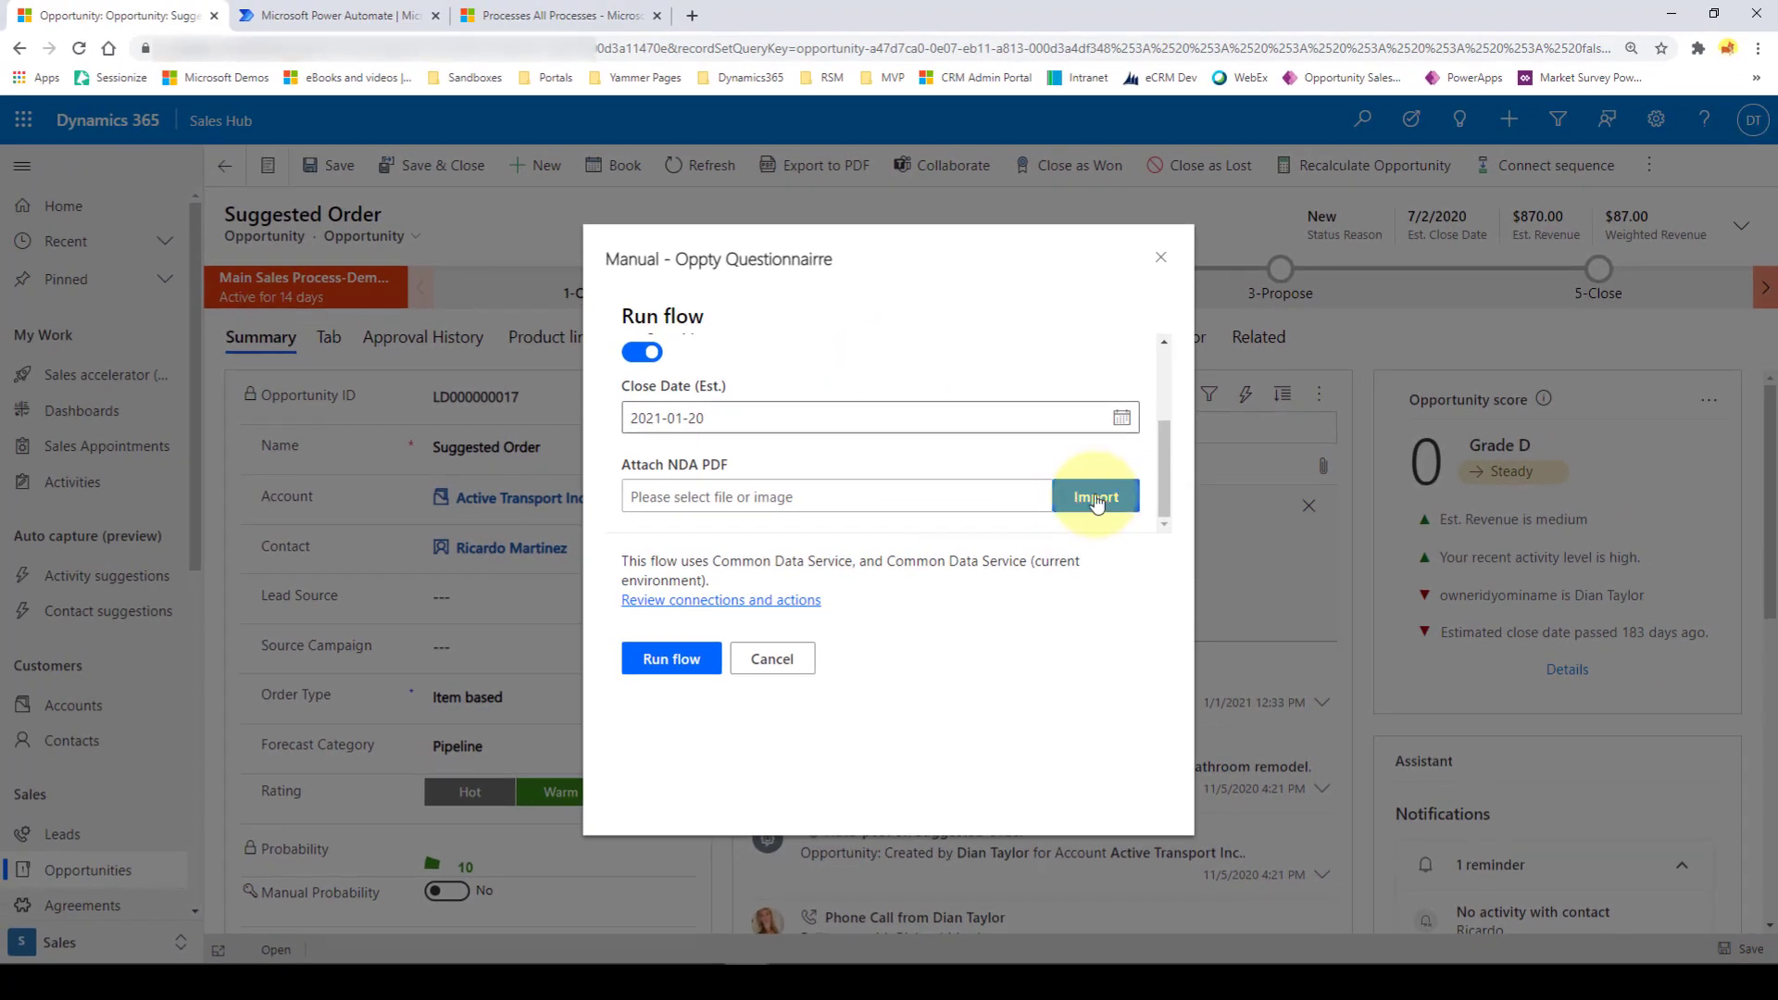
Step: Attach NDA.pdf, run the flow, and close the confirmation
click(1096, 501)
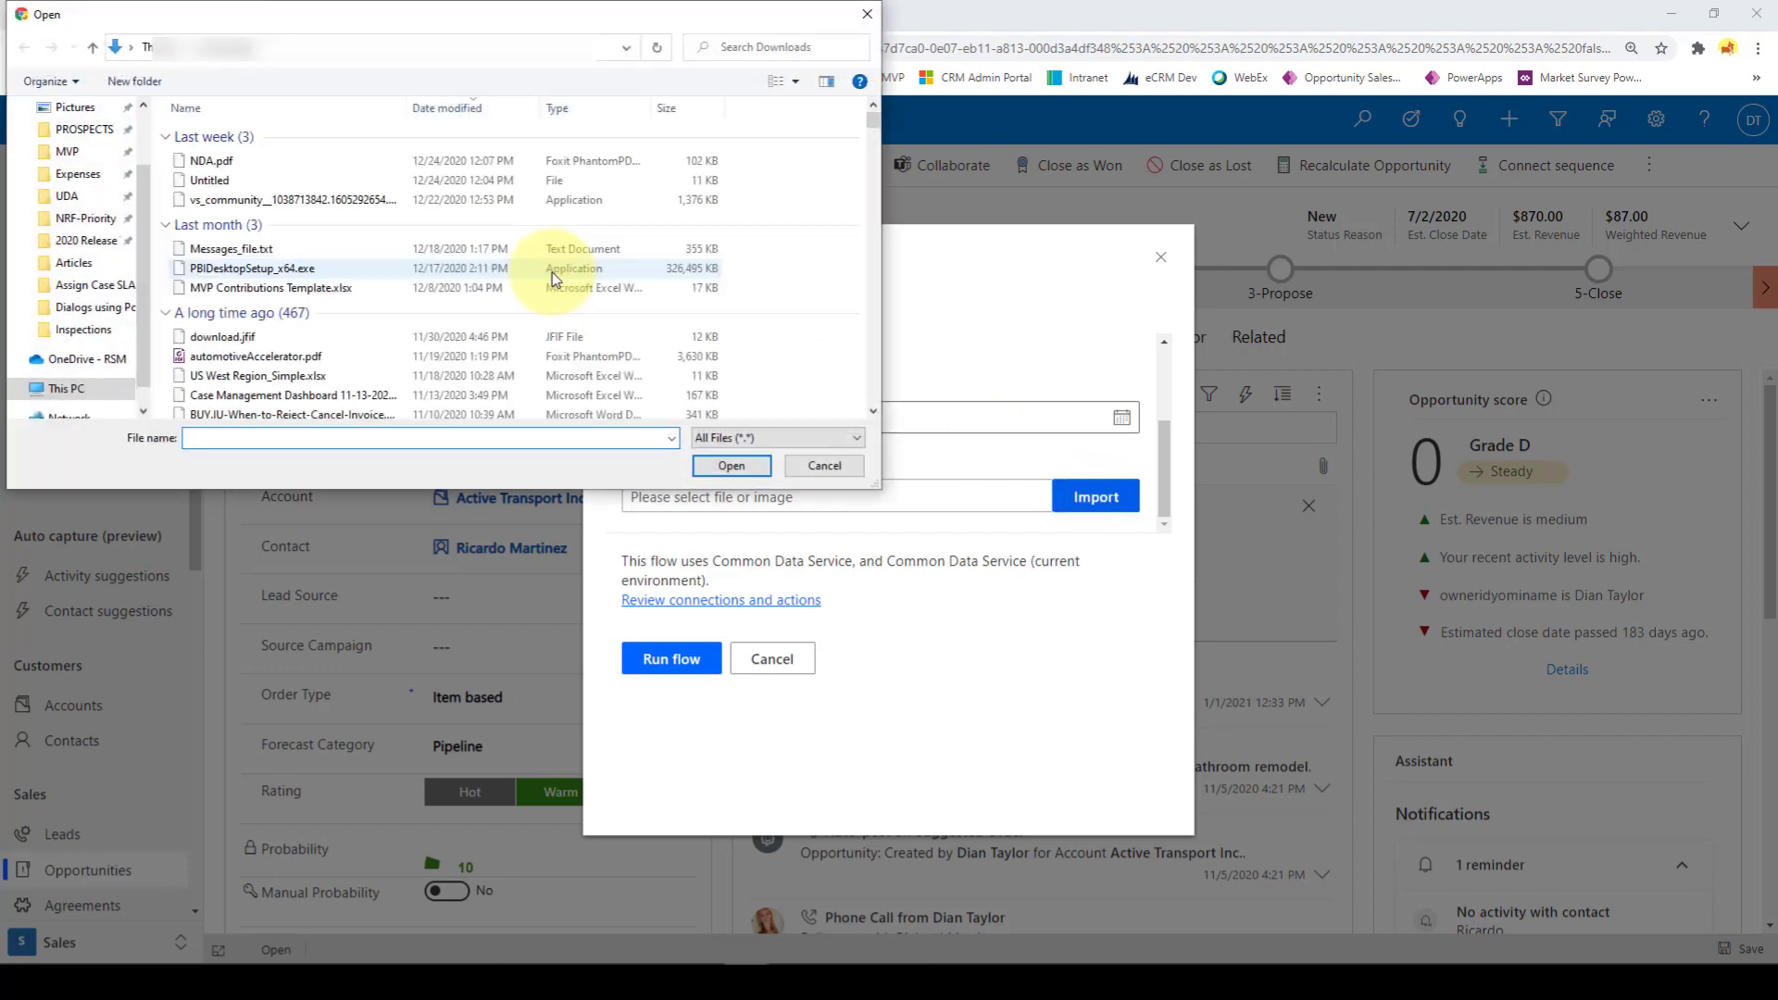
double_click(218, 166)
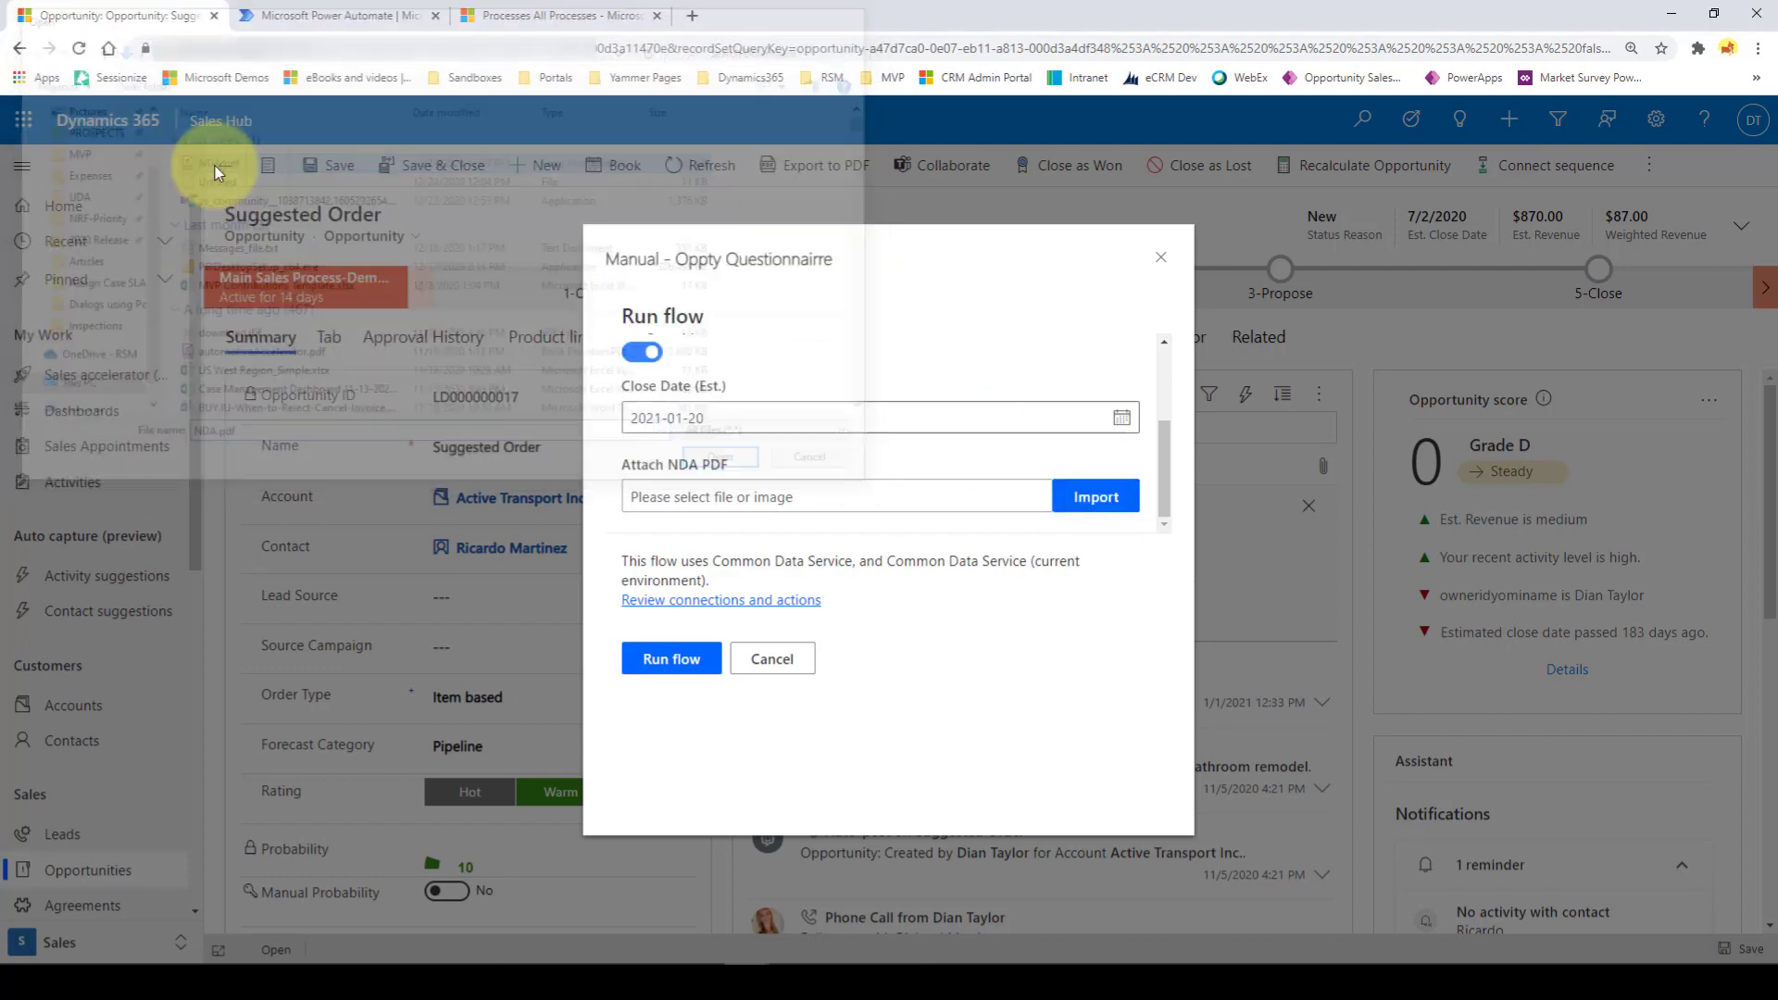
click(677, 661)
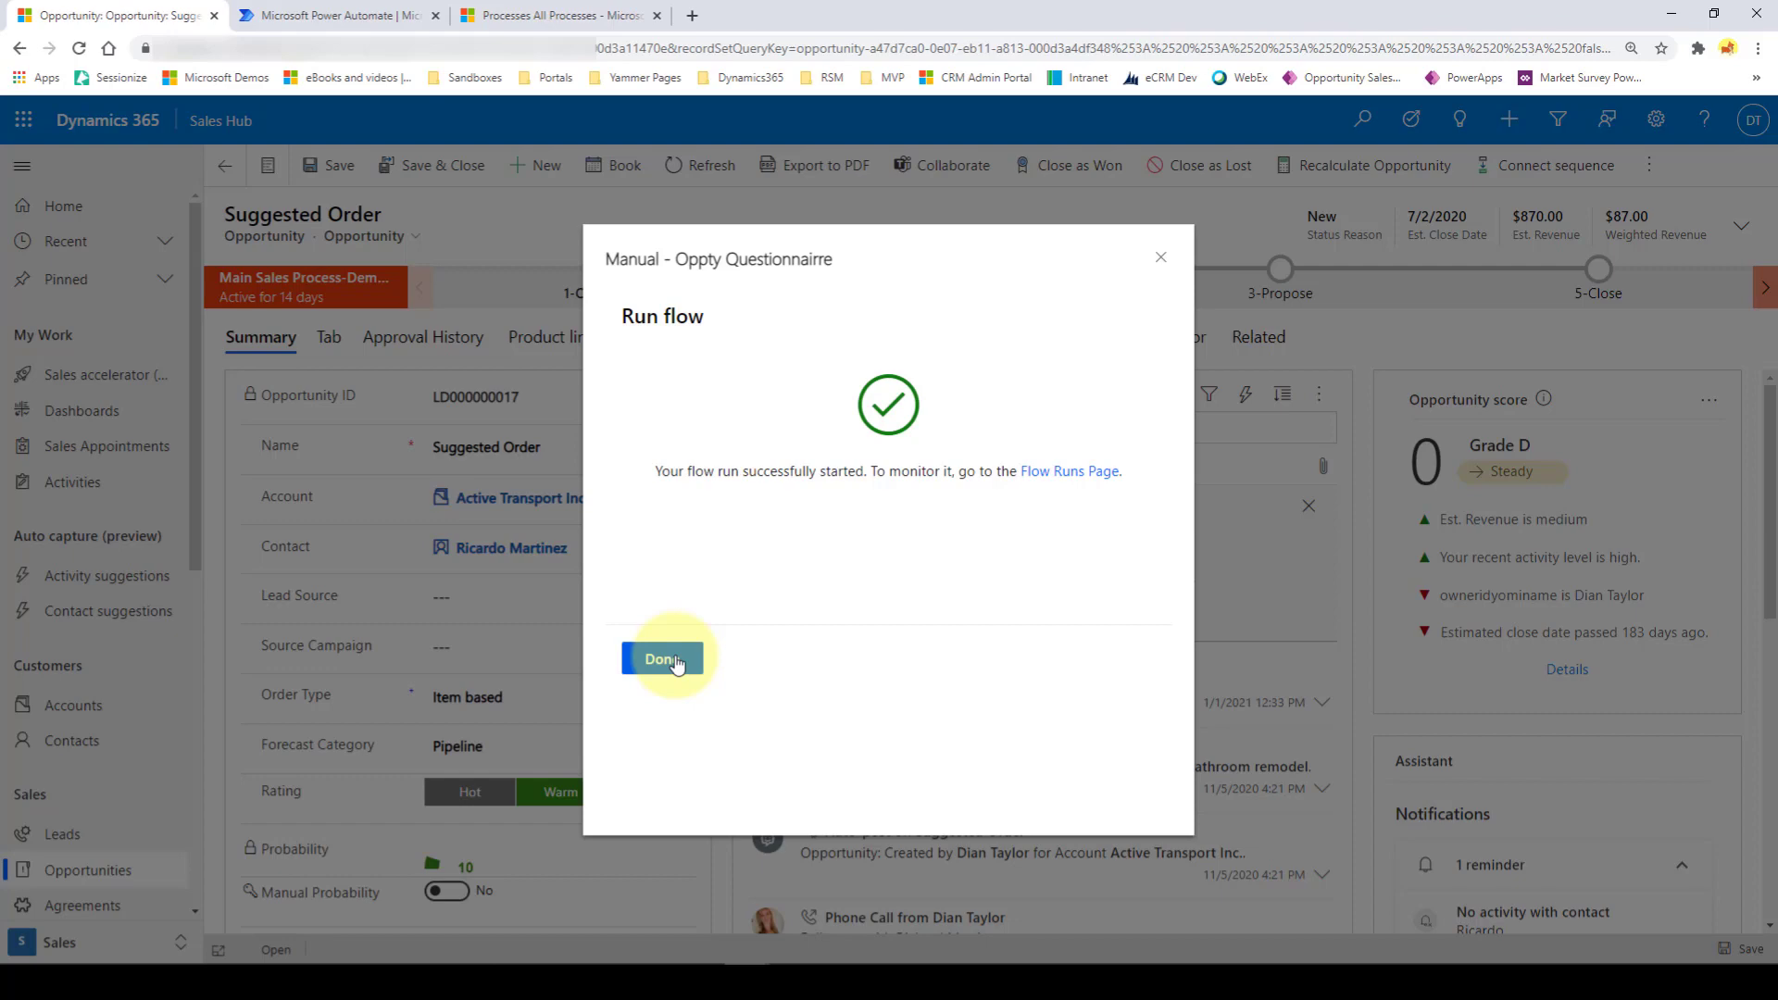
click(677, 664)
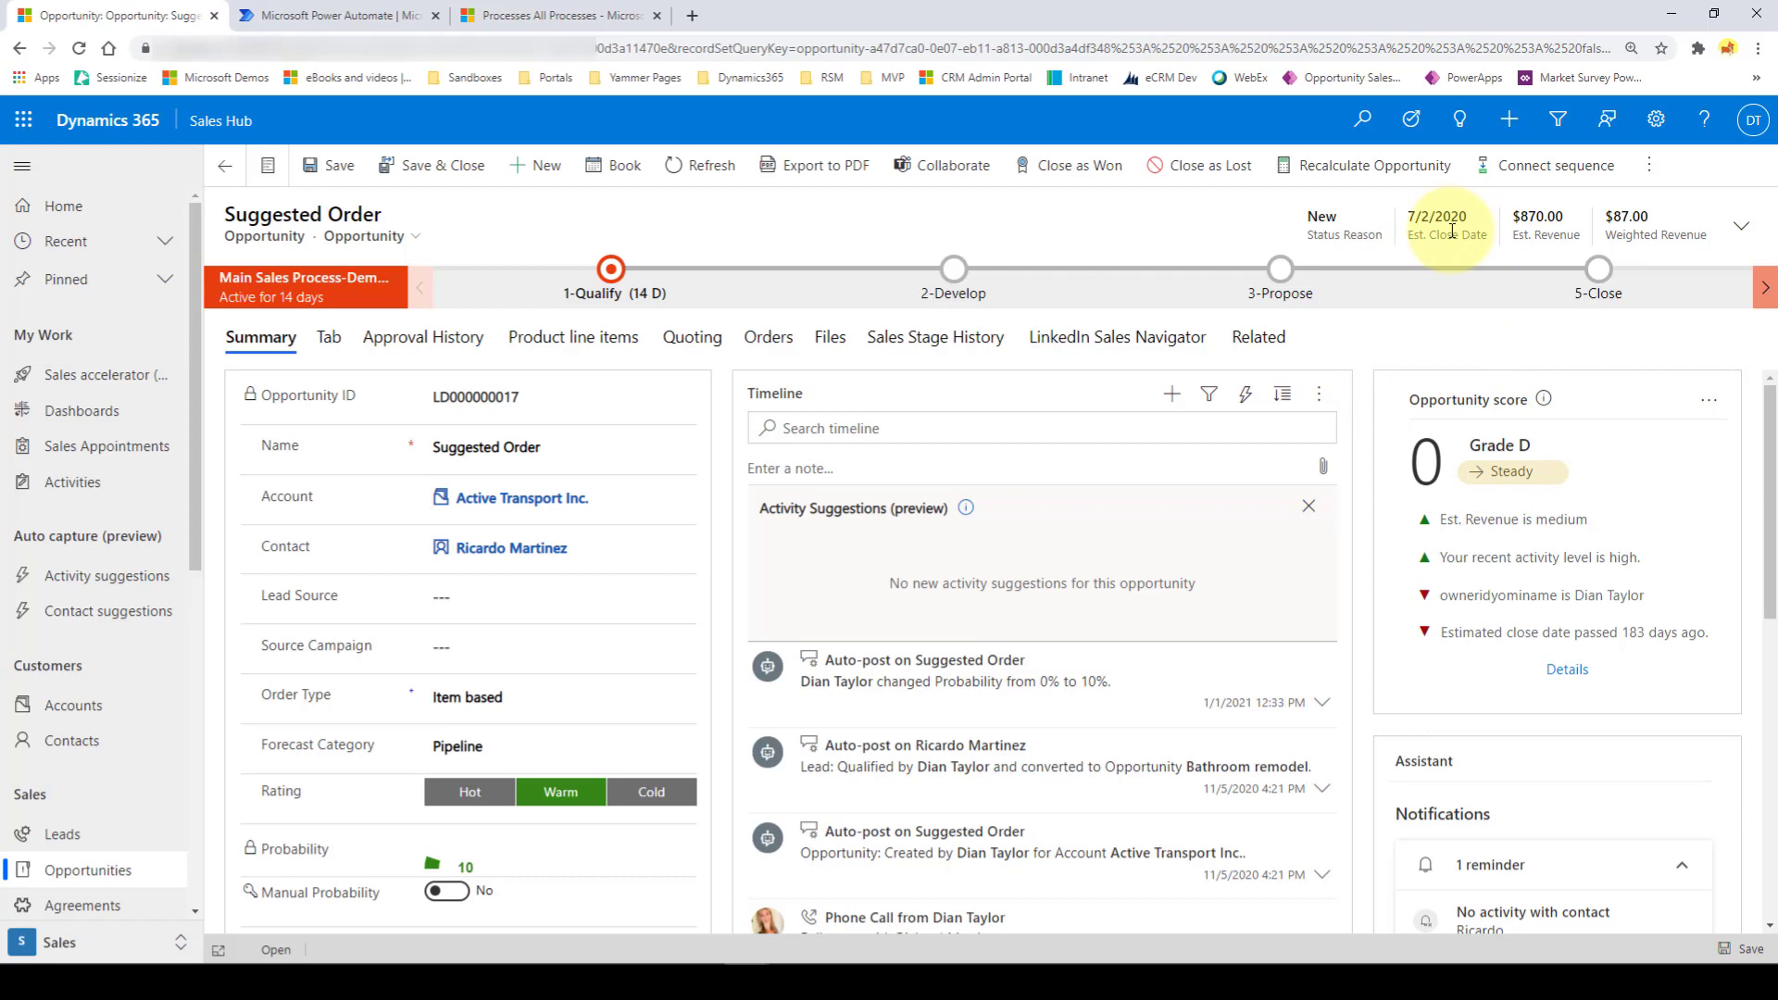
Step: Refresh Suggested Order to confirm close date 1/20/2021 and NDA.pdf, then return to Power Automate
click(1741, 229)
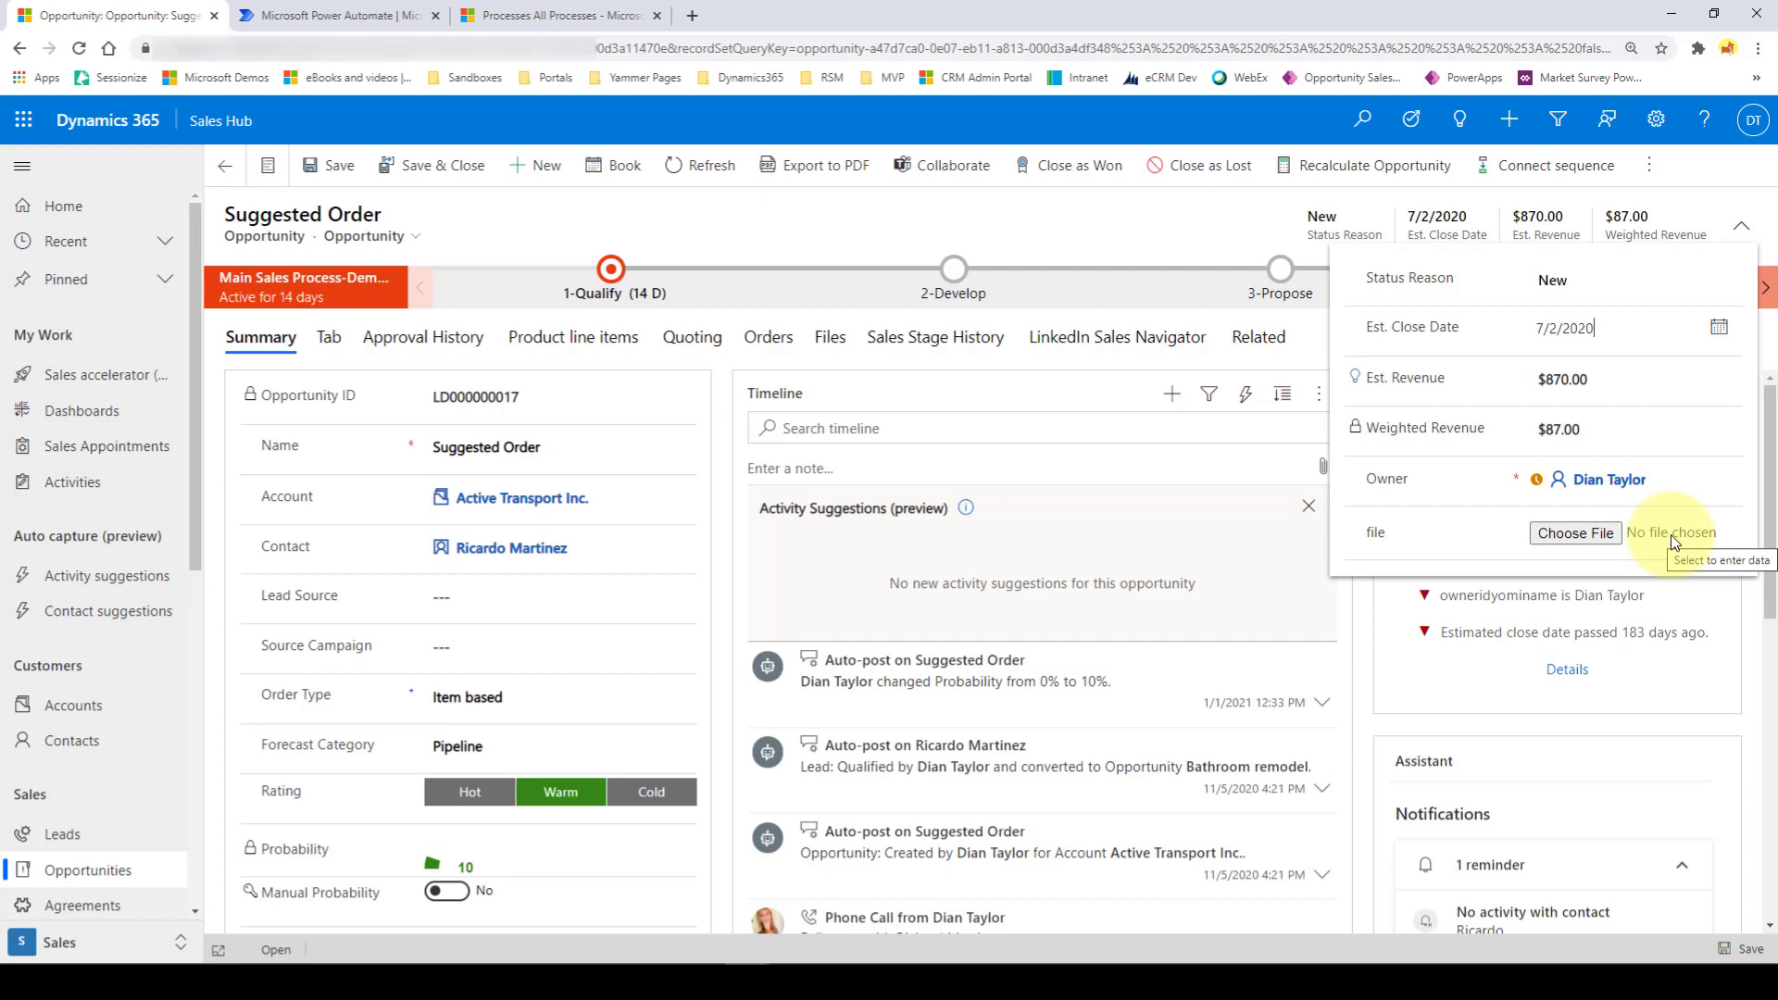
click(1187, 222)
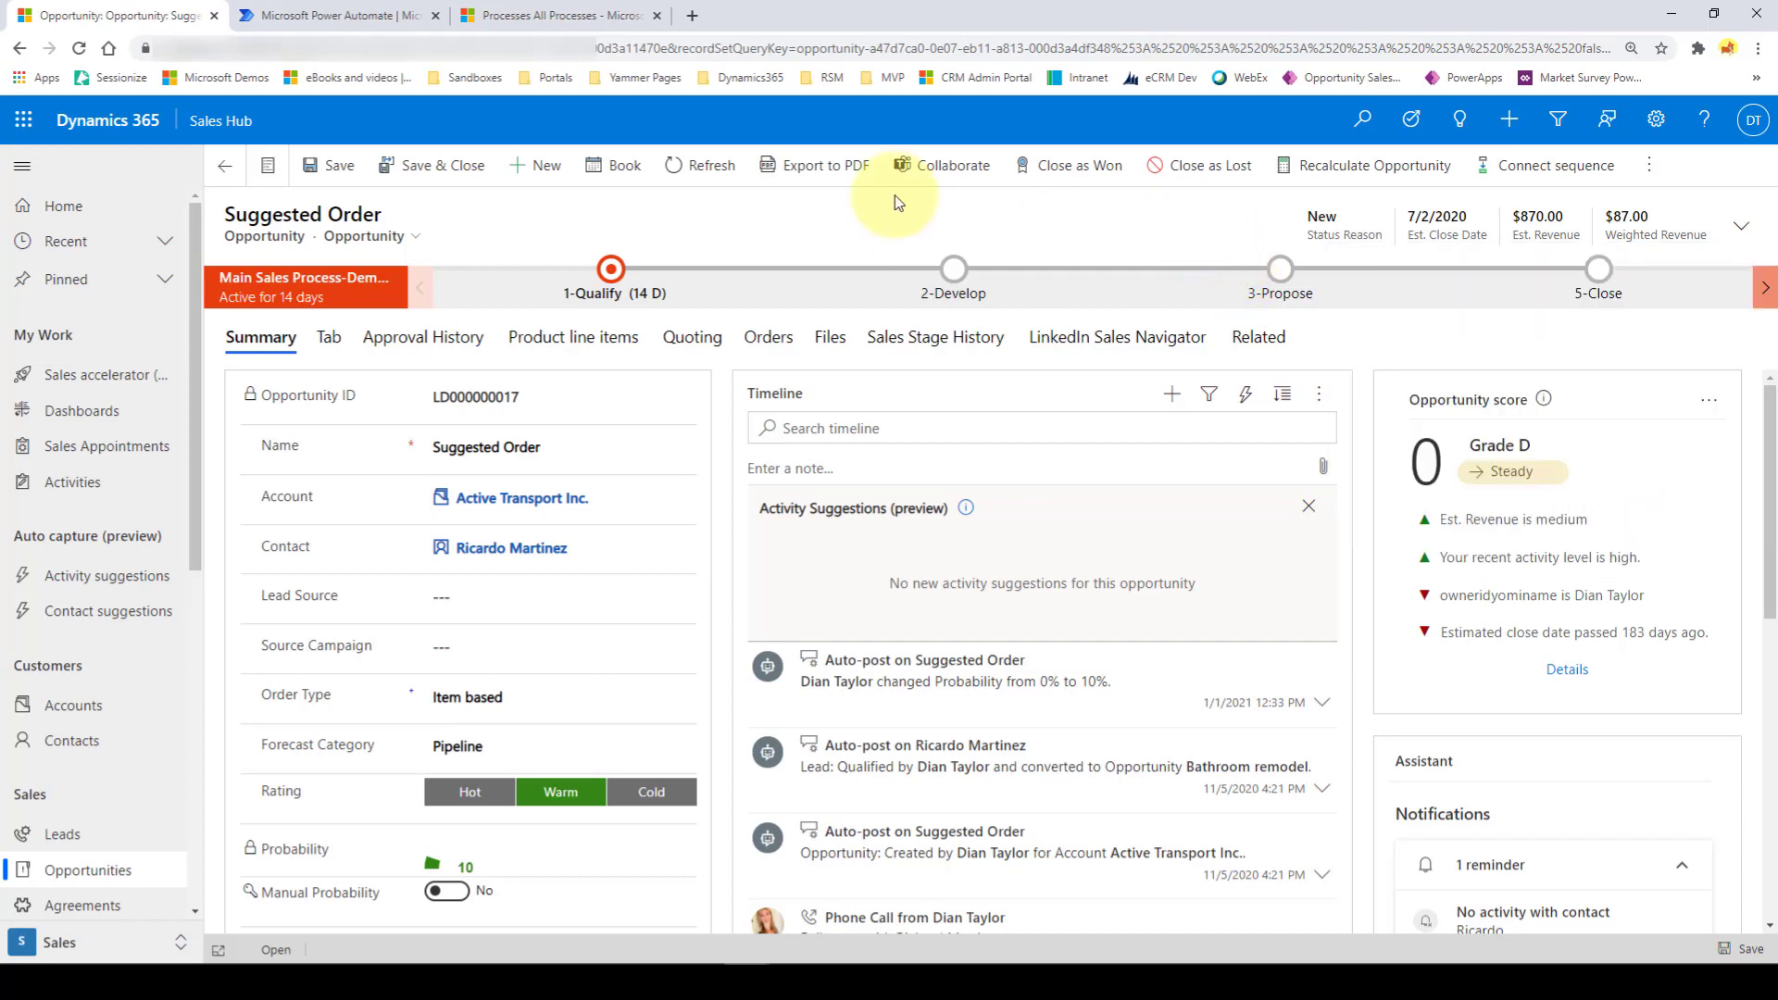
click(679, 167)
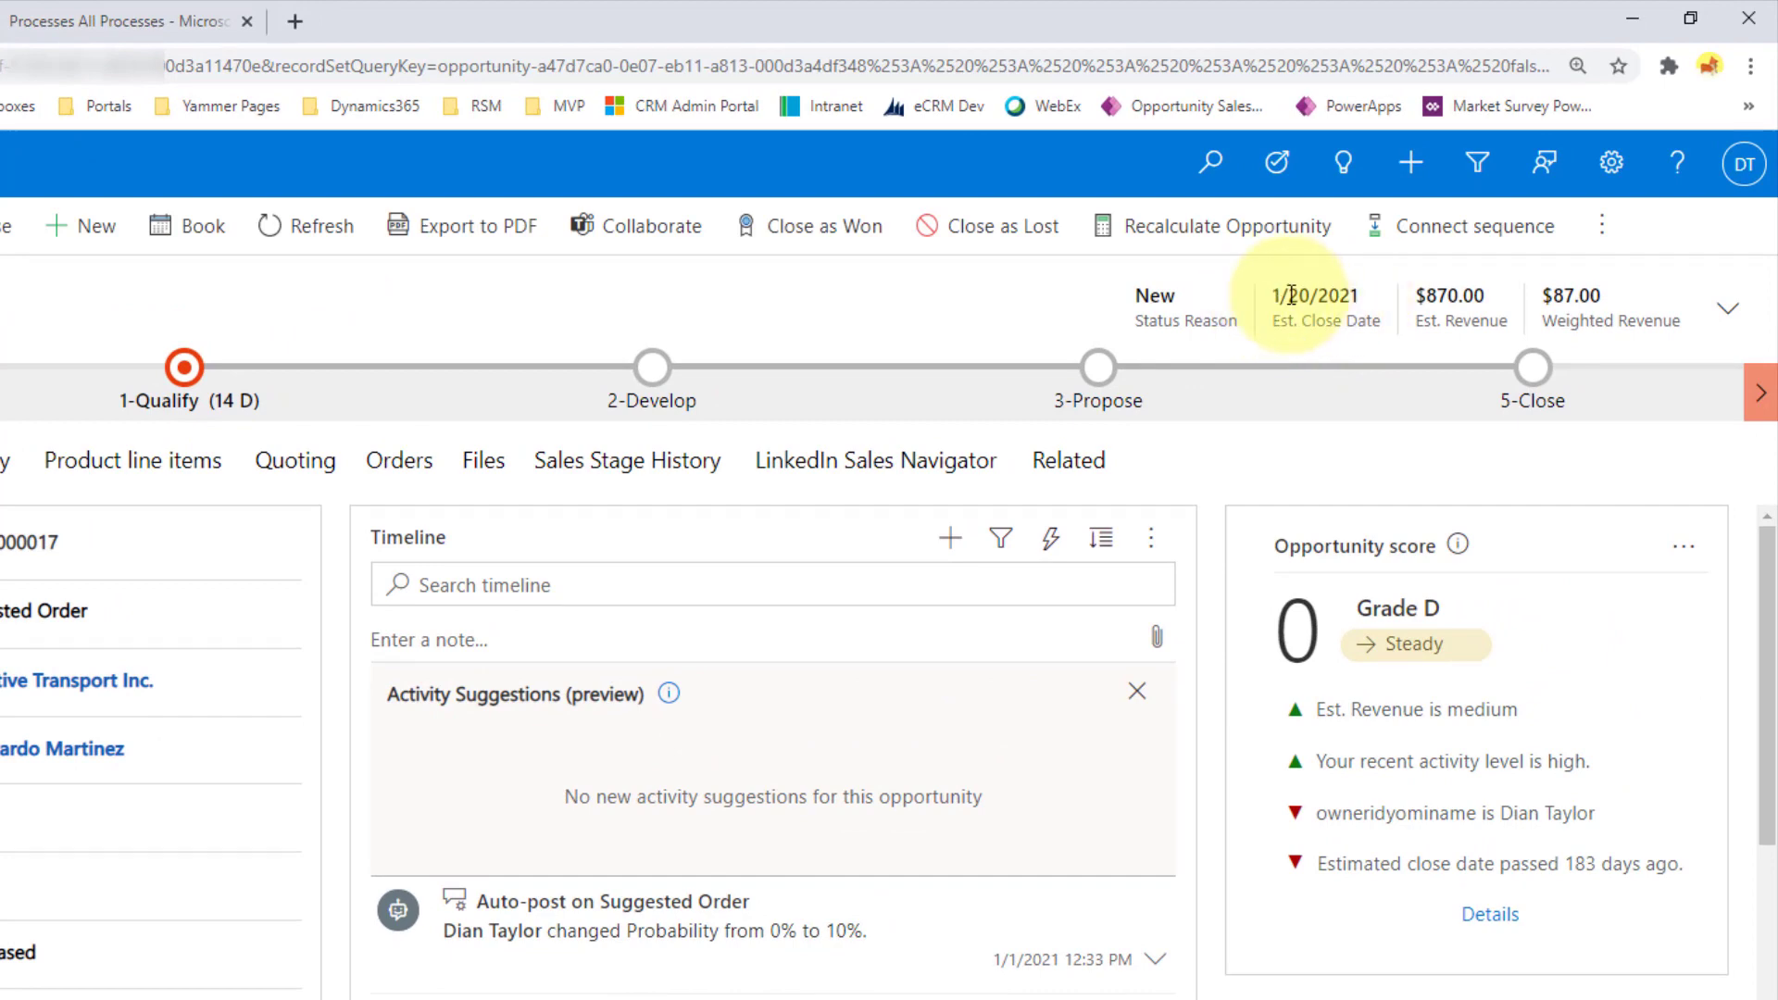
click(1728, 309)
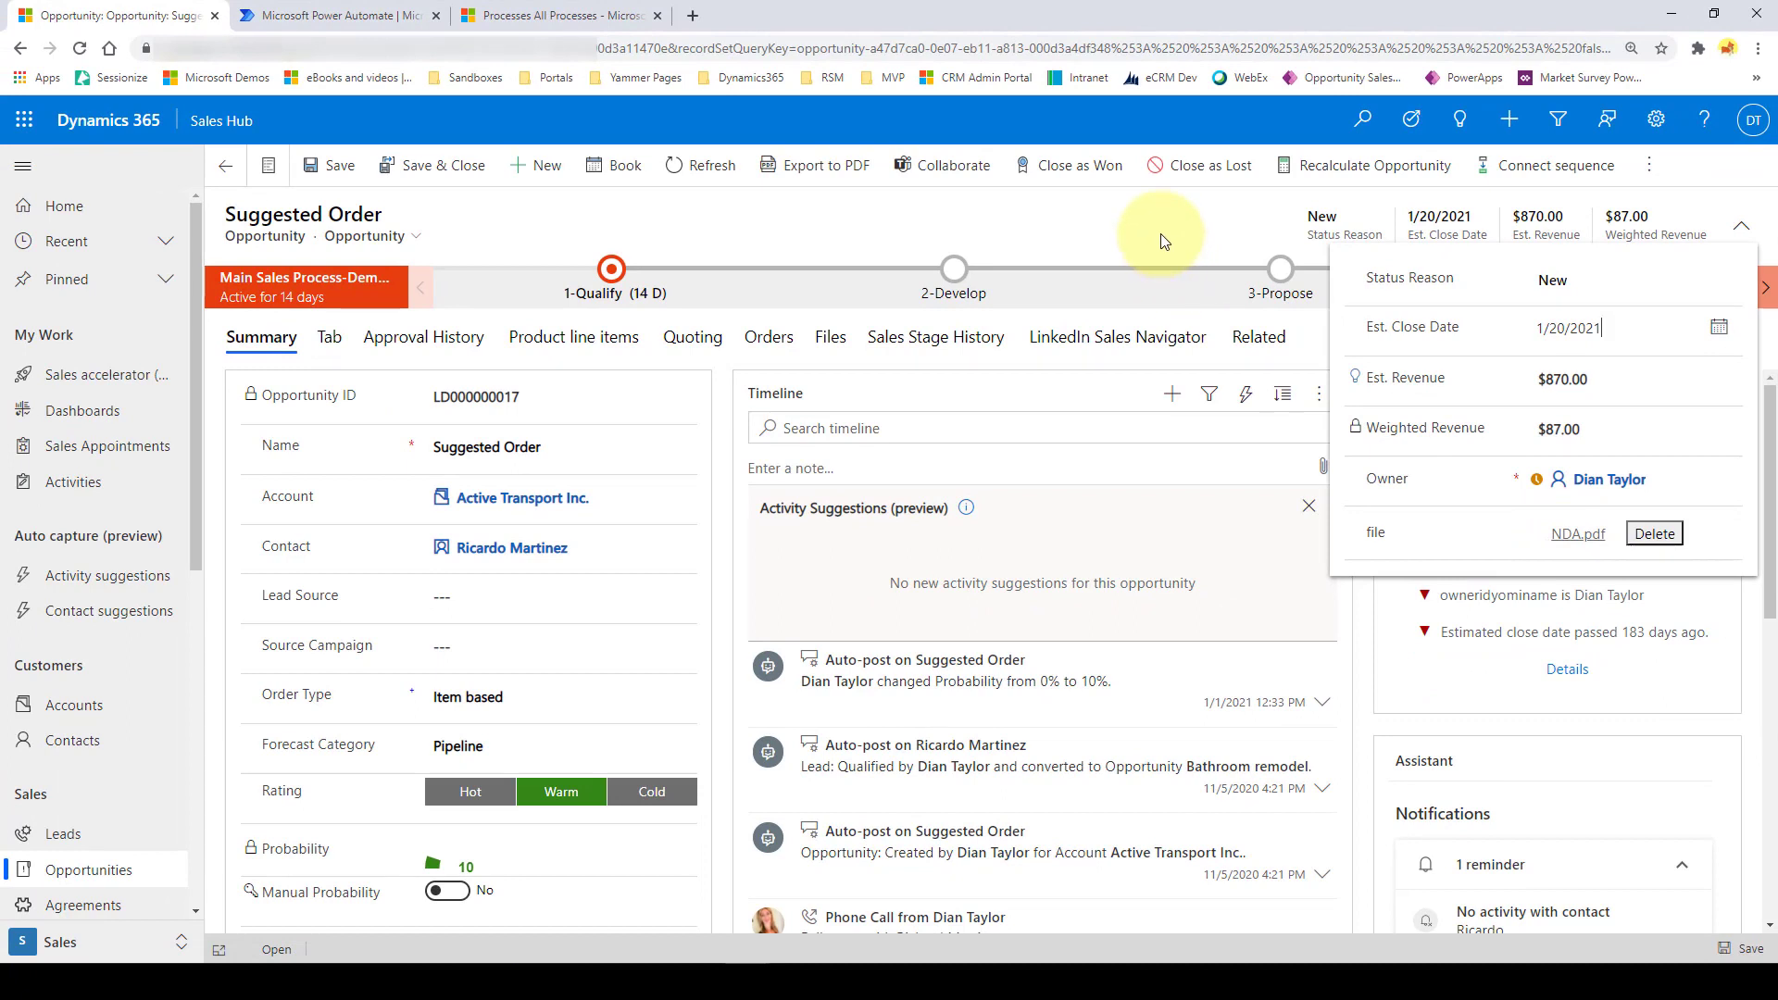
click(1164, 242)
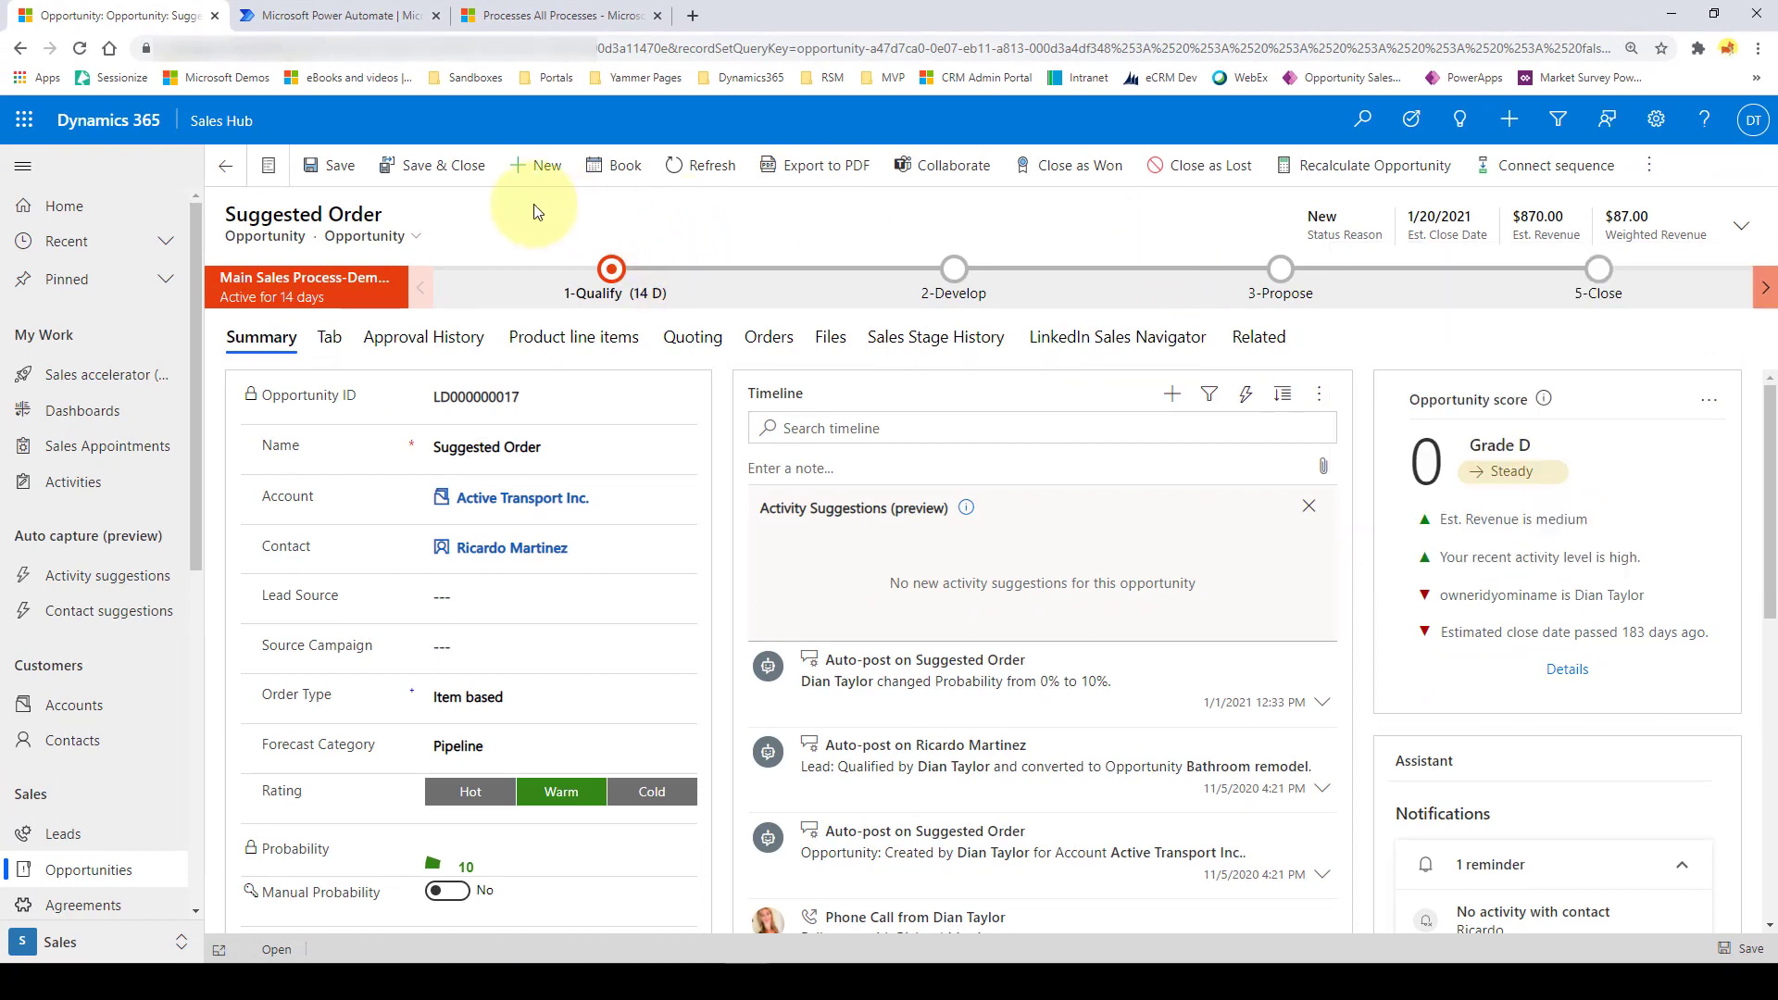
click(333, 16)
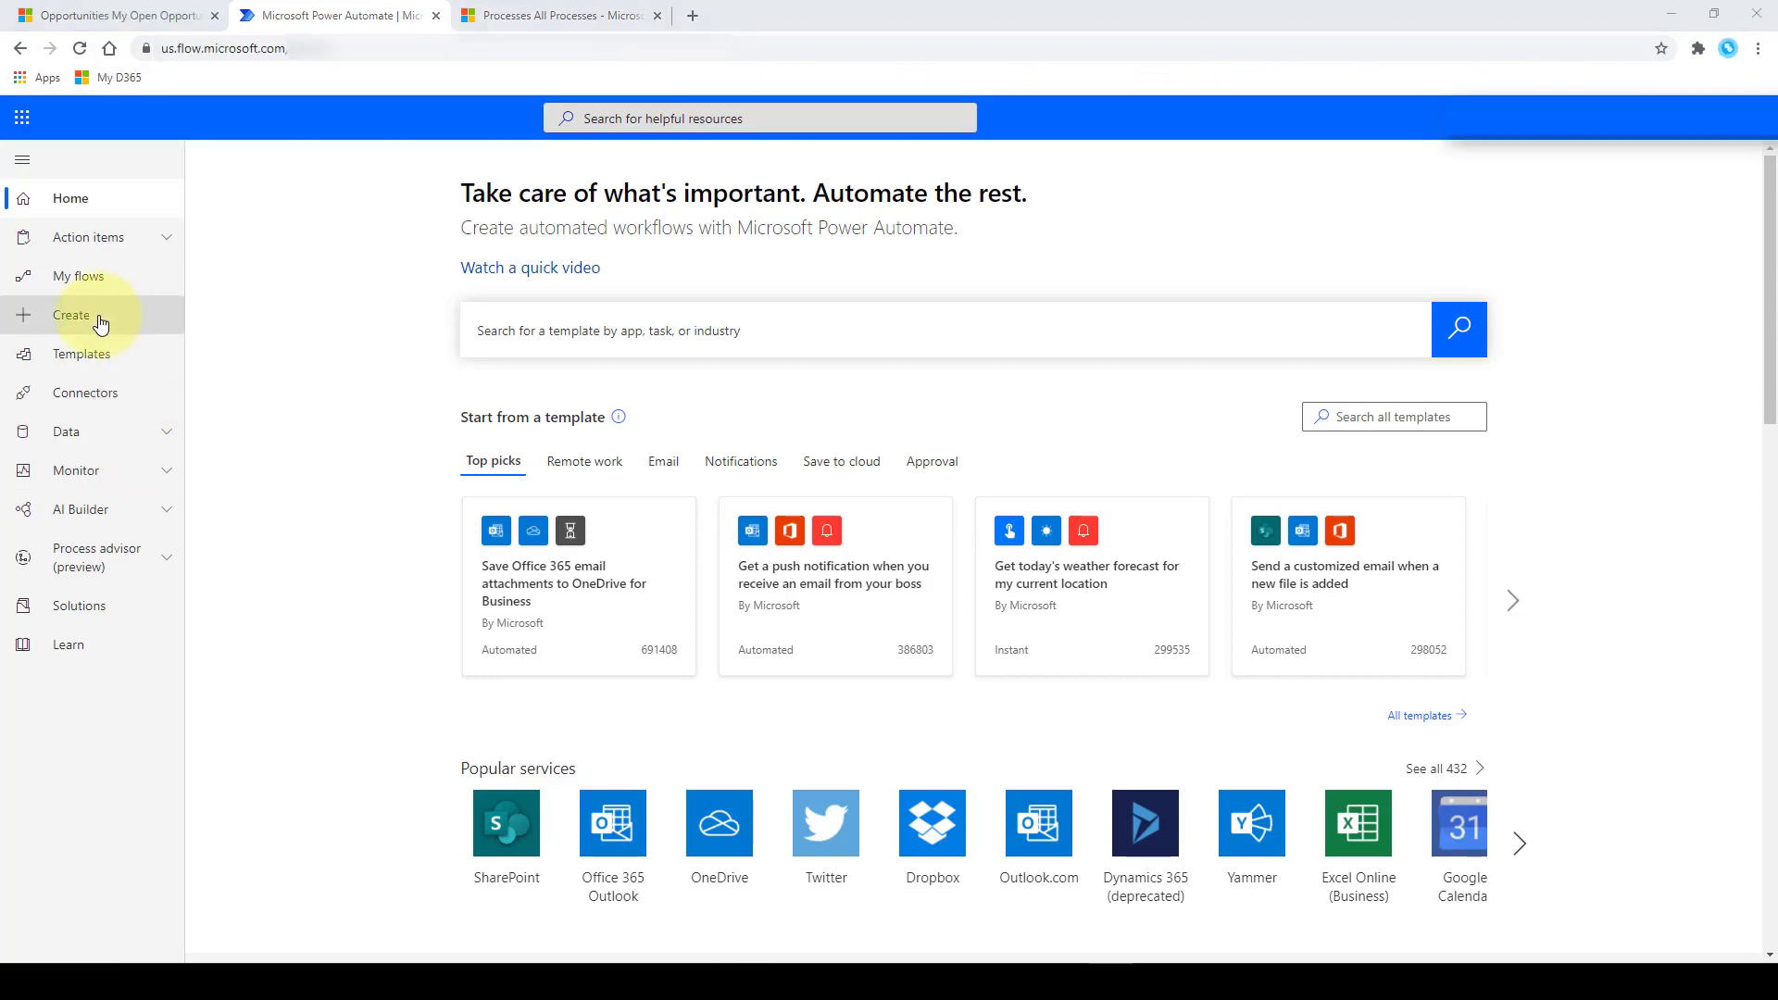
Step: Create a new instant cloud flow with a manual trigger, skipping the naming screen
click(72, 322)
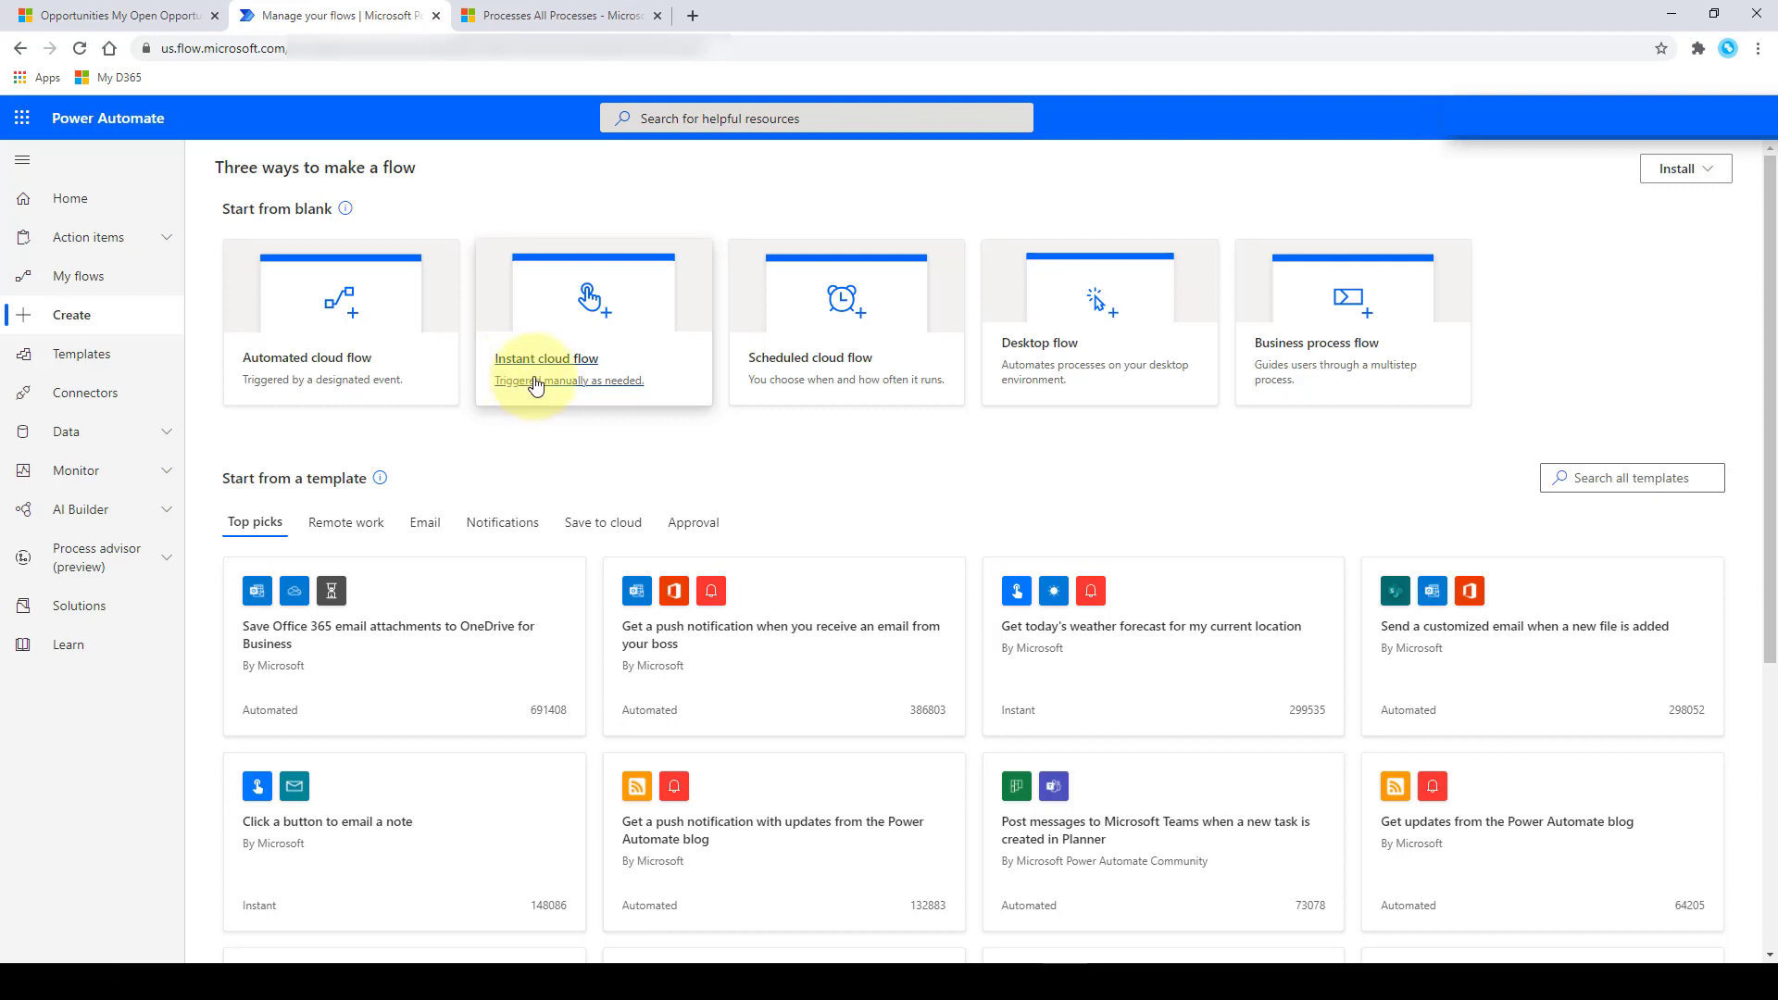
click(533, 387)
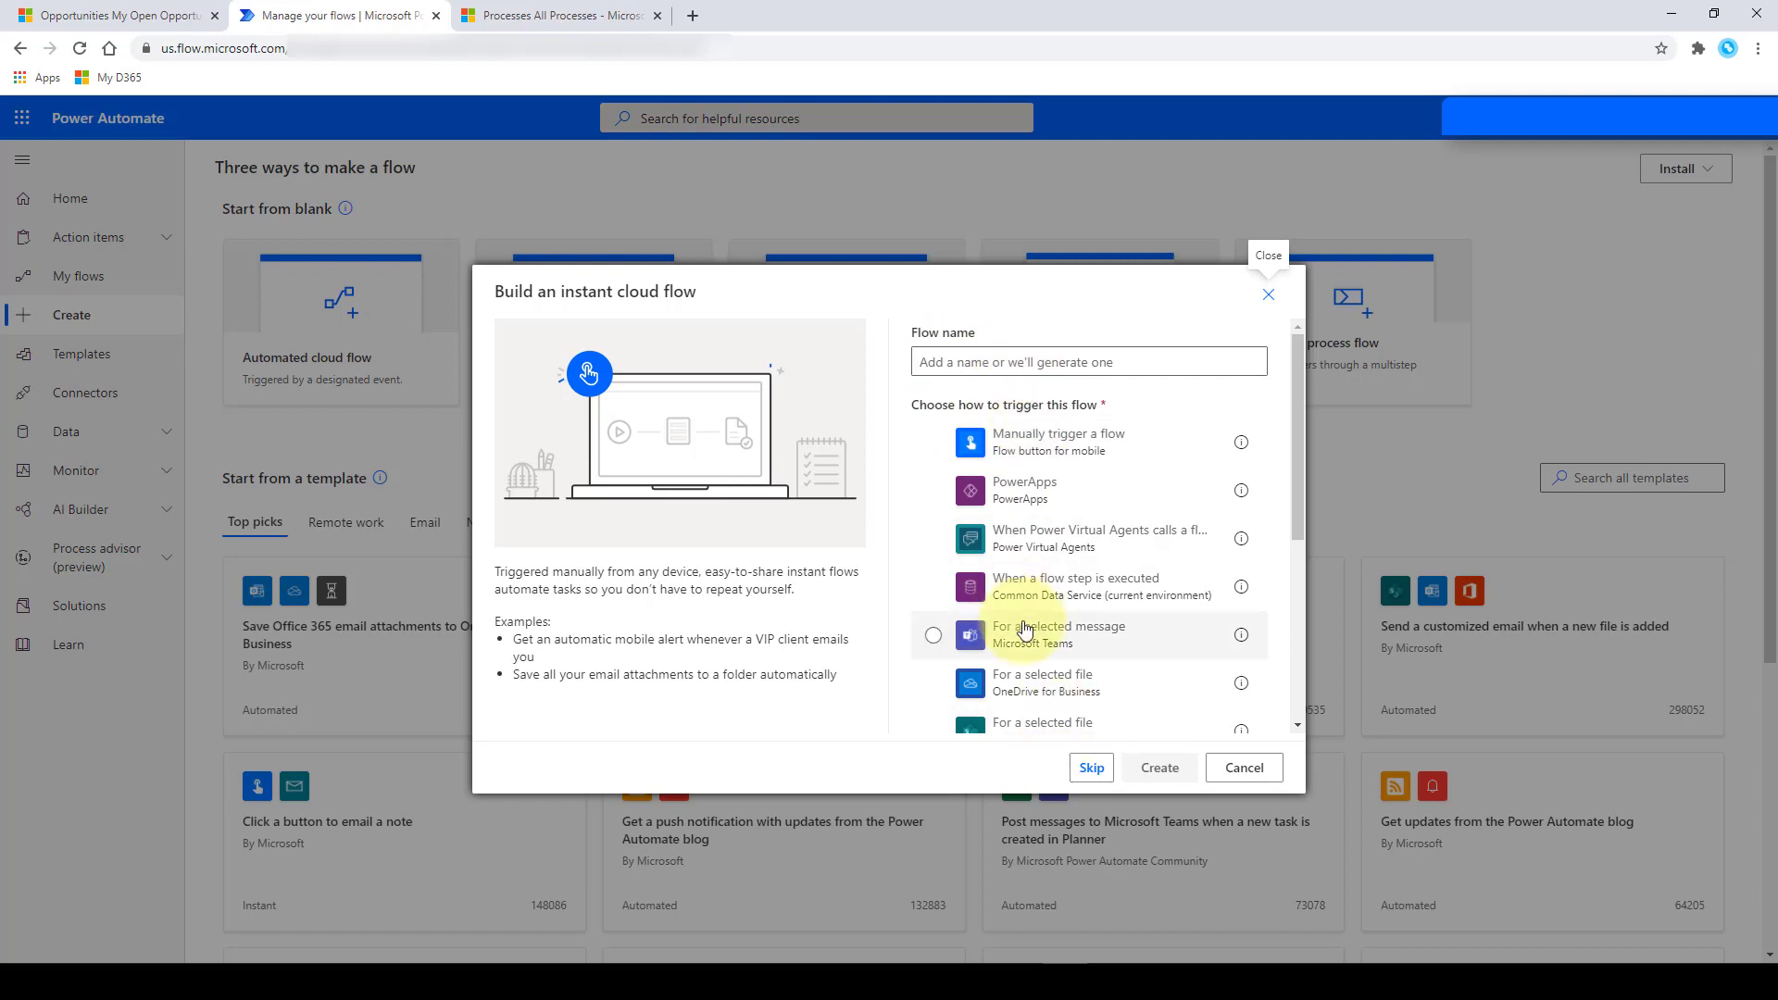
click(1092, 769)
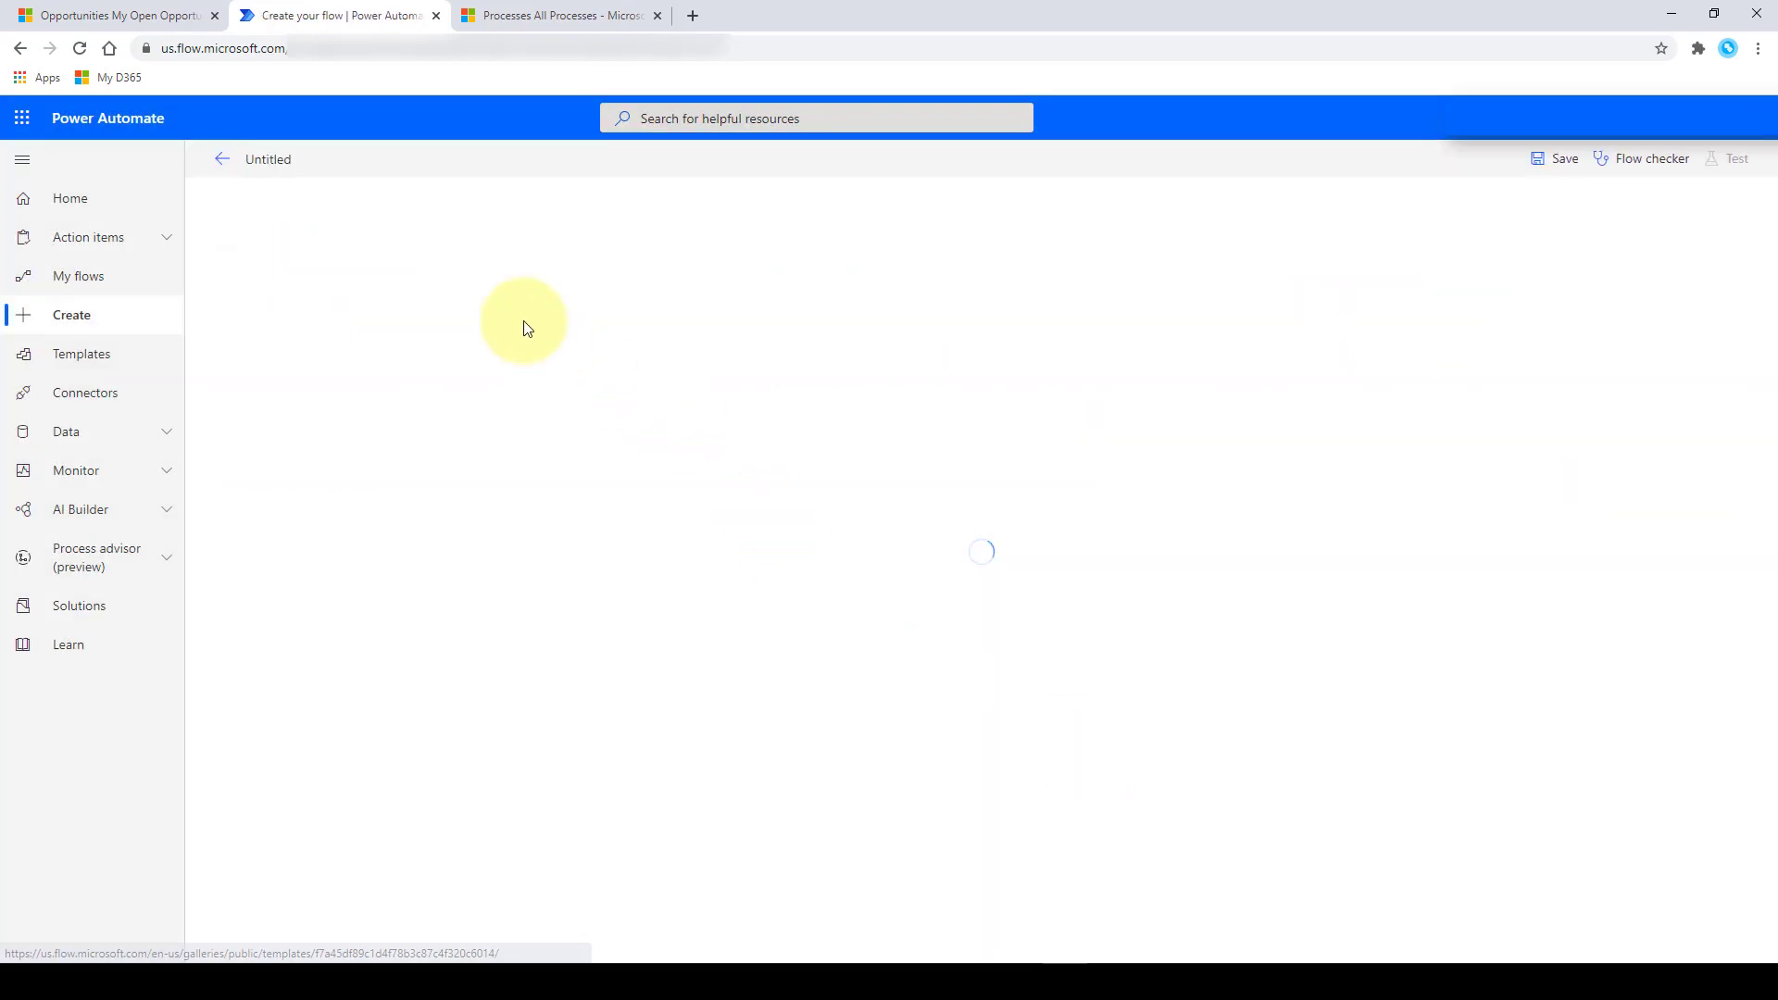
Step: Rename the Untitled flow to 'Manual - Oppty Questionnaire'
click(257, 160)
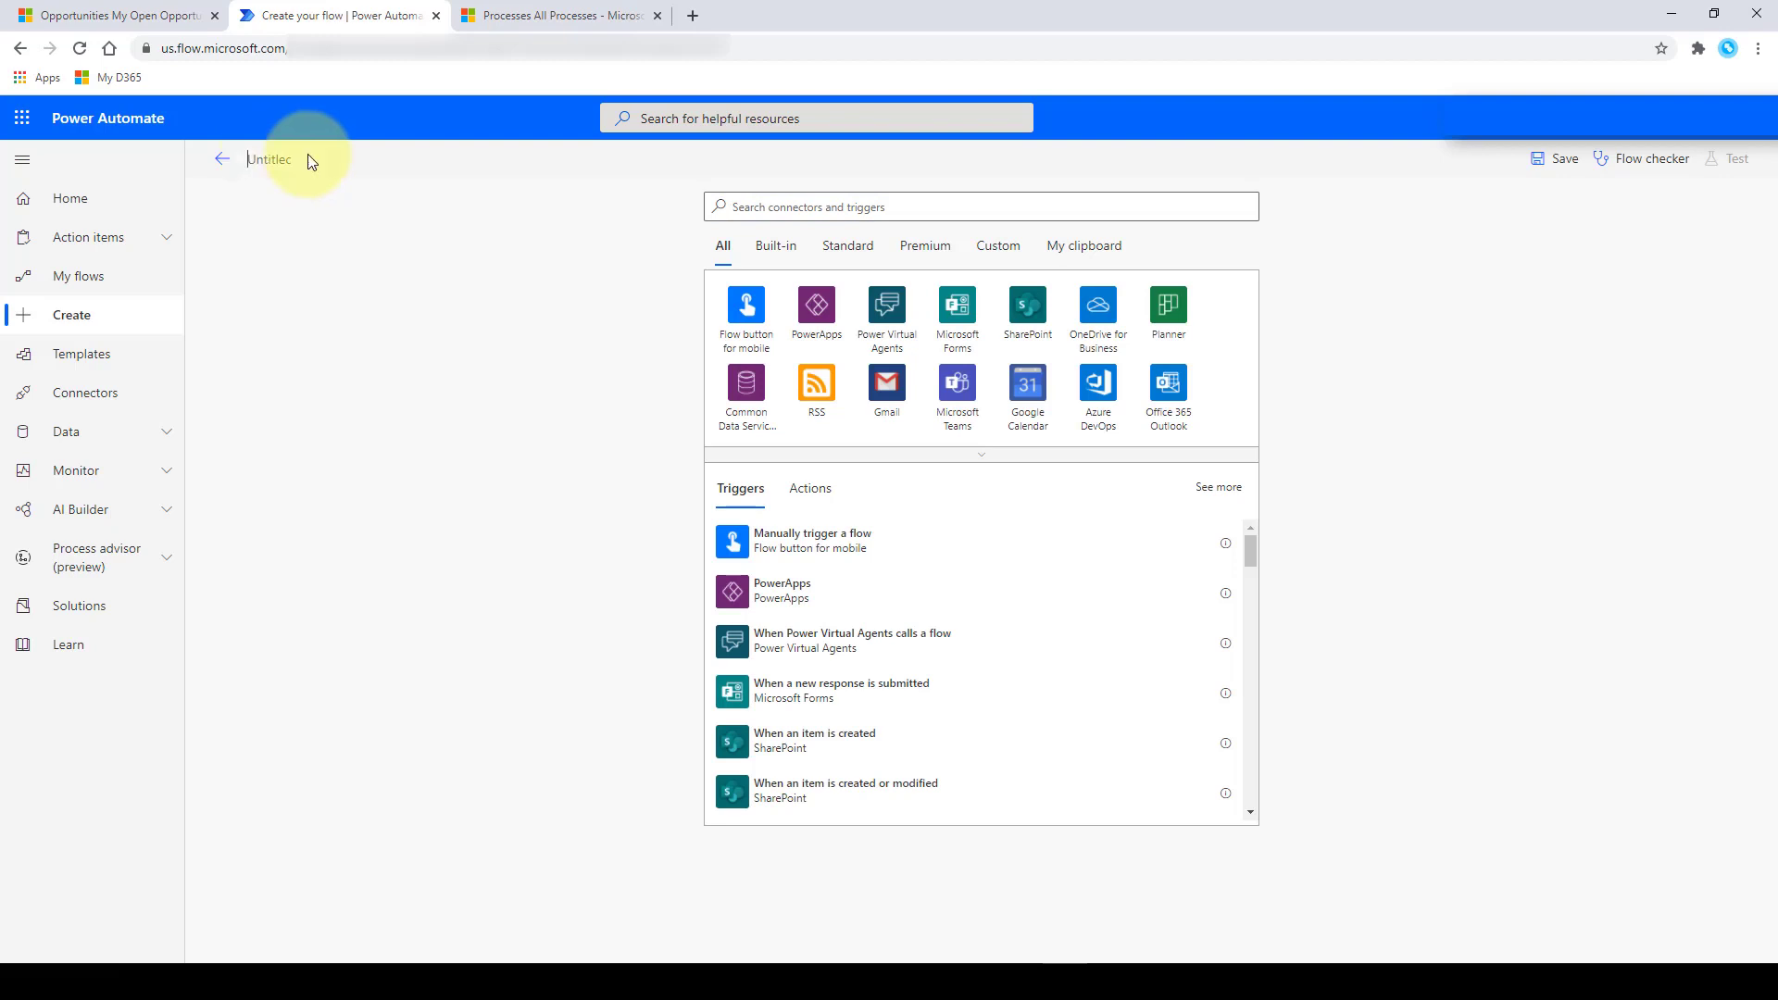
key(ctrl+a)
text(Manual - Oppty Questionnaire)
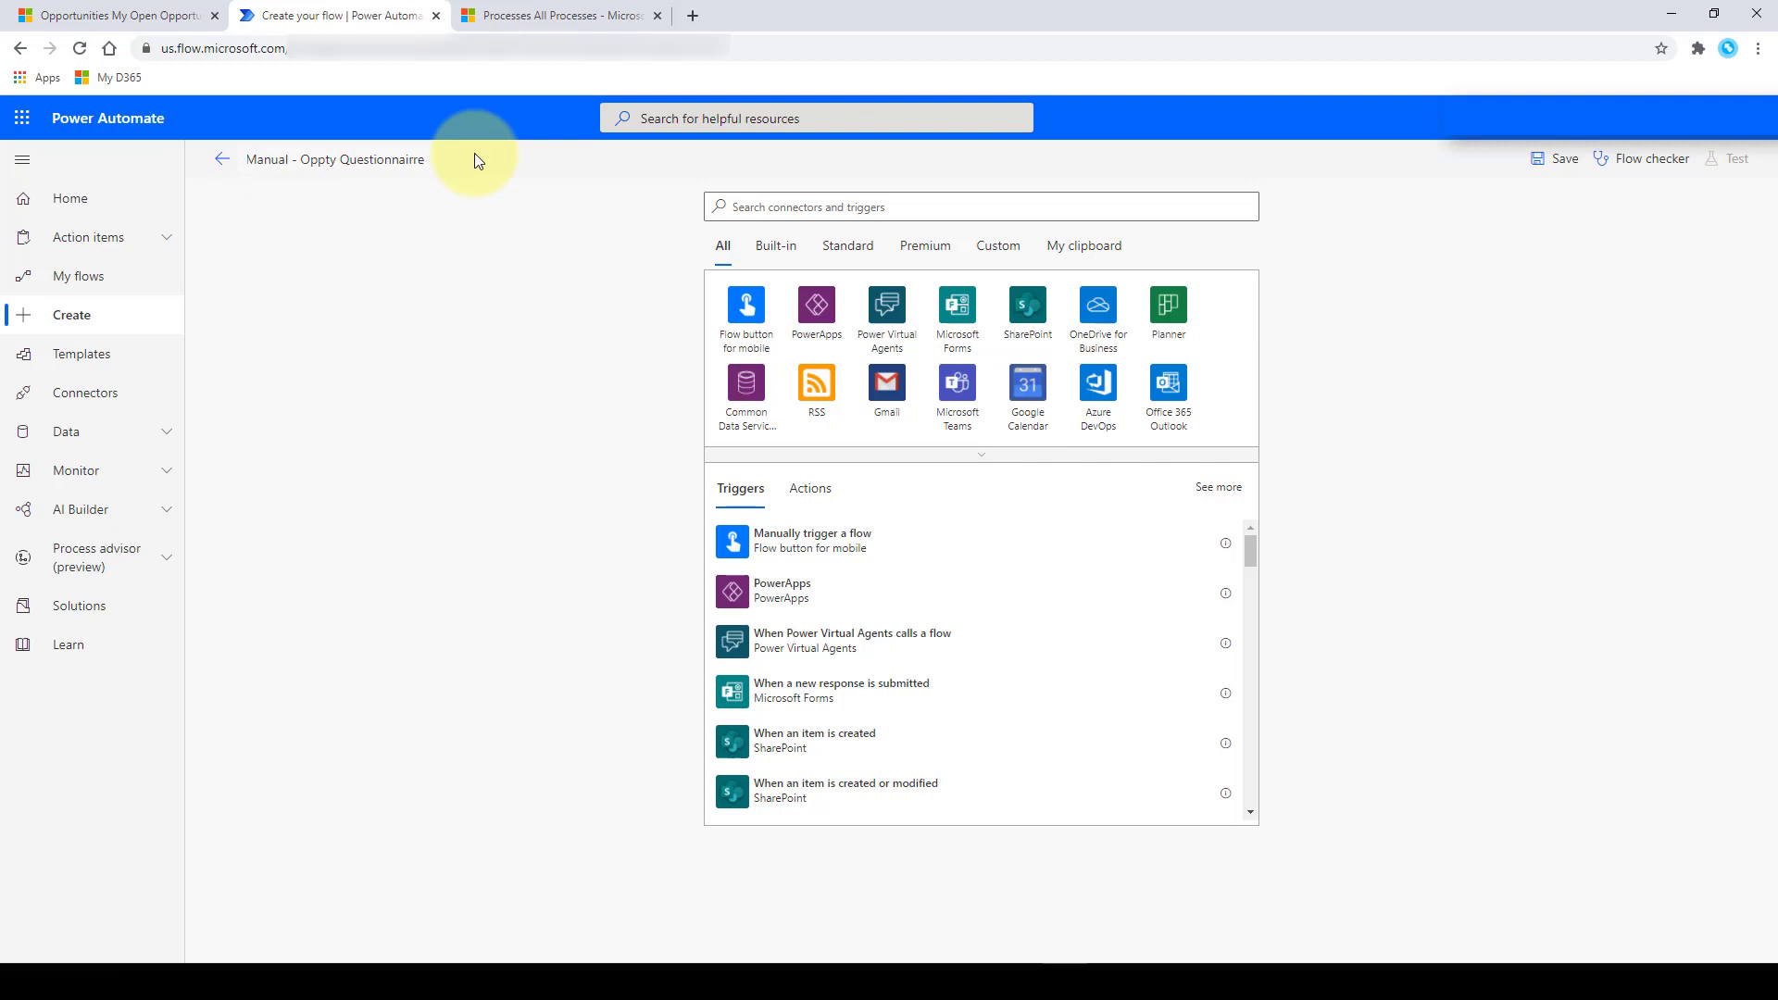
click(460, 250)
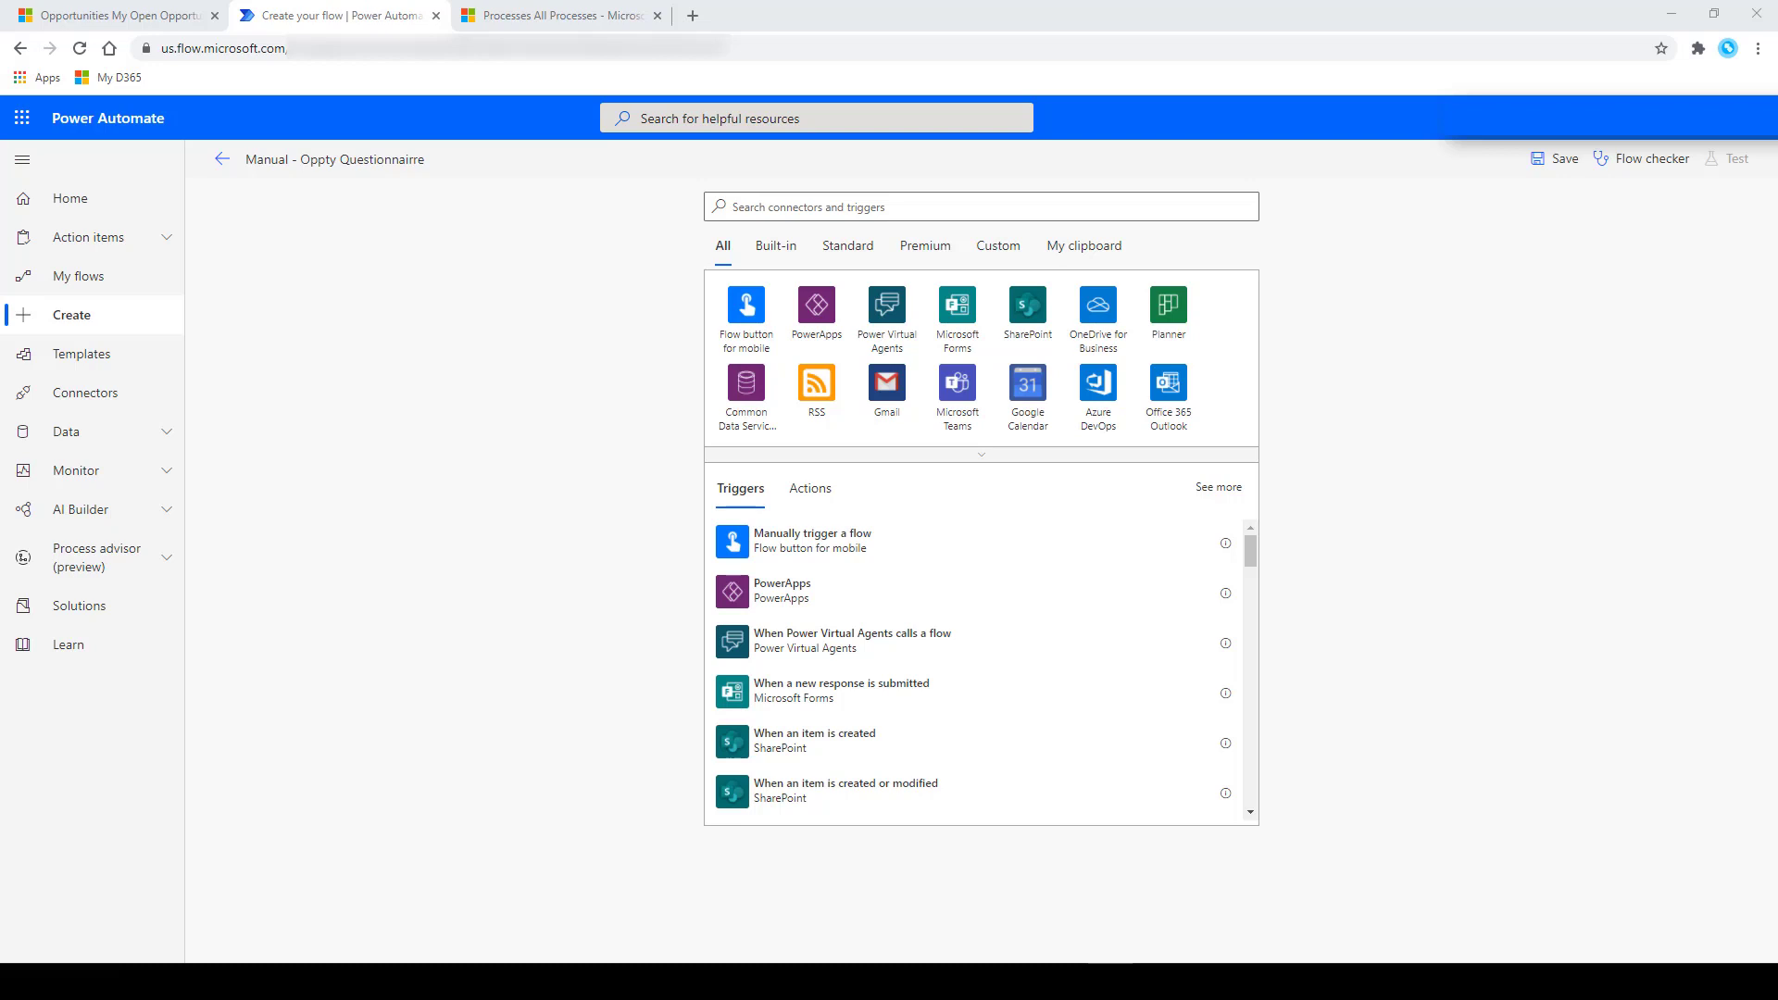
Step: Add the 'When a record is selected' trigger to the flow
click(914, 207)
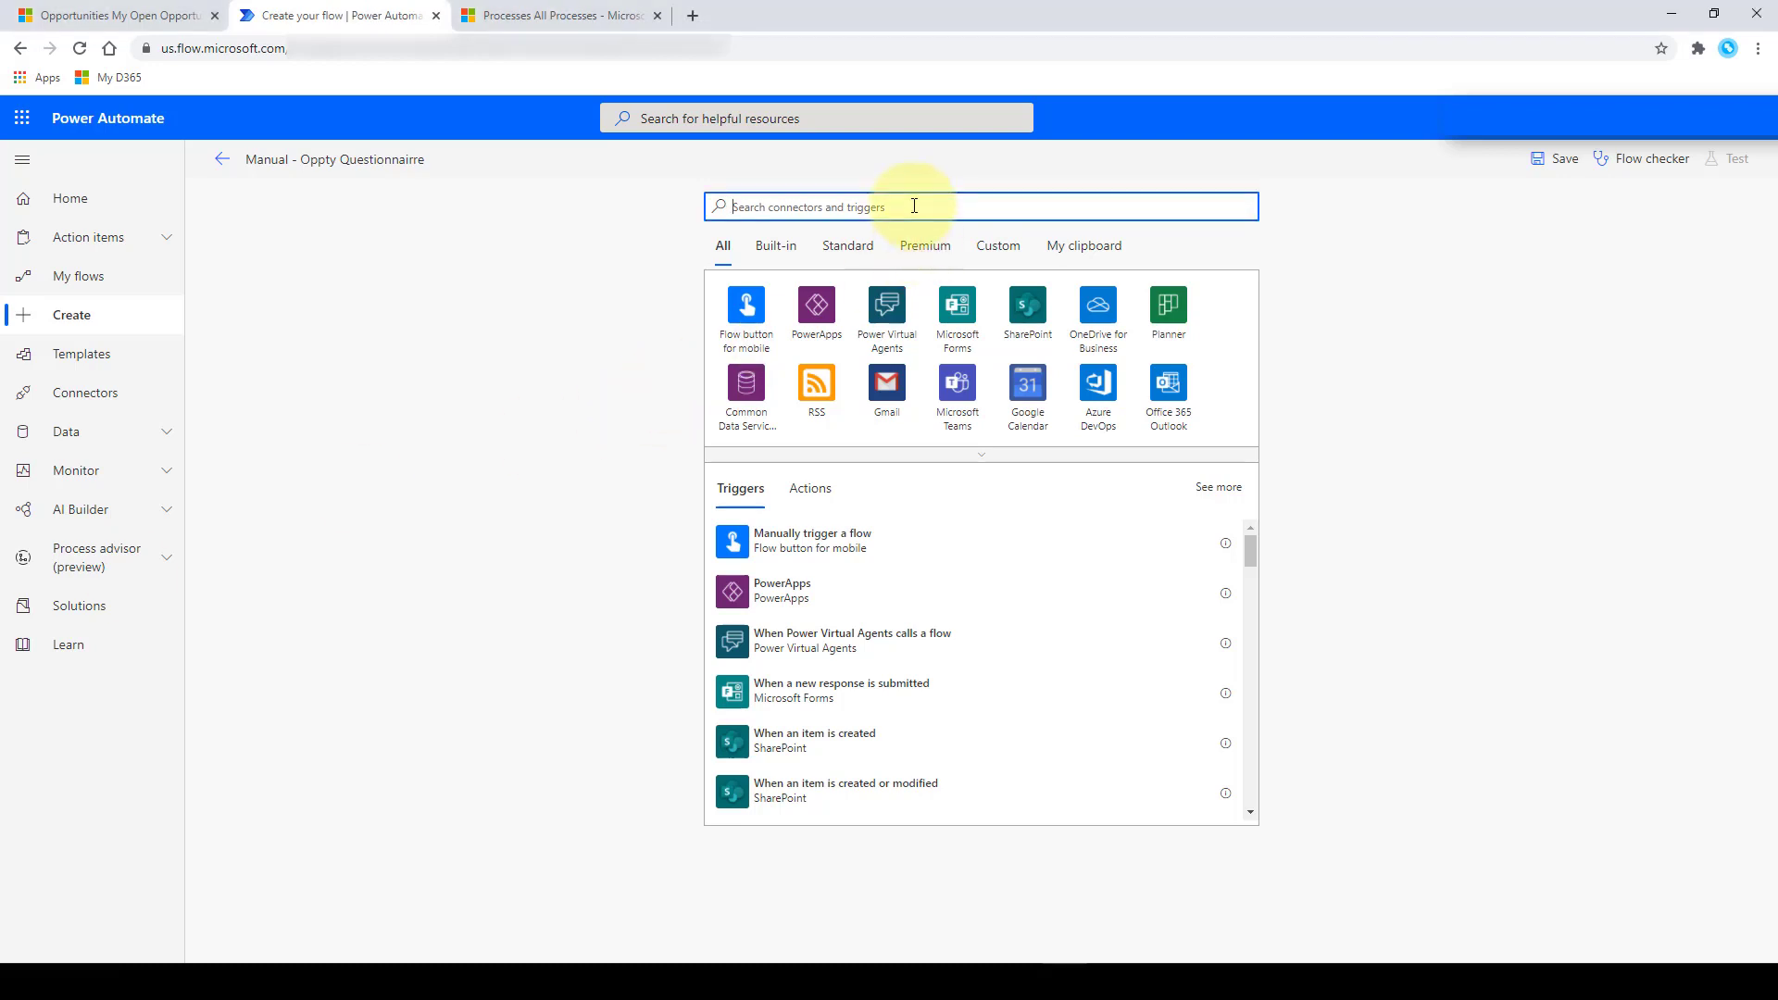
text(when a record )
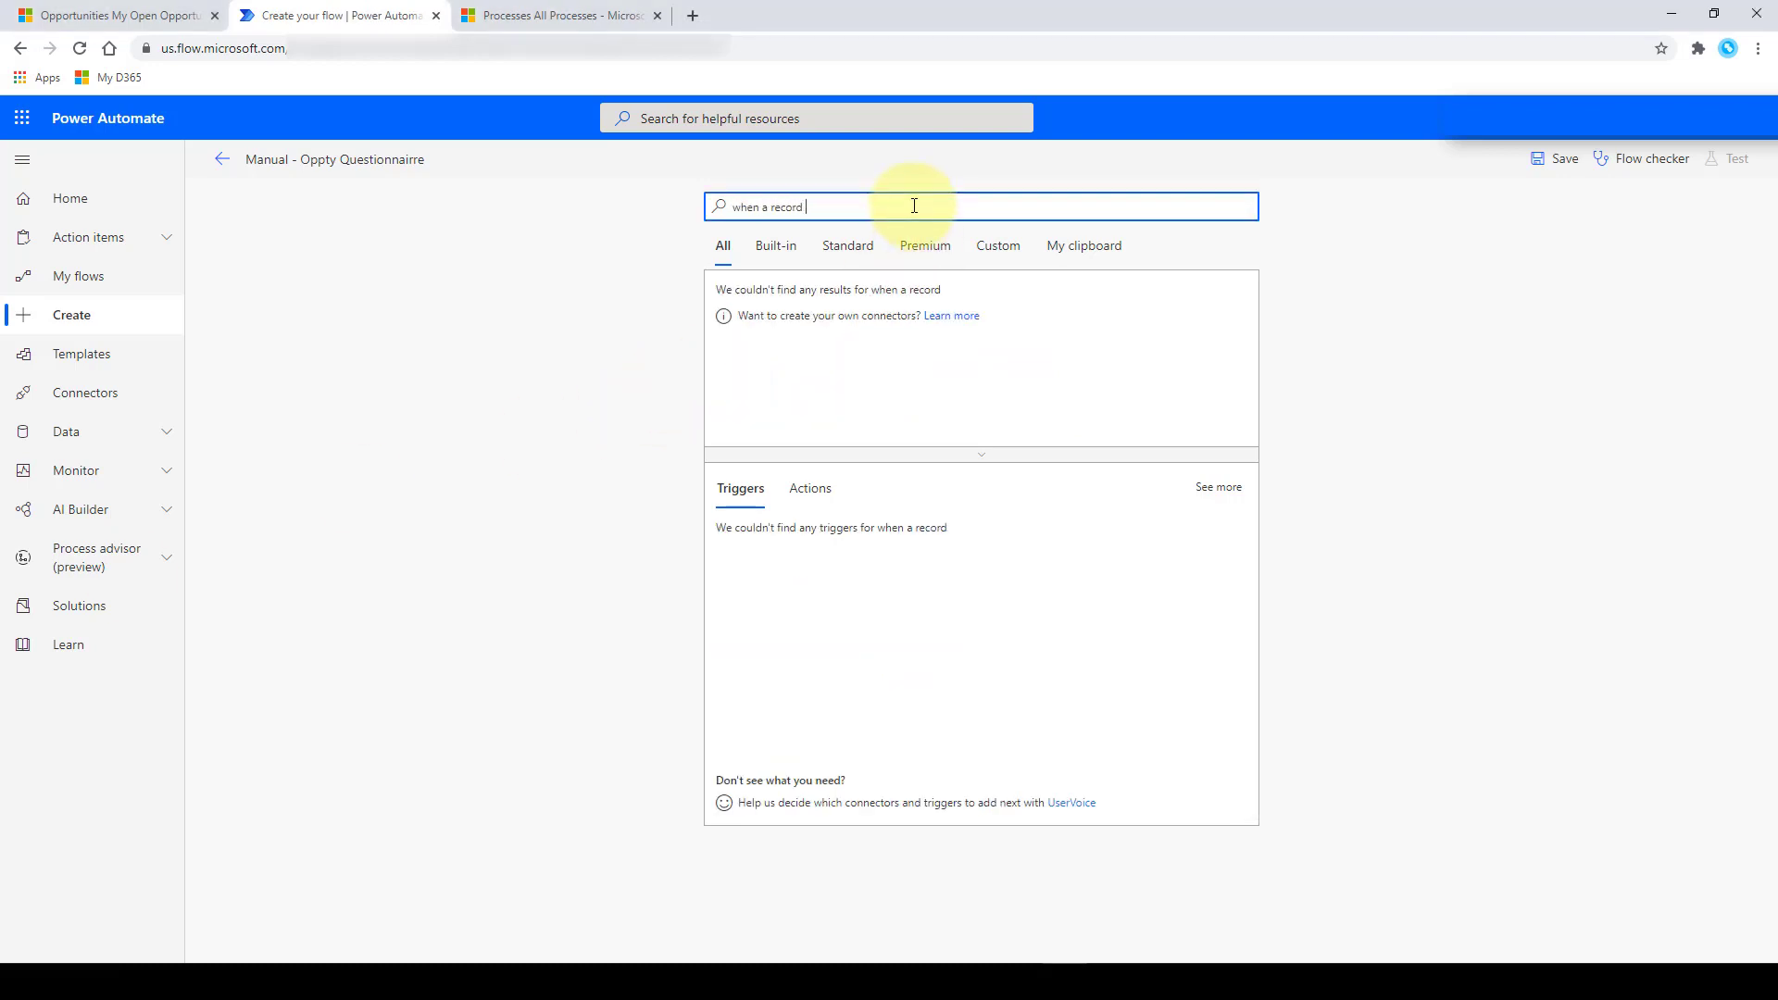
text(is selected)
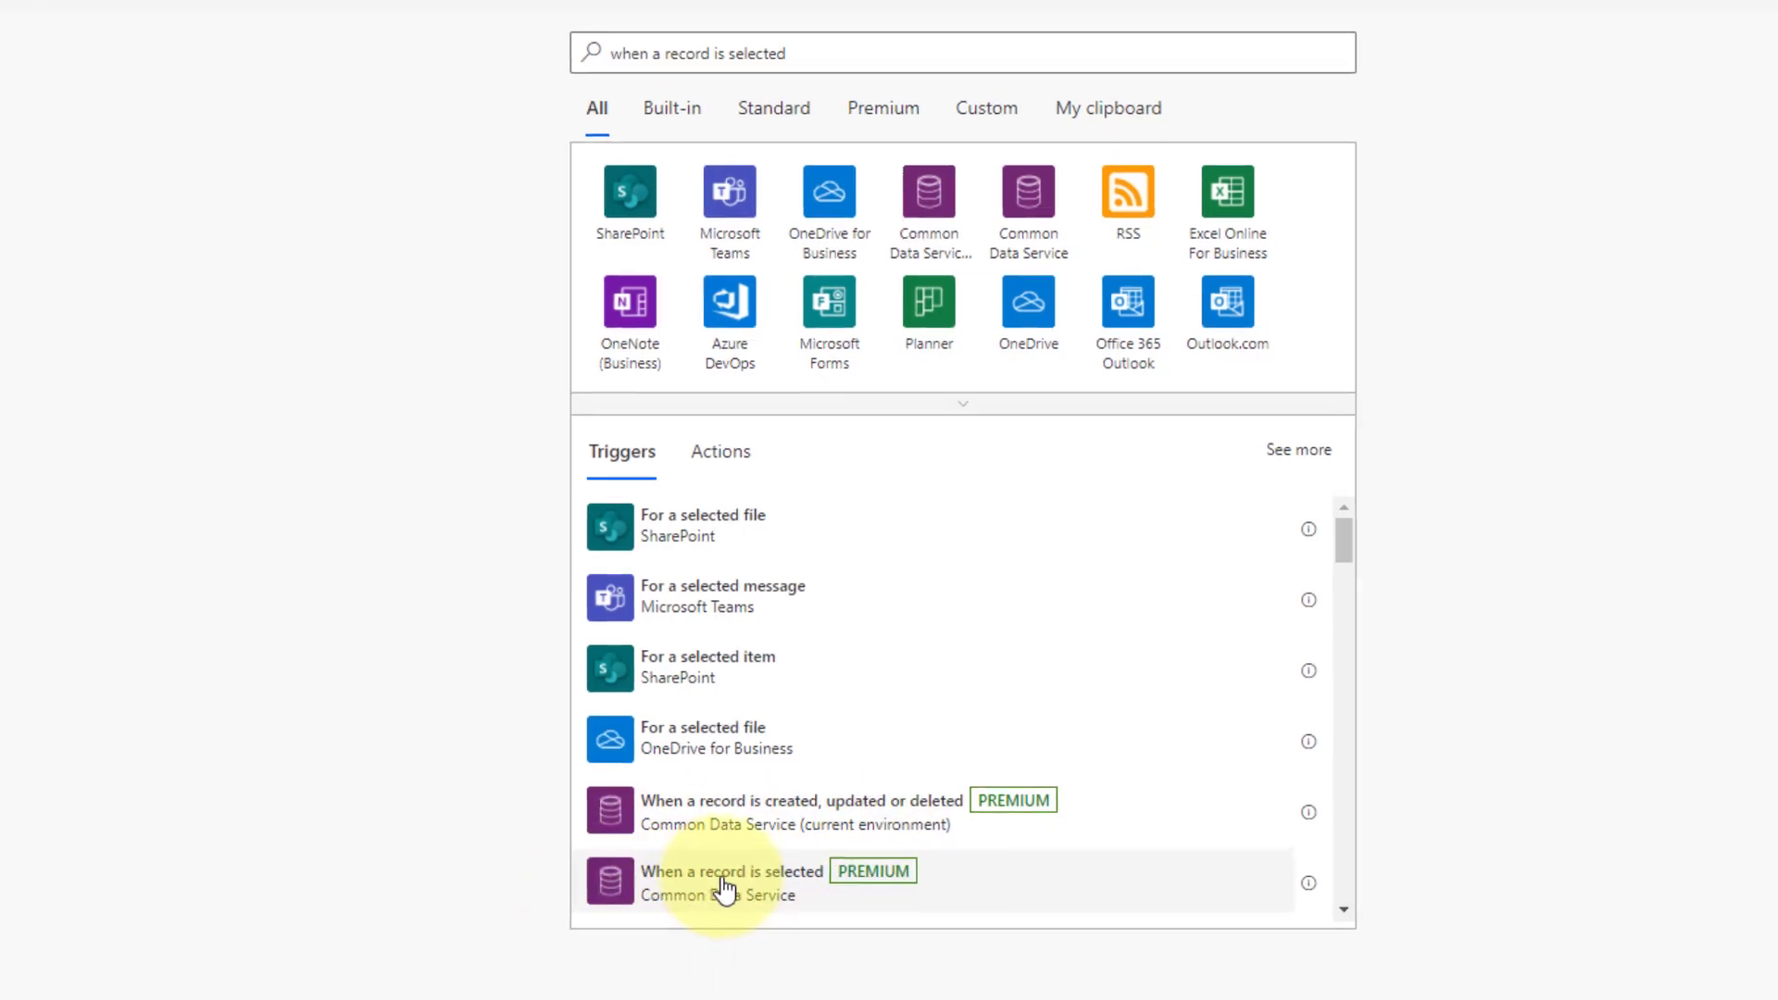
click(725, 887)
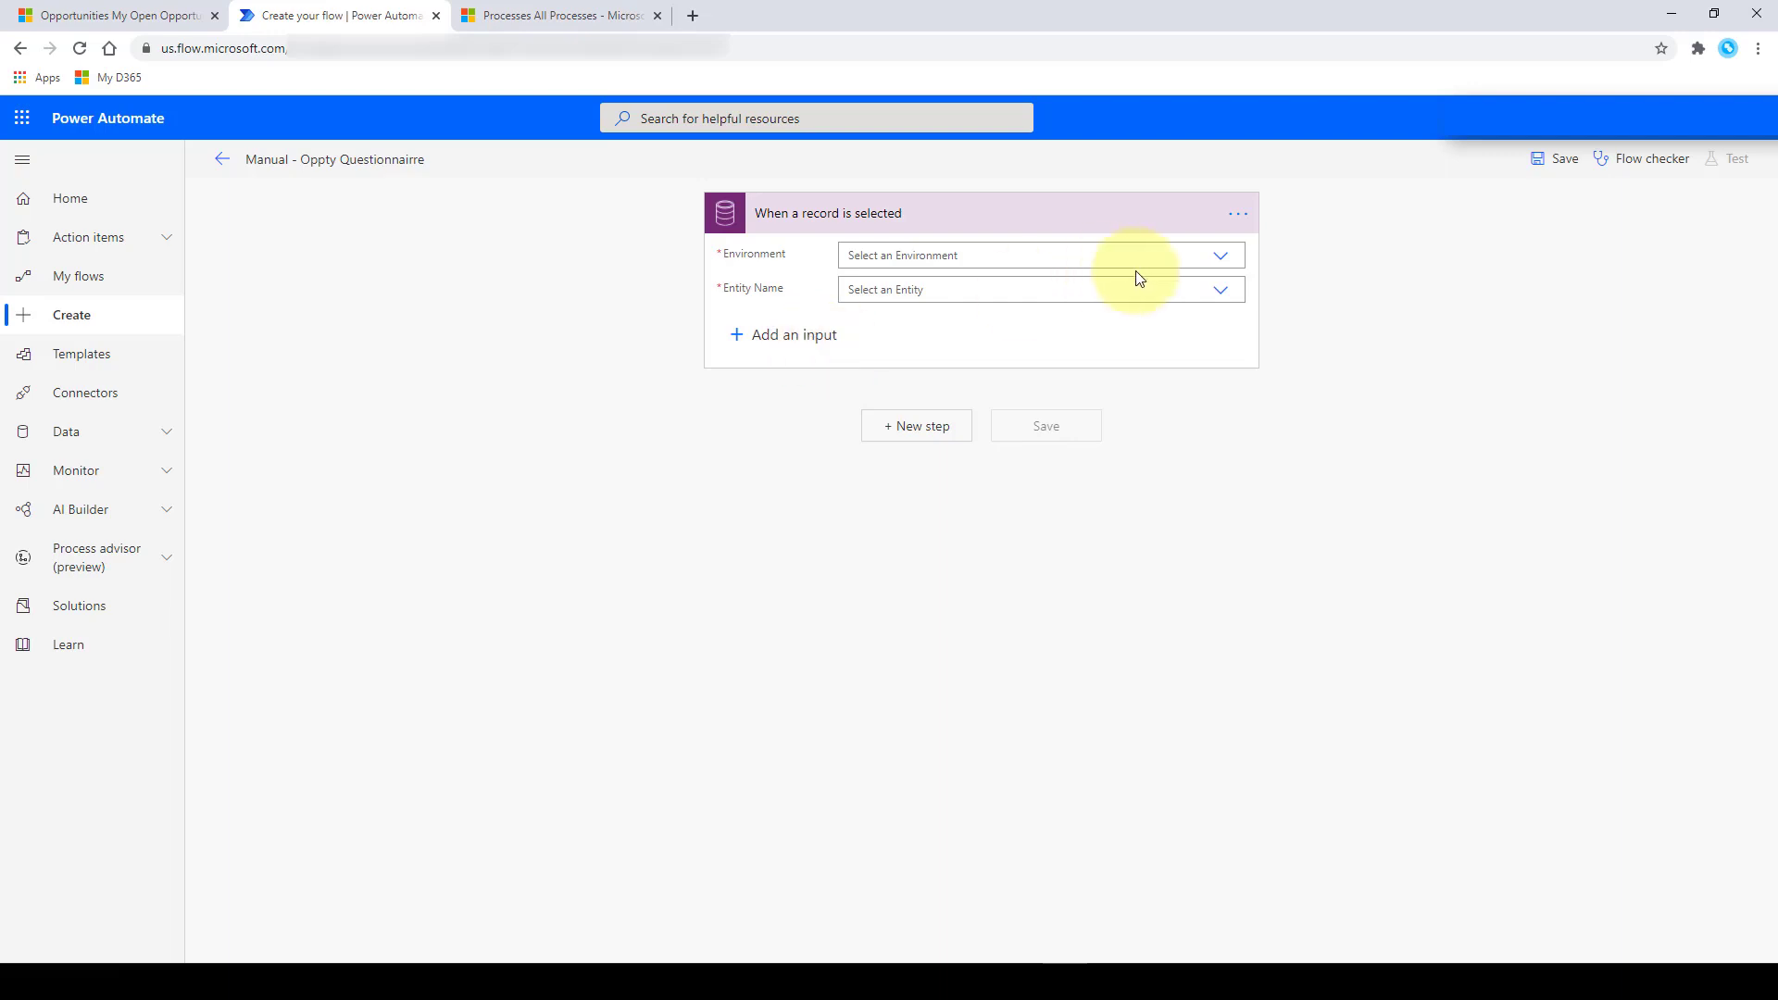
Step: Set the trigger's Environment to Default and Entity Name to Opportunities
click(1222, 261)
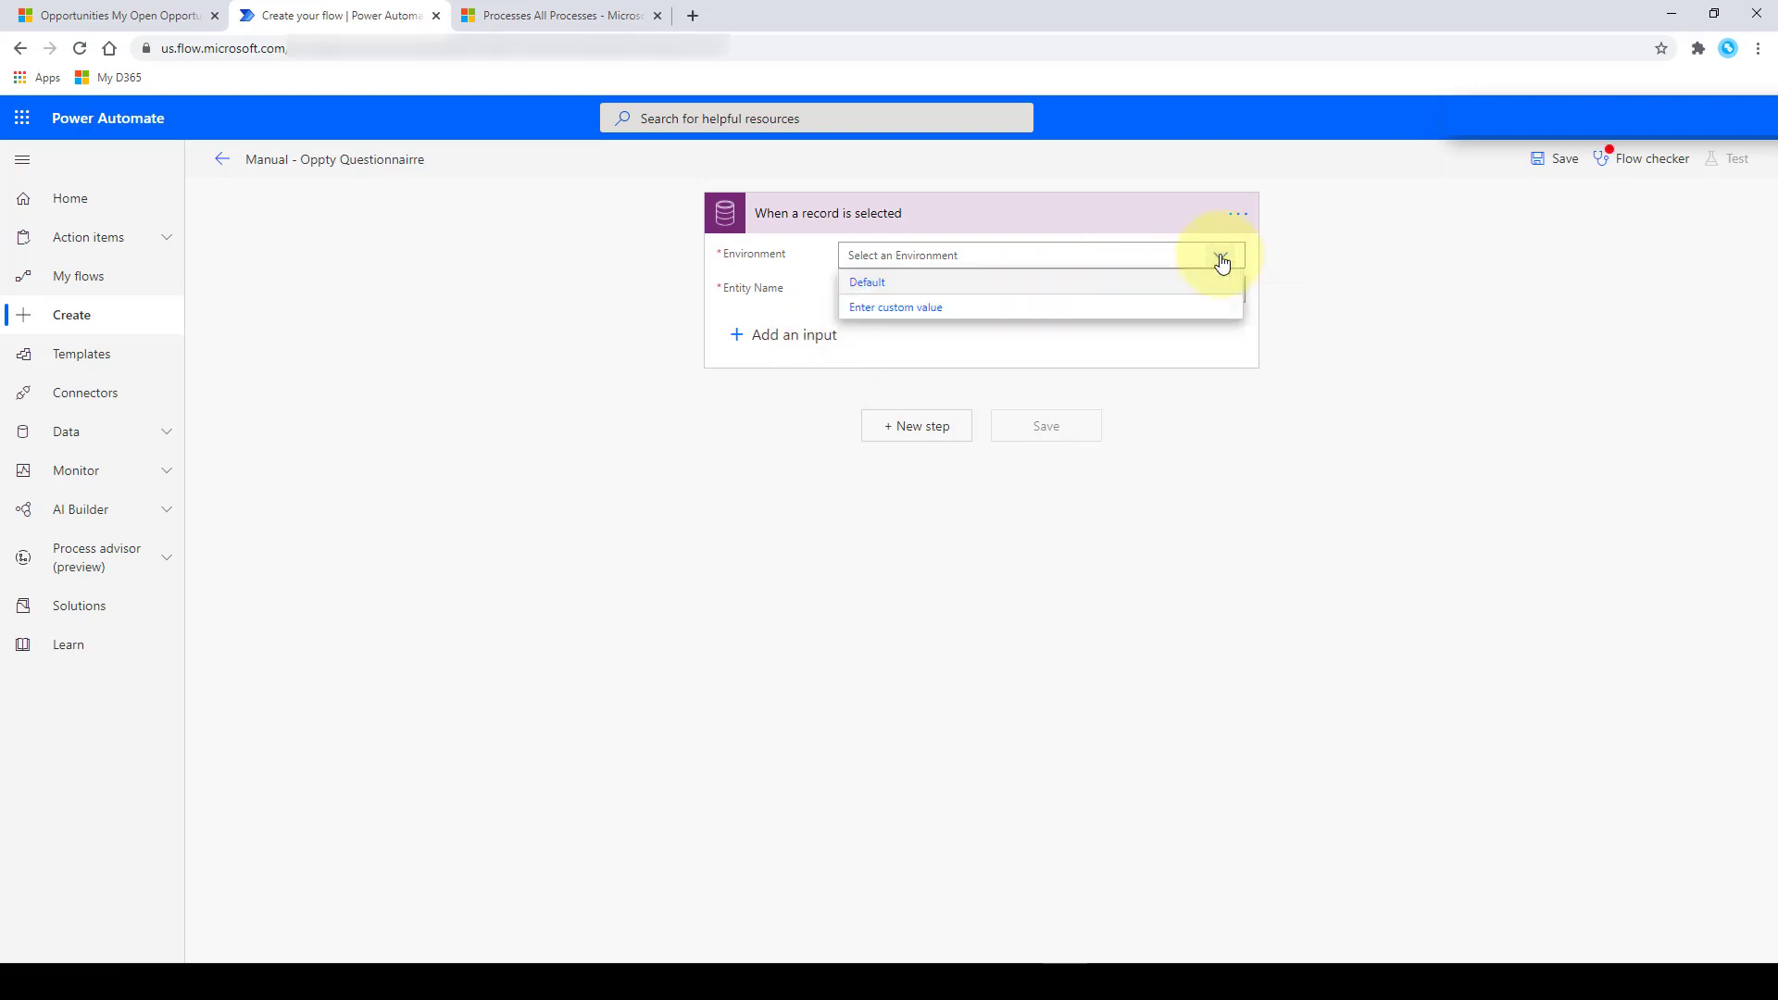
click(865, 283)
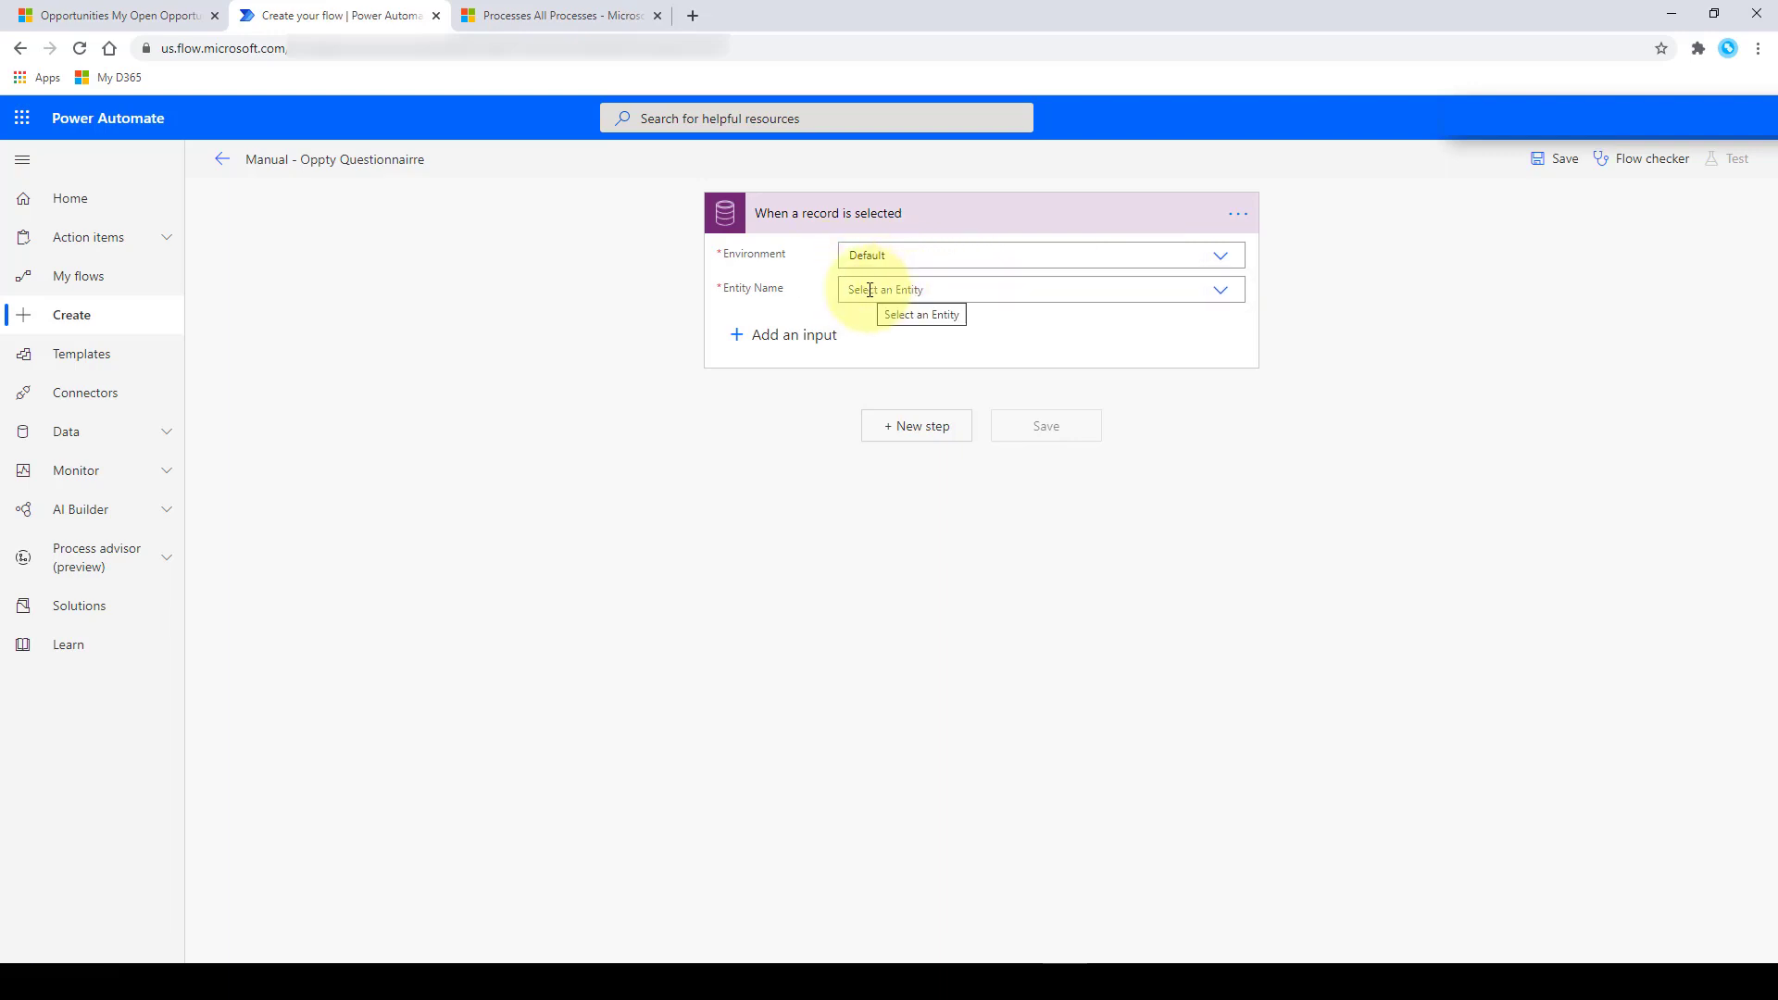
click(870, 290)
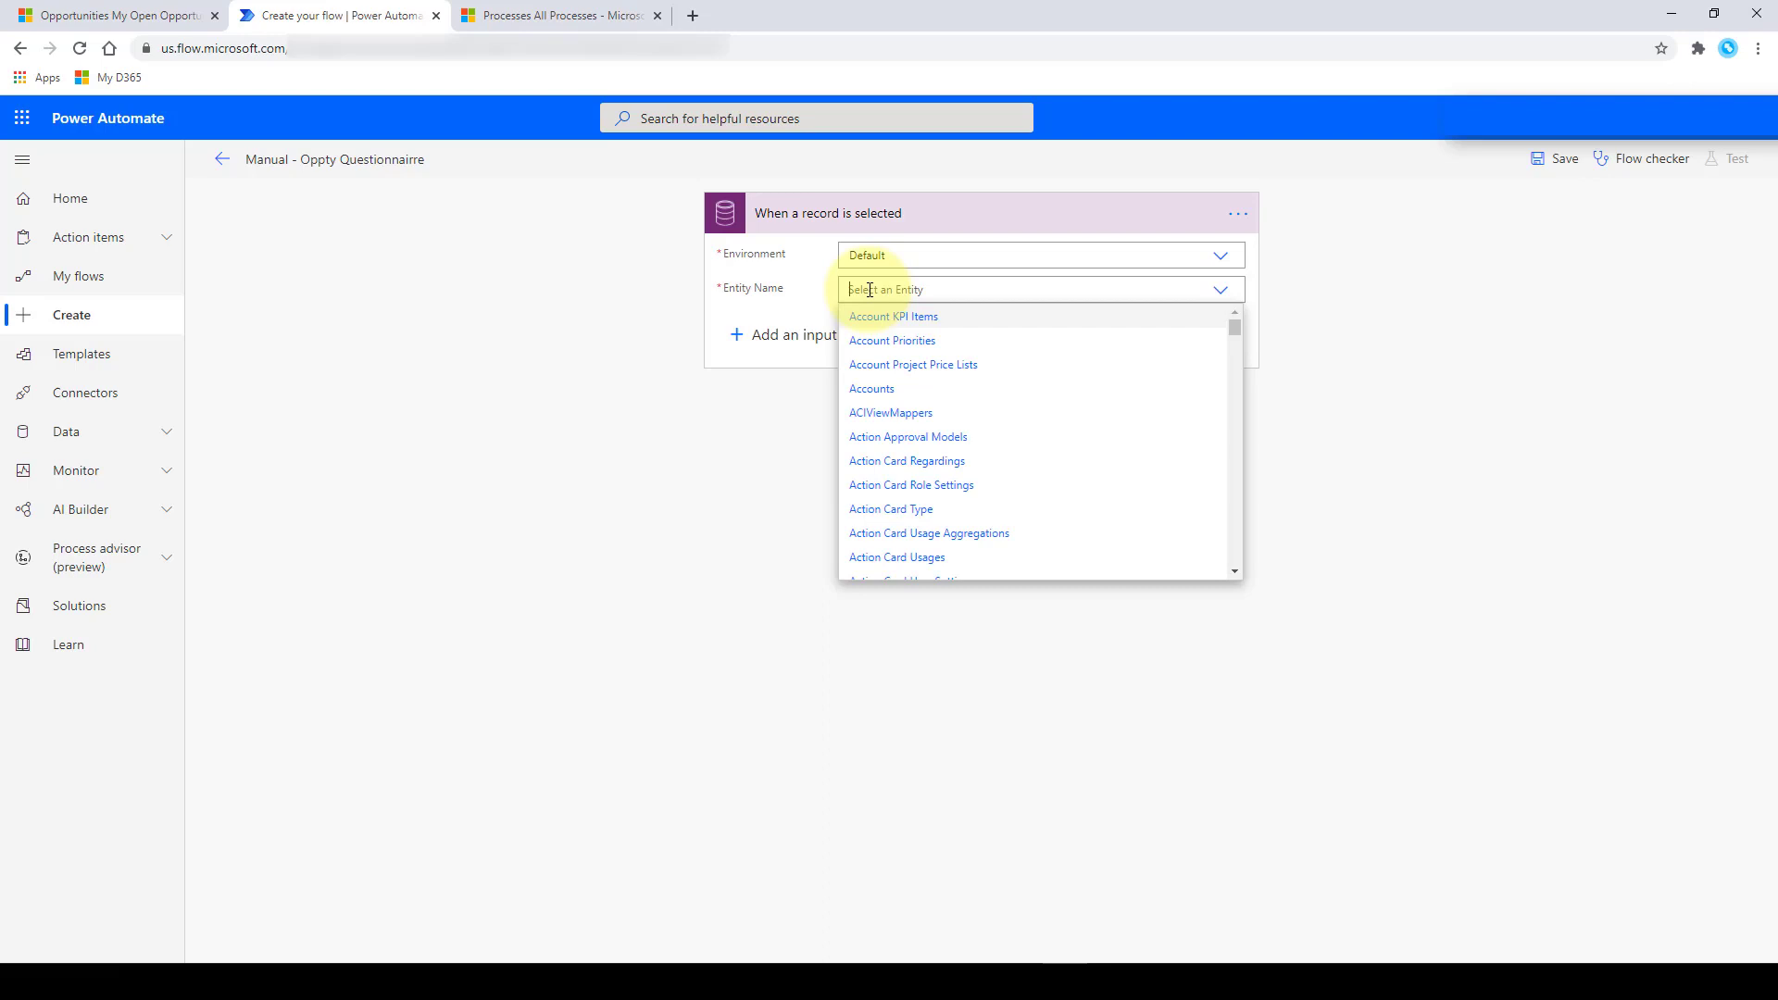
text(oppo)
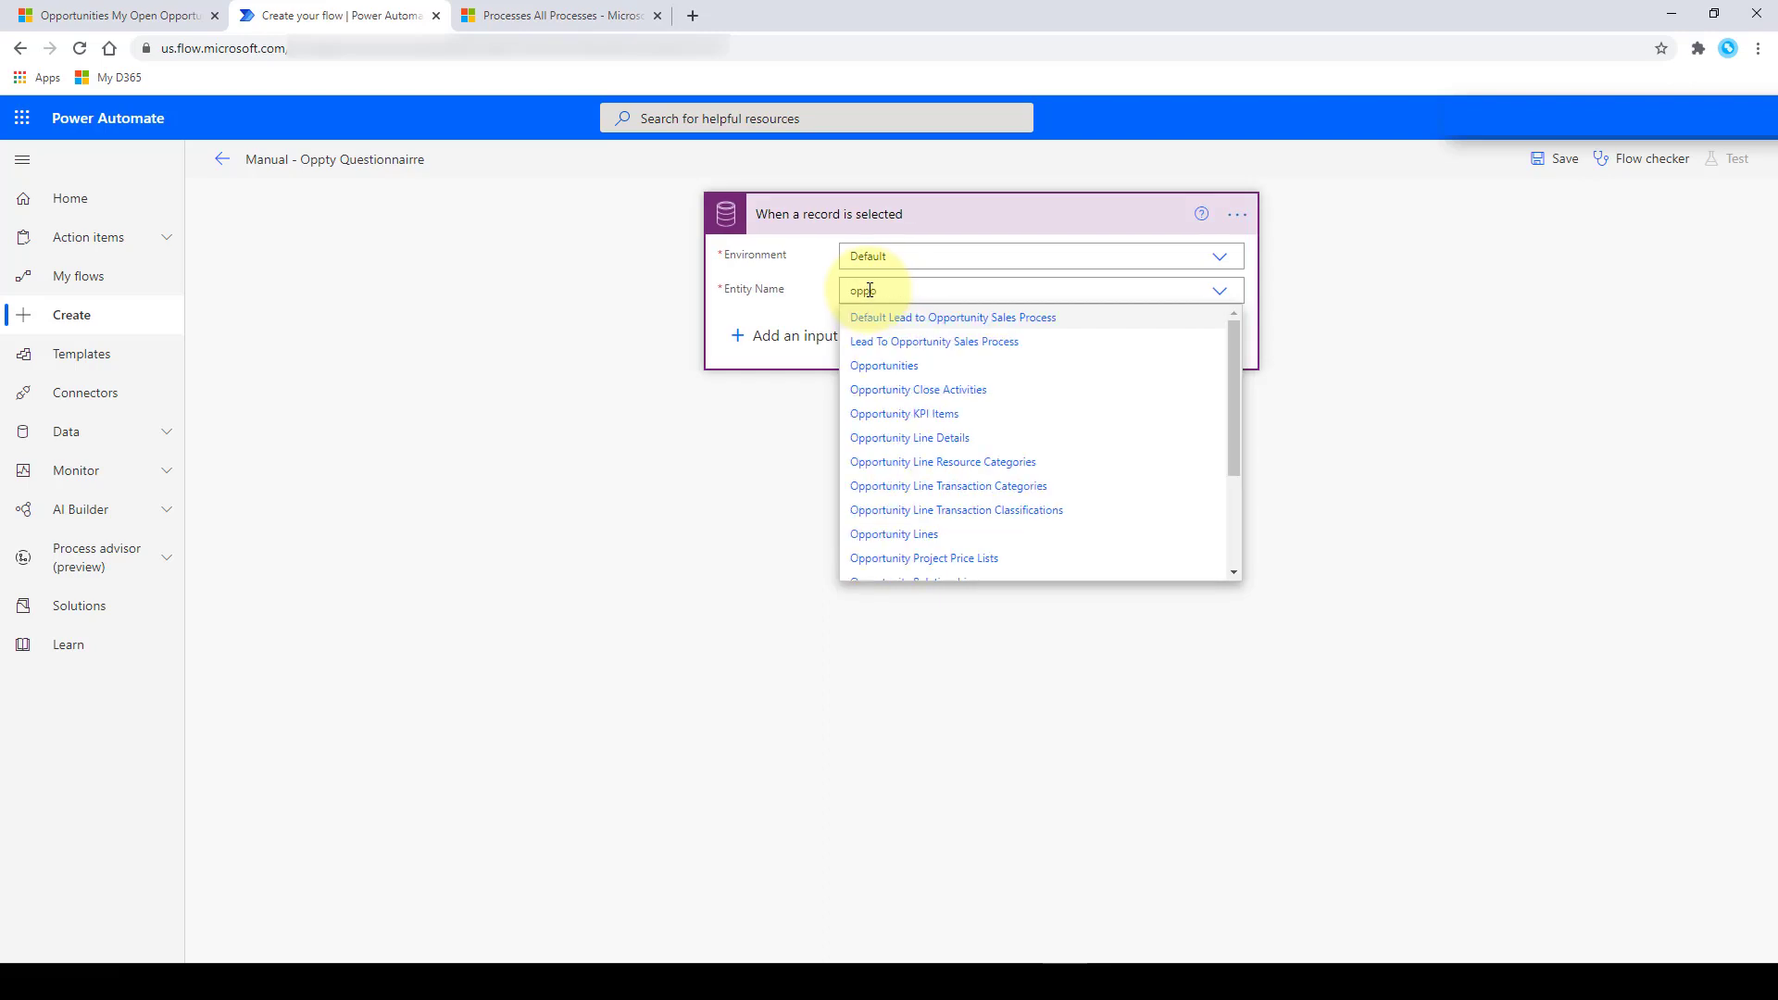
click(899, 370)
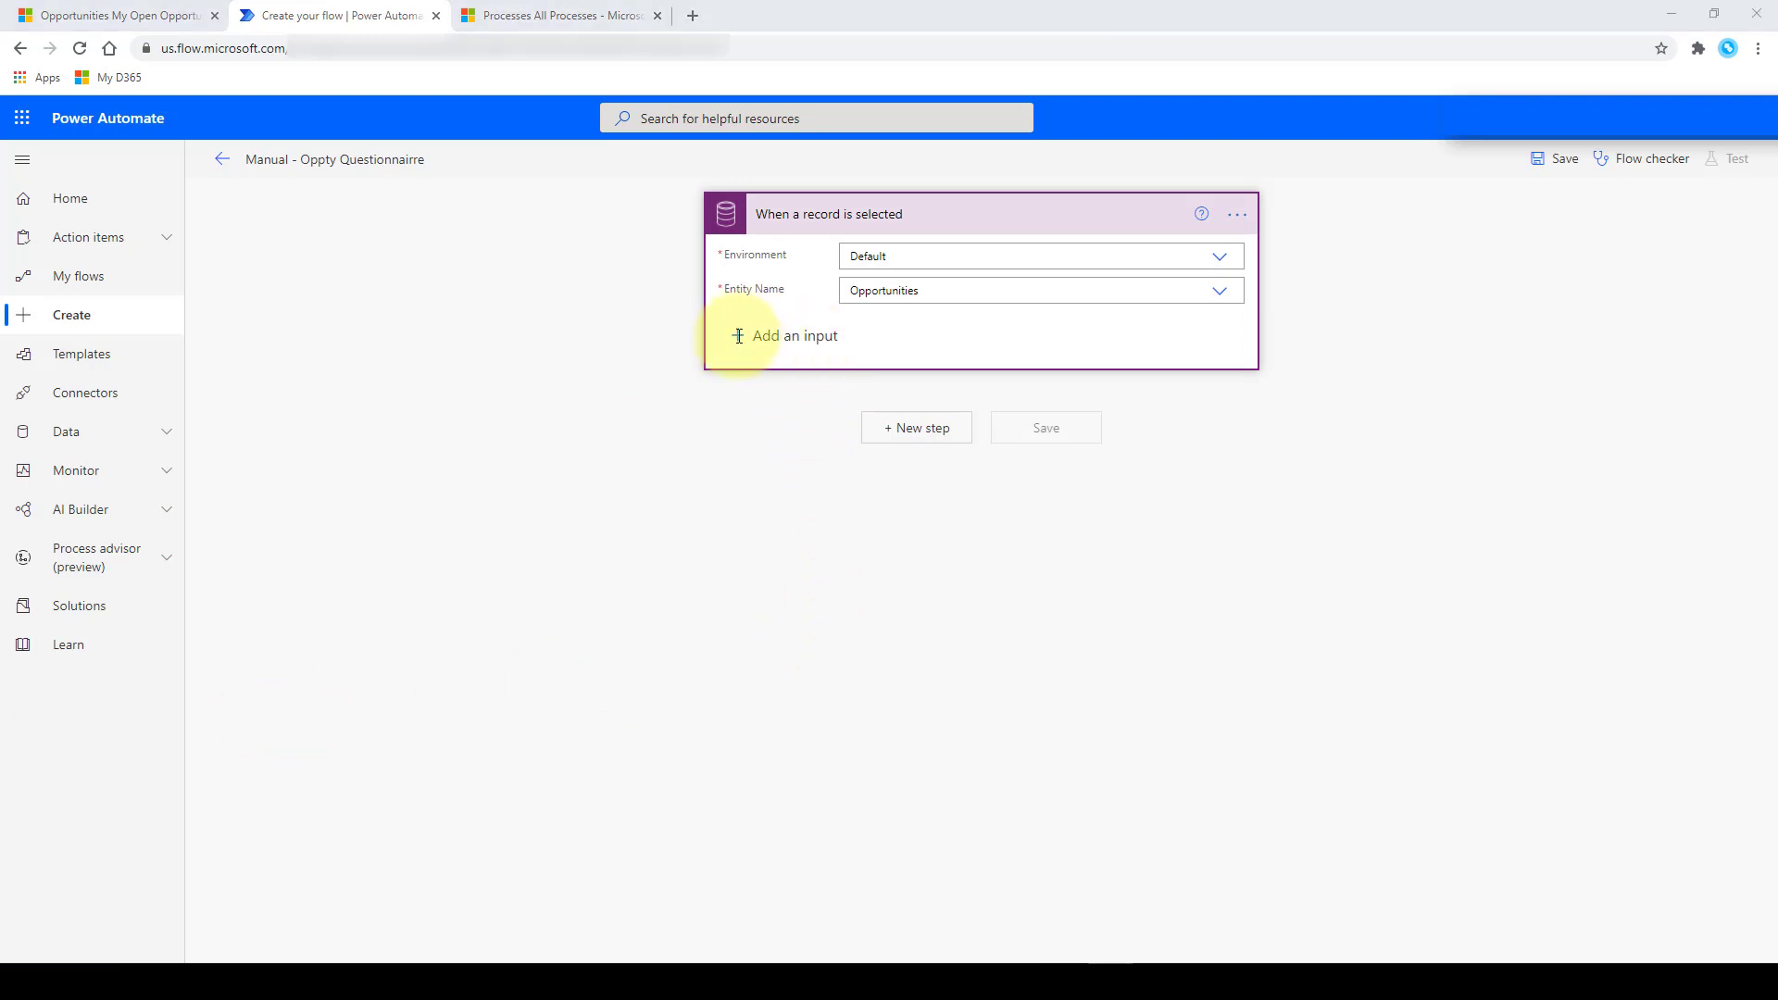
Step: Add a Yes/No trigger input named 'NDA Signed'
click(778, 337)
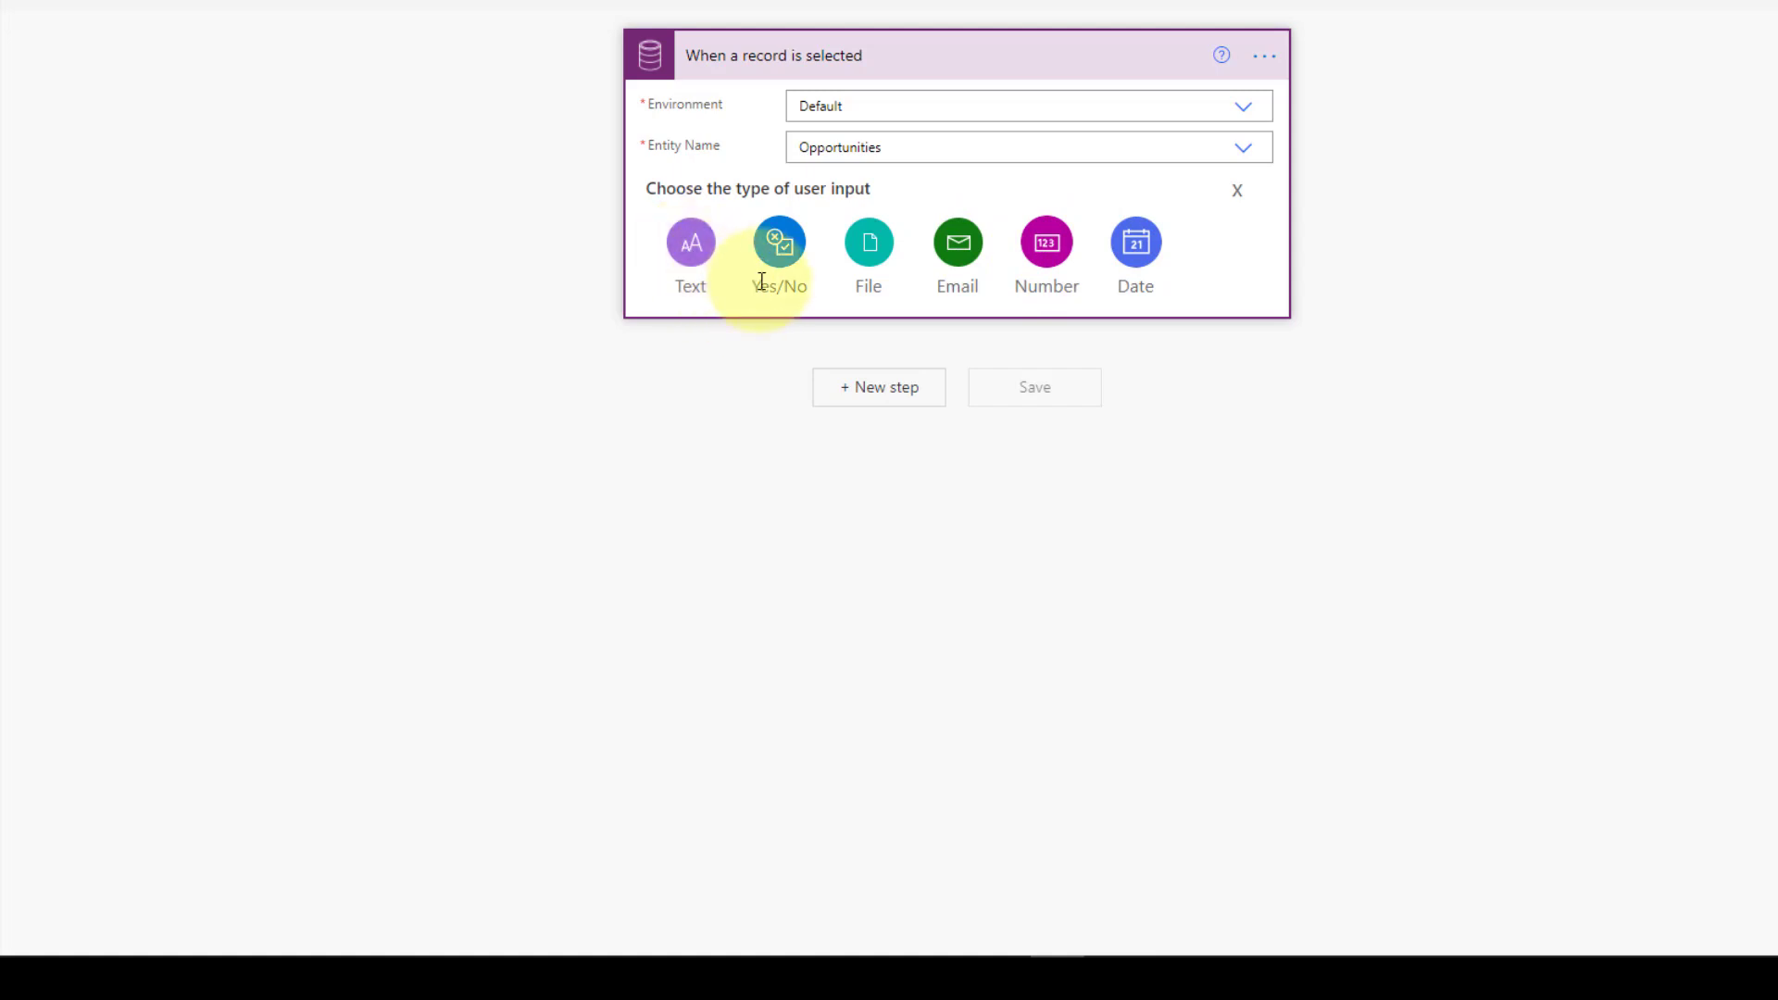
click(780, 246)
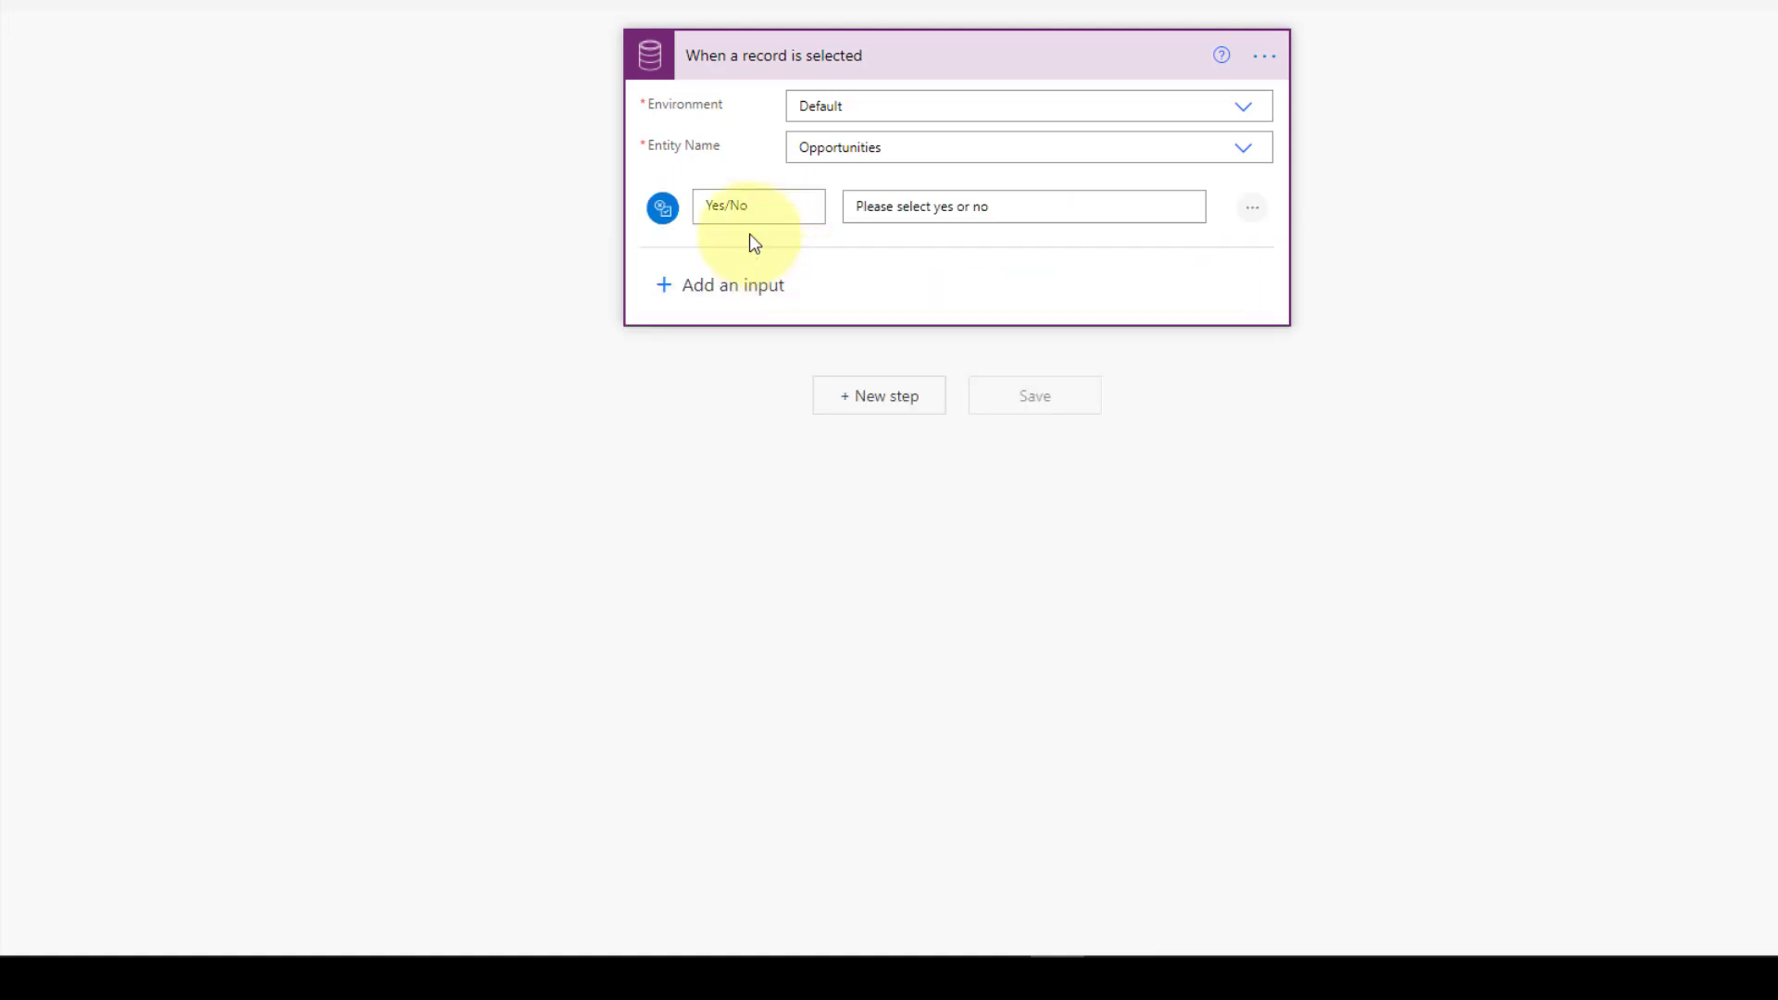
click(754, 204)
key(ctrl+a)
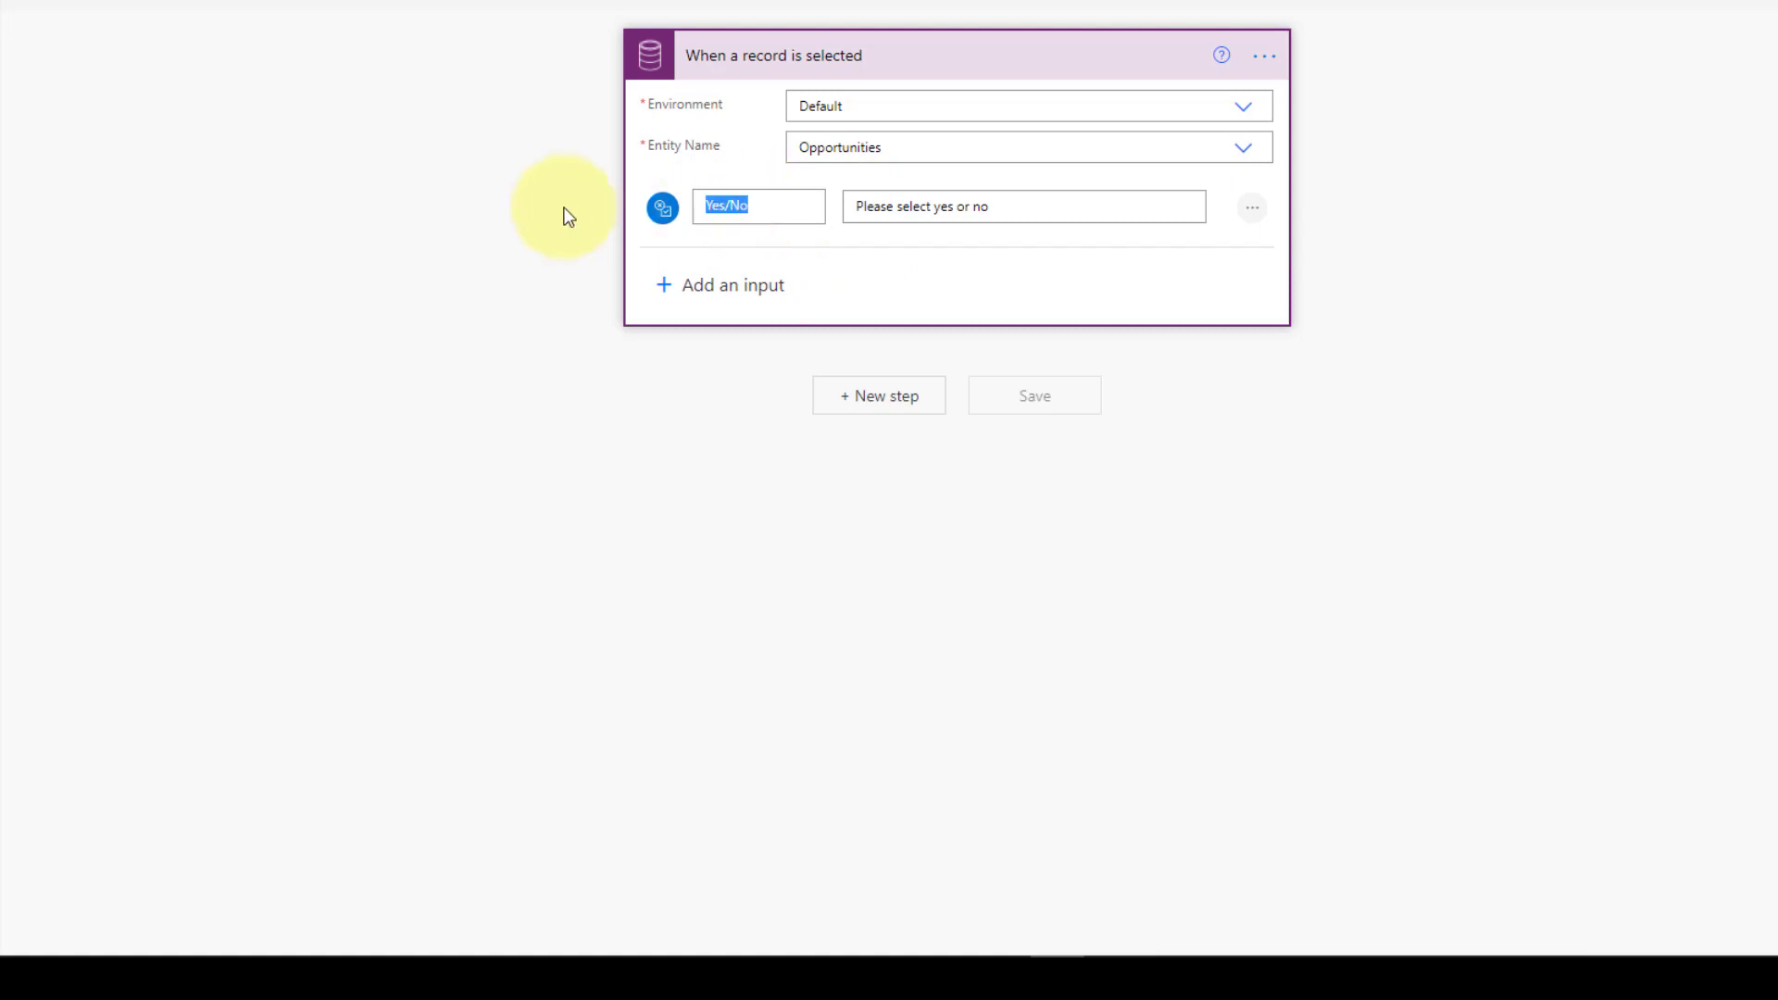
text(NDA Signed)
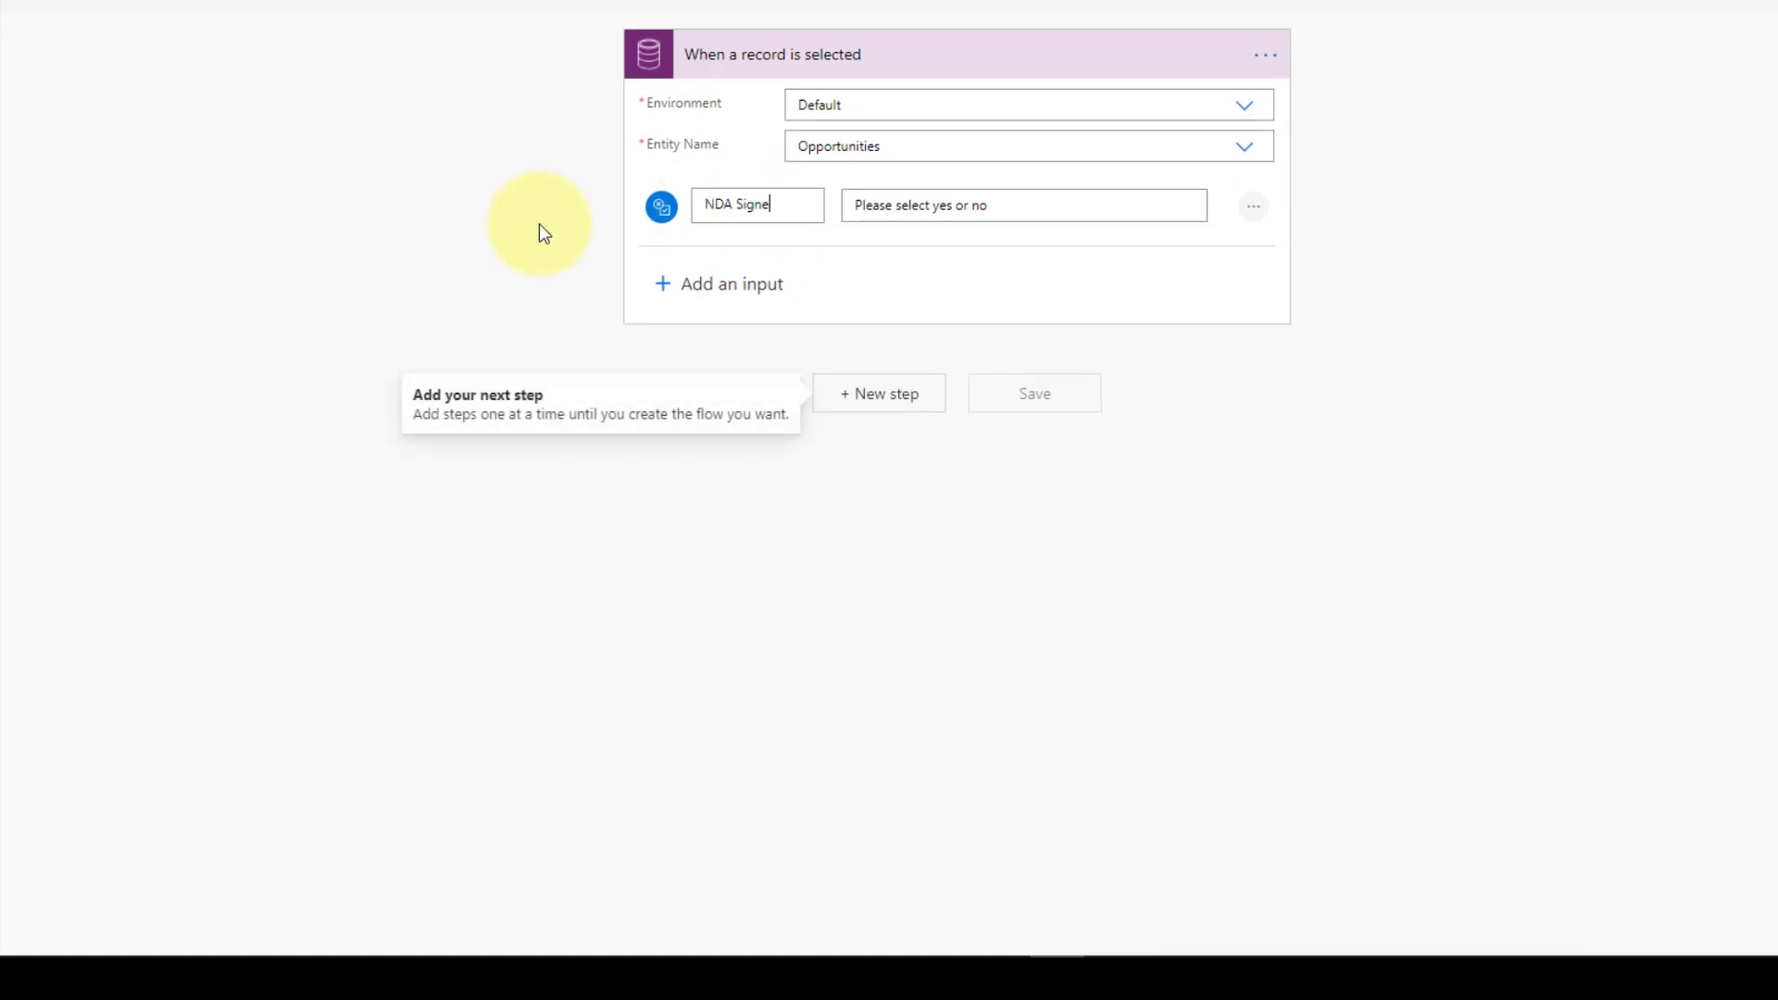
Step: Add a File input named 'Attach NDA PDF' and edit its prompt to ask for a PDF
click(727, 283)
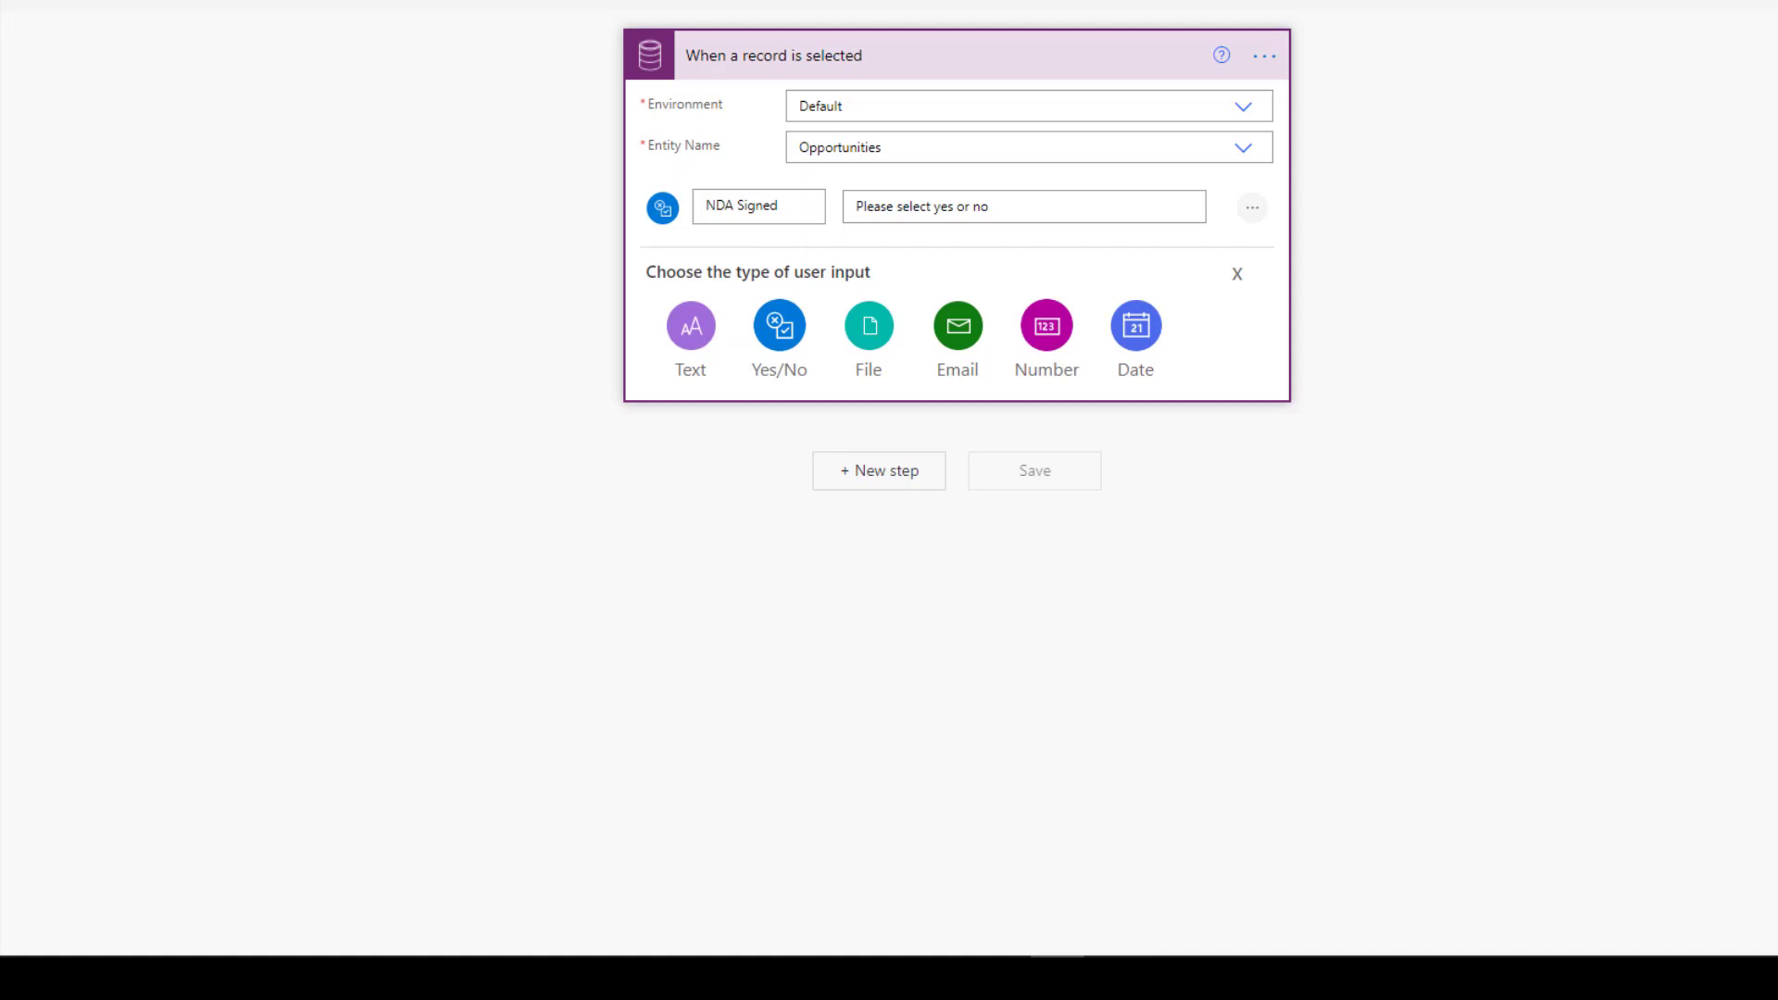
click(867, 329)
click(790, 288)
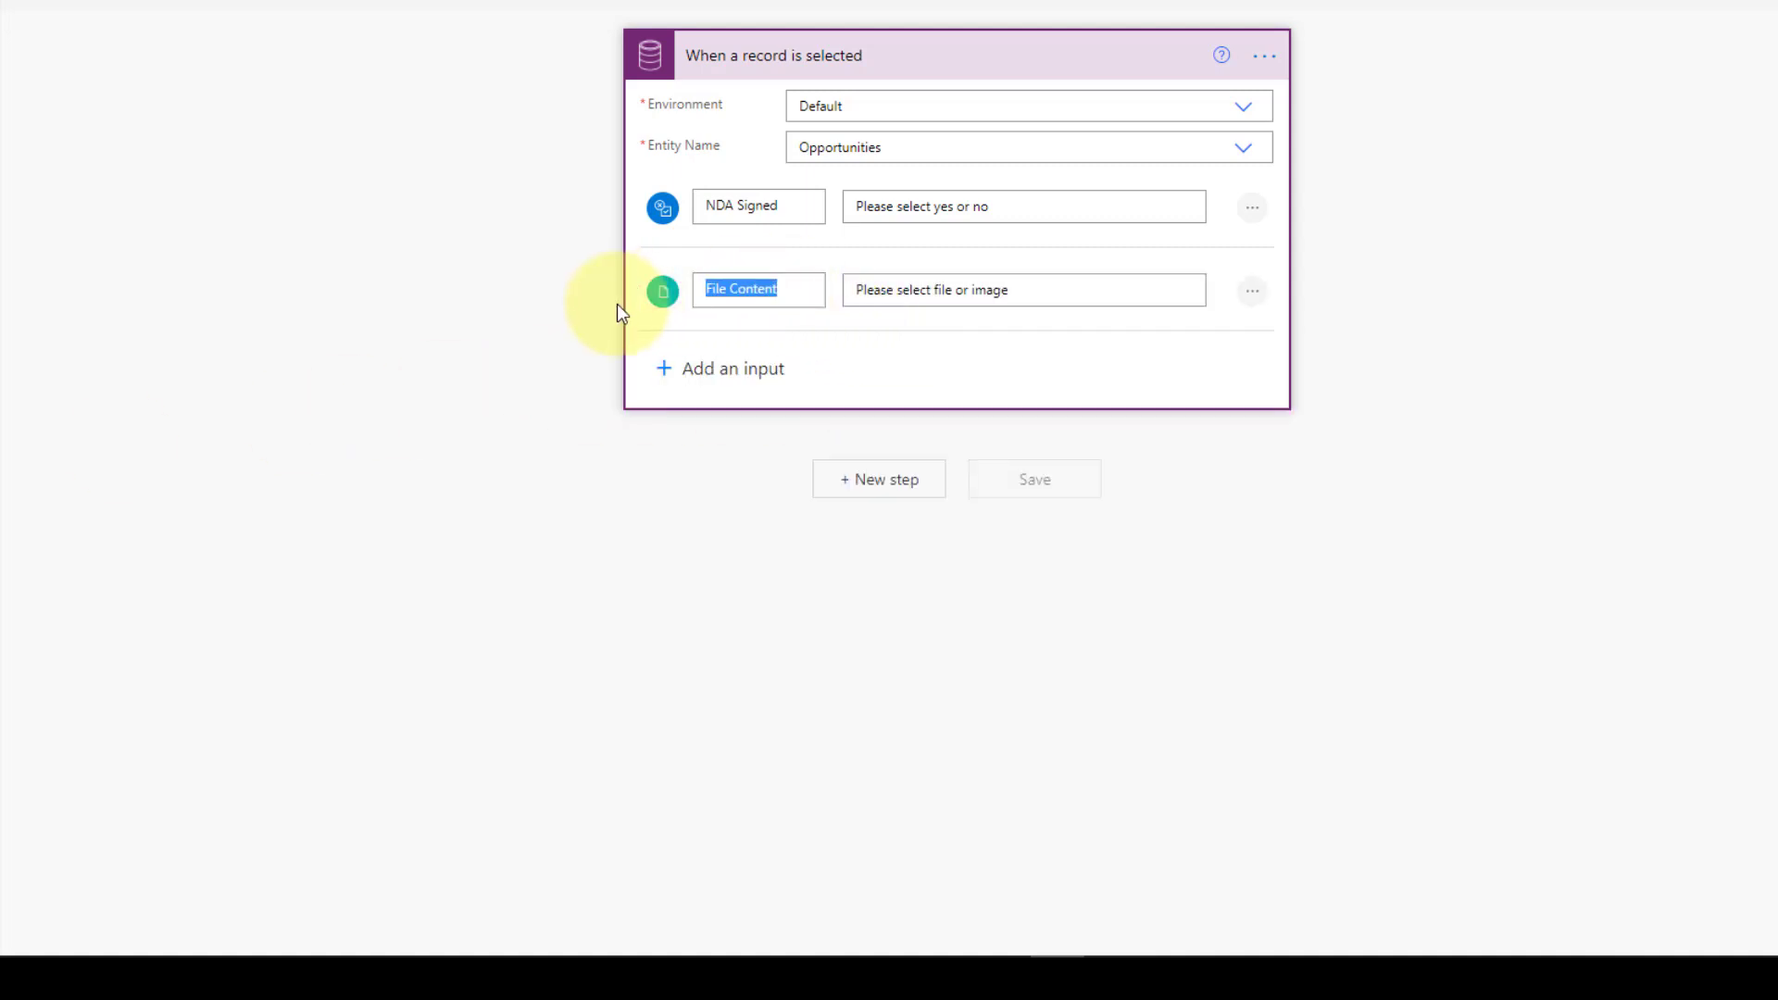
text(A)
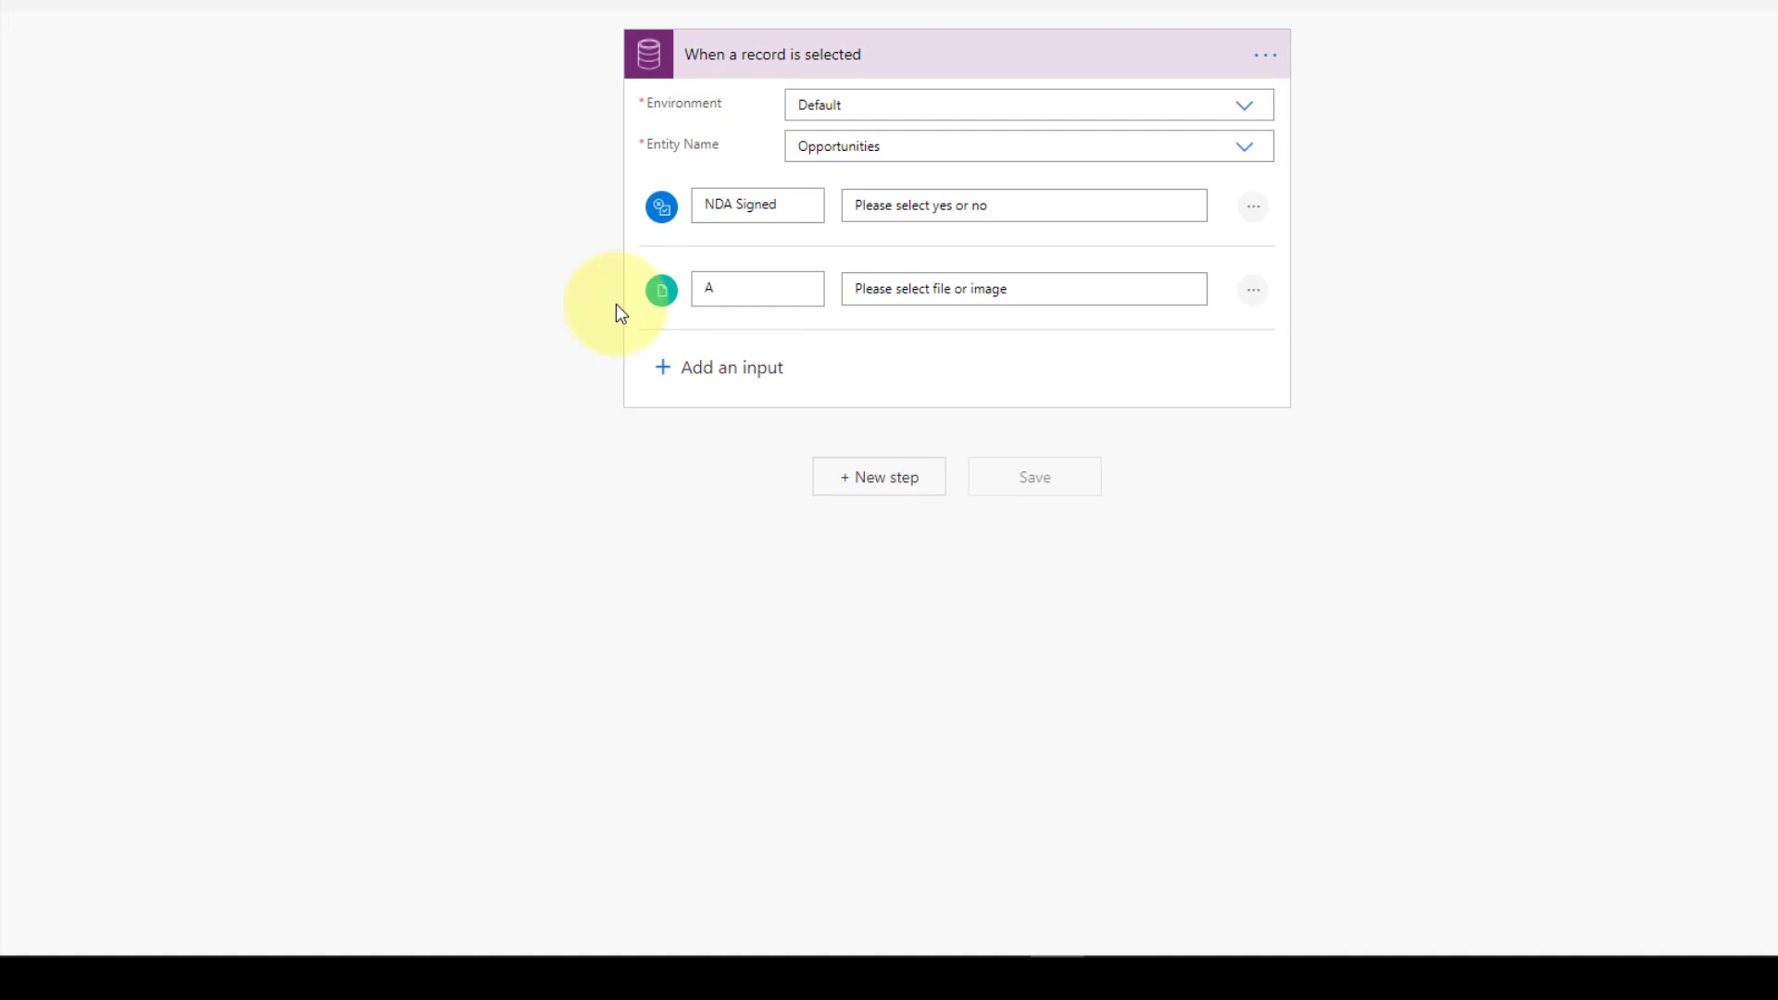
text(ttach NDA PDF)
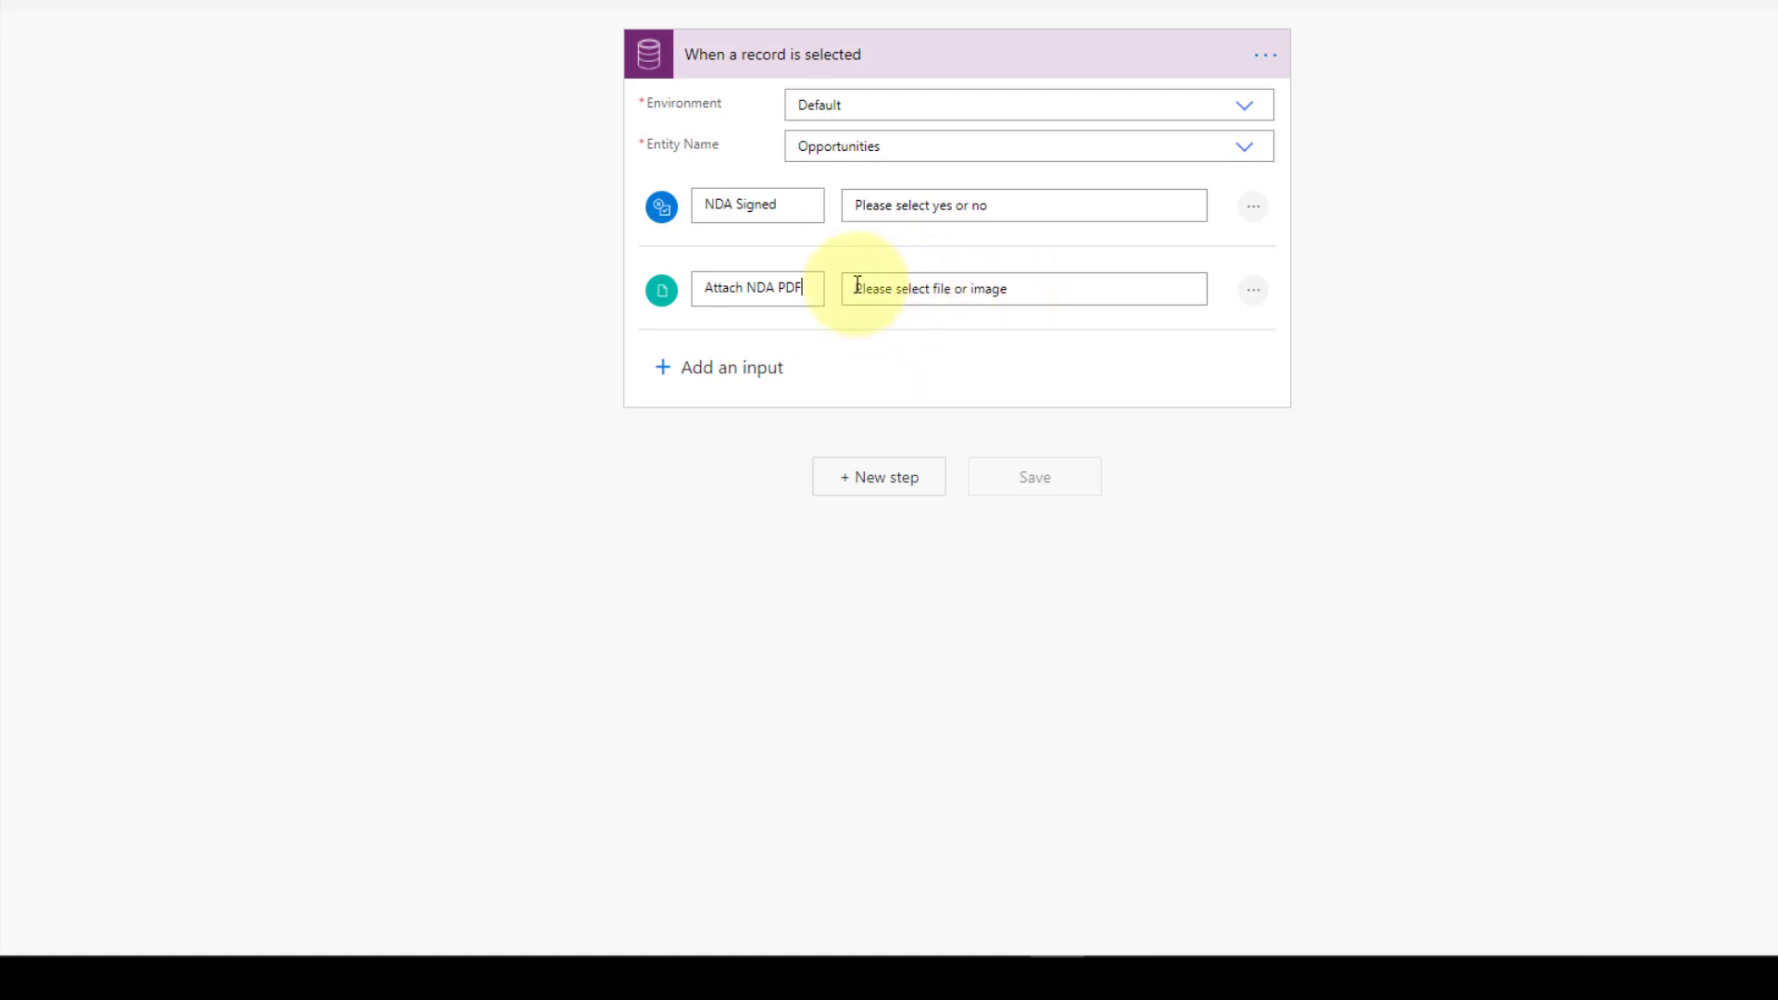
drag(857, 288, 1052, 289)
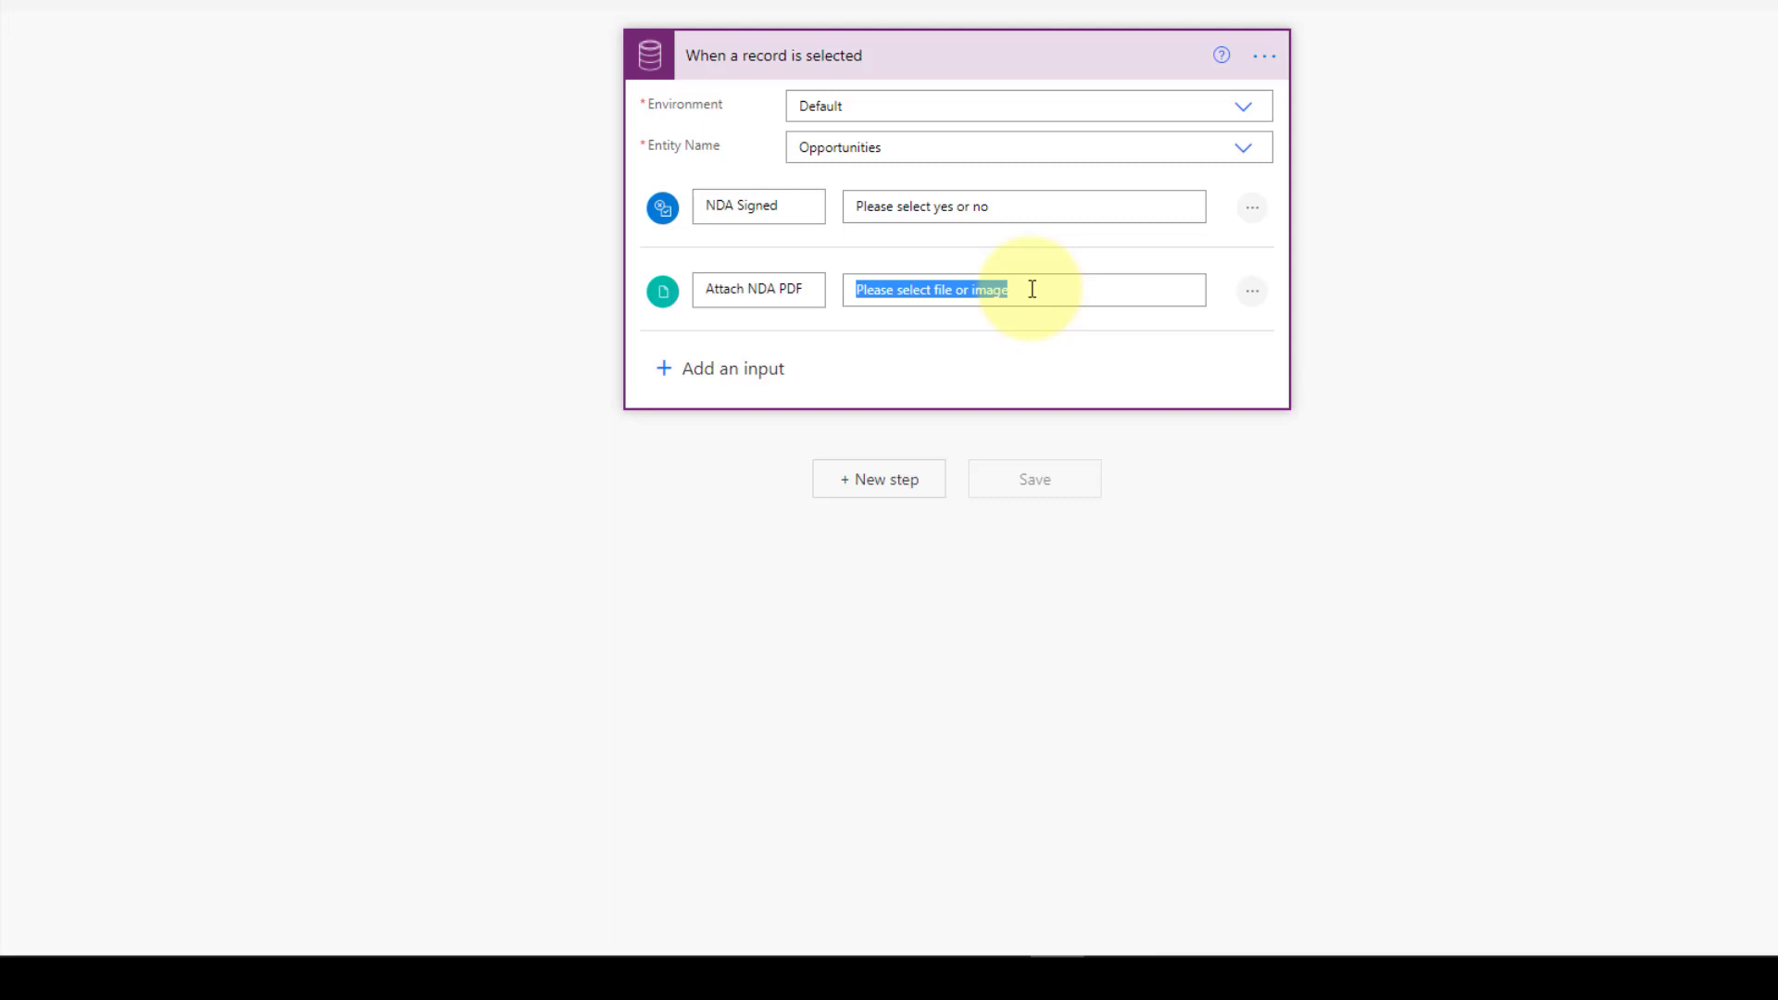
drag(1031, 289, 950, 279)
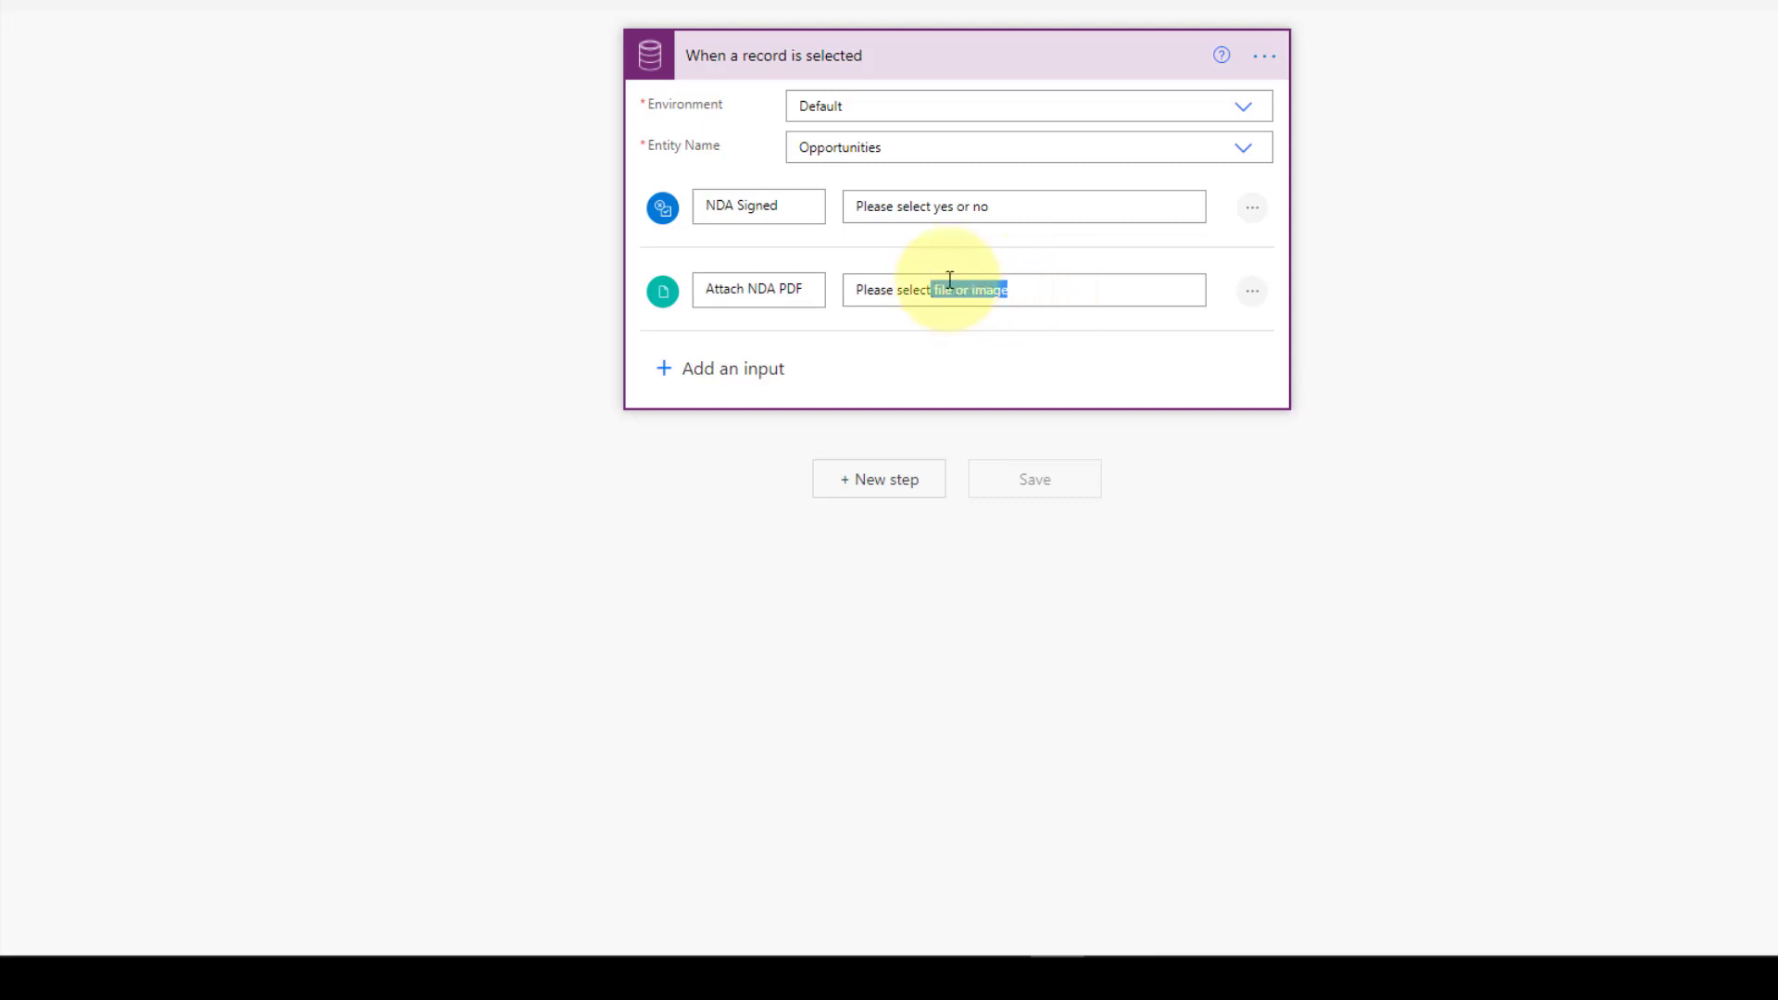
text(a PDF)
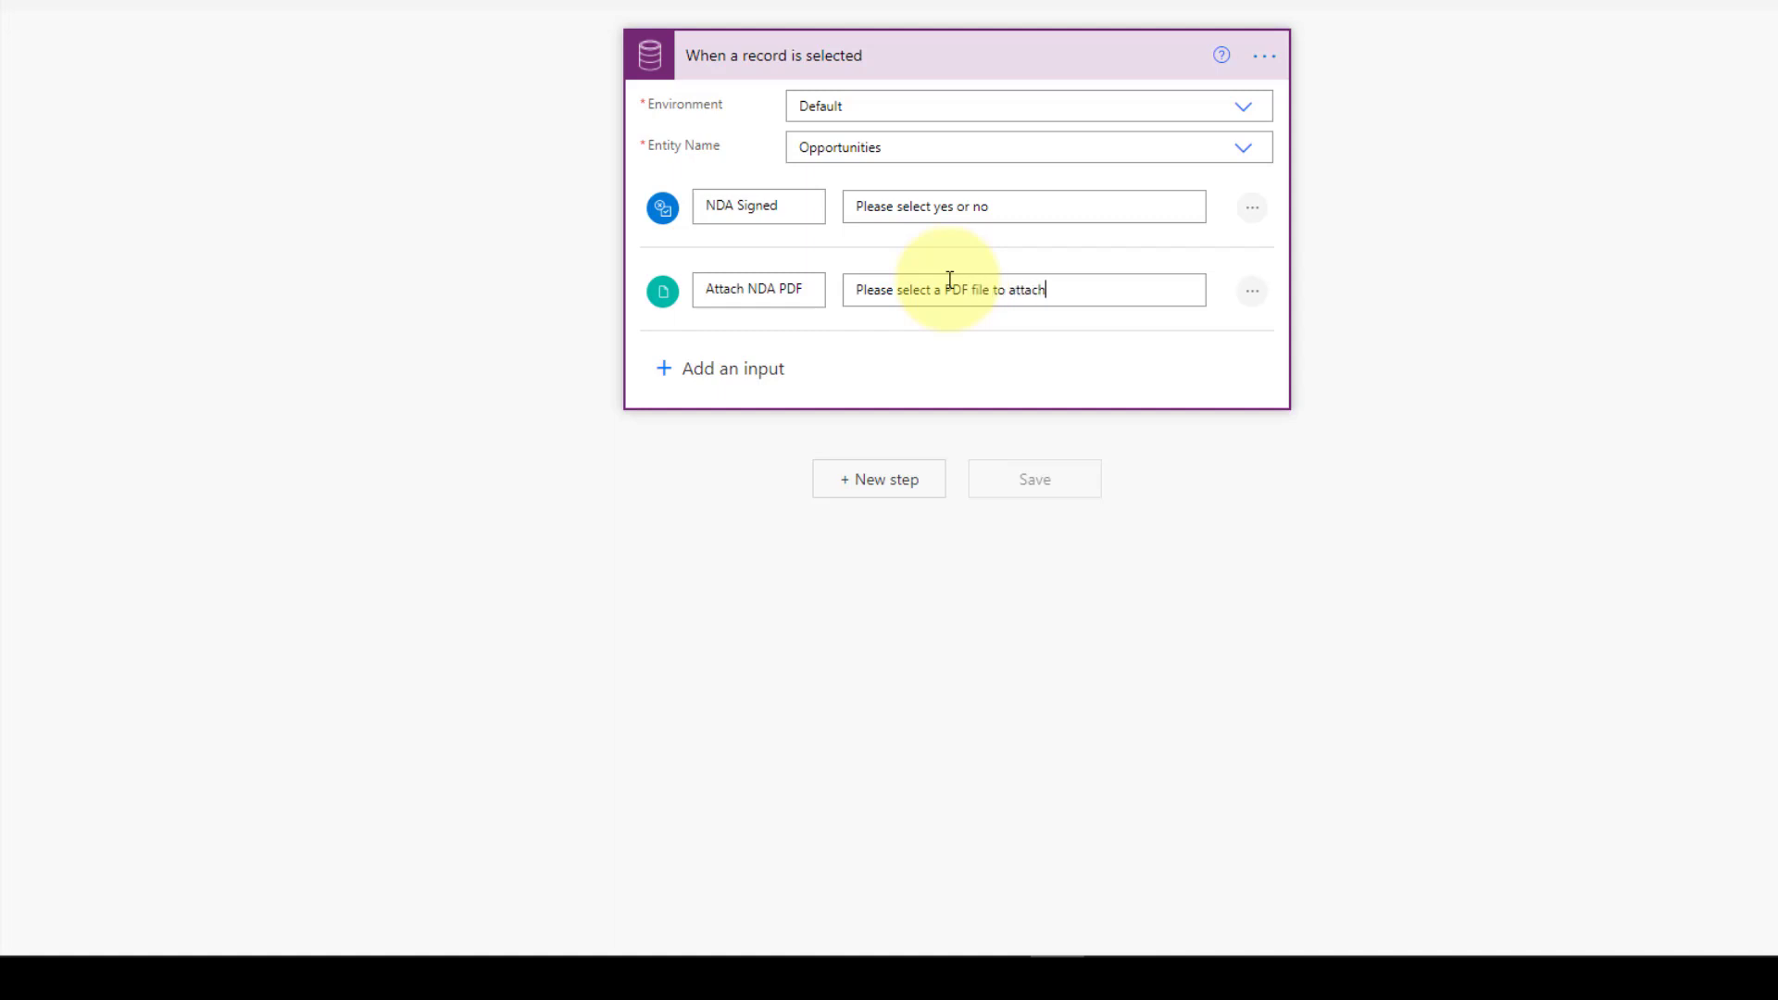
Step: Add a Date trigger input named 'Close Date (Est.)'
click(741, 368)
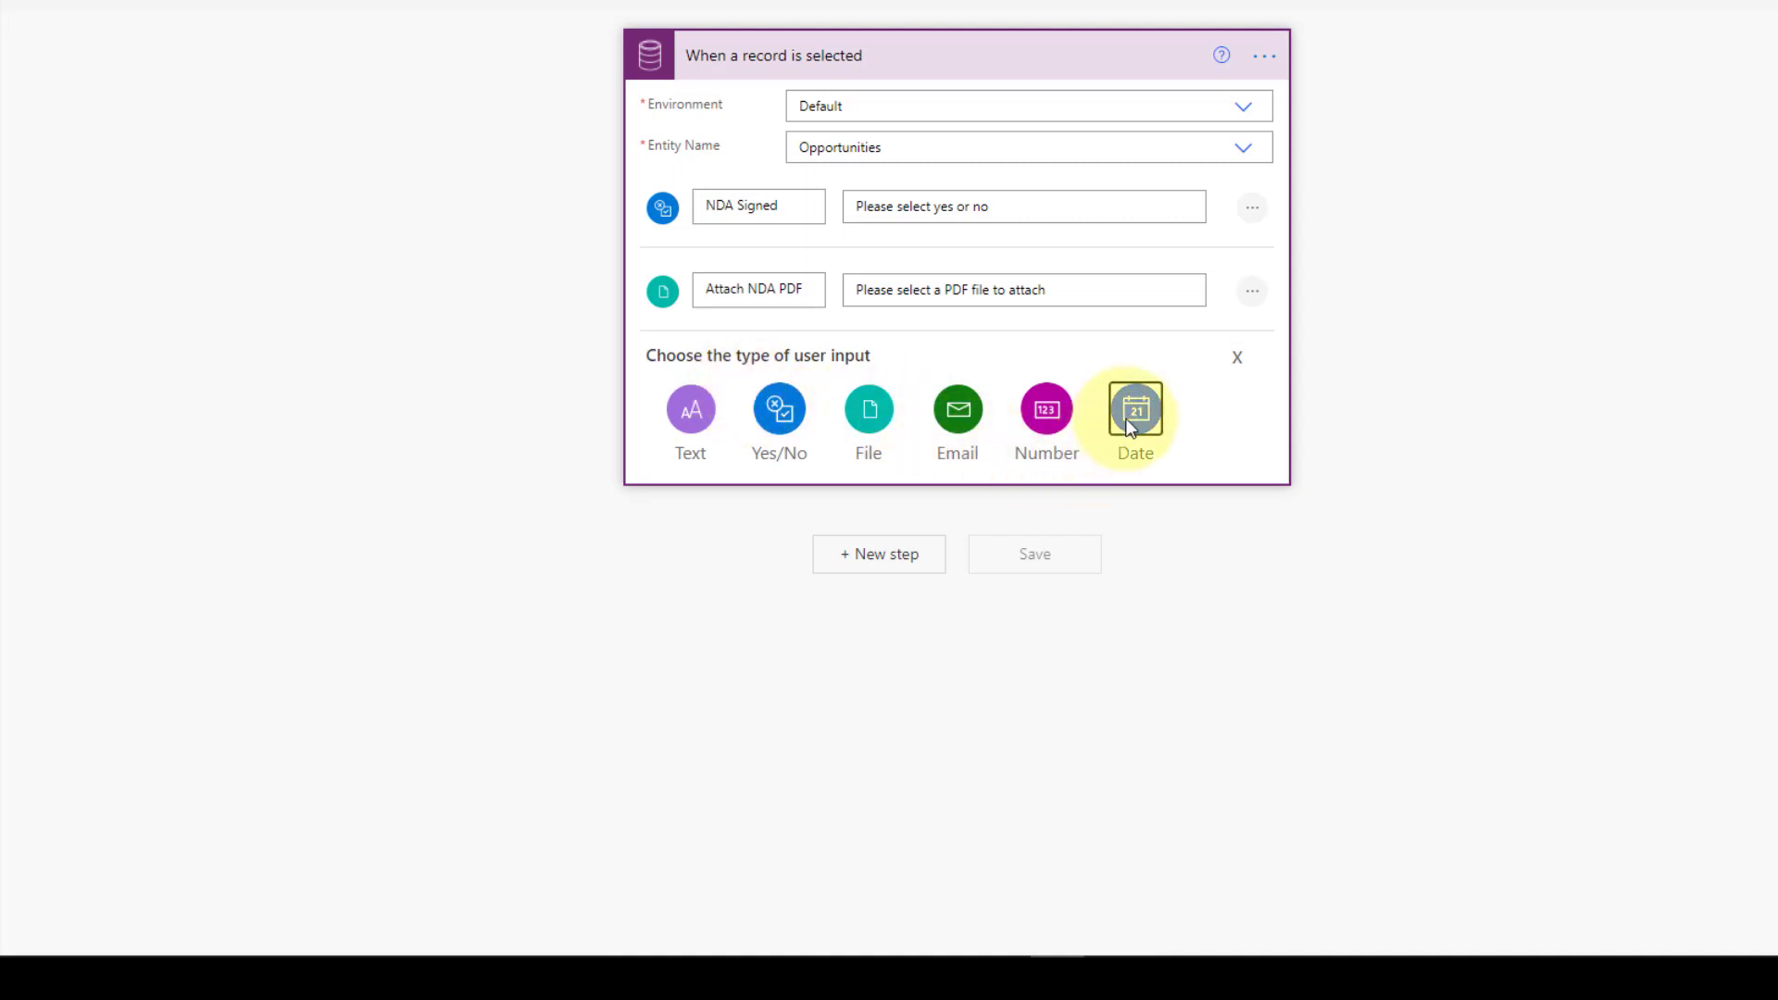
click(1137, 409)
click(780, 381)
key(ctrl+a)
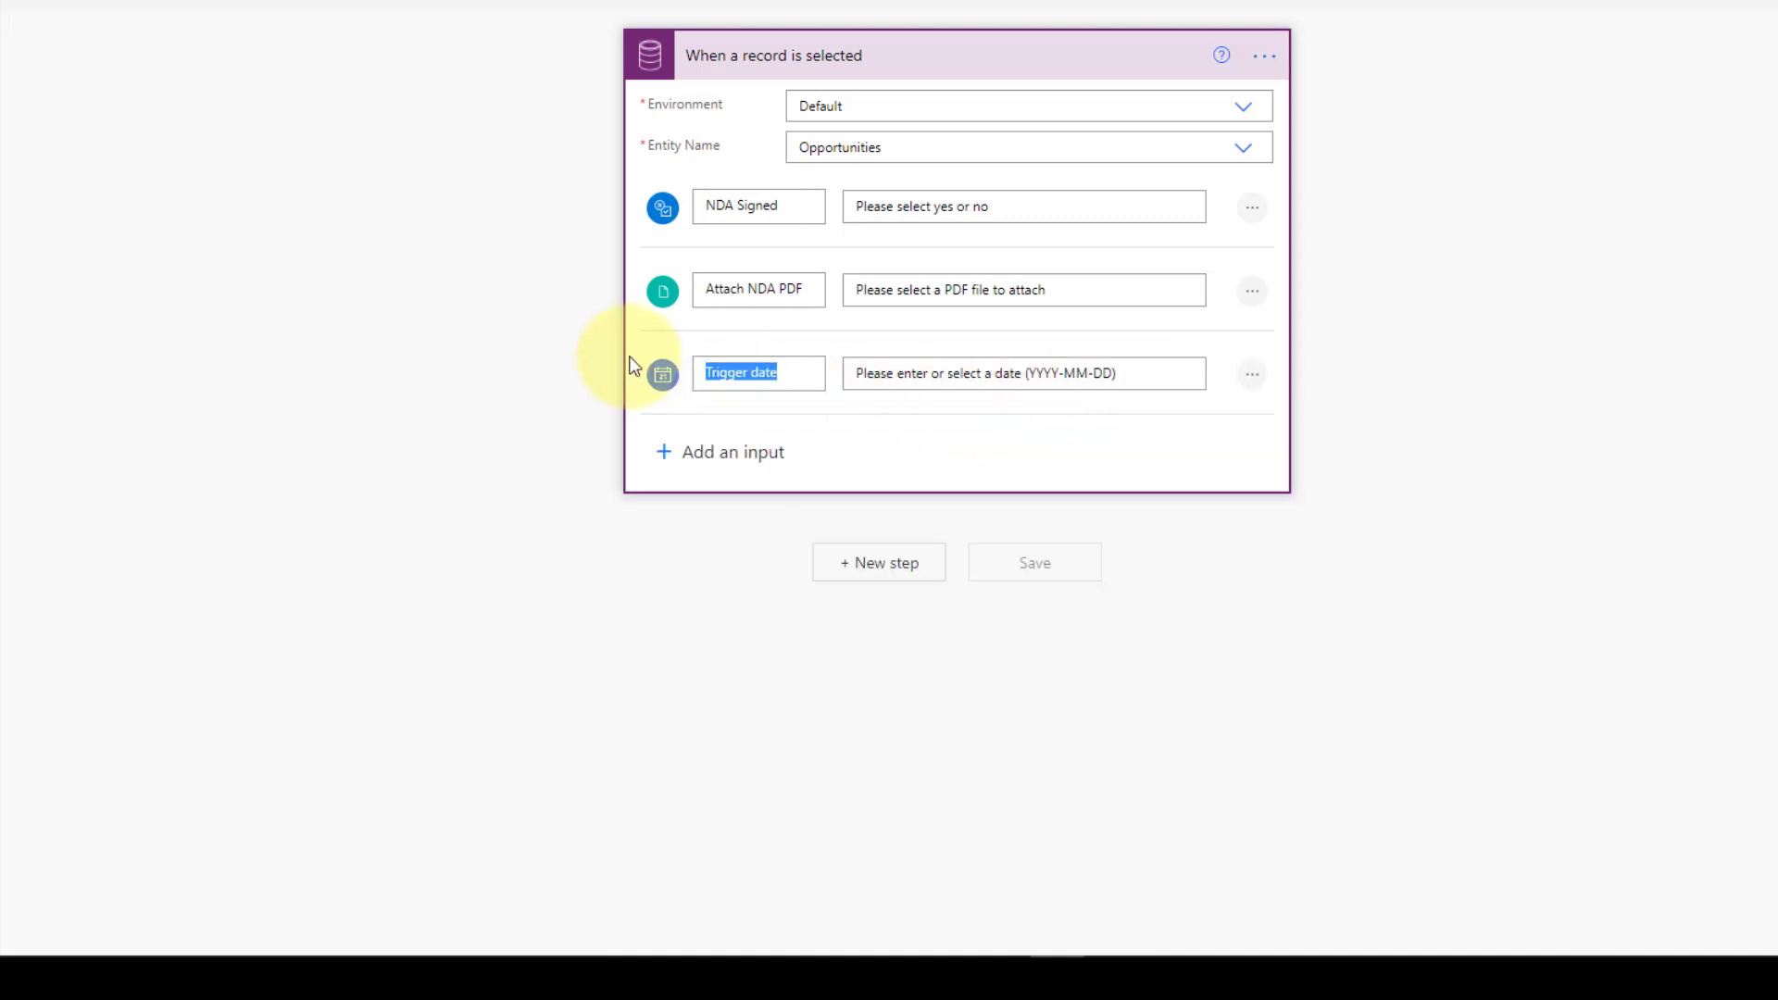
text(Est. Close Date)
click(633, 366)
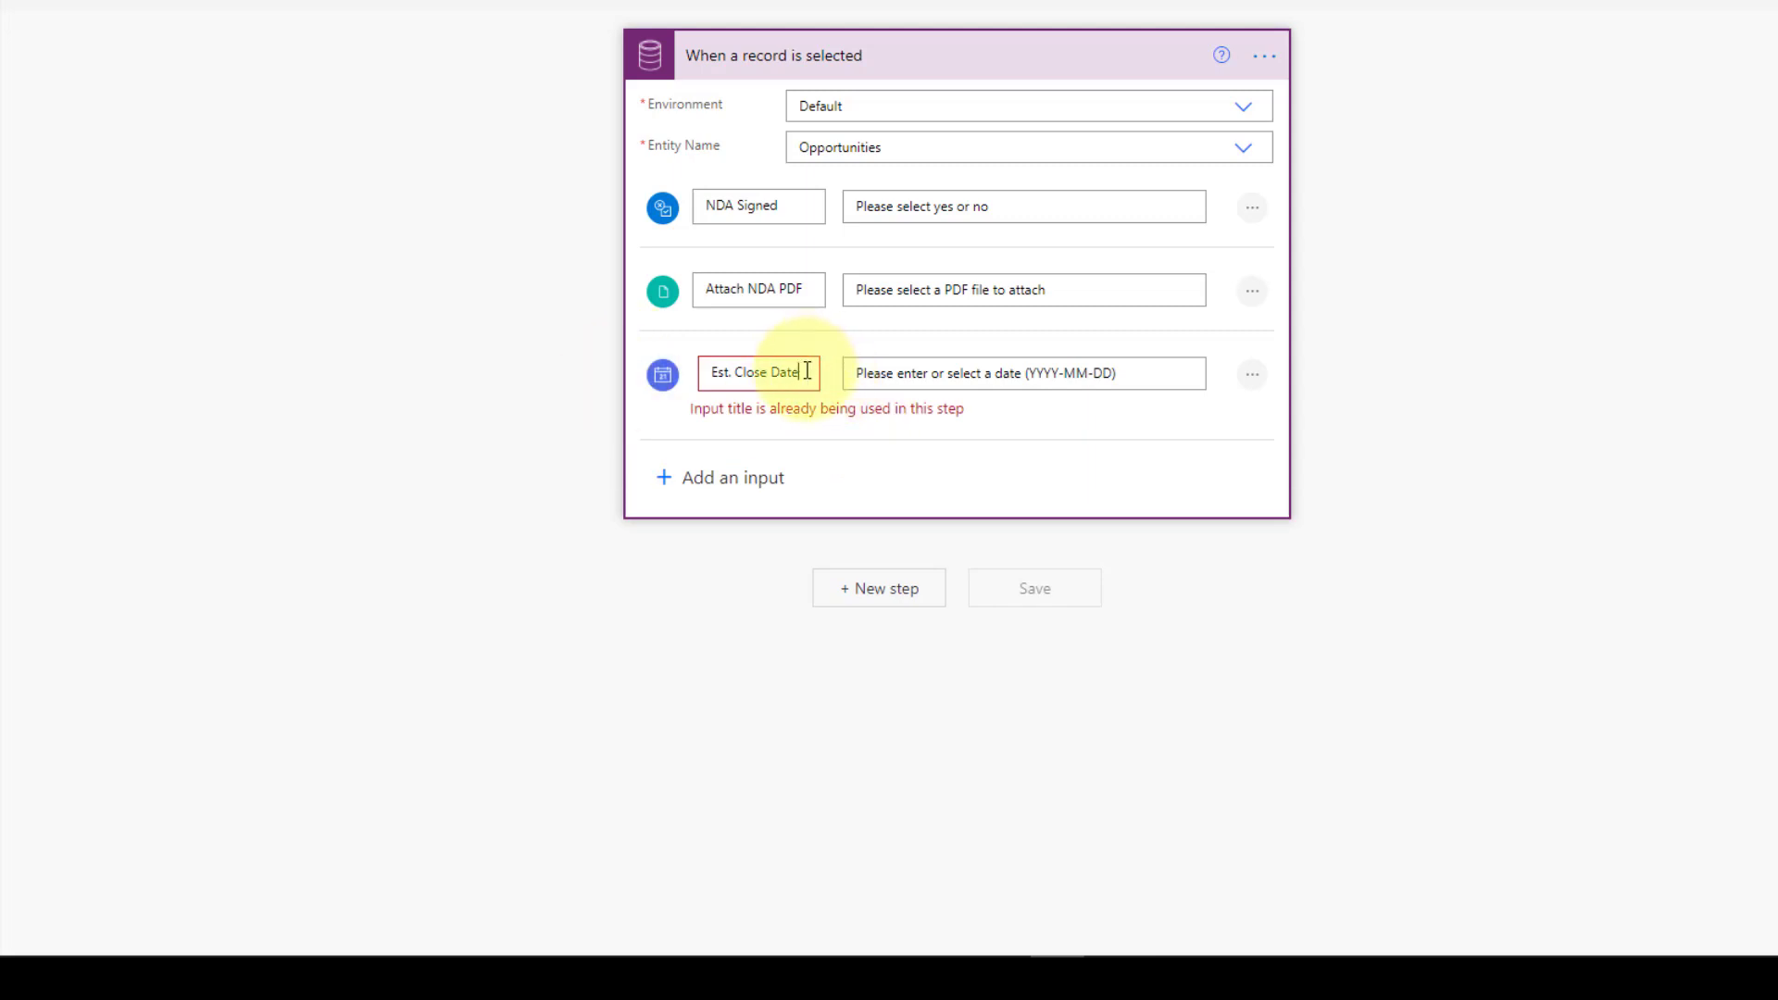
drag(806, 372, 418, 365)
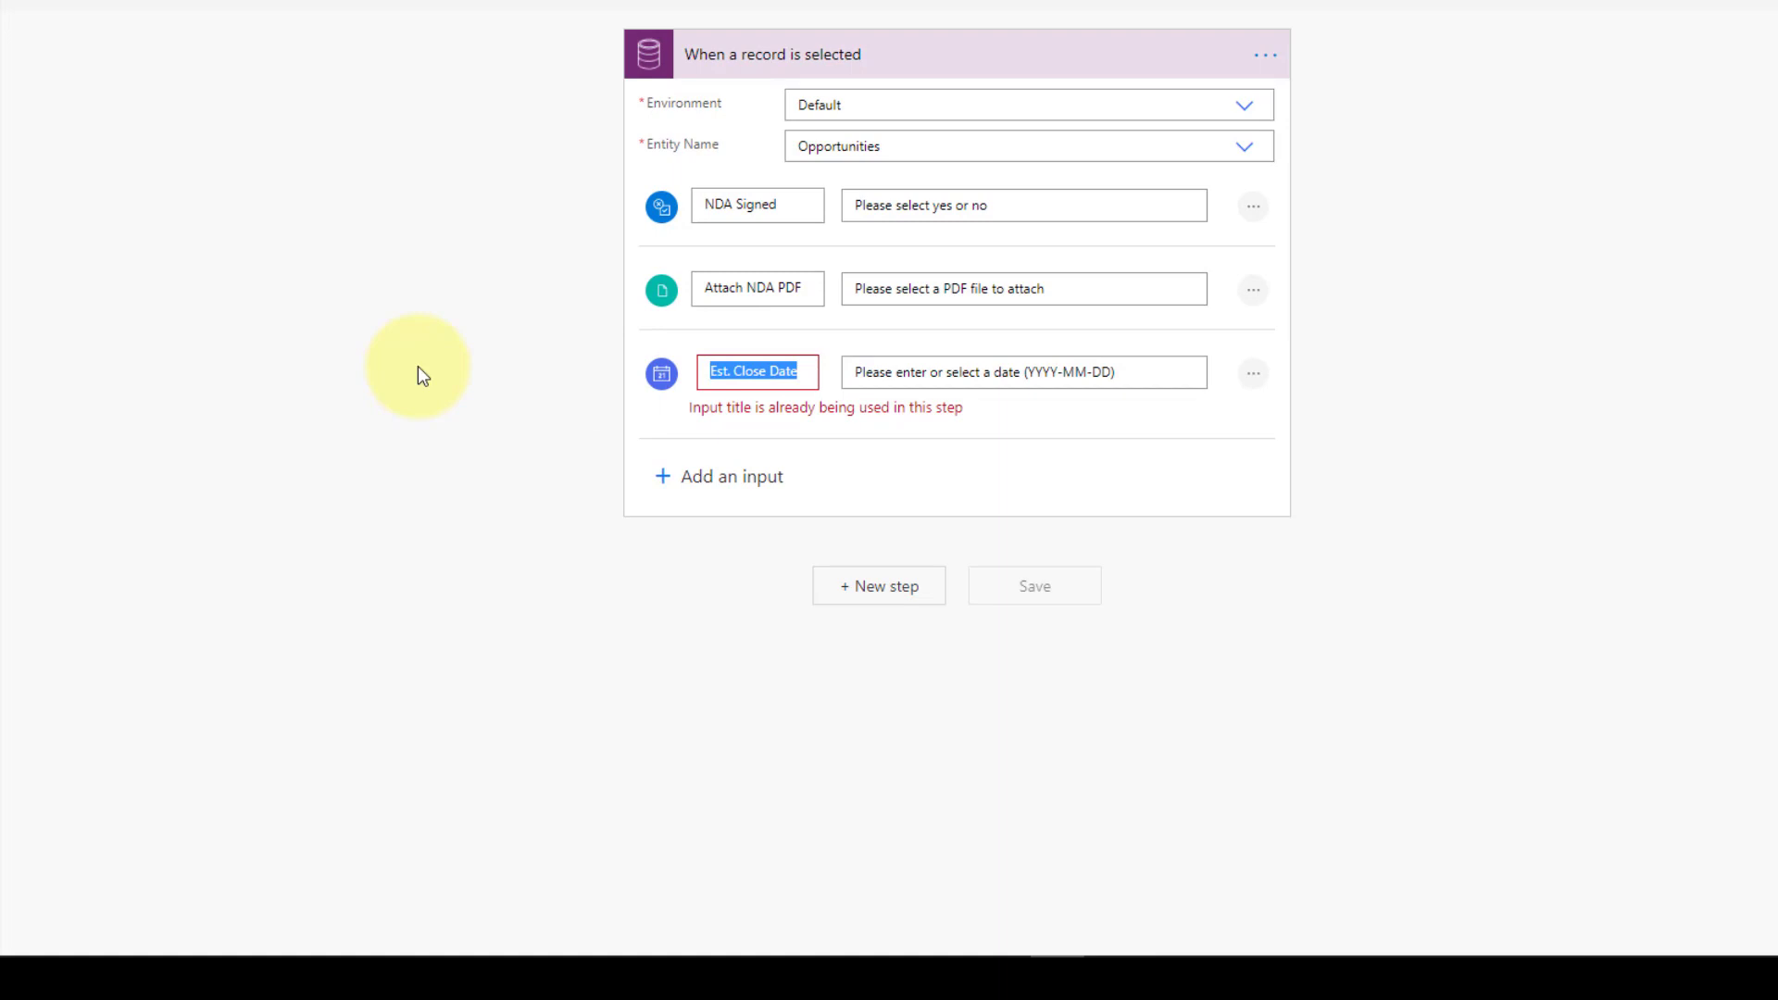
text(Cos)
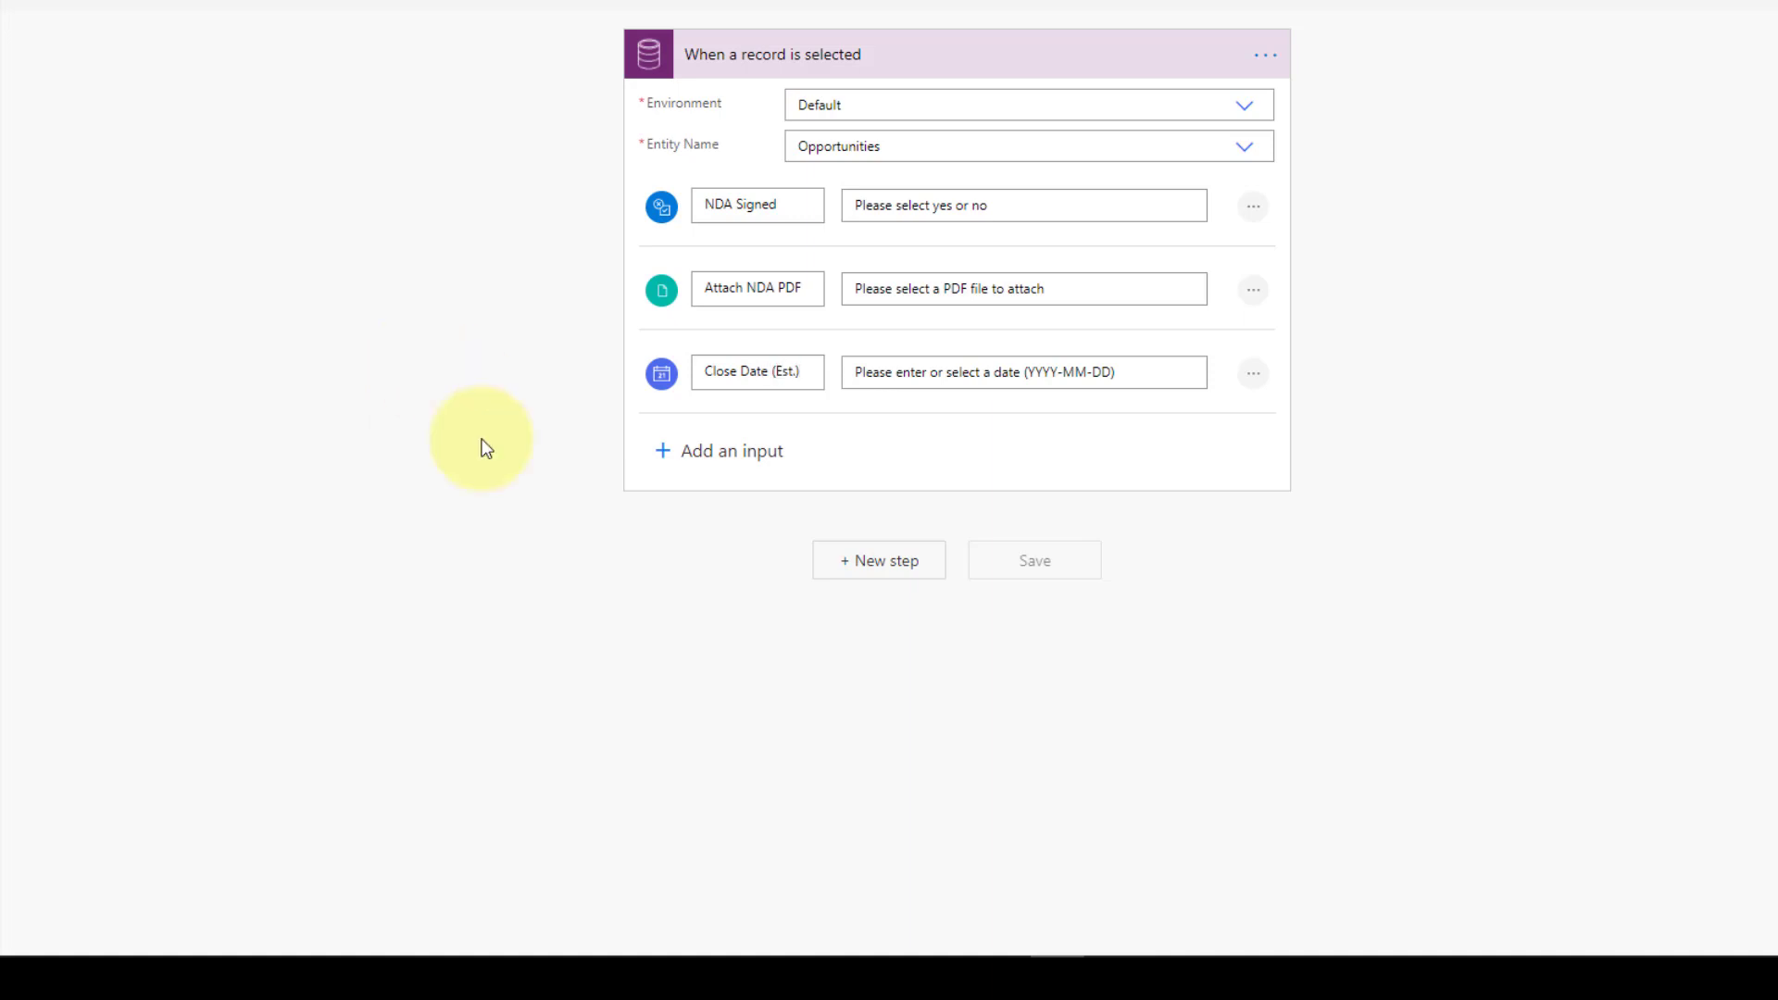
Step: Add a Yes/No trigger input named 'Budget Approved'
click(745, 449)
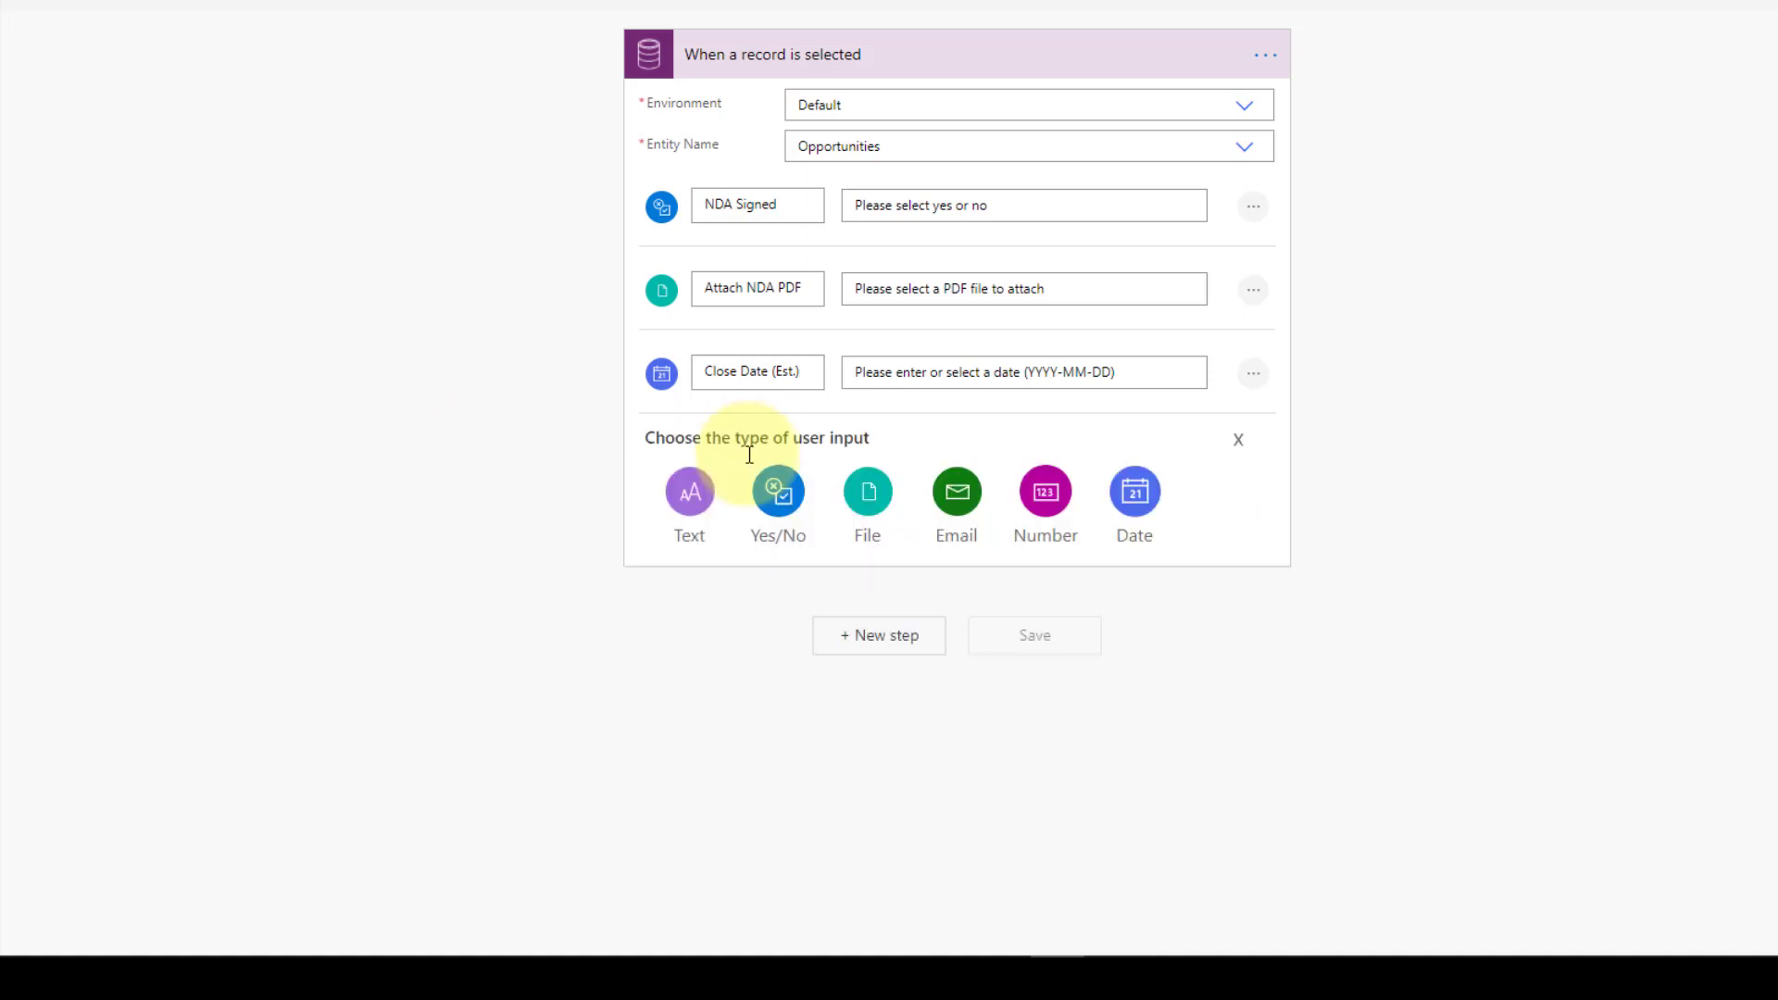
click(782, 491)
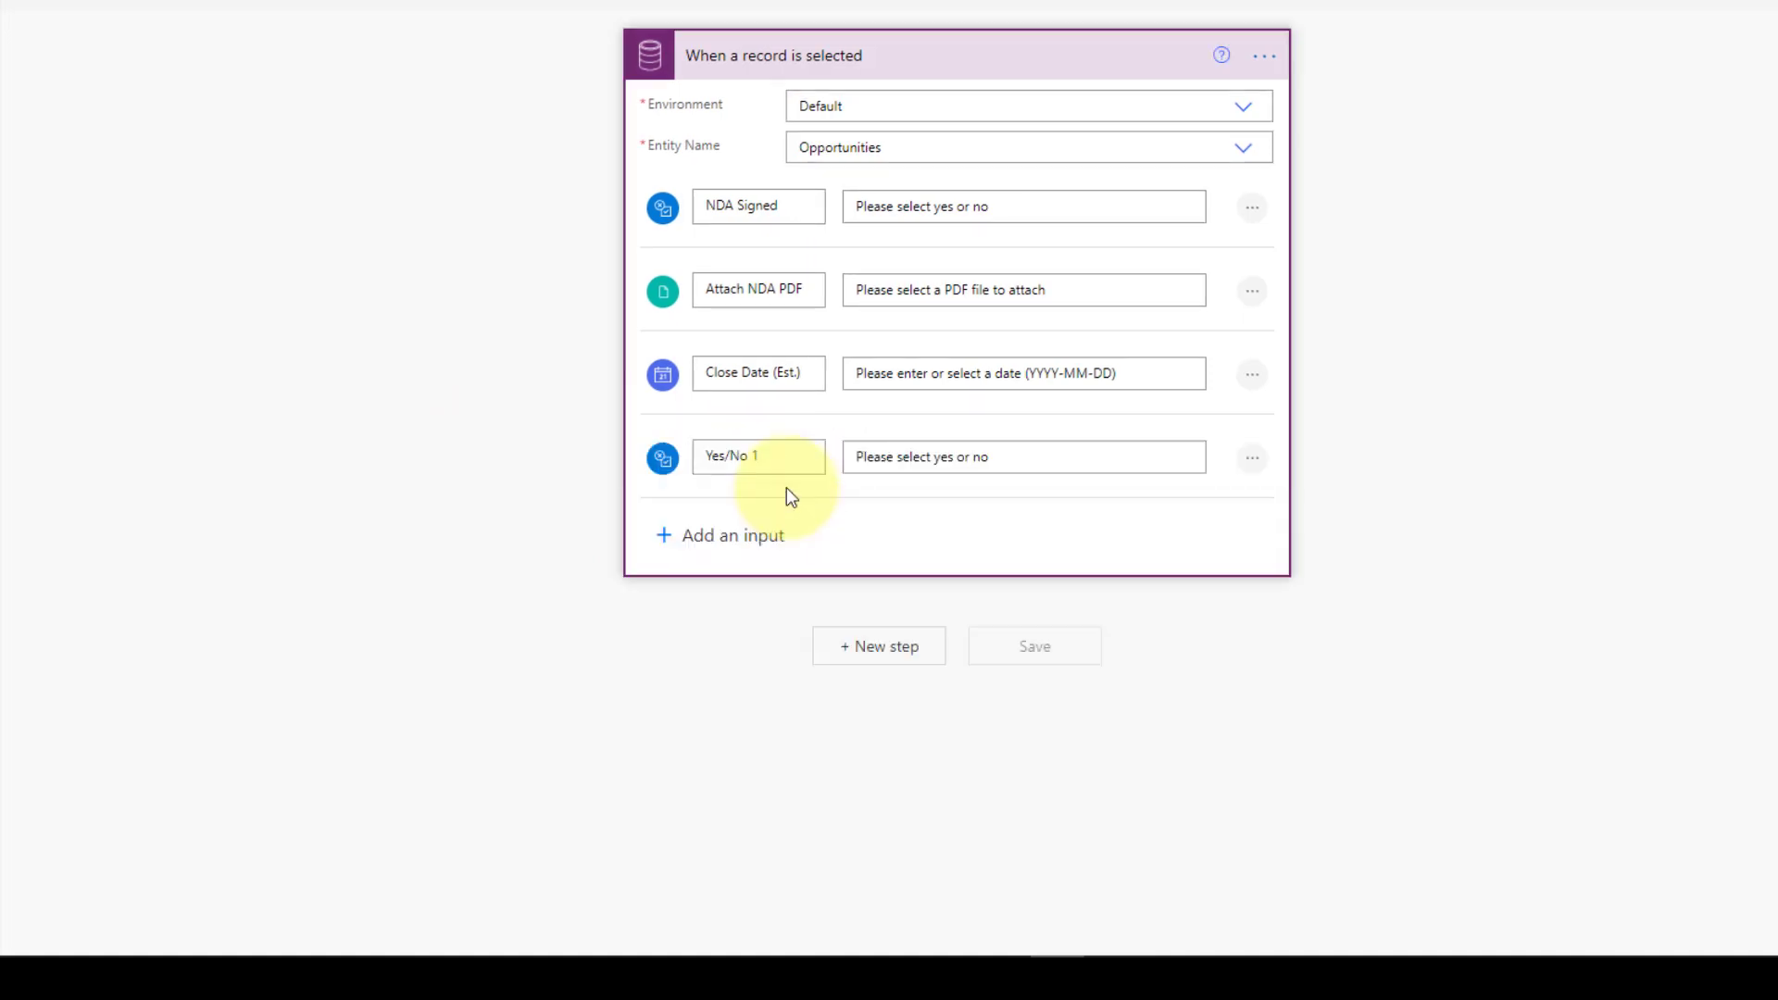
drag(775, 462, 622, 464)
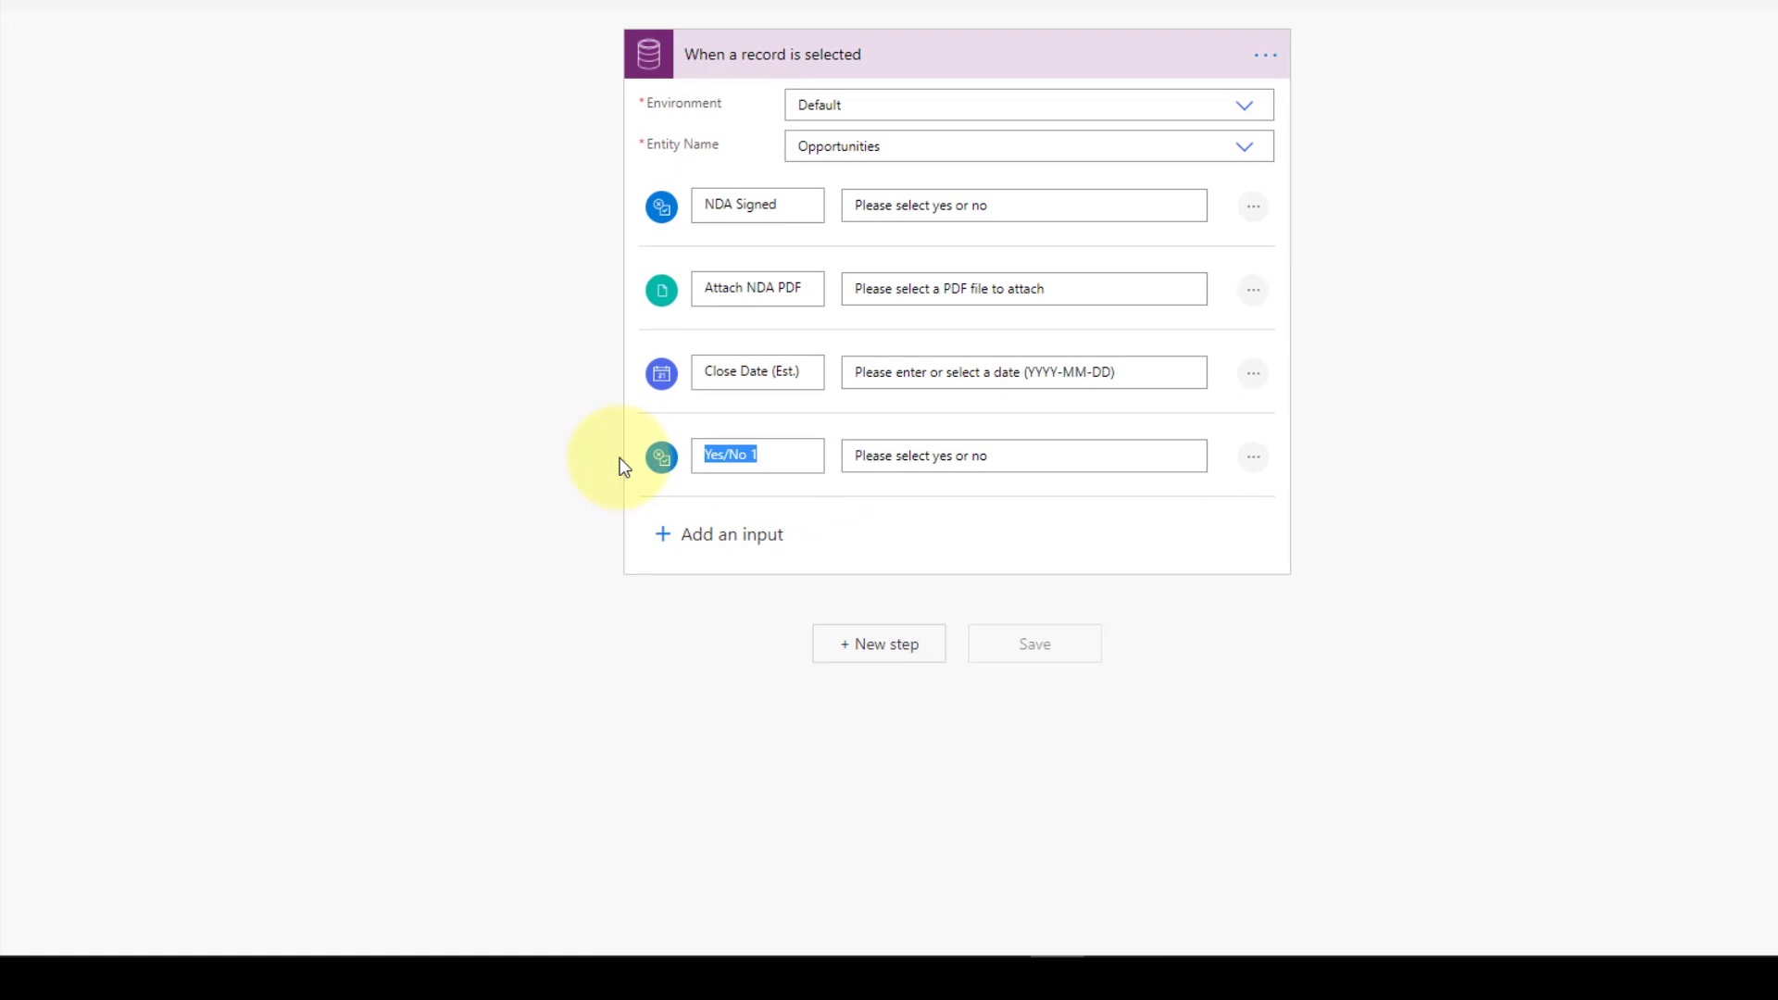
text(Budget Approved)
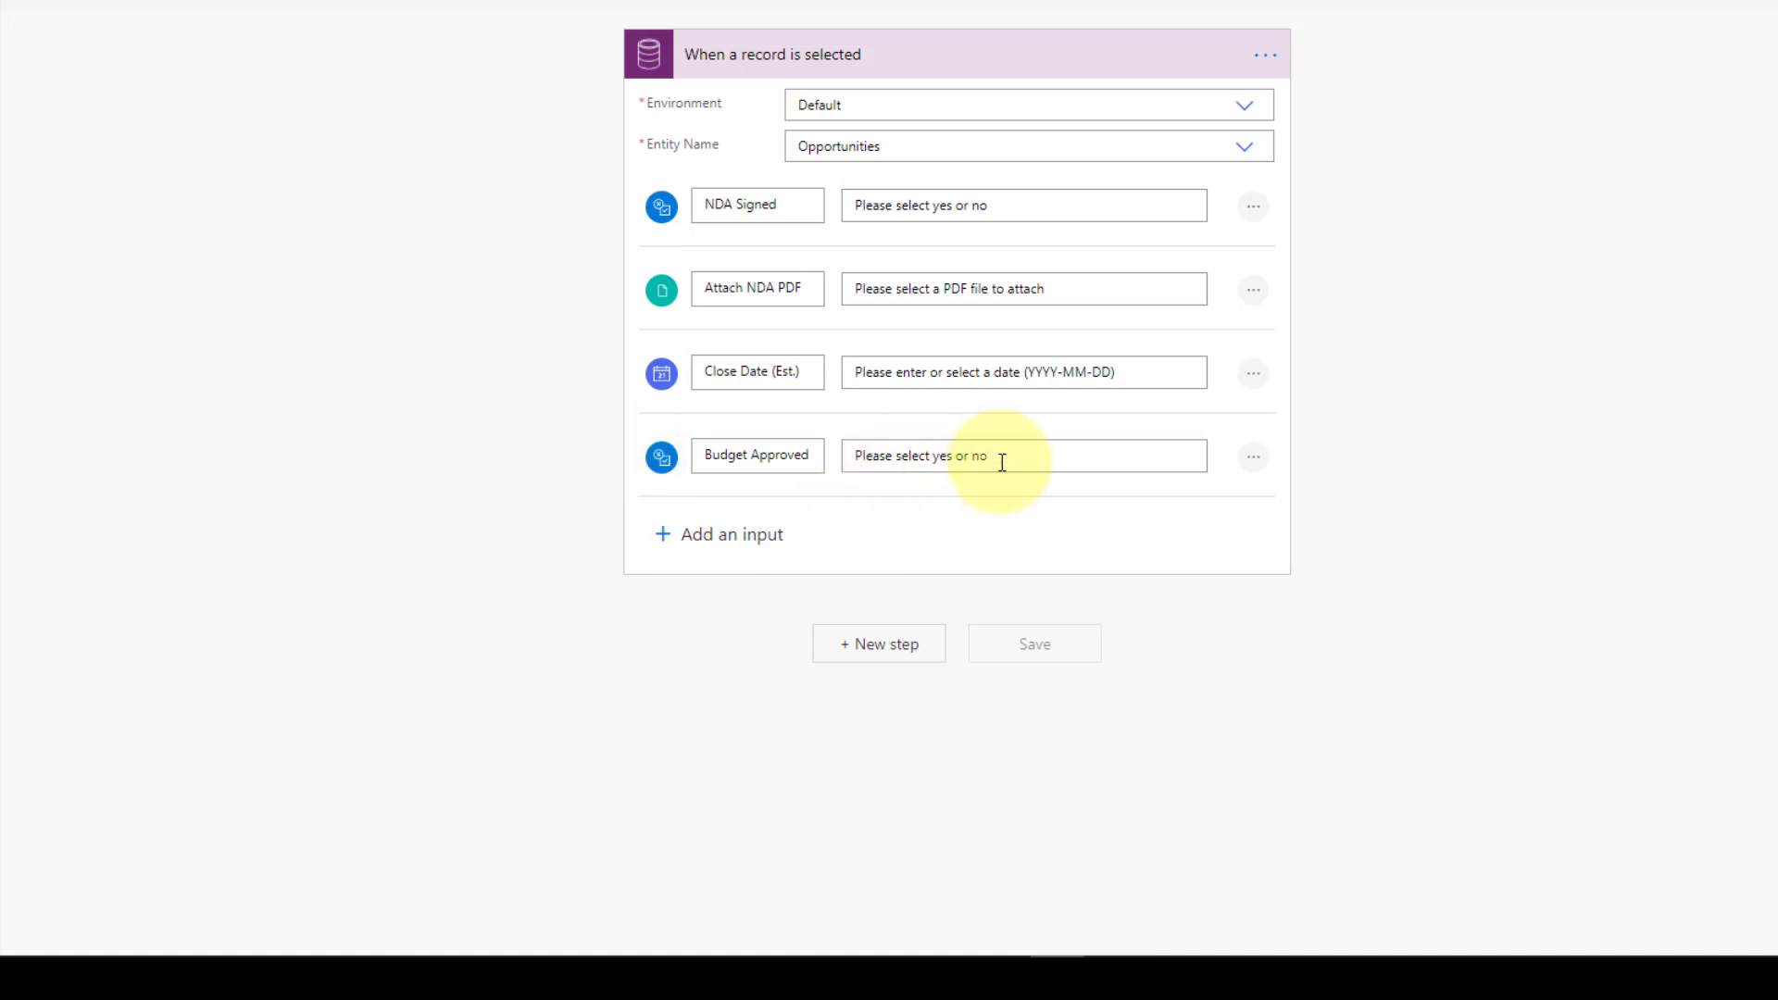
click(786, 526)
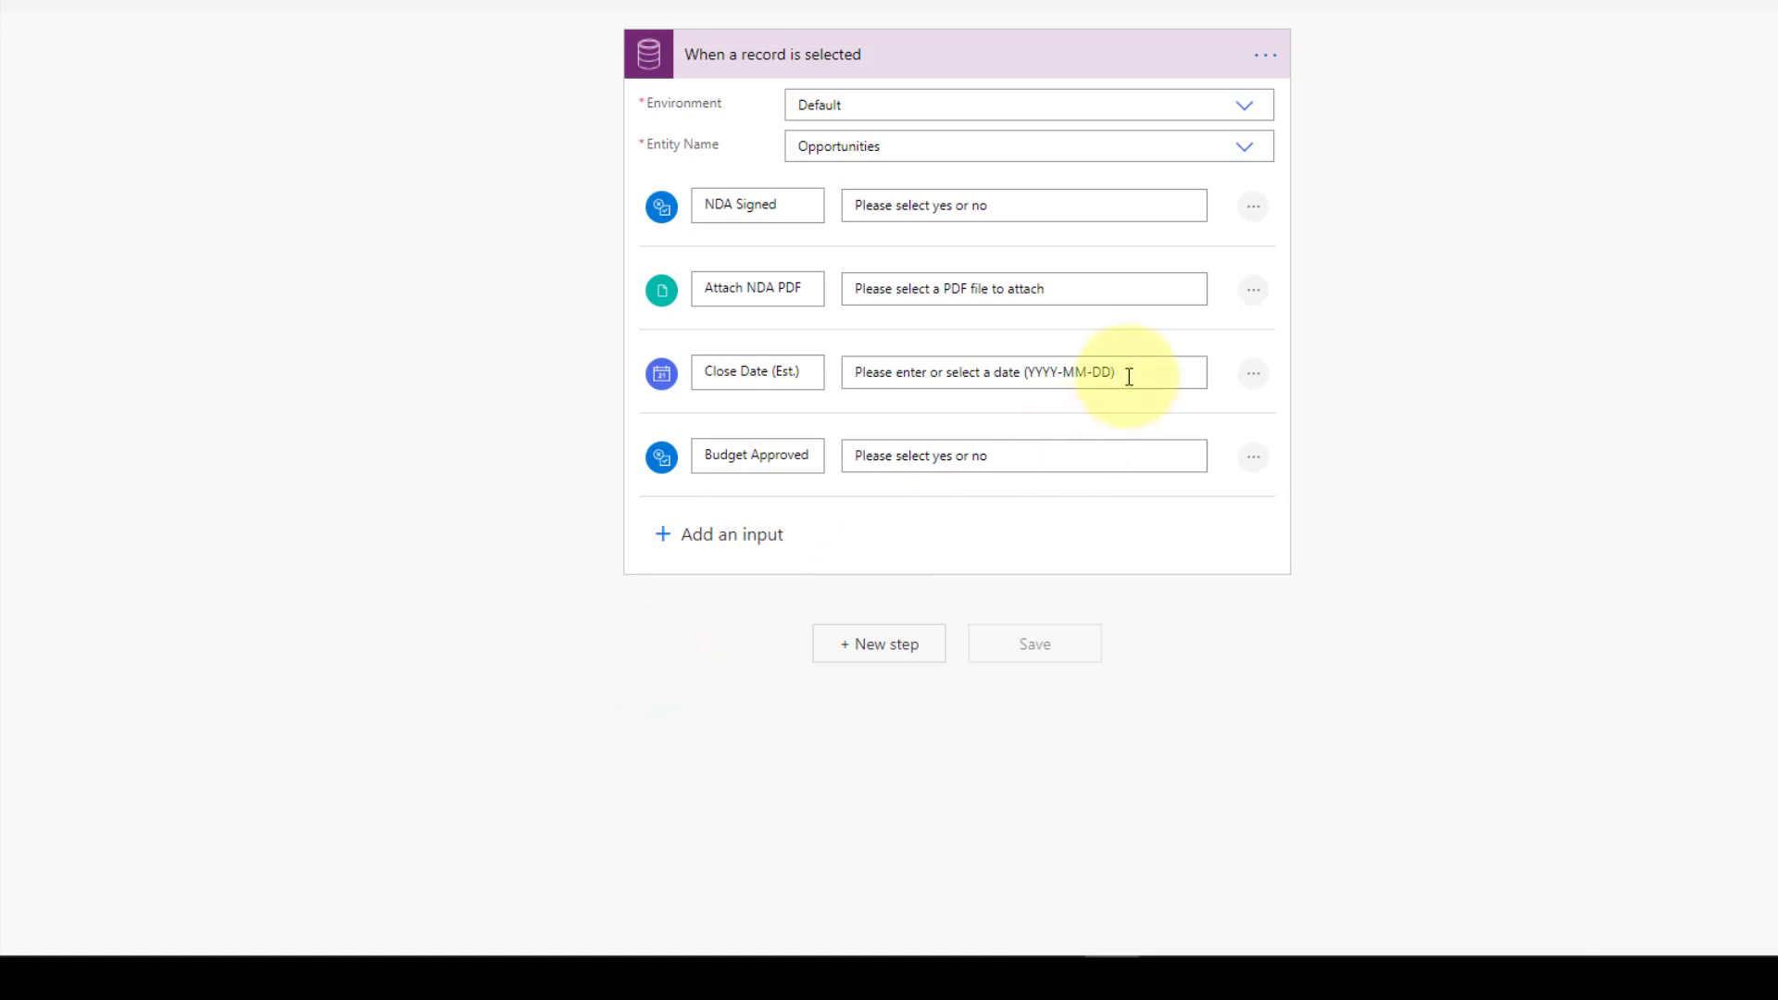
Step: Make the NDA Signed input required and bring up the input type chooser
click(1253, 292)
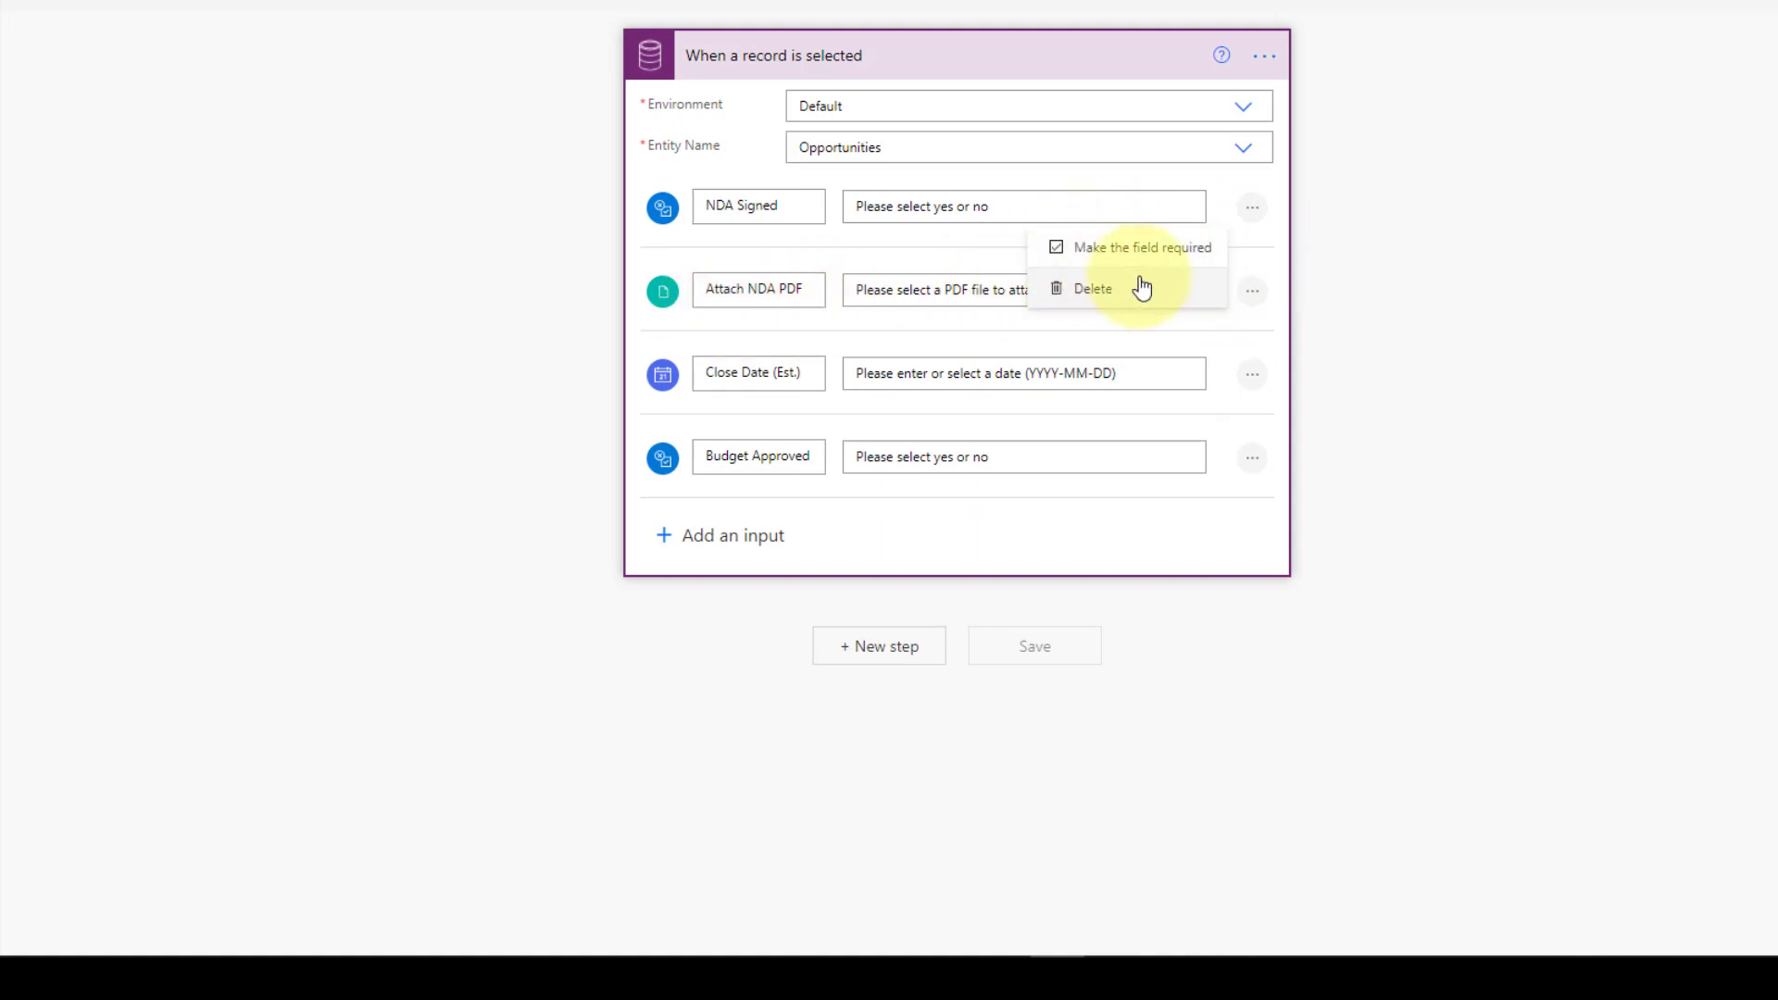
click(1252, 207)
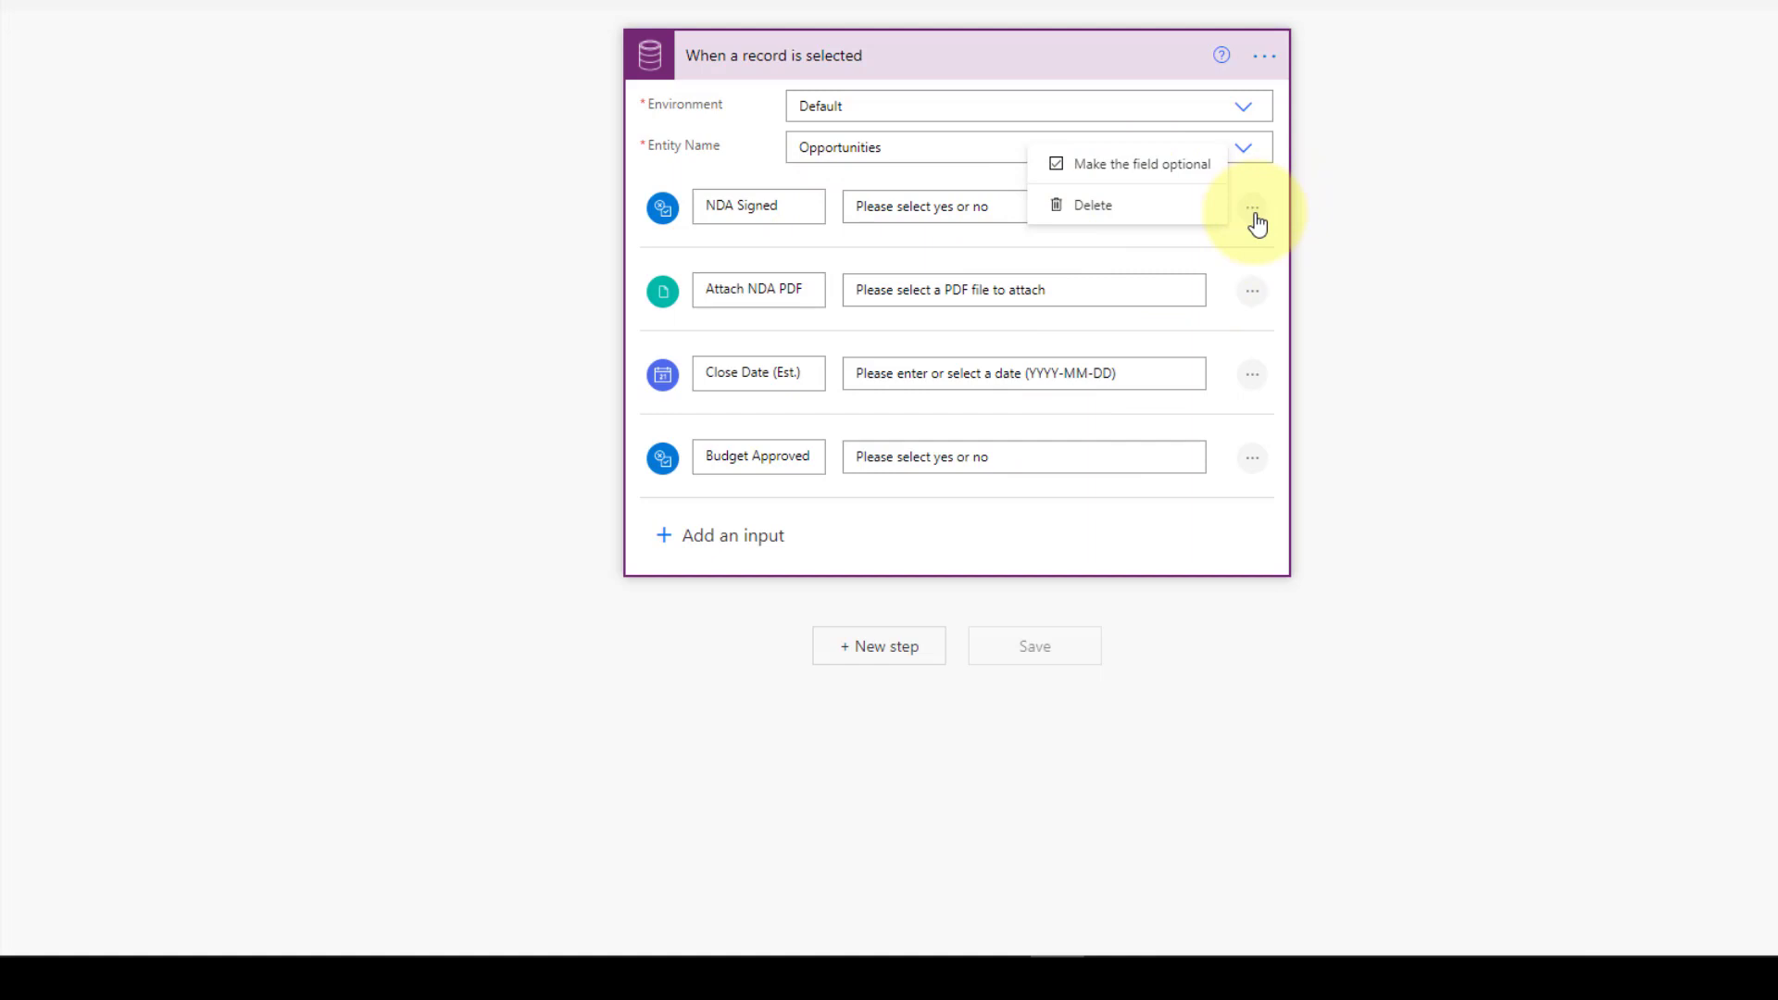
click(1020, 528)
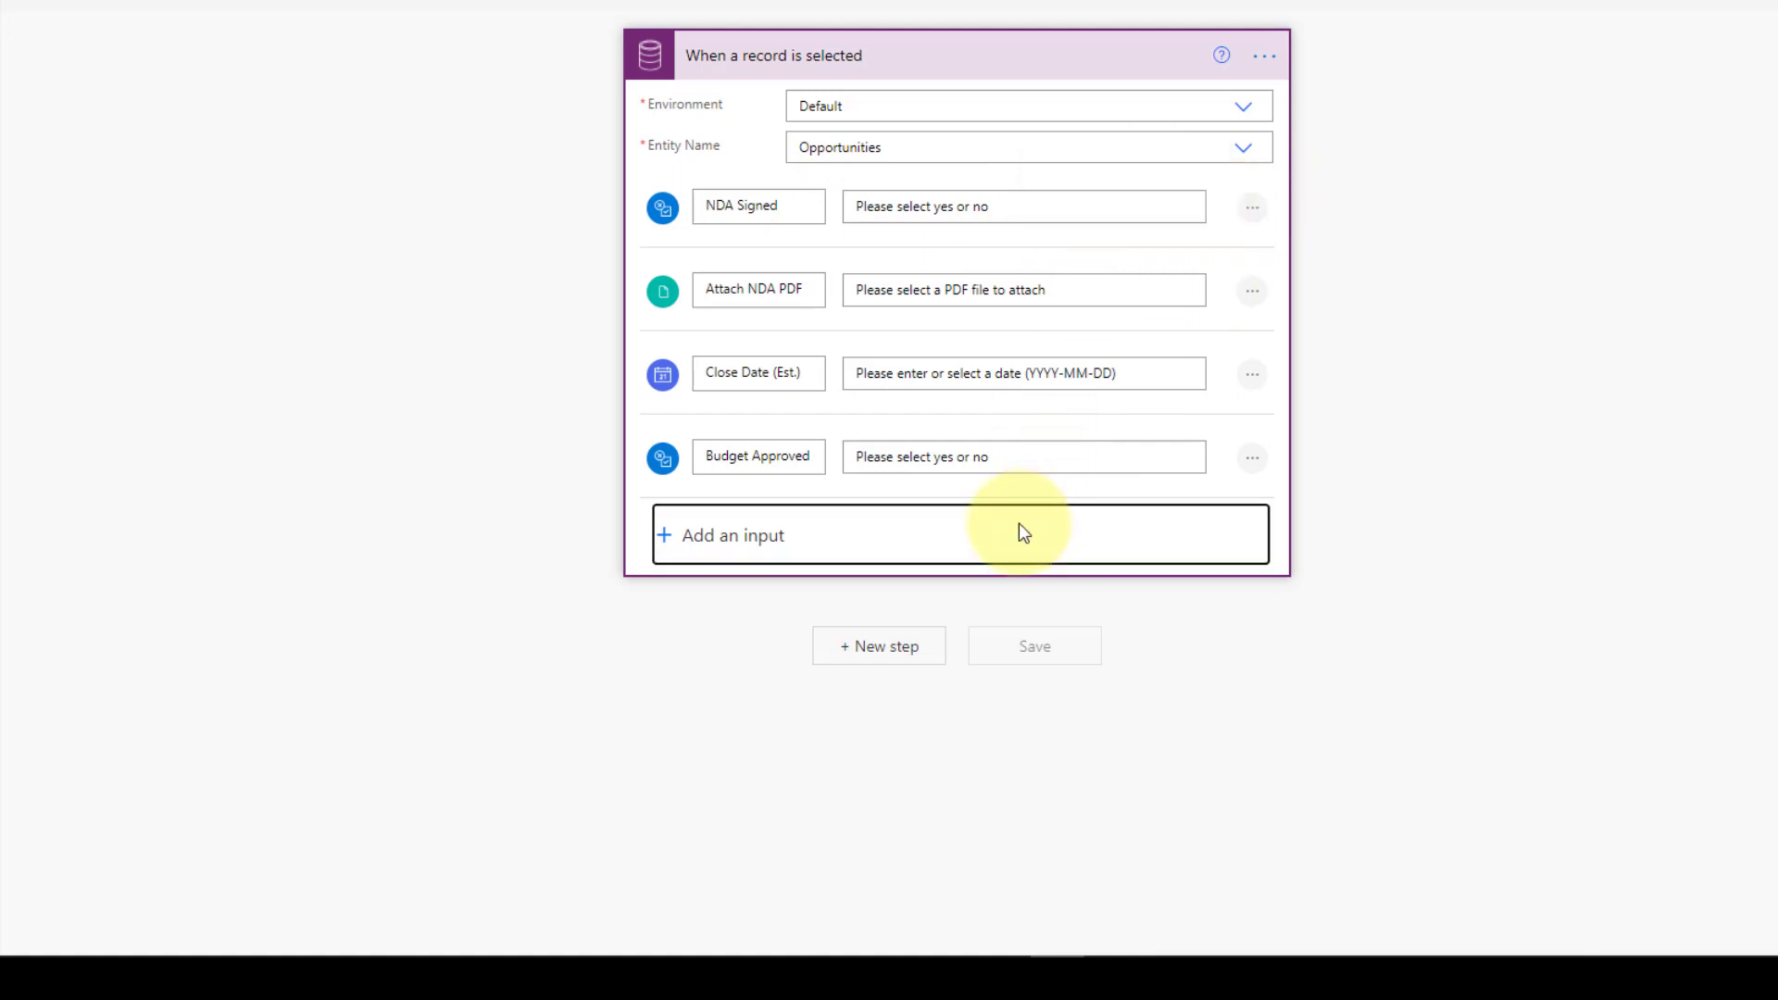
click(1018, 524)
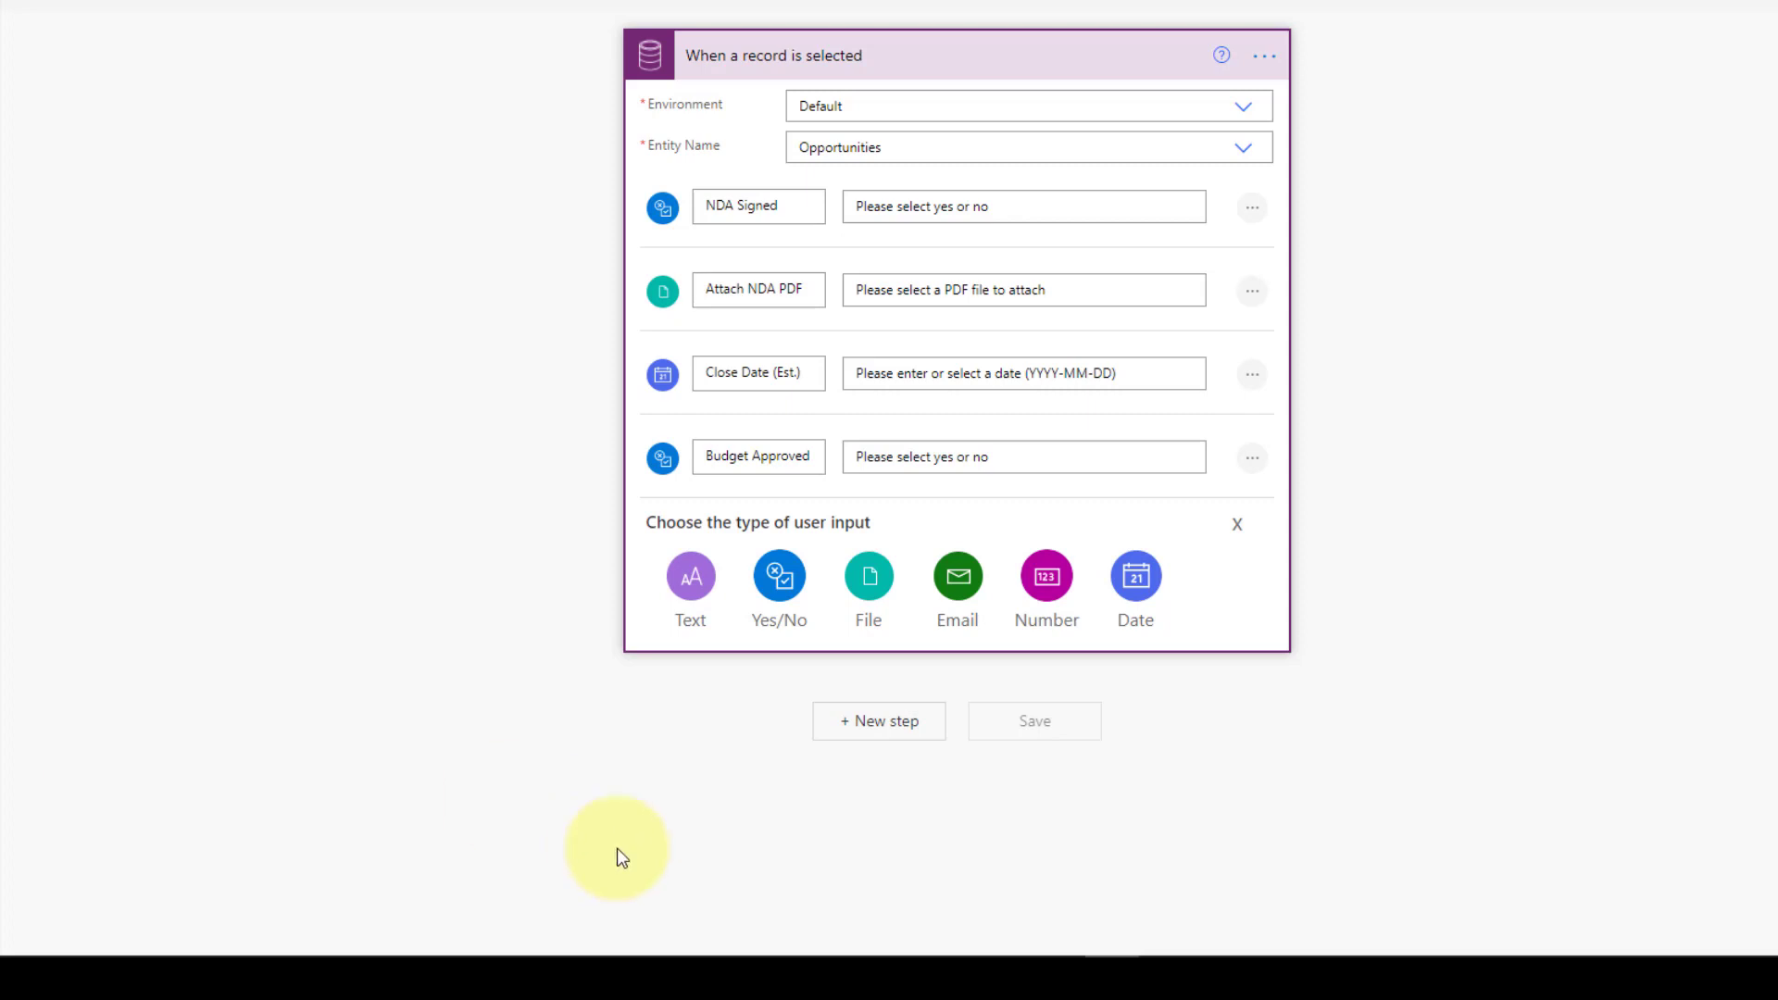
Step: Add a Common Data Service 'Update a record' step targeting the Opportunities entity
click(866, 720)
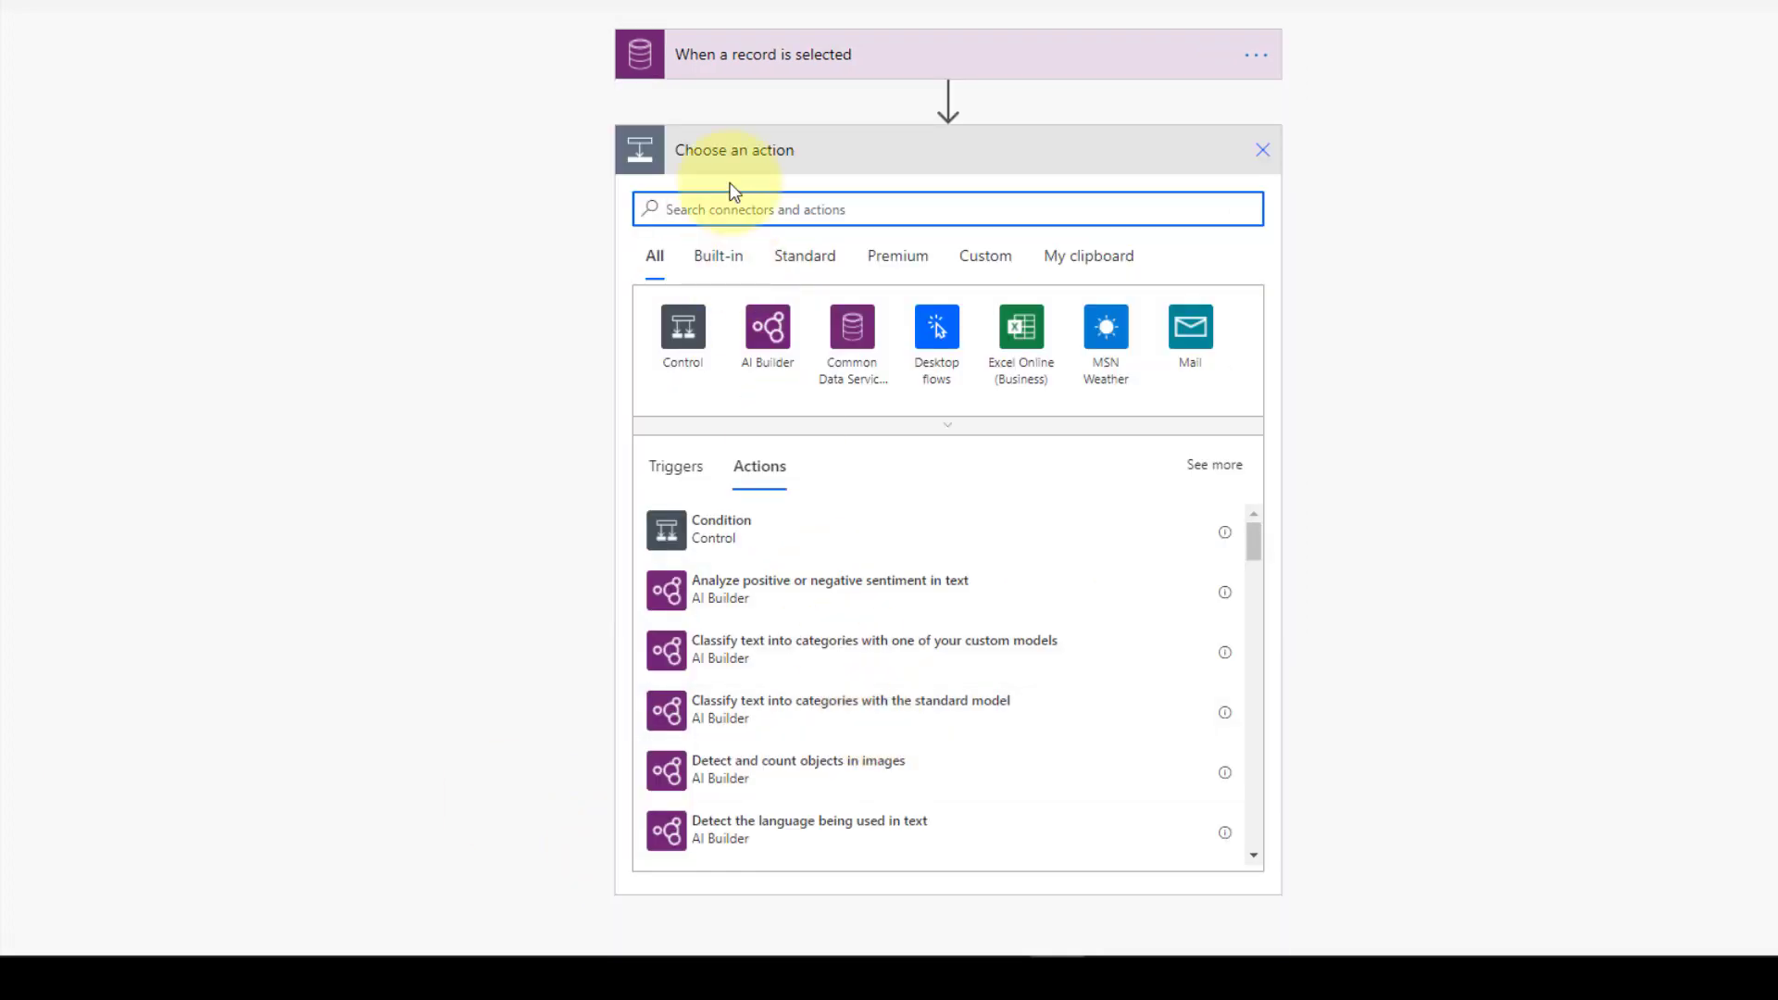
text(update a re)
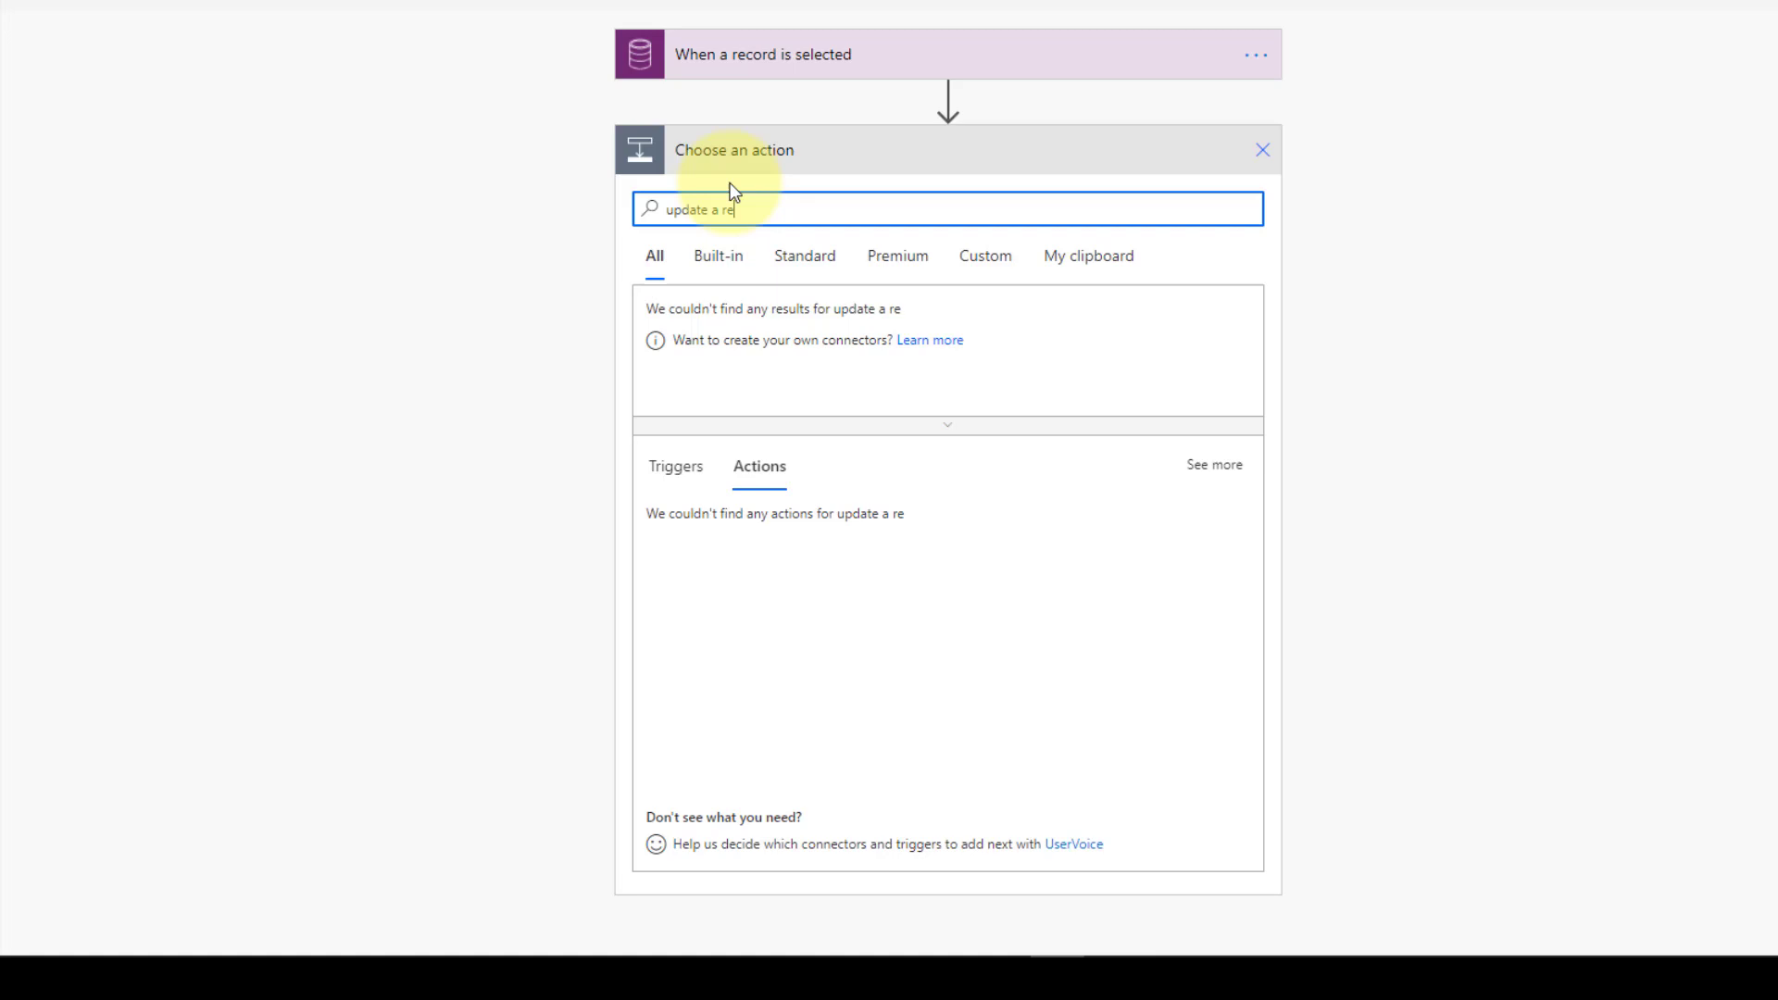
text(co)
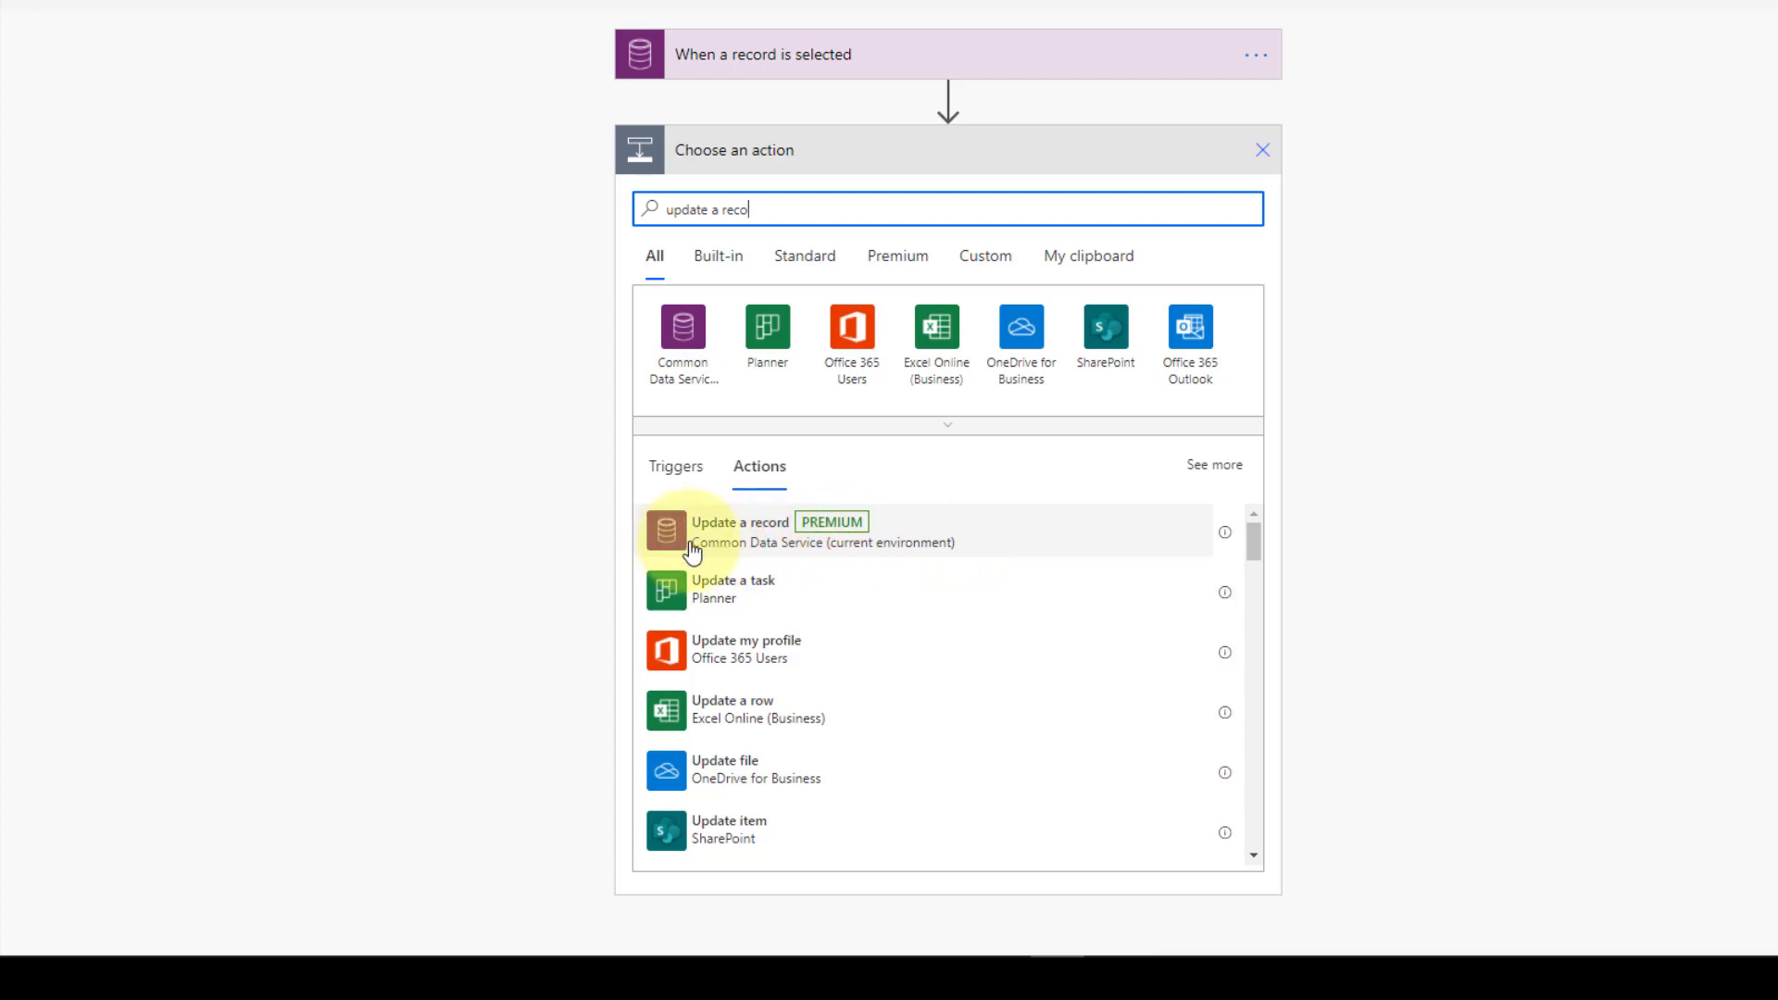
click(755, 534)
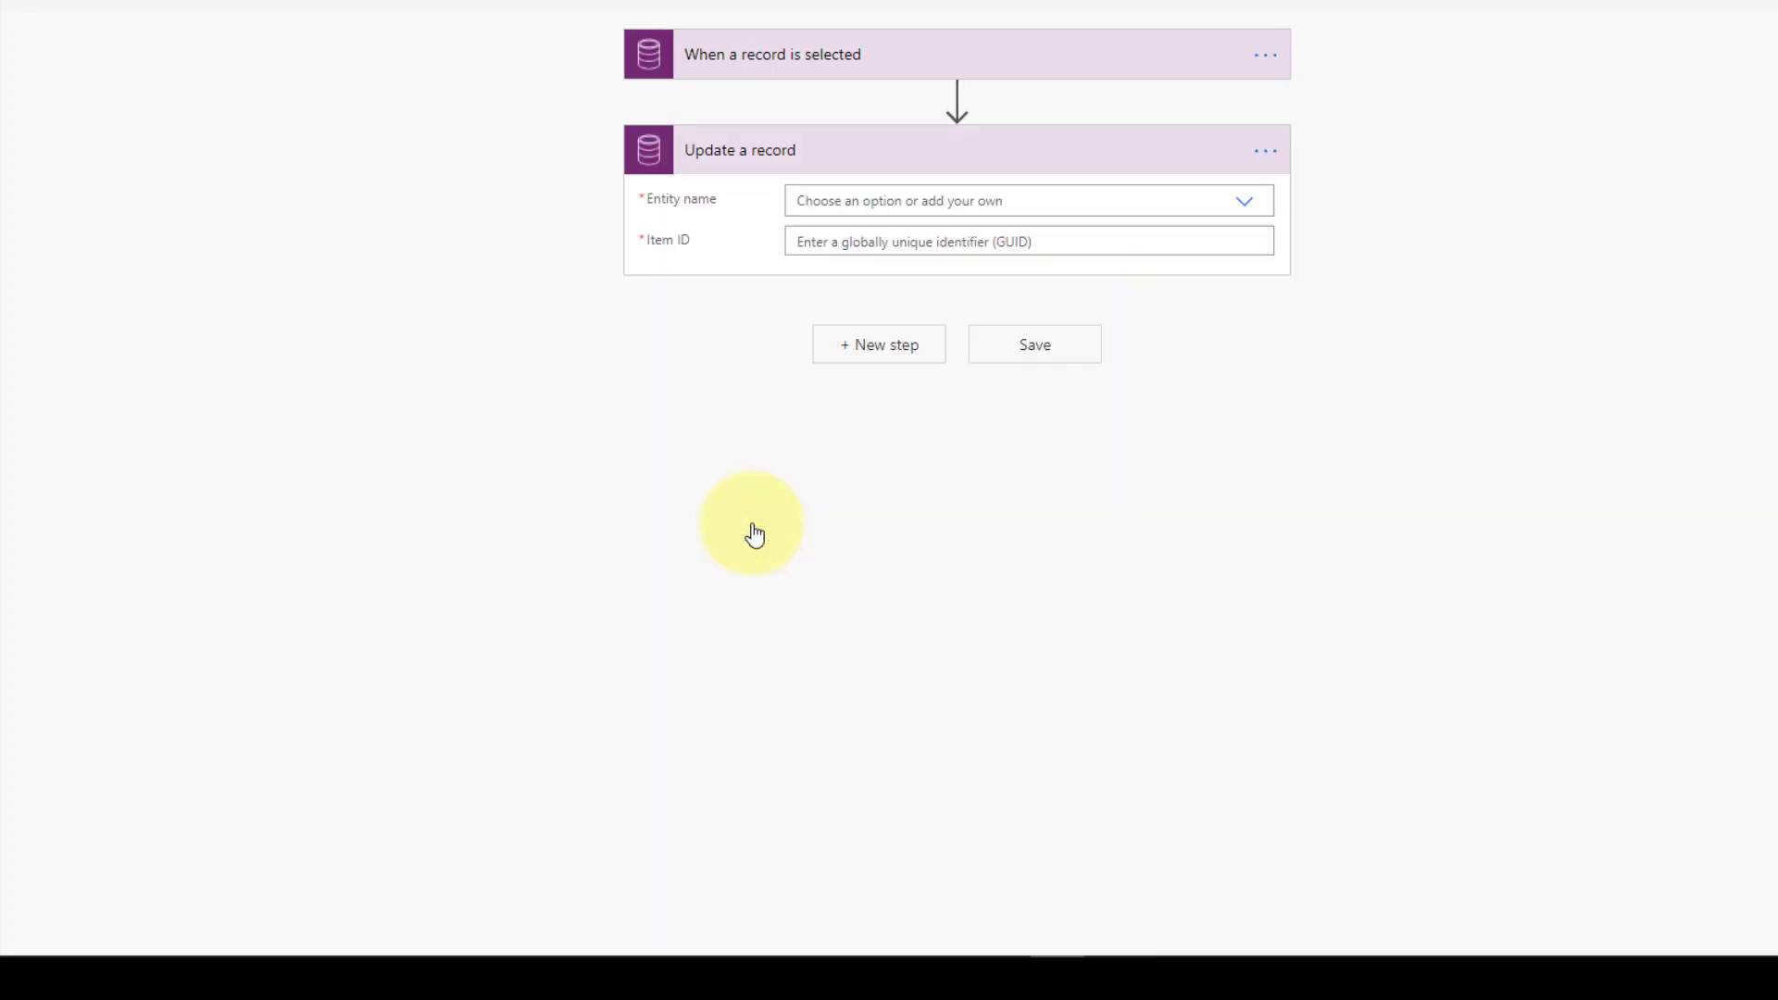
click(1168, 203)
text(opp)
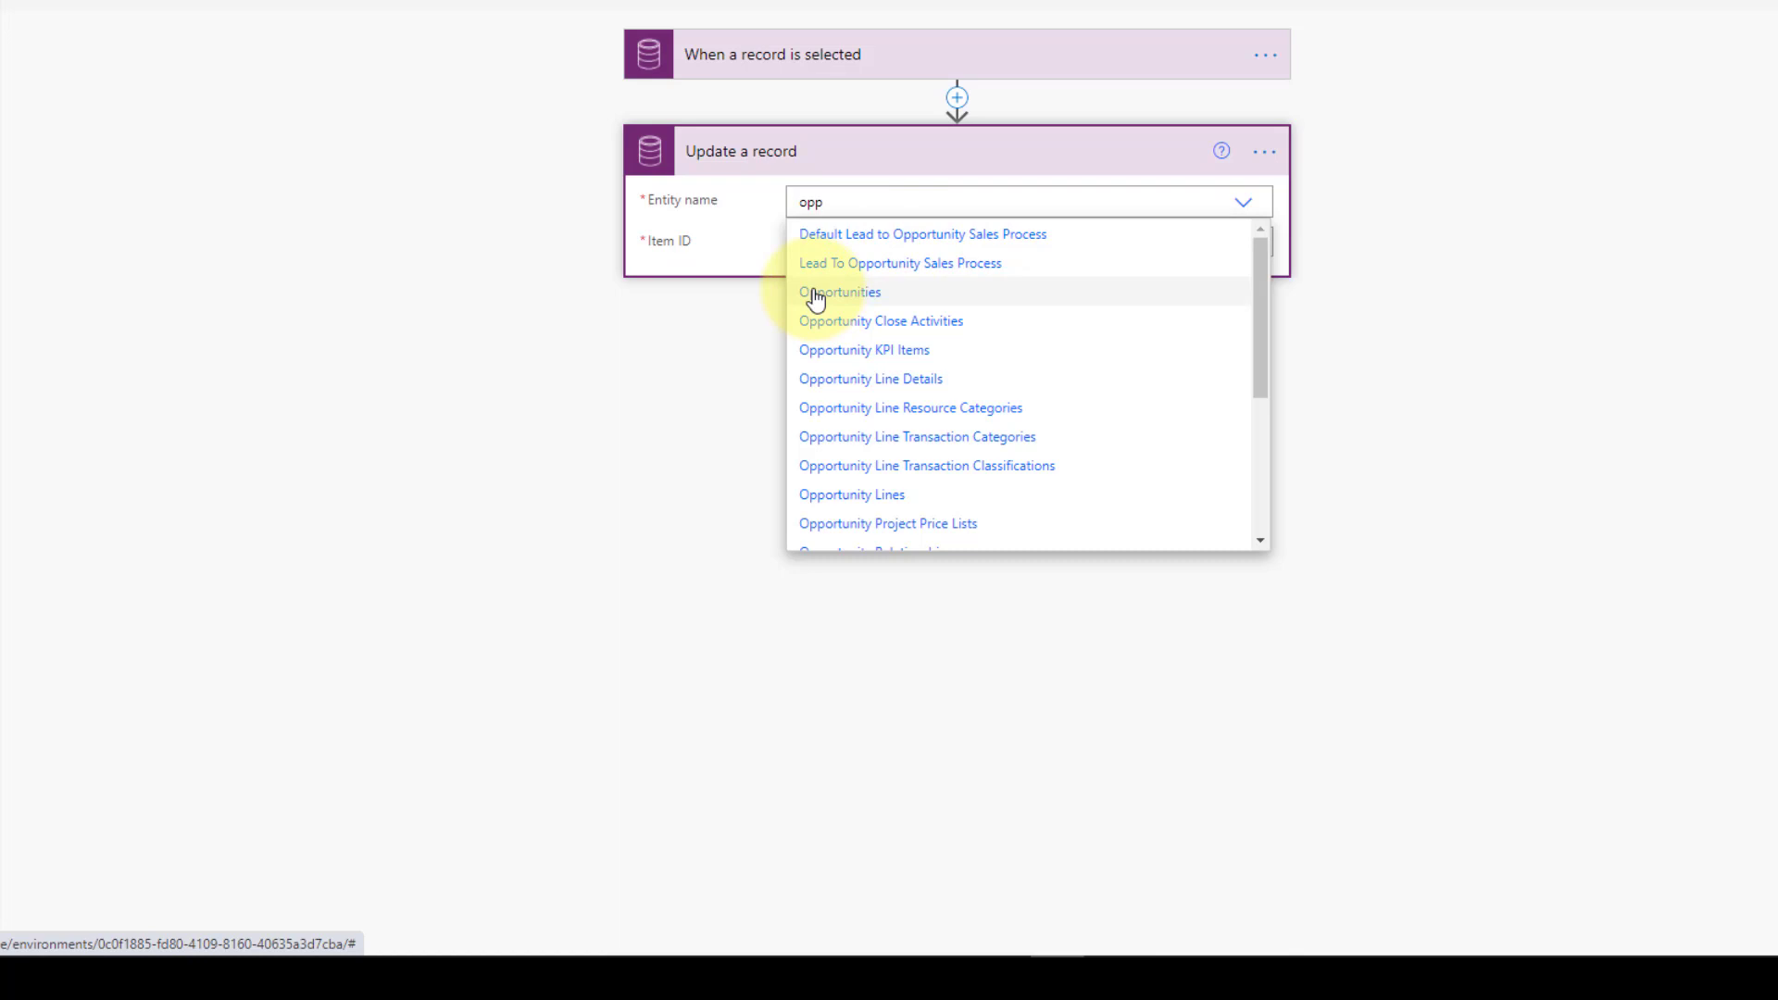
click(815, 292)
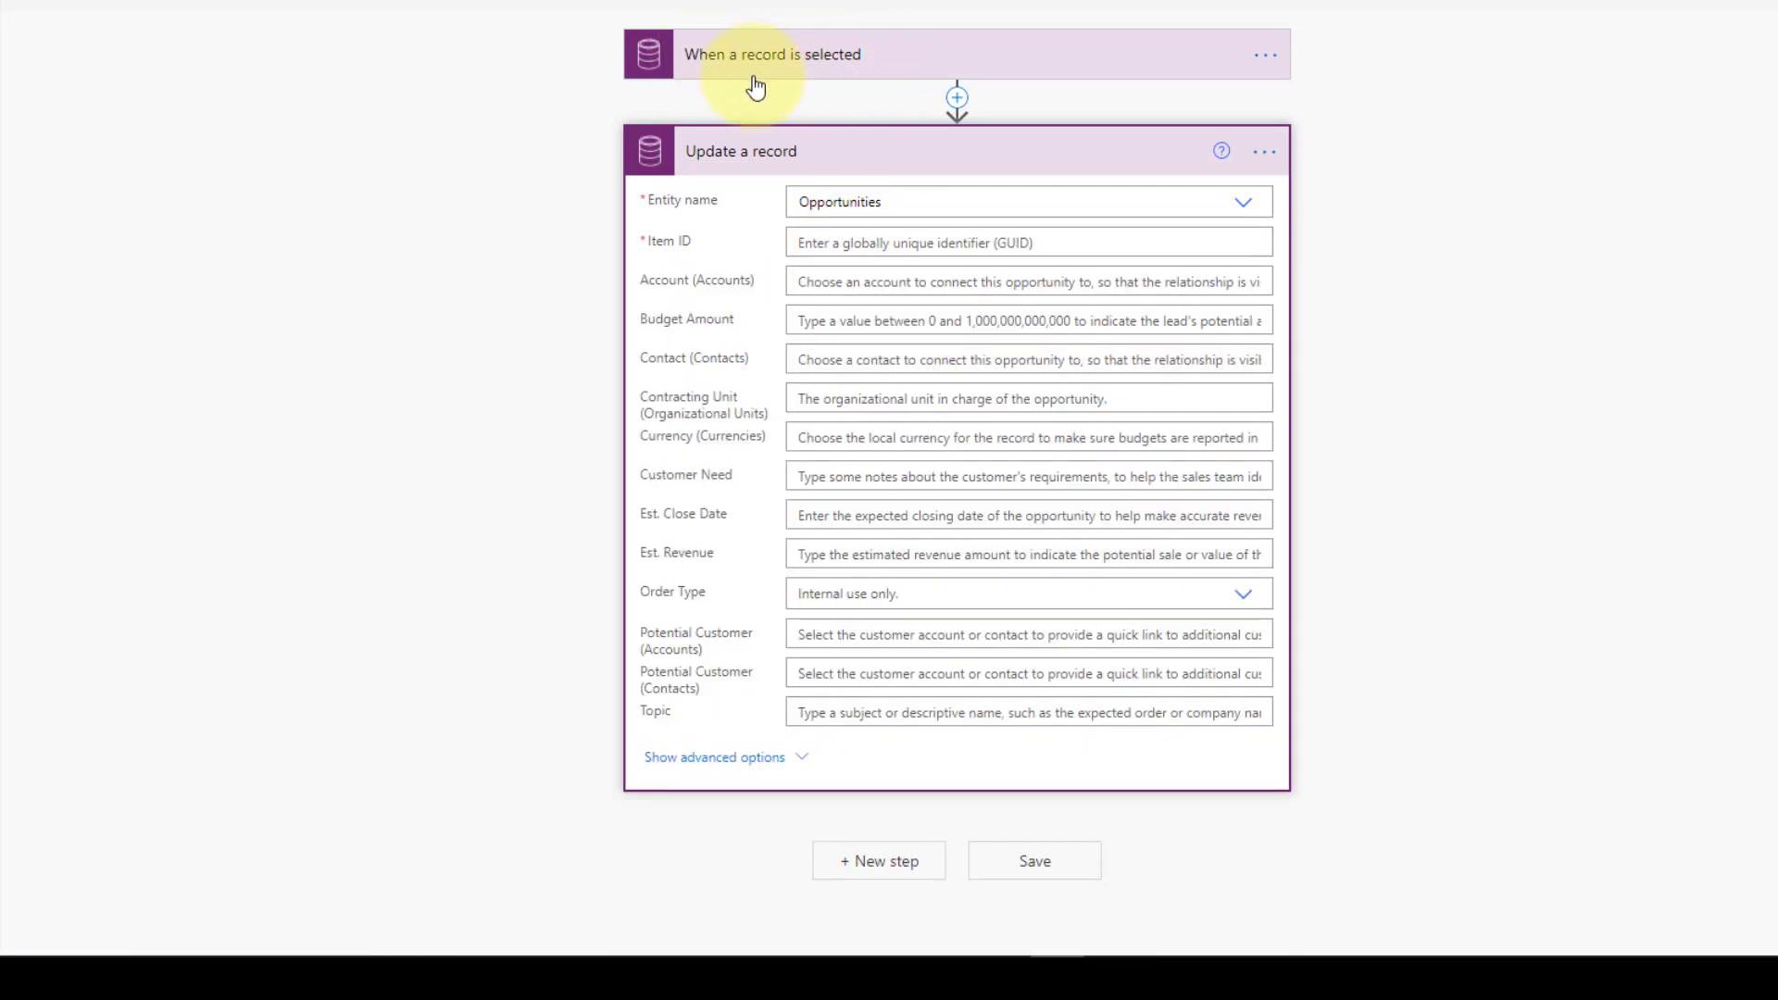
Step: Fill Item ID with the Opportunity dynamic content token
click(878, 242)
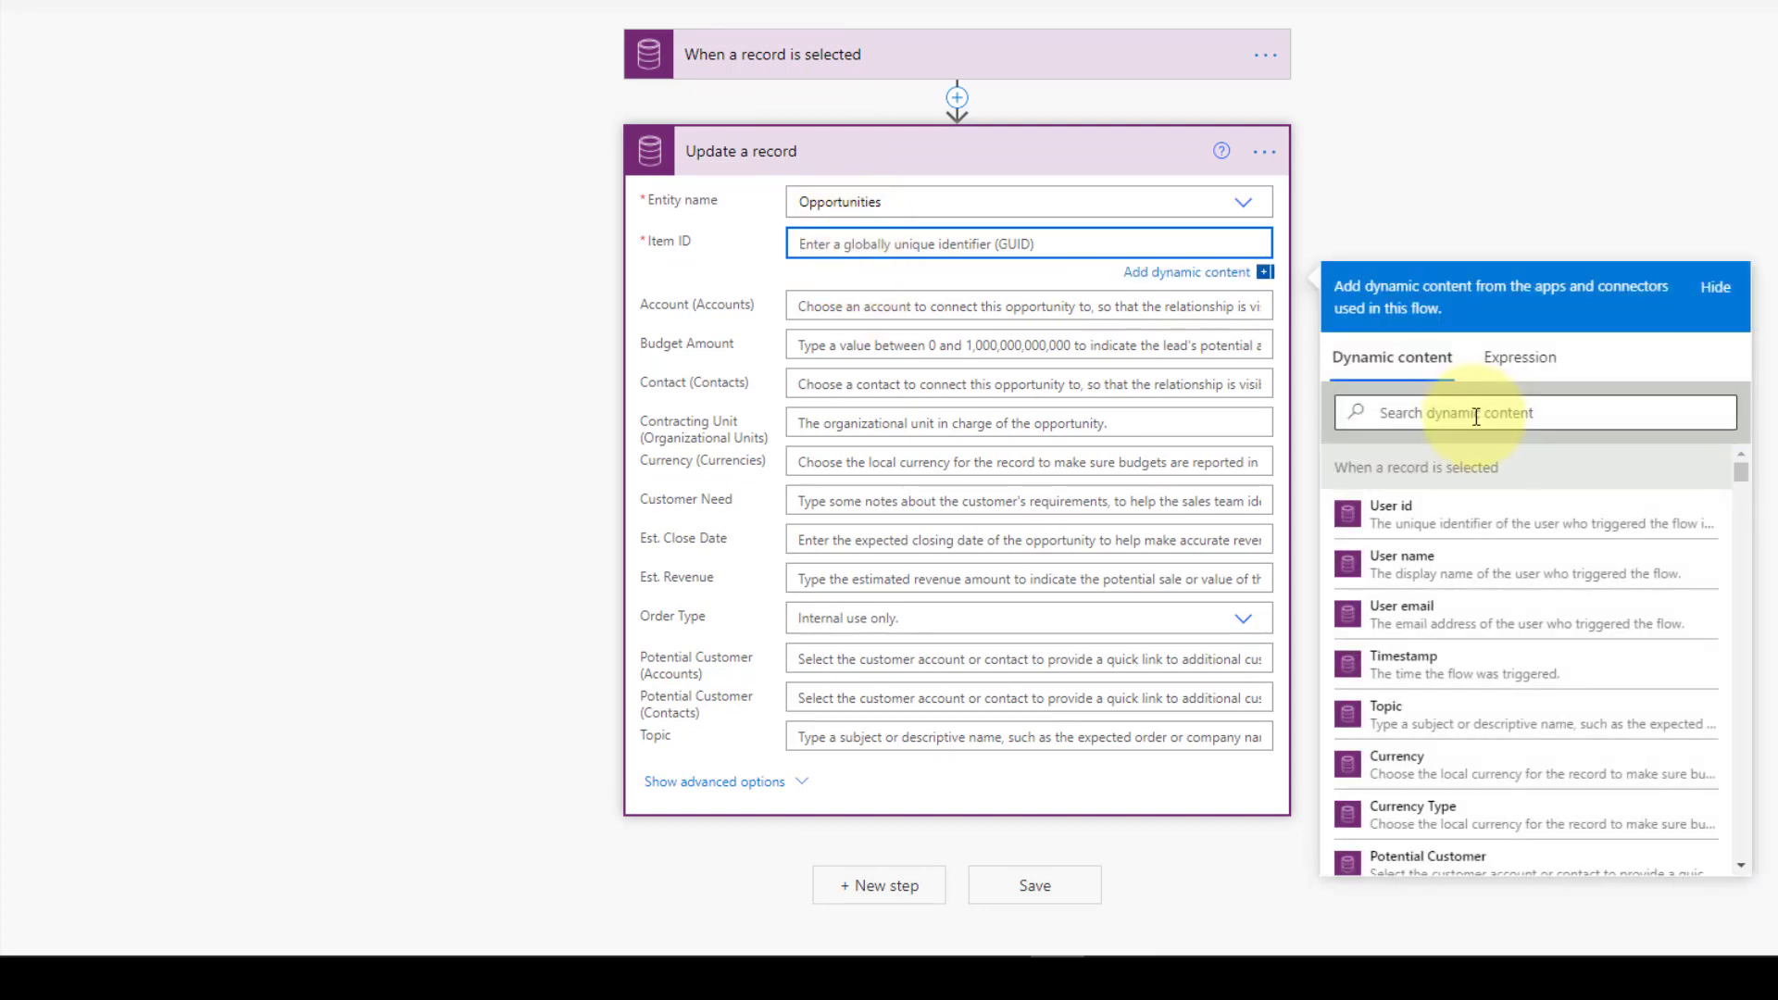
click(1476, 418)
text(opp)
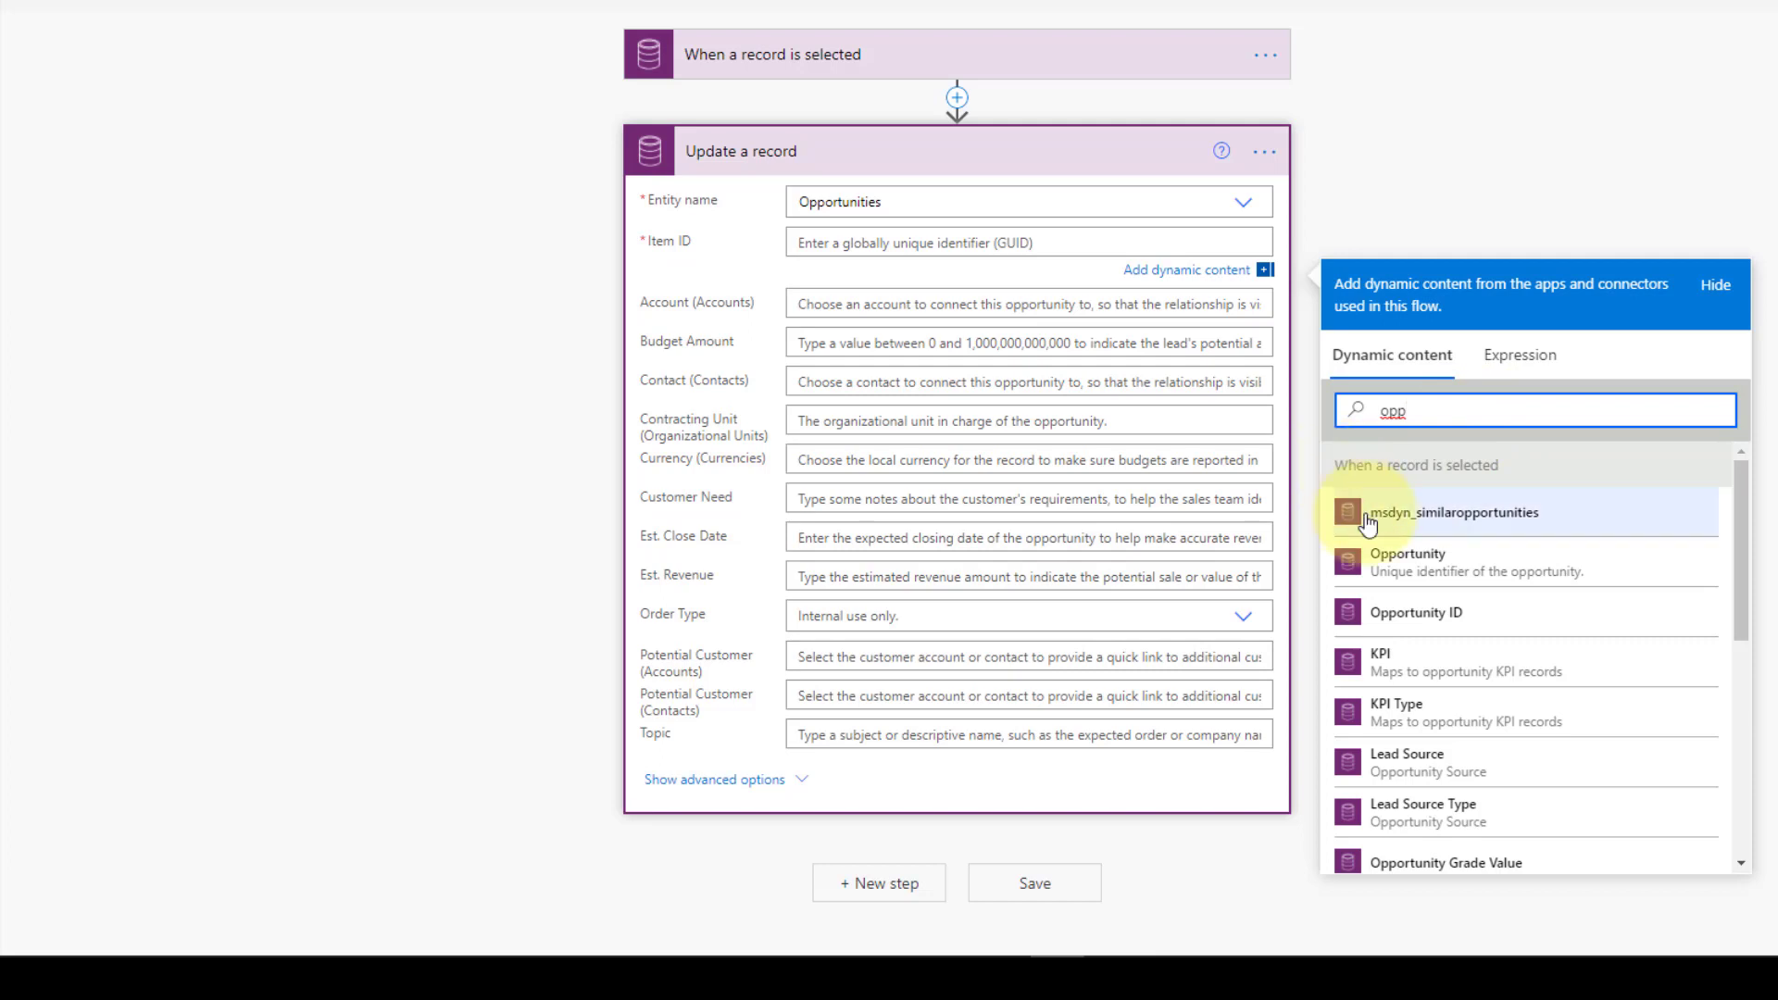
click(1399, 566)
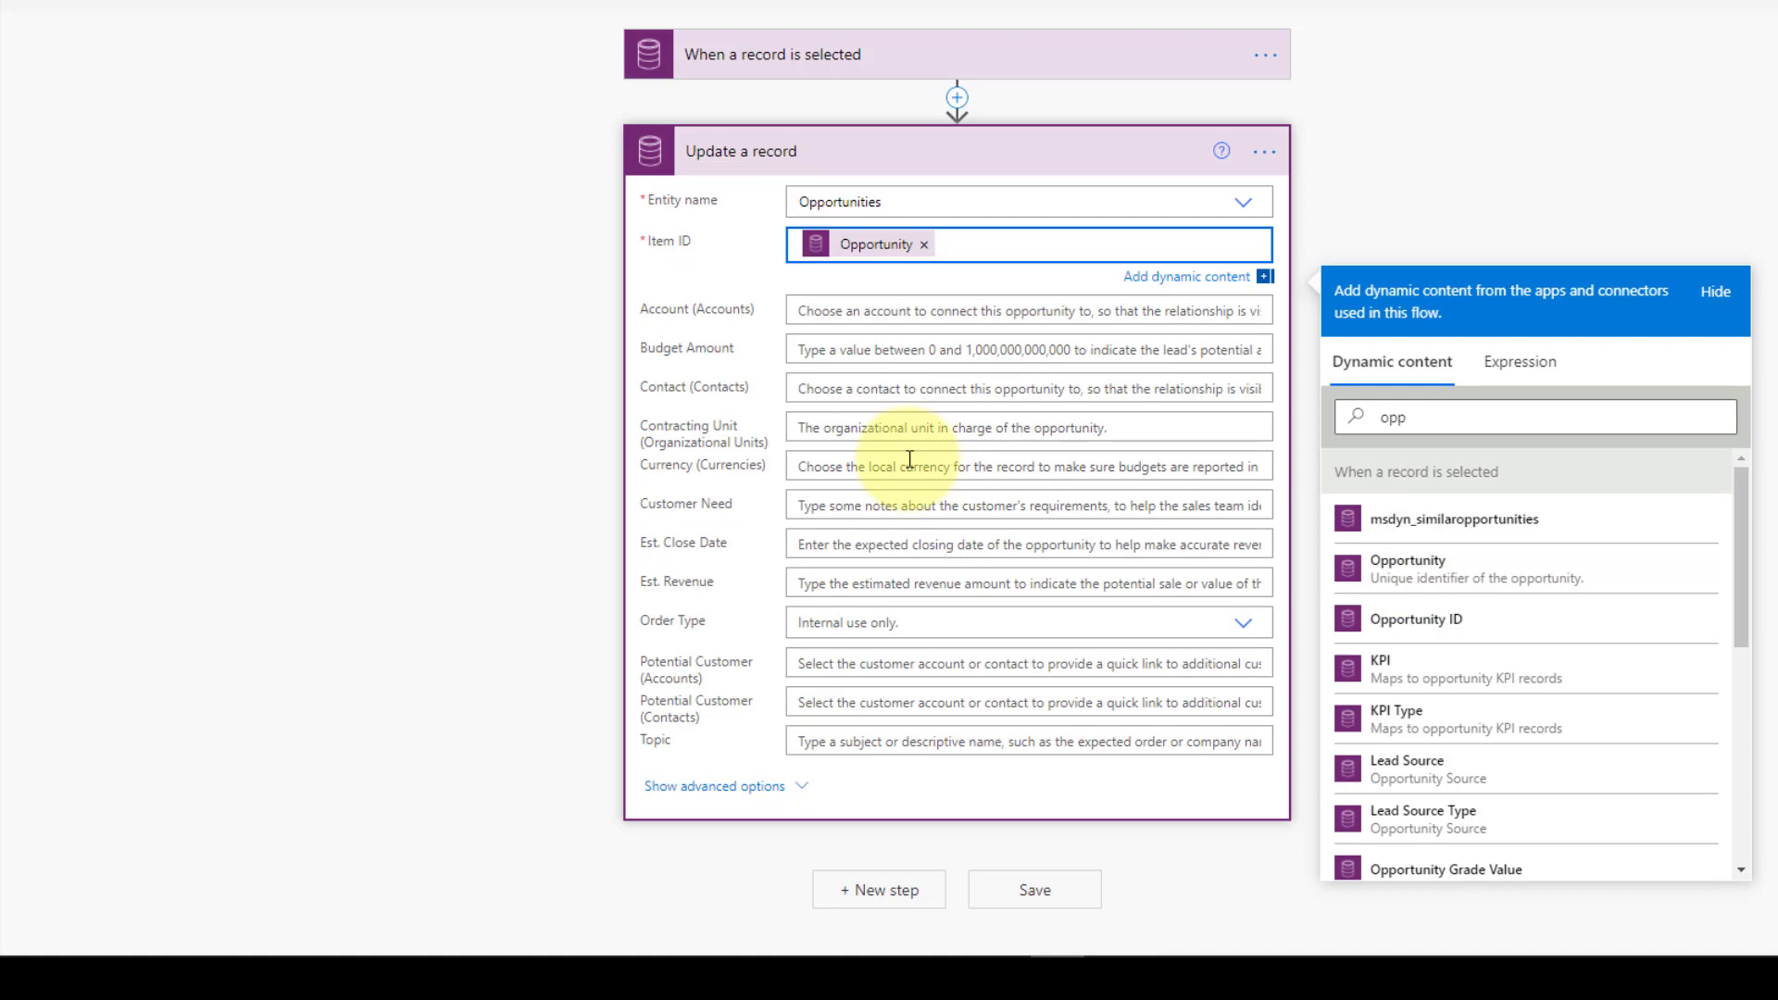
click(796, 546)
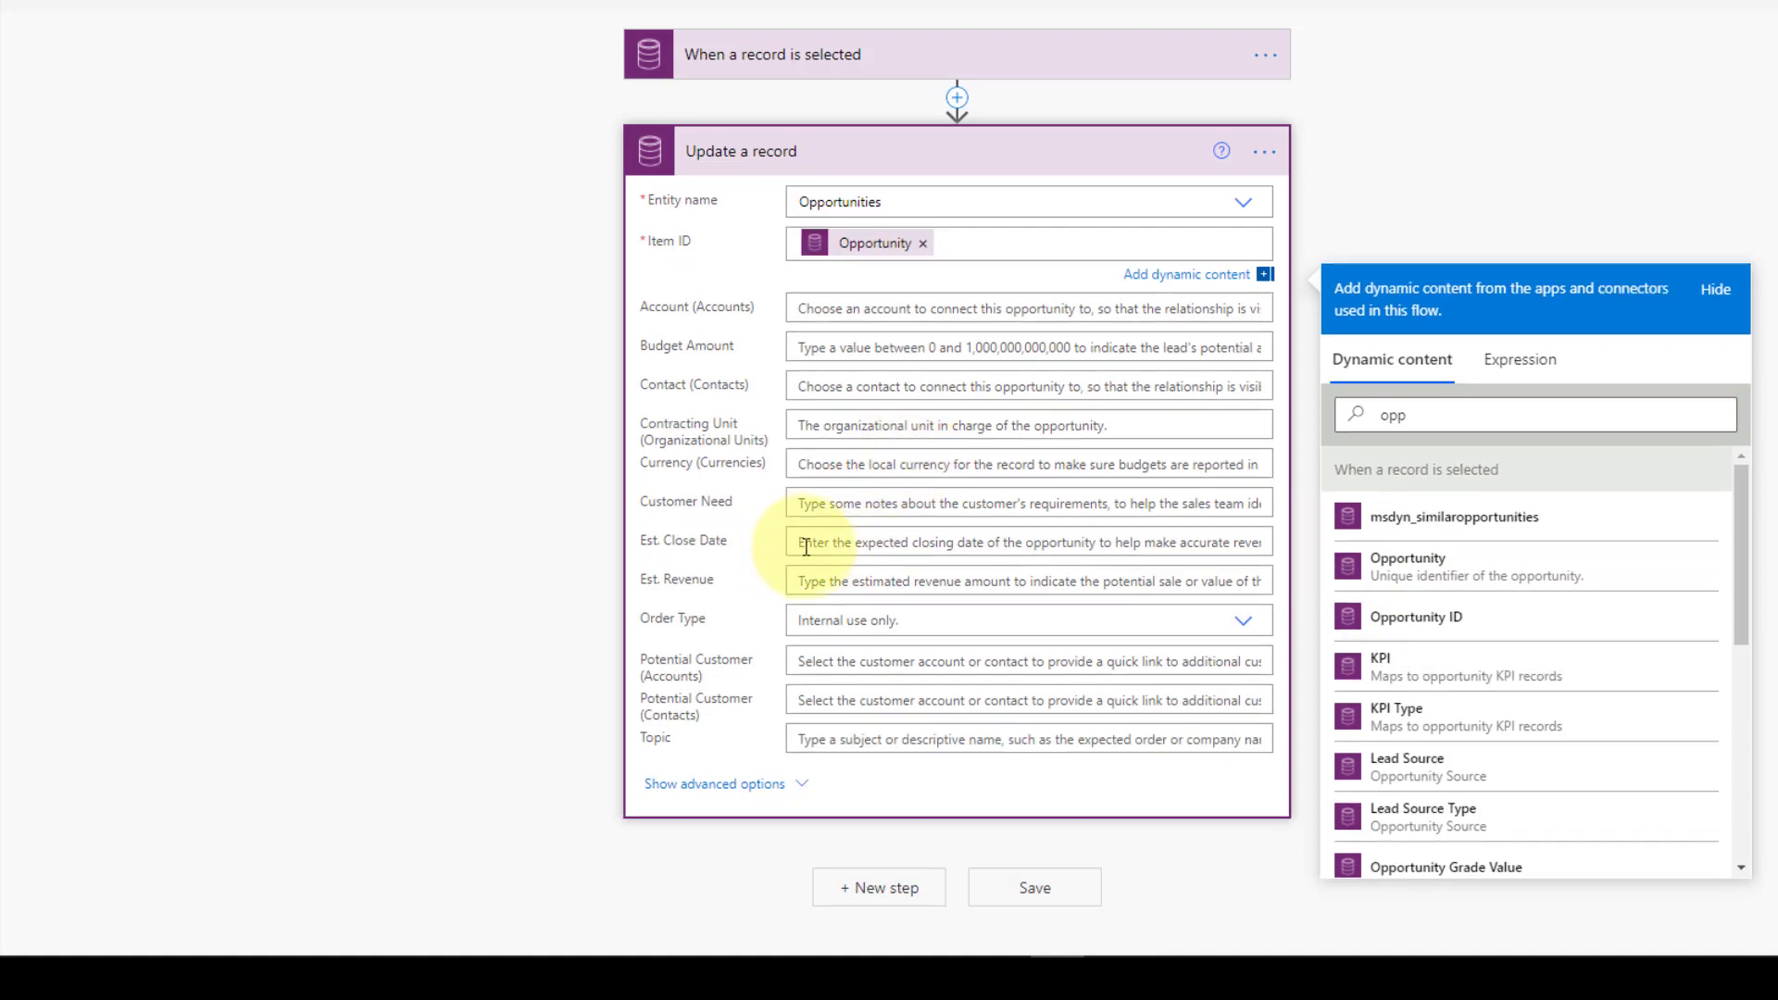
Step: Map Est. Close Date to the trigger's Close Date (Est.) input
click(842, 540)
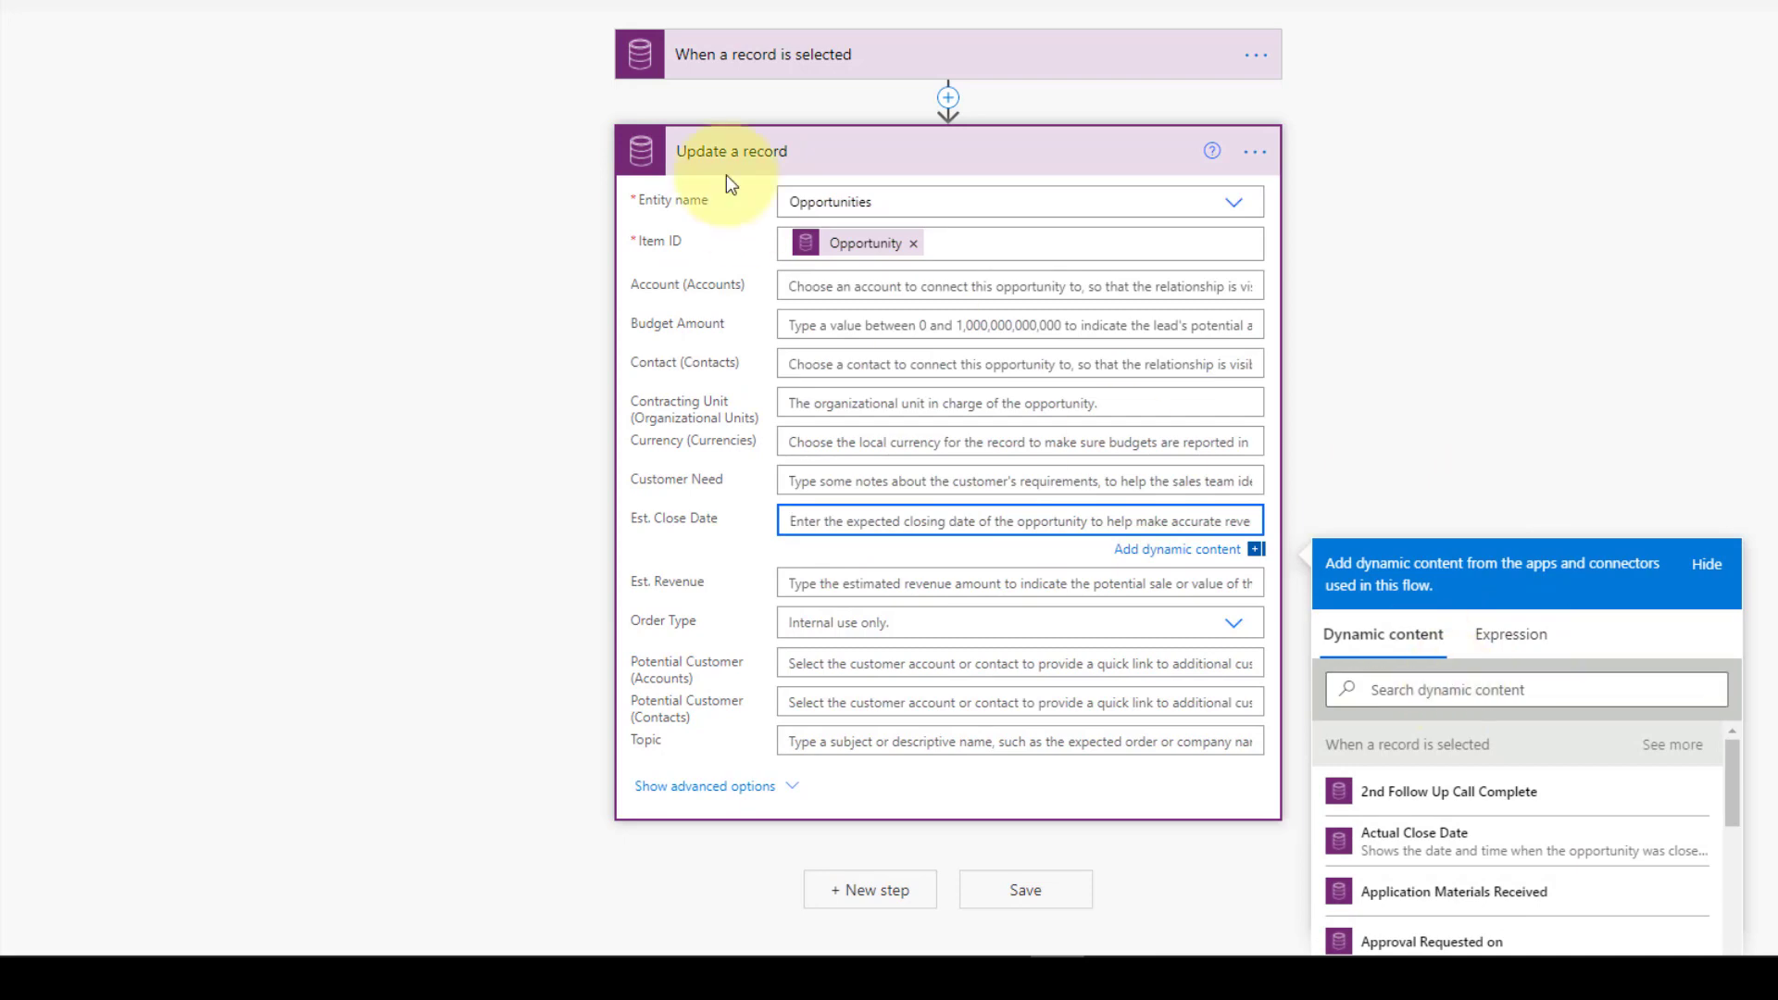
click(768, 69)
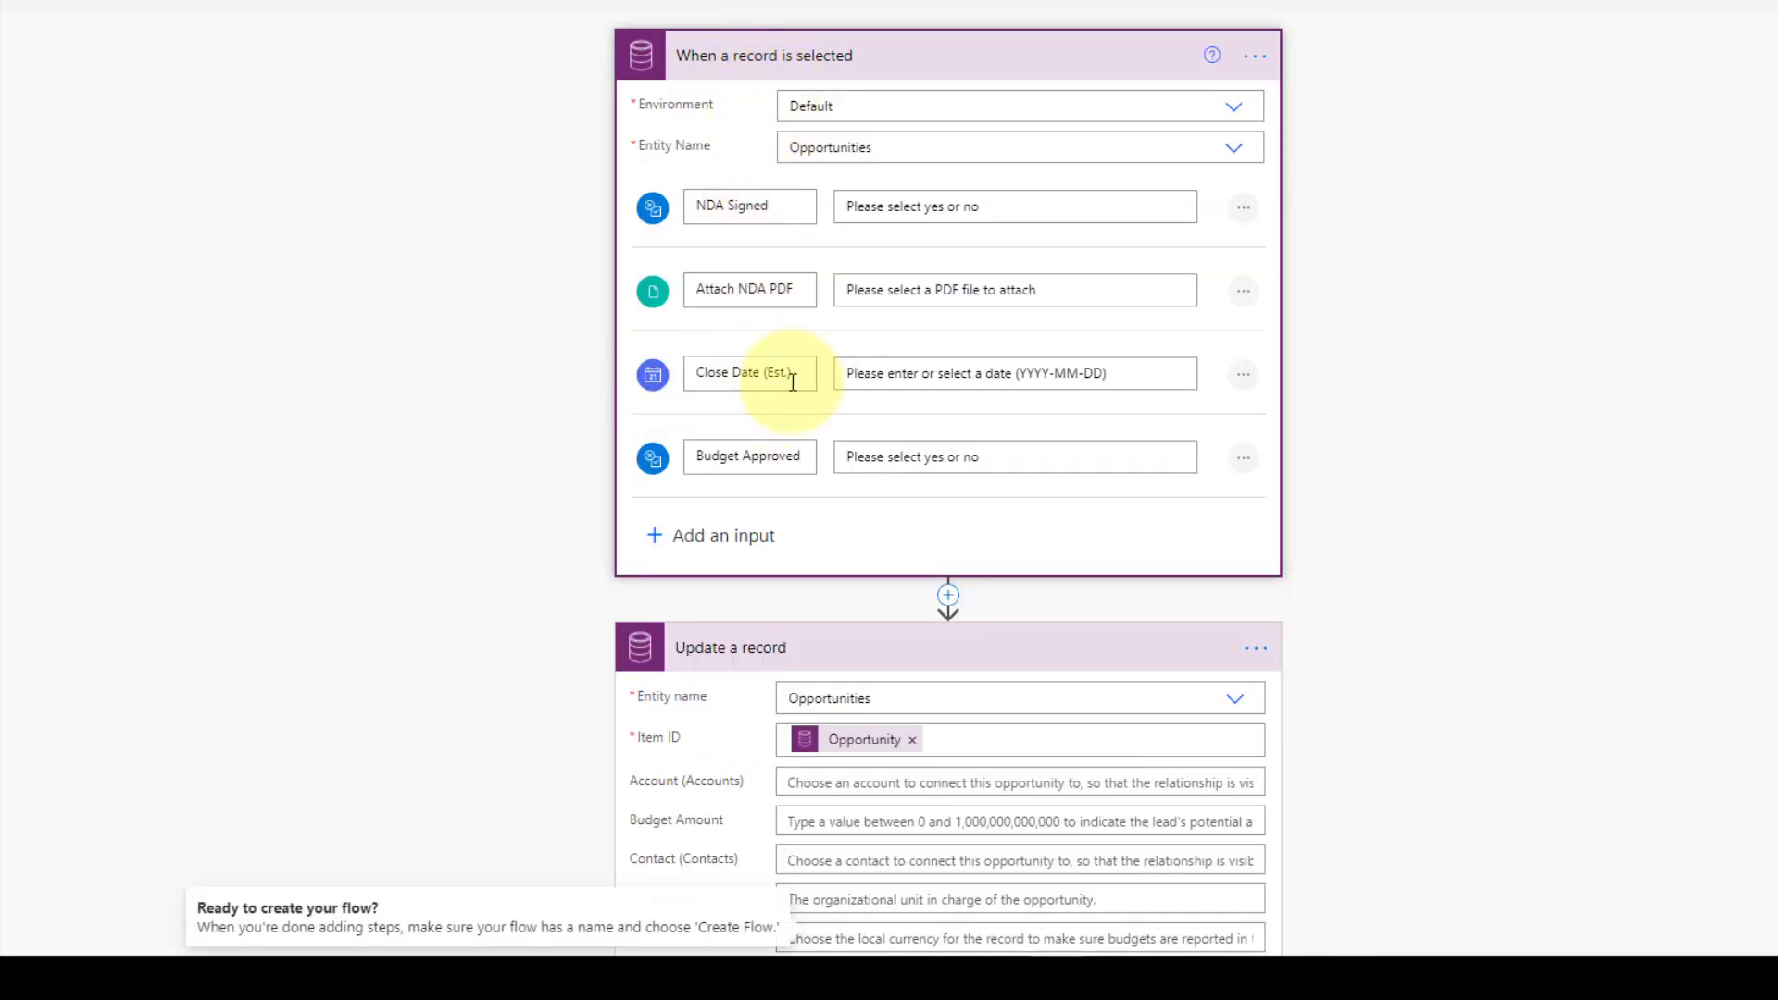
scroll(1091, 546, down, 3)
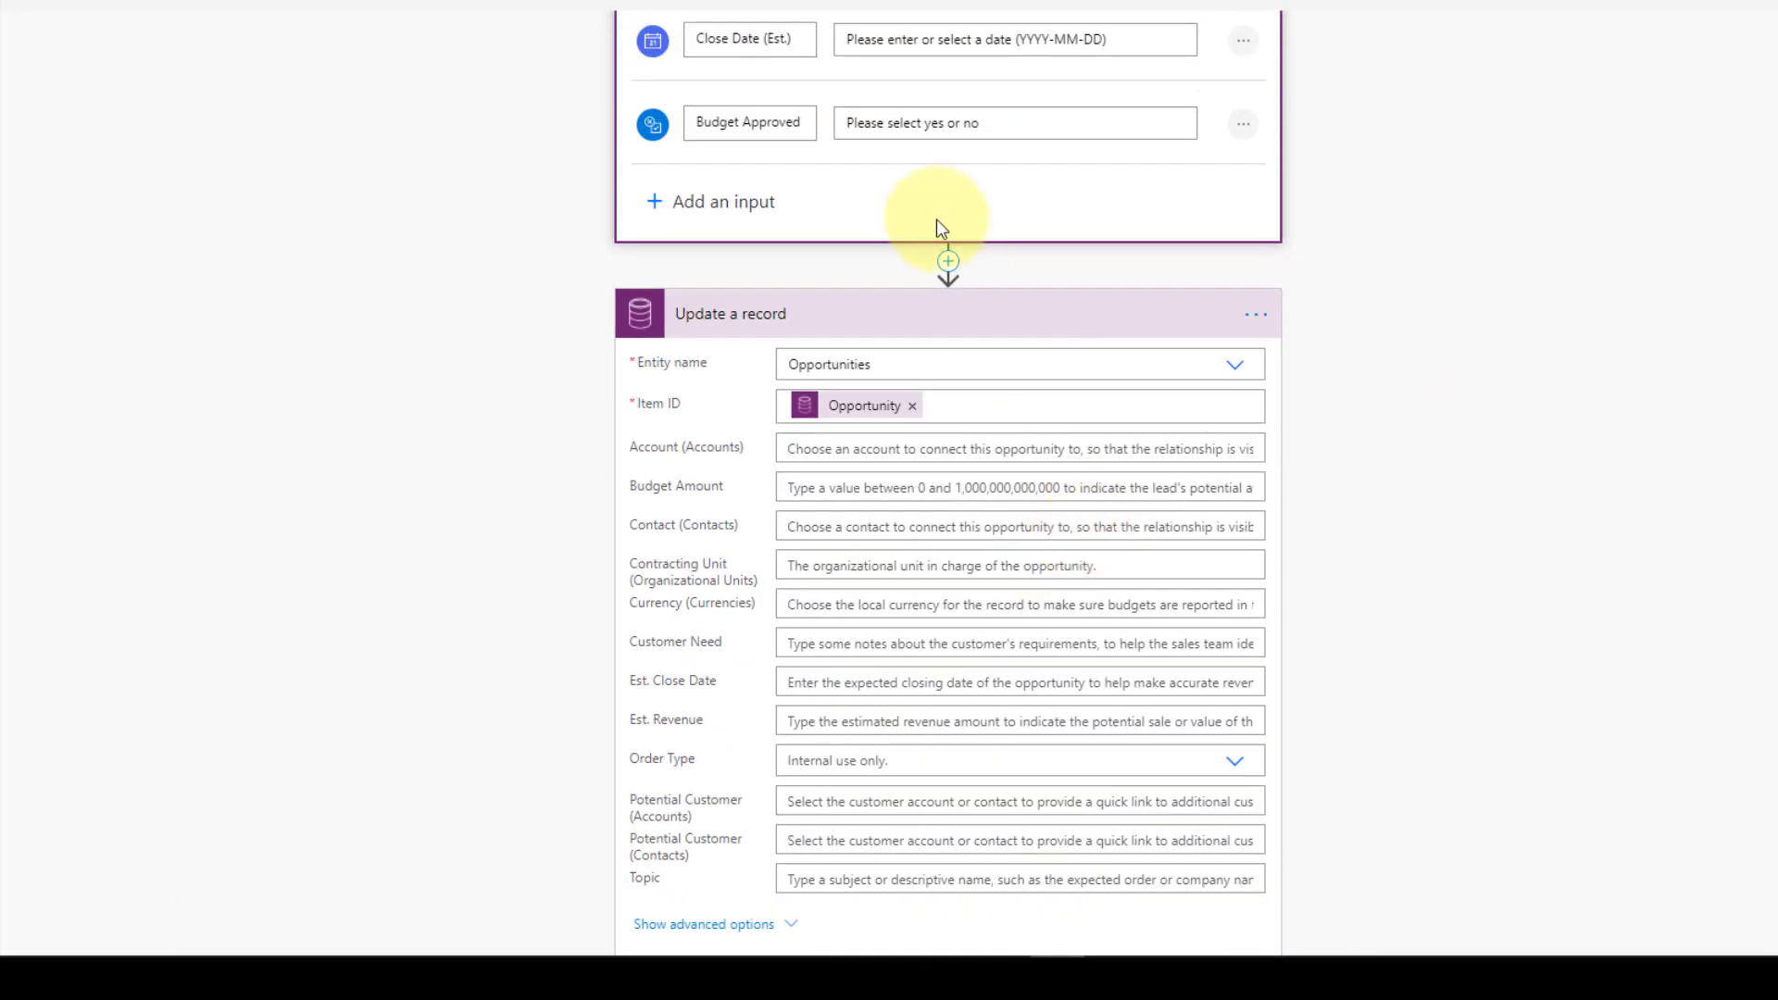
click(832, 683)
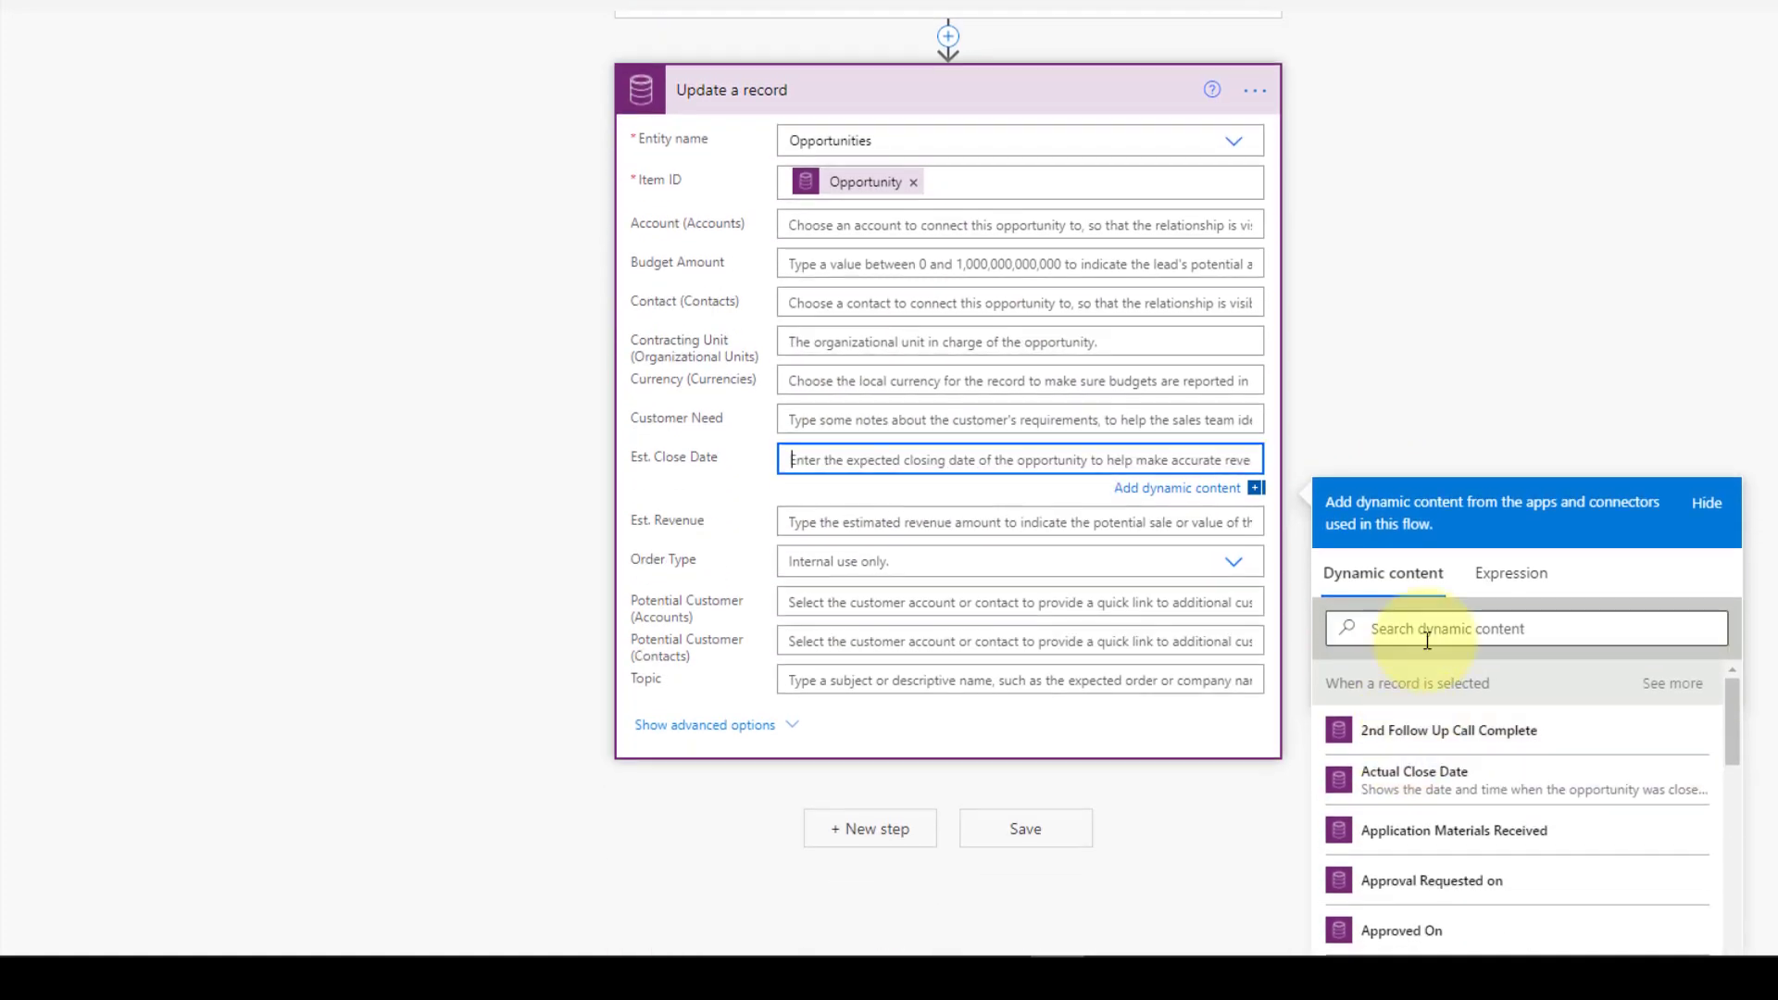
click(1422, 627)
text(clos)
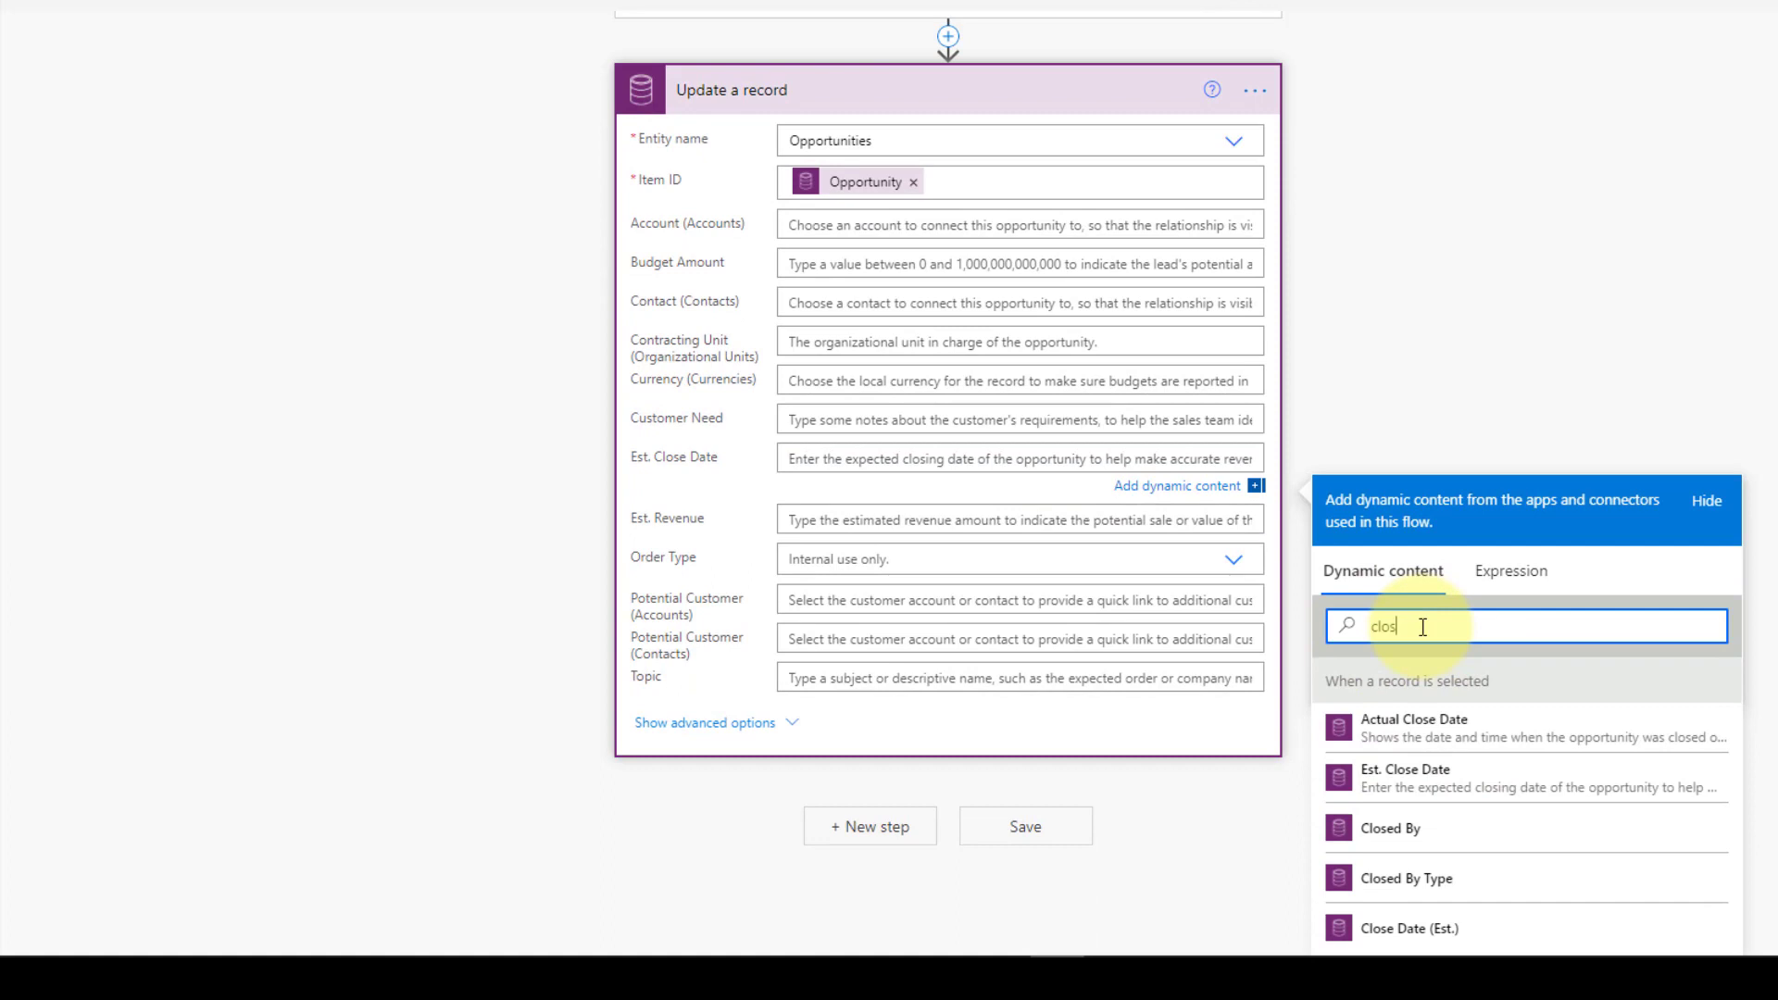
text(e date)
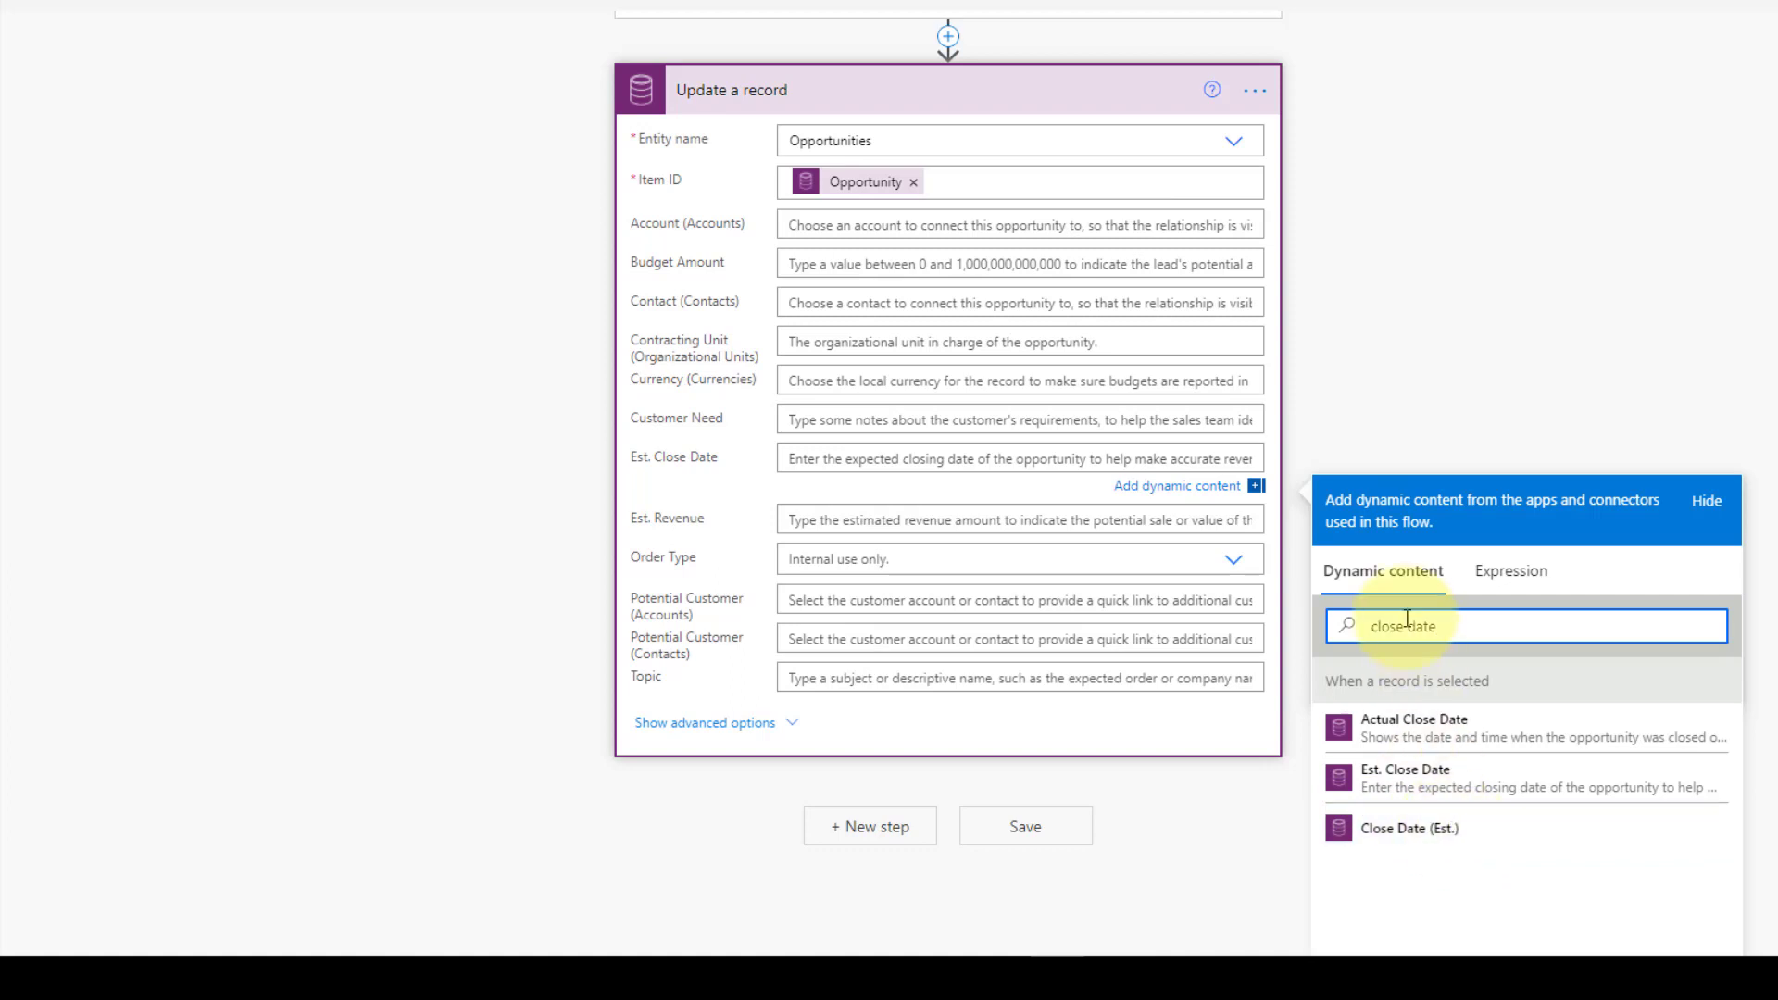
click(1408, 831)
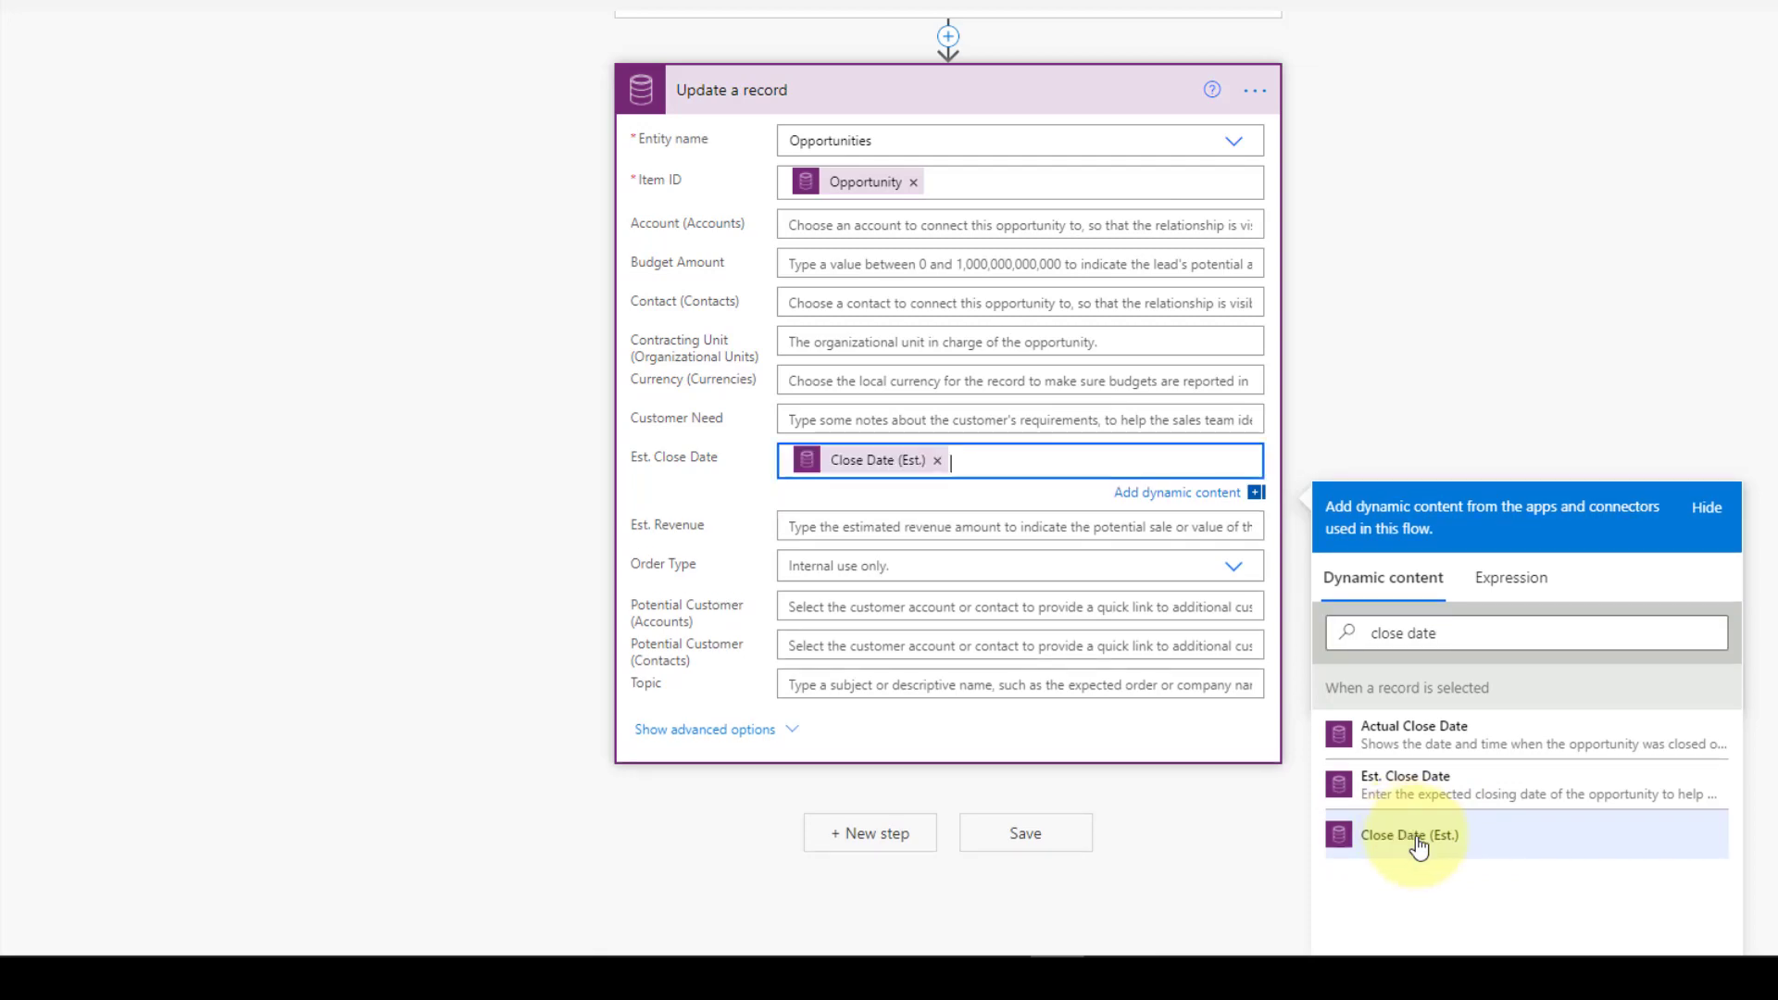
scroll(1161, 586, up, 4)
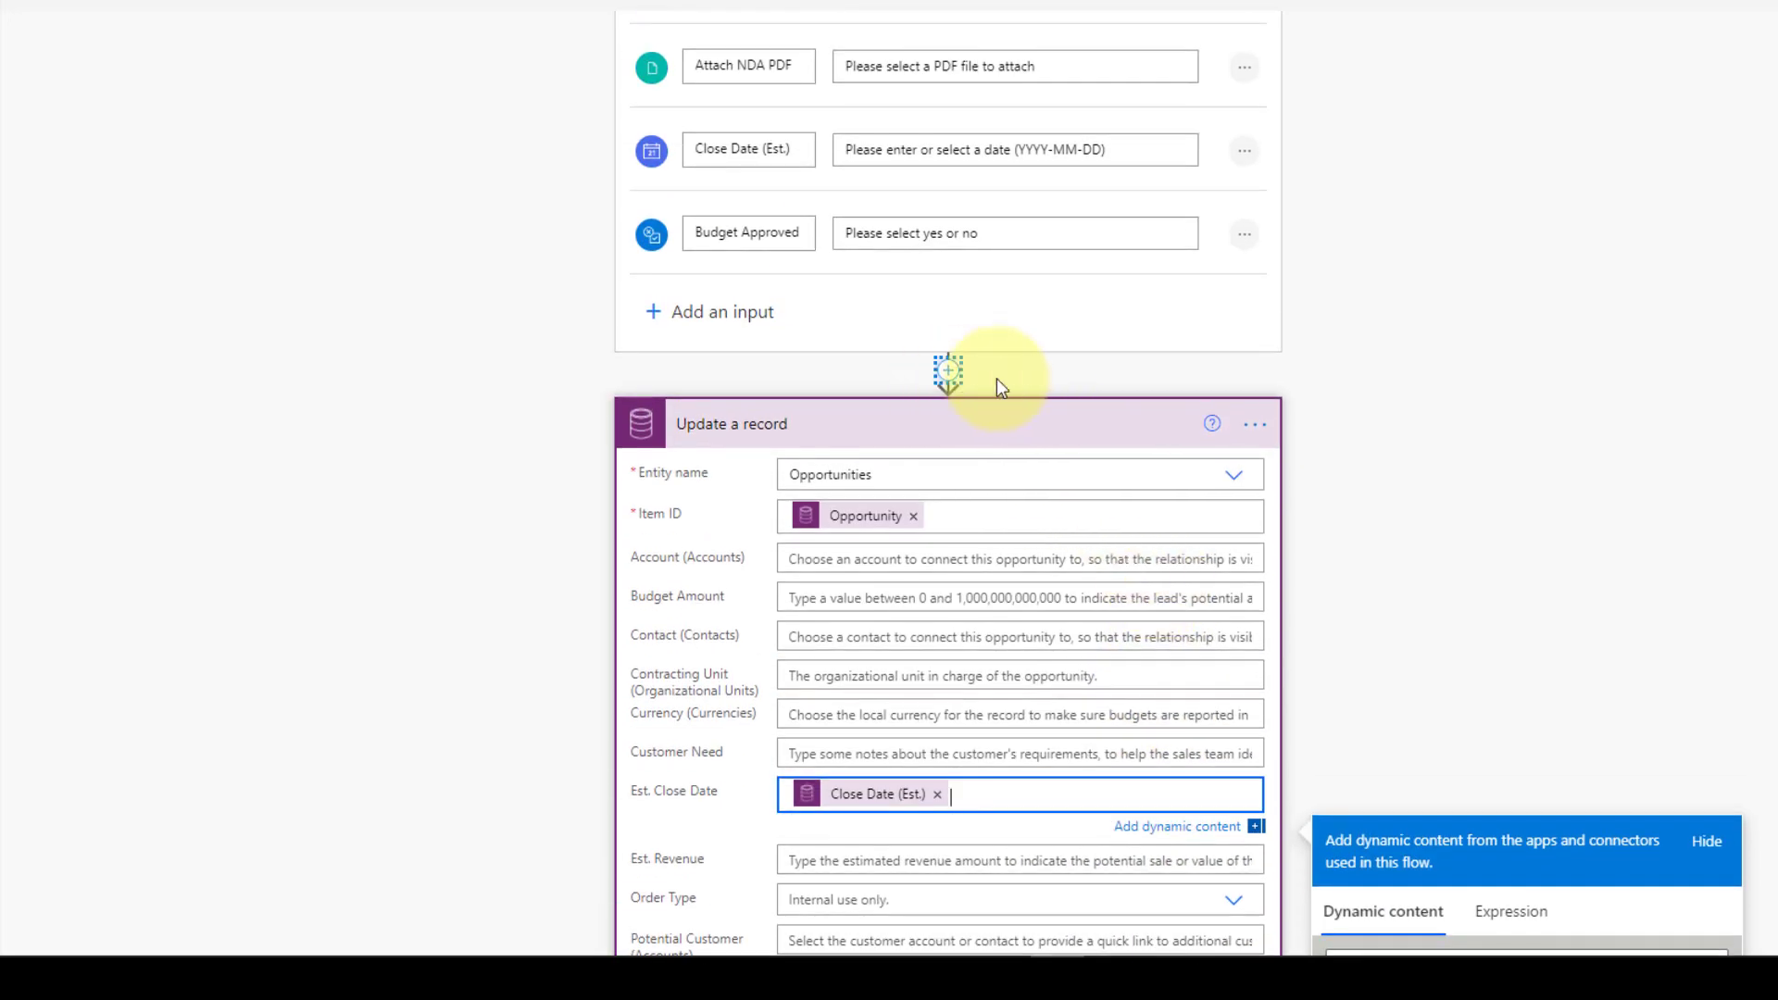
Step: Insert a Condition step between the trigger and Update a record
click(948, 371)
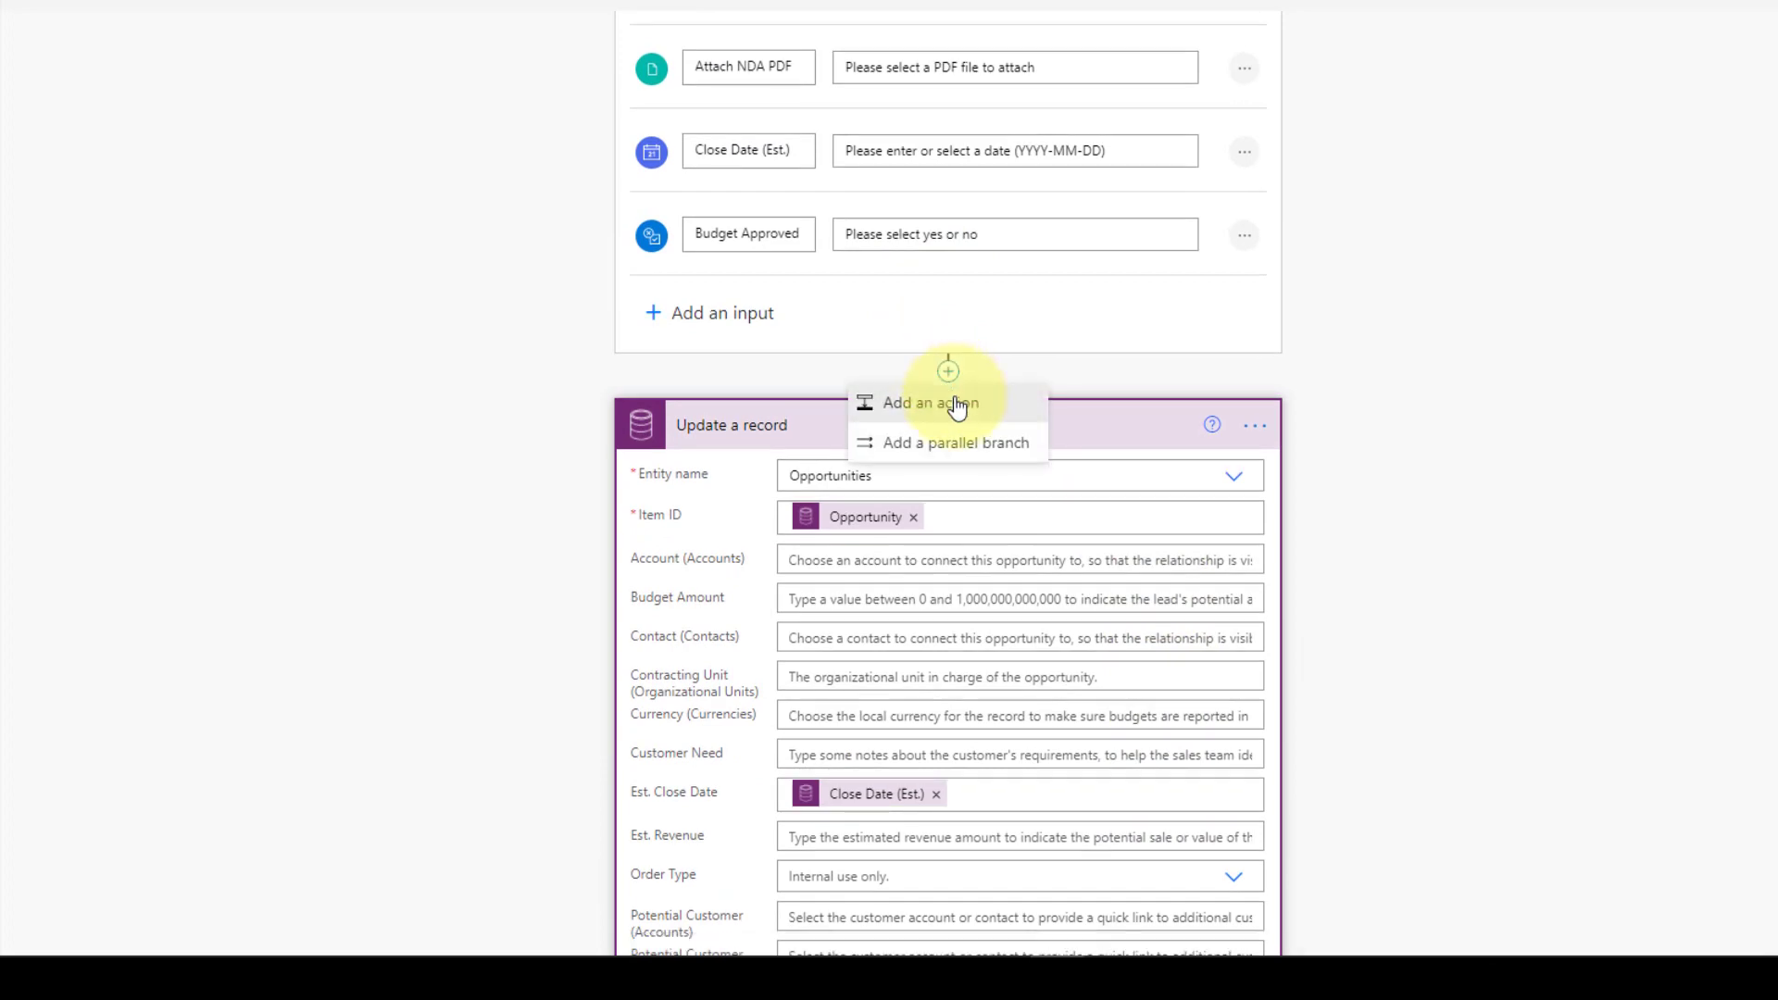
click(954, 402)
click(731, 427)
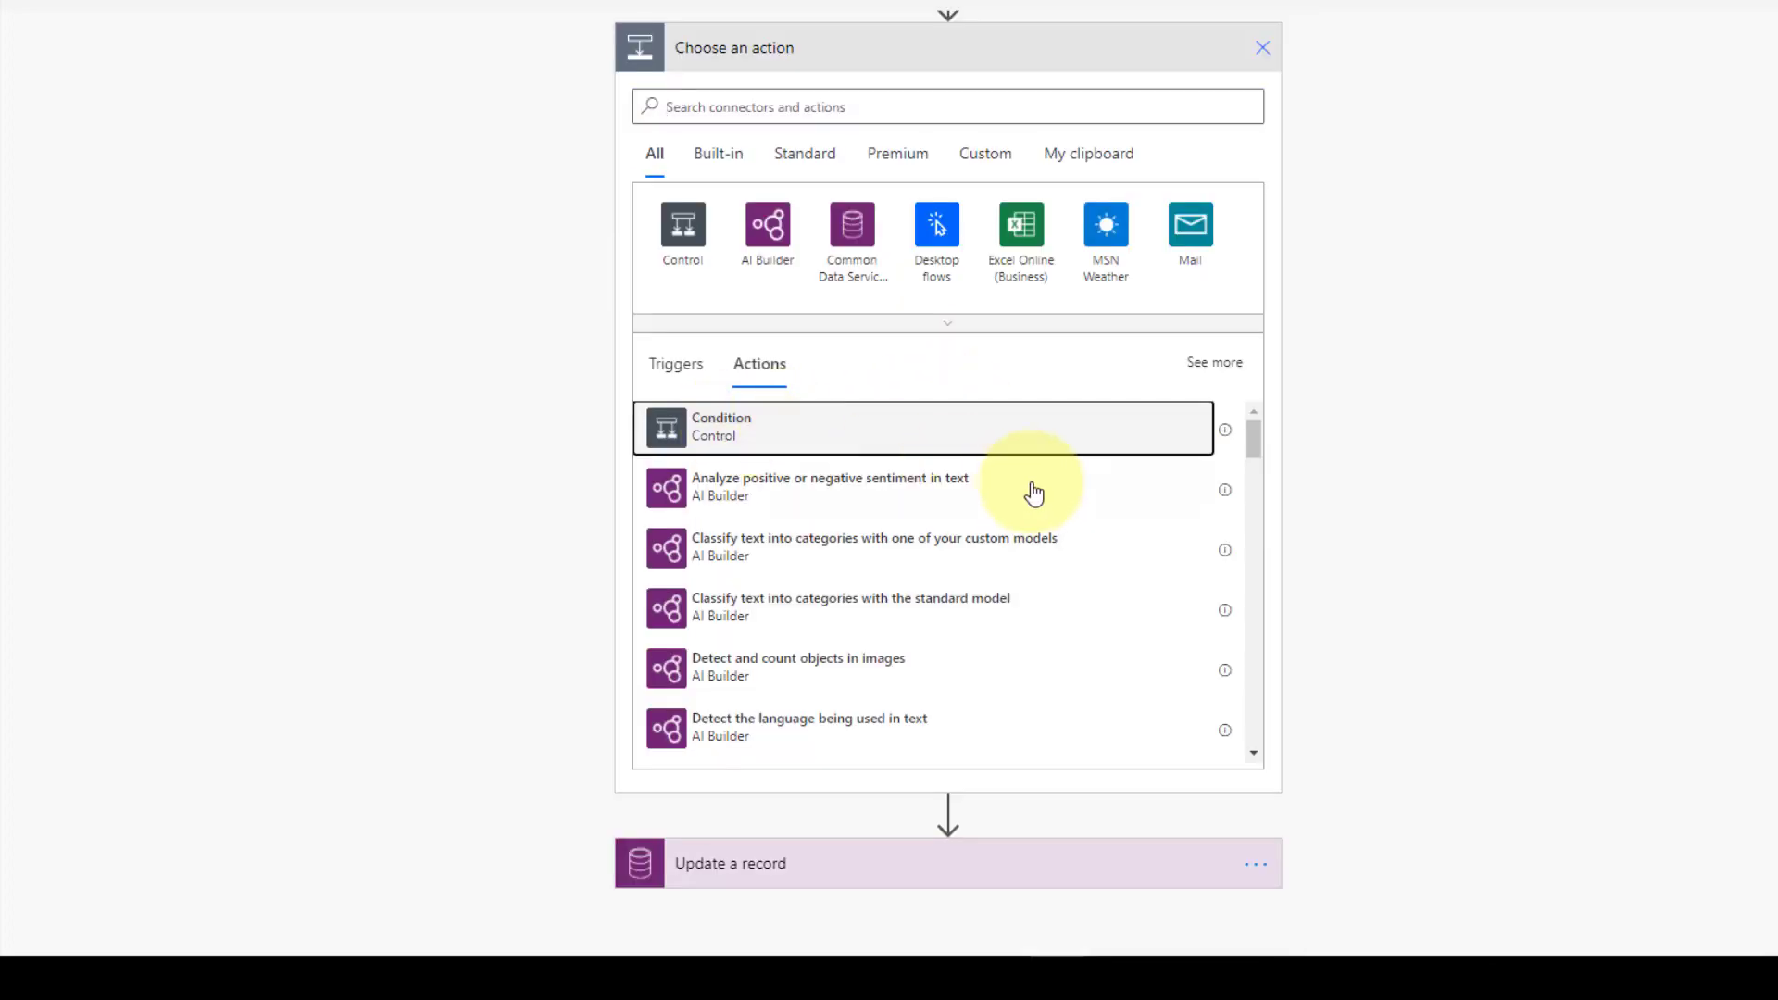
click(829, 55)
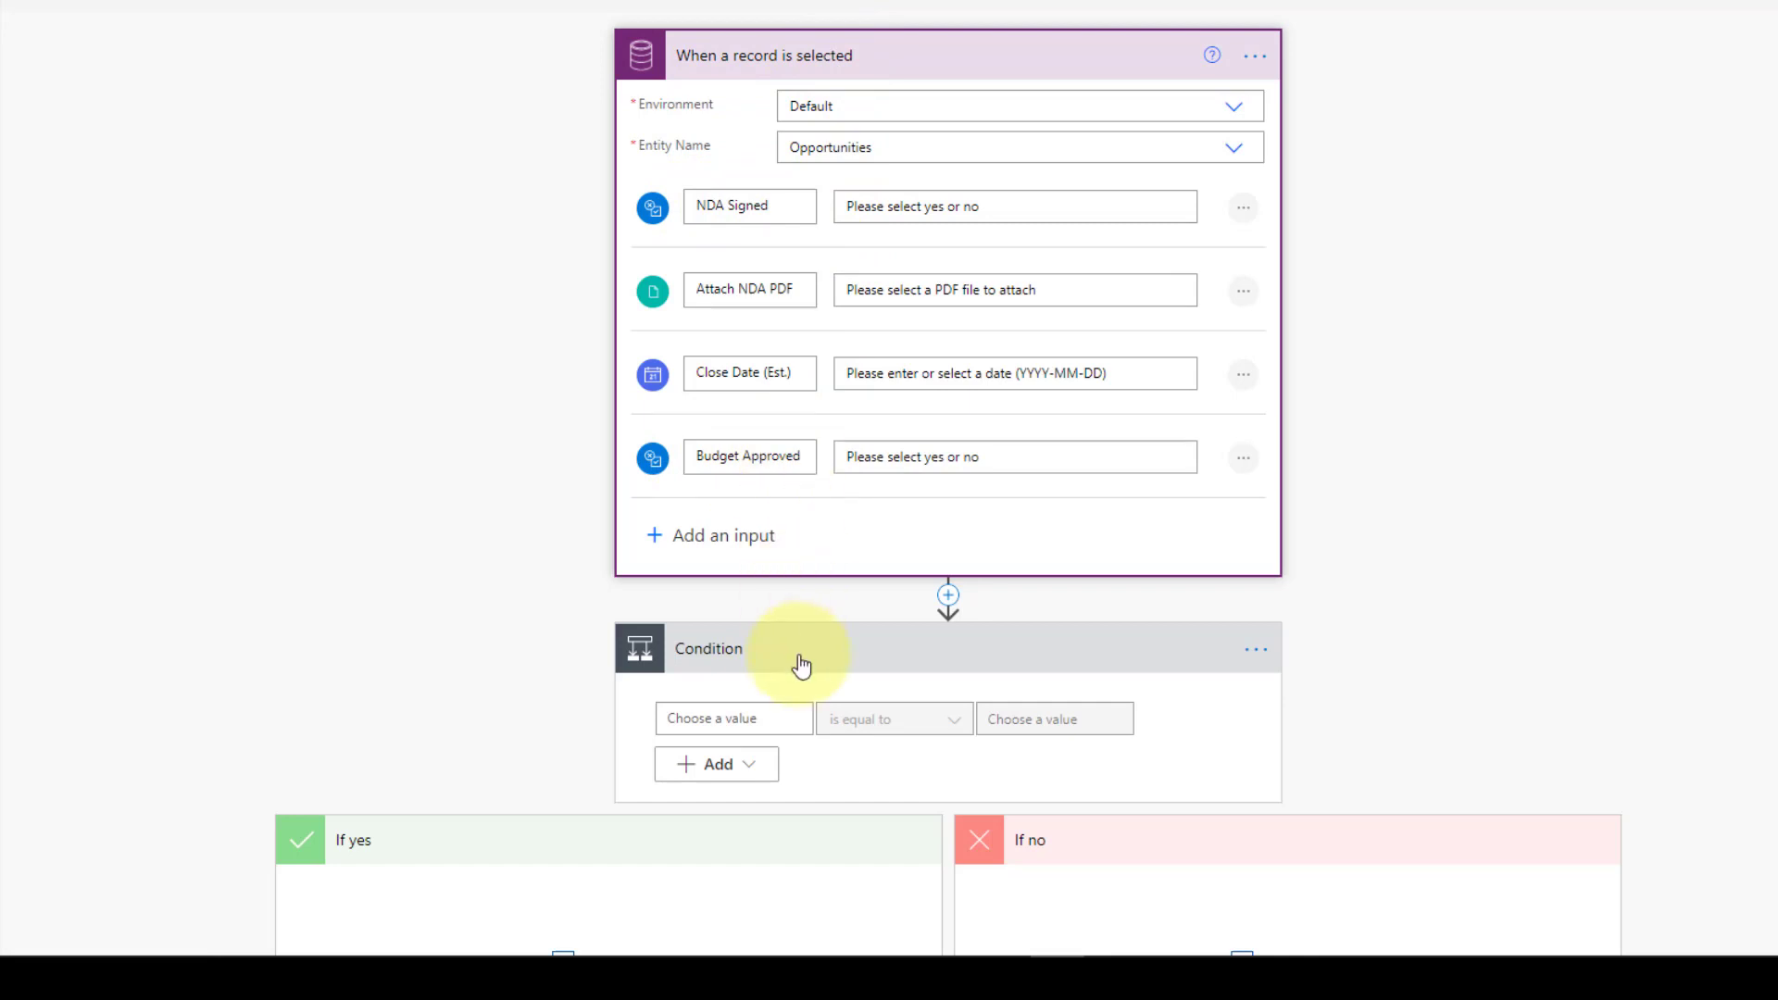
Step: Make the condition test whether the dynamic NDA Signed value is equal to 'no'
click(744, 718)
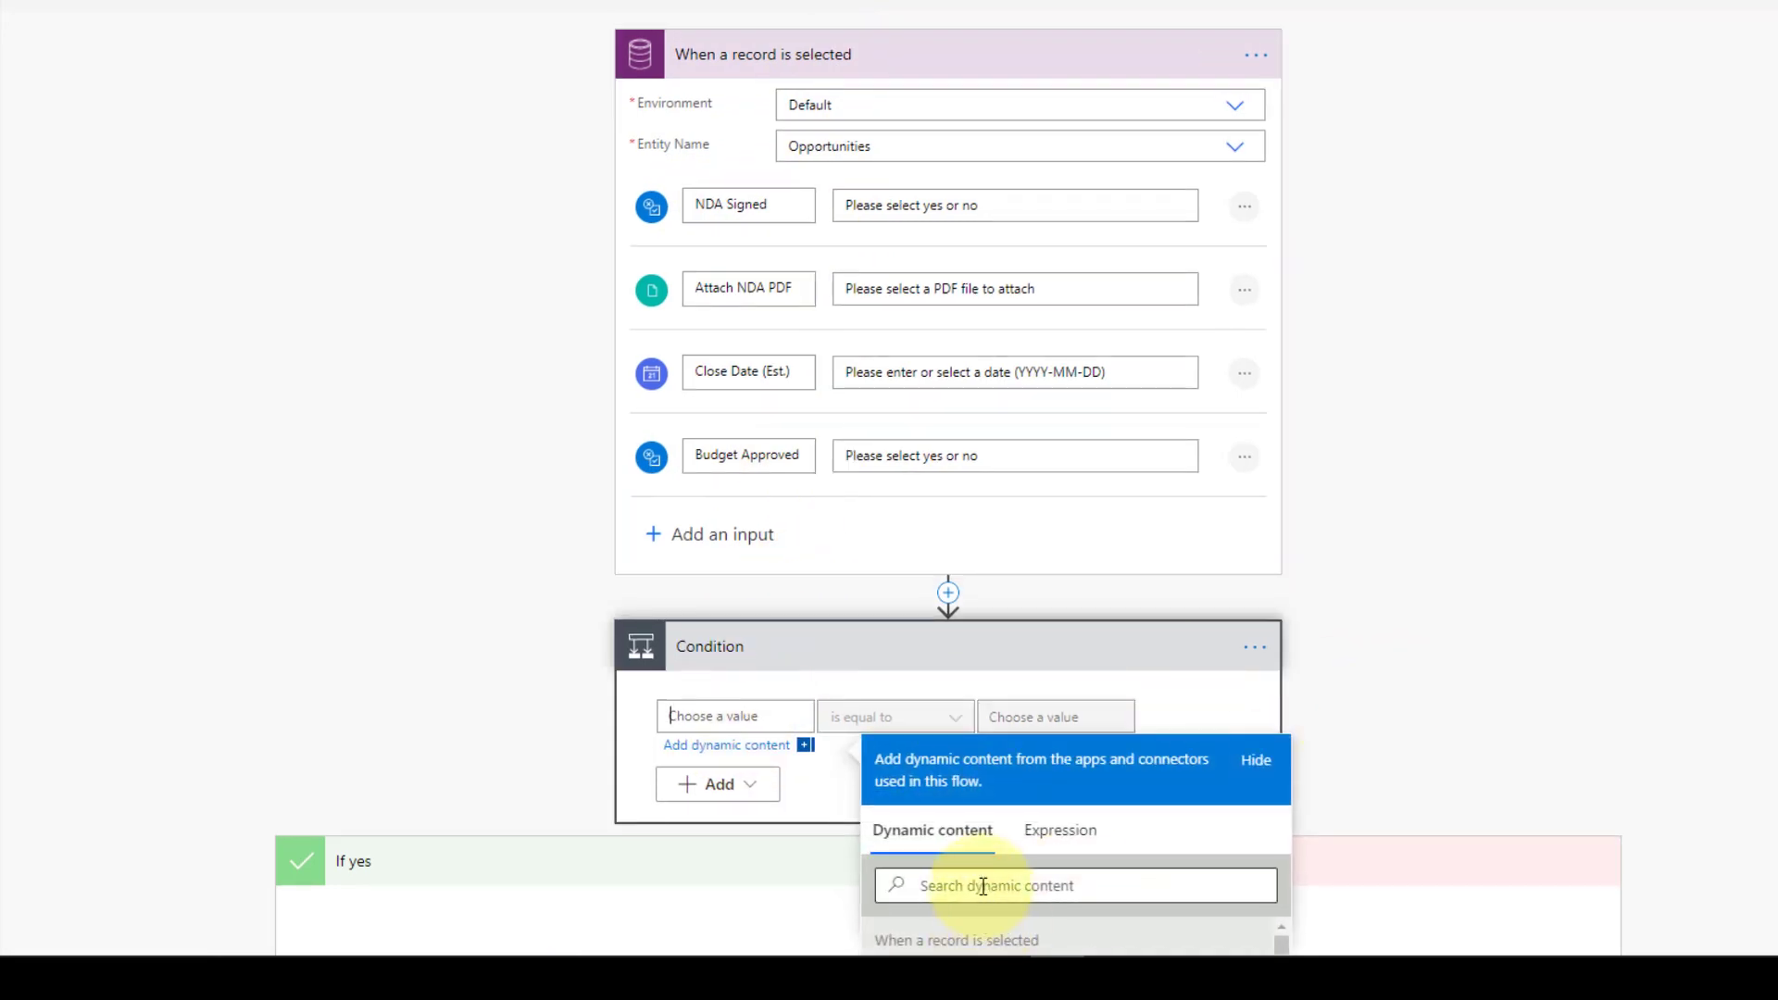
click(984, 886)
text(nda)
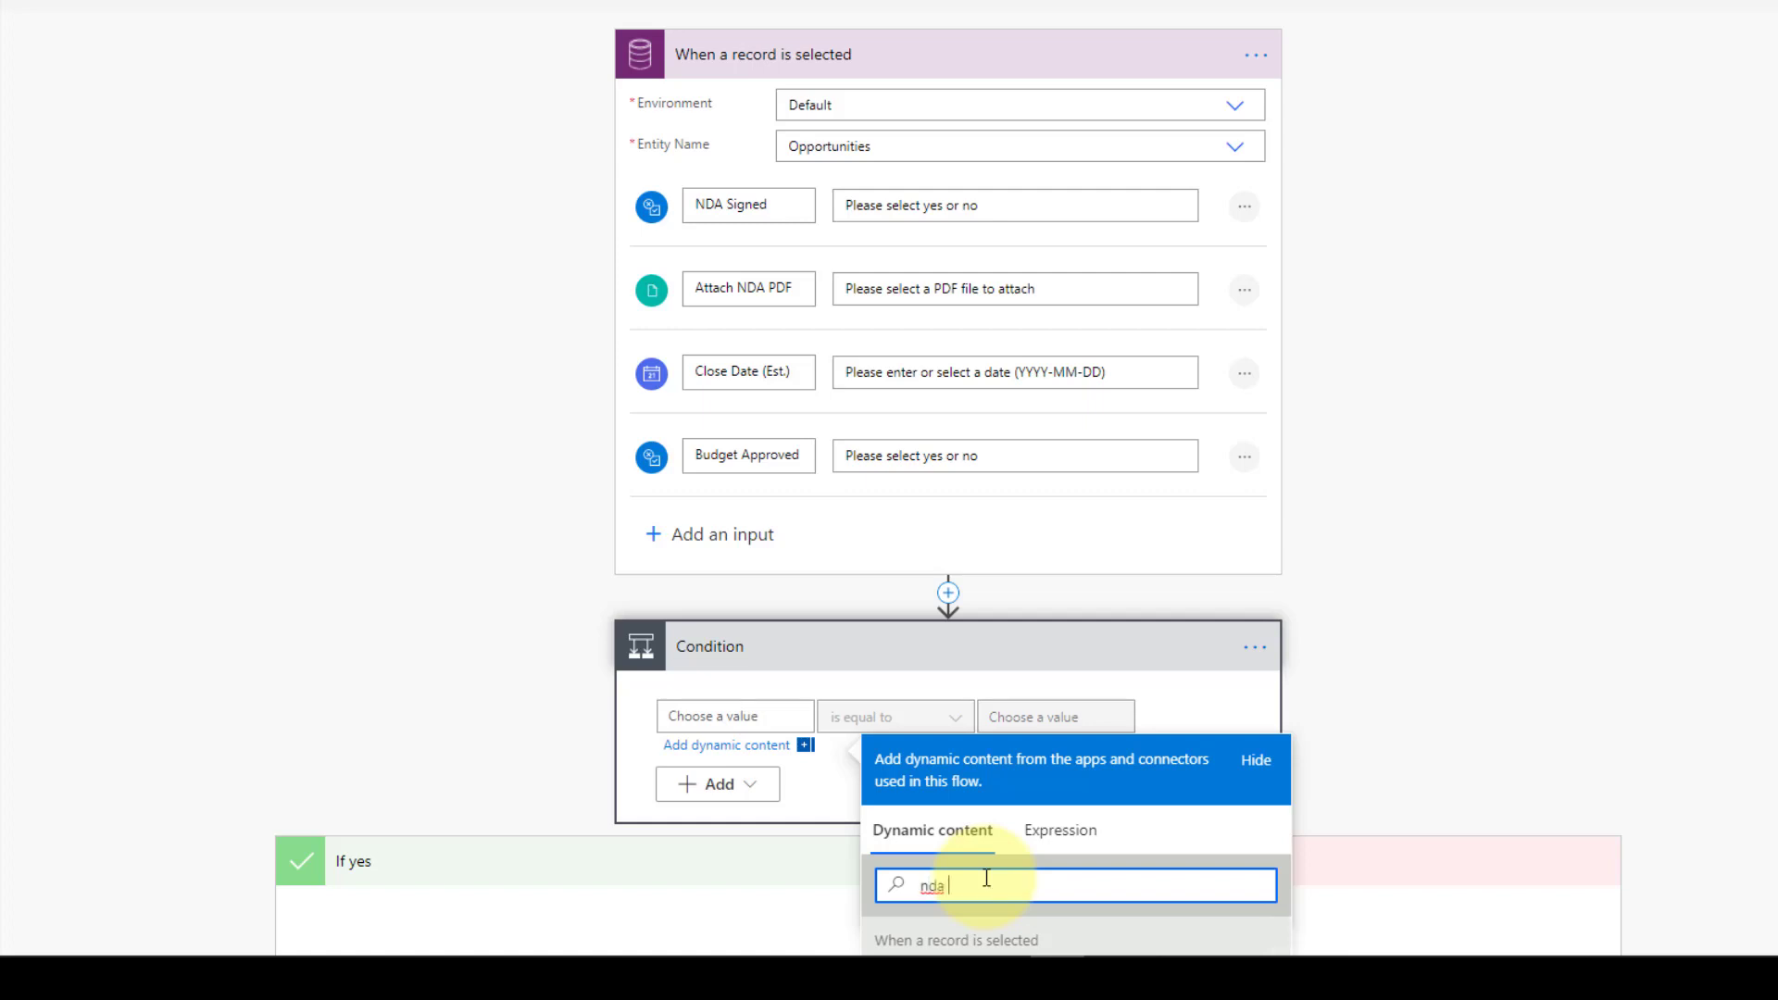
scroll(1246, 686, down, 3)
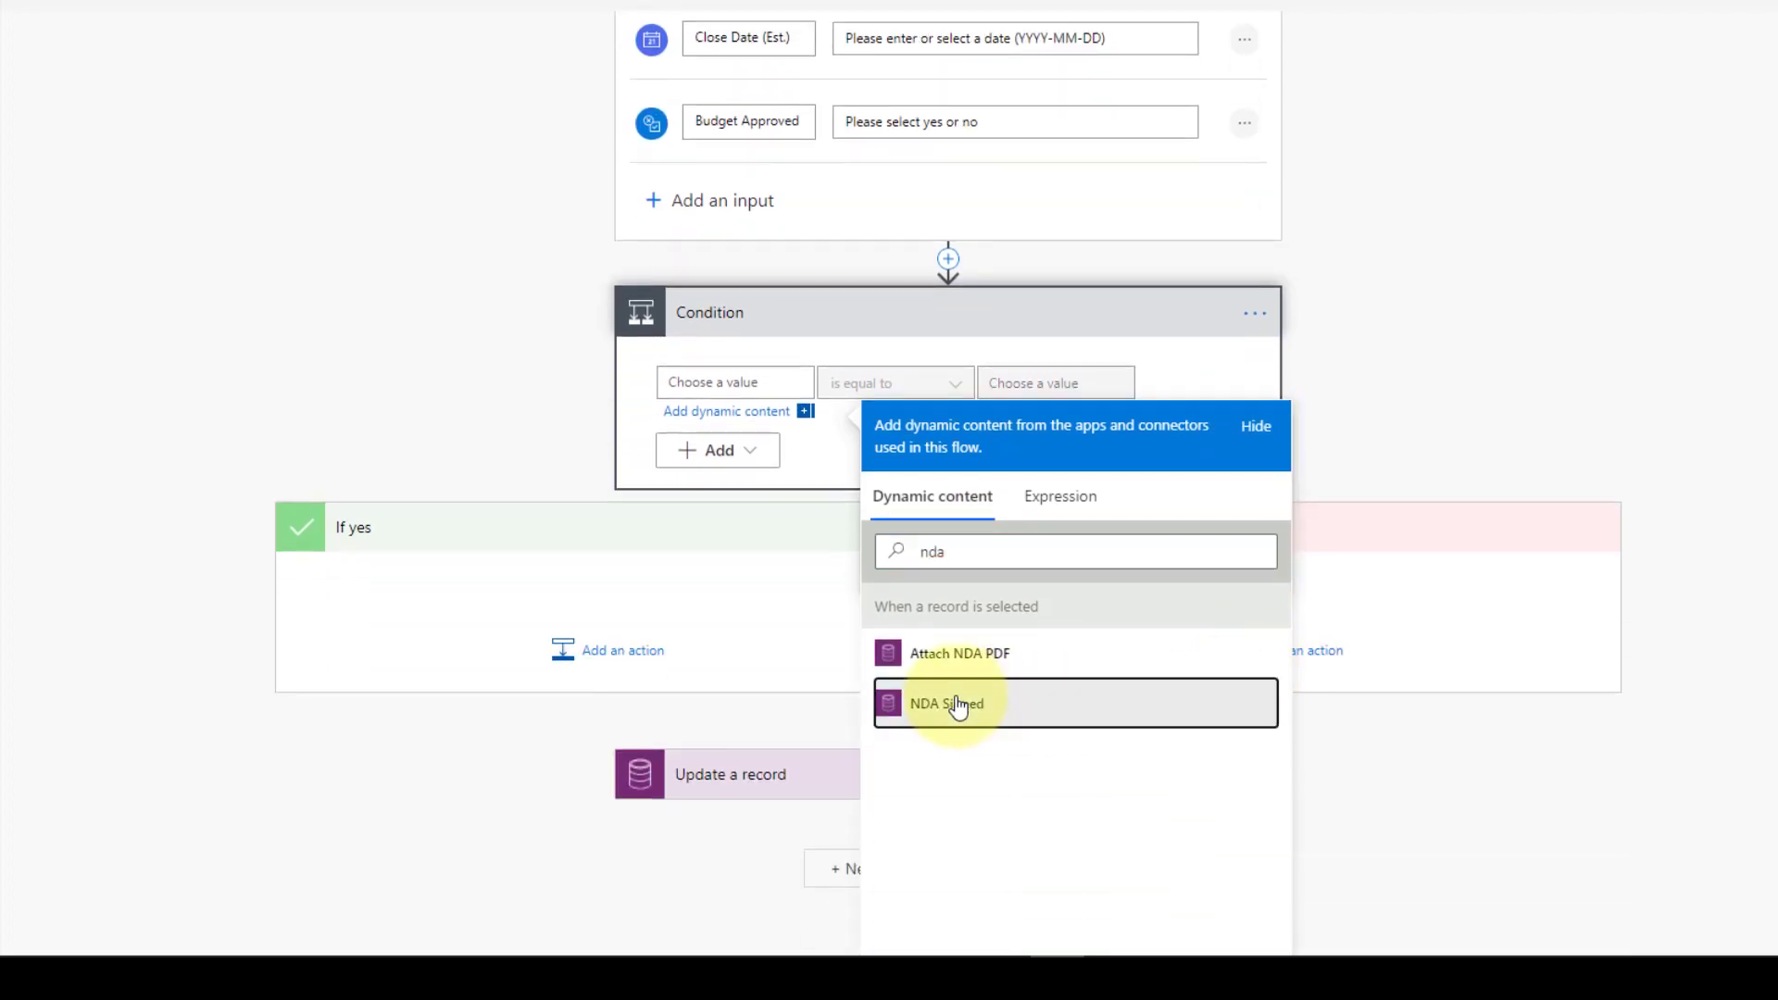
click(964, 708)
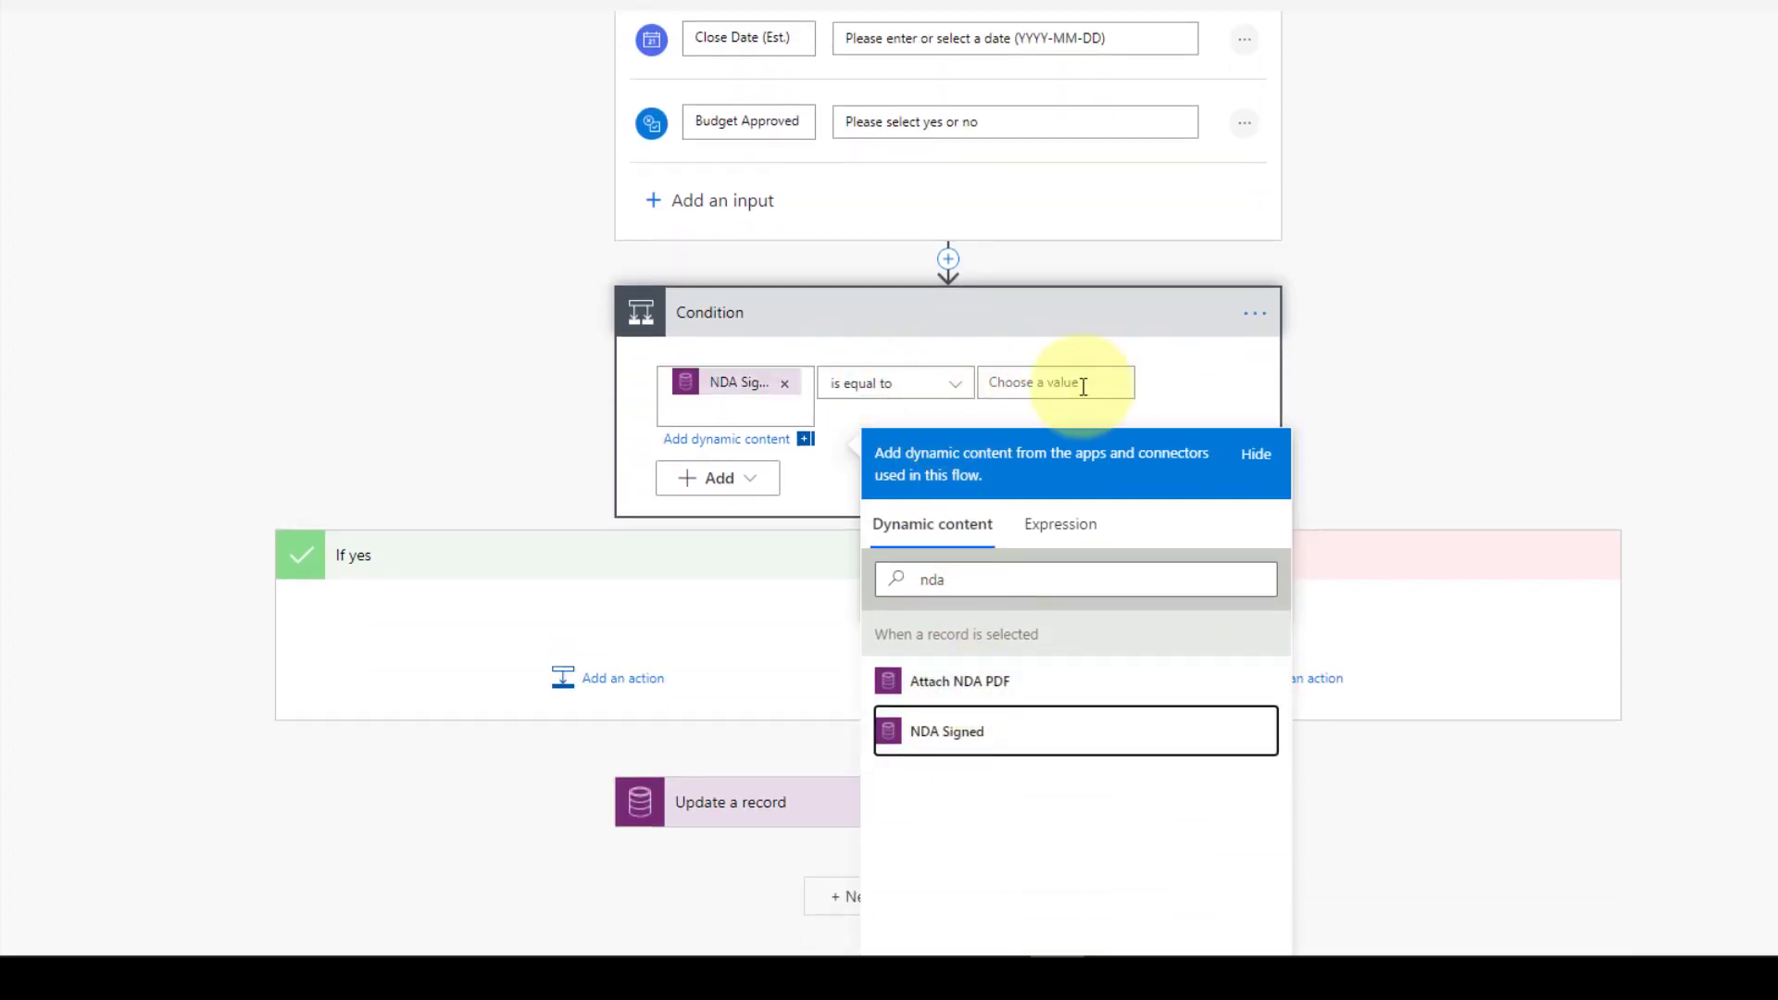
click(1033, 384)
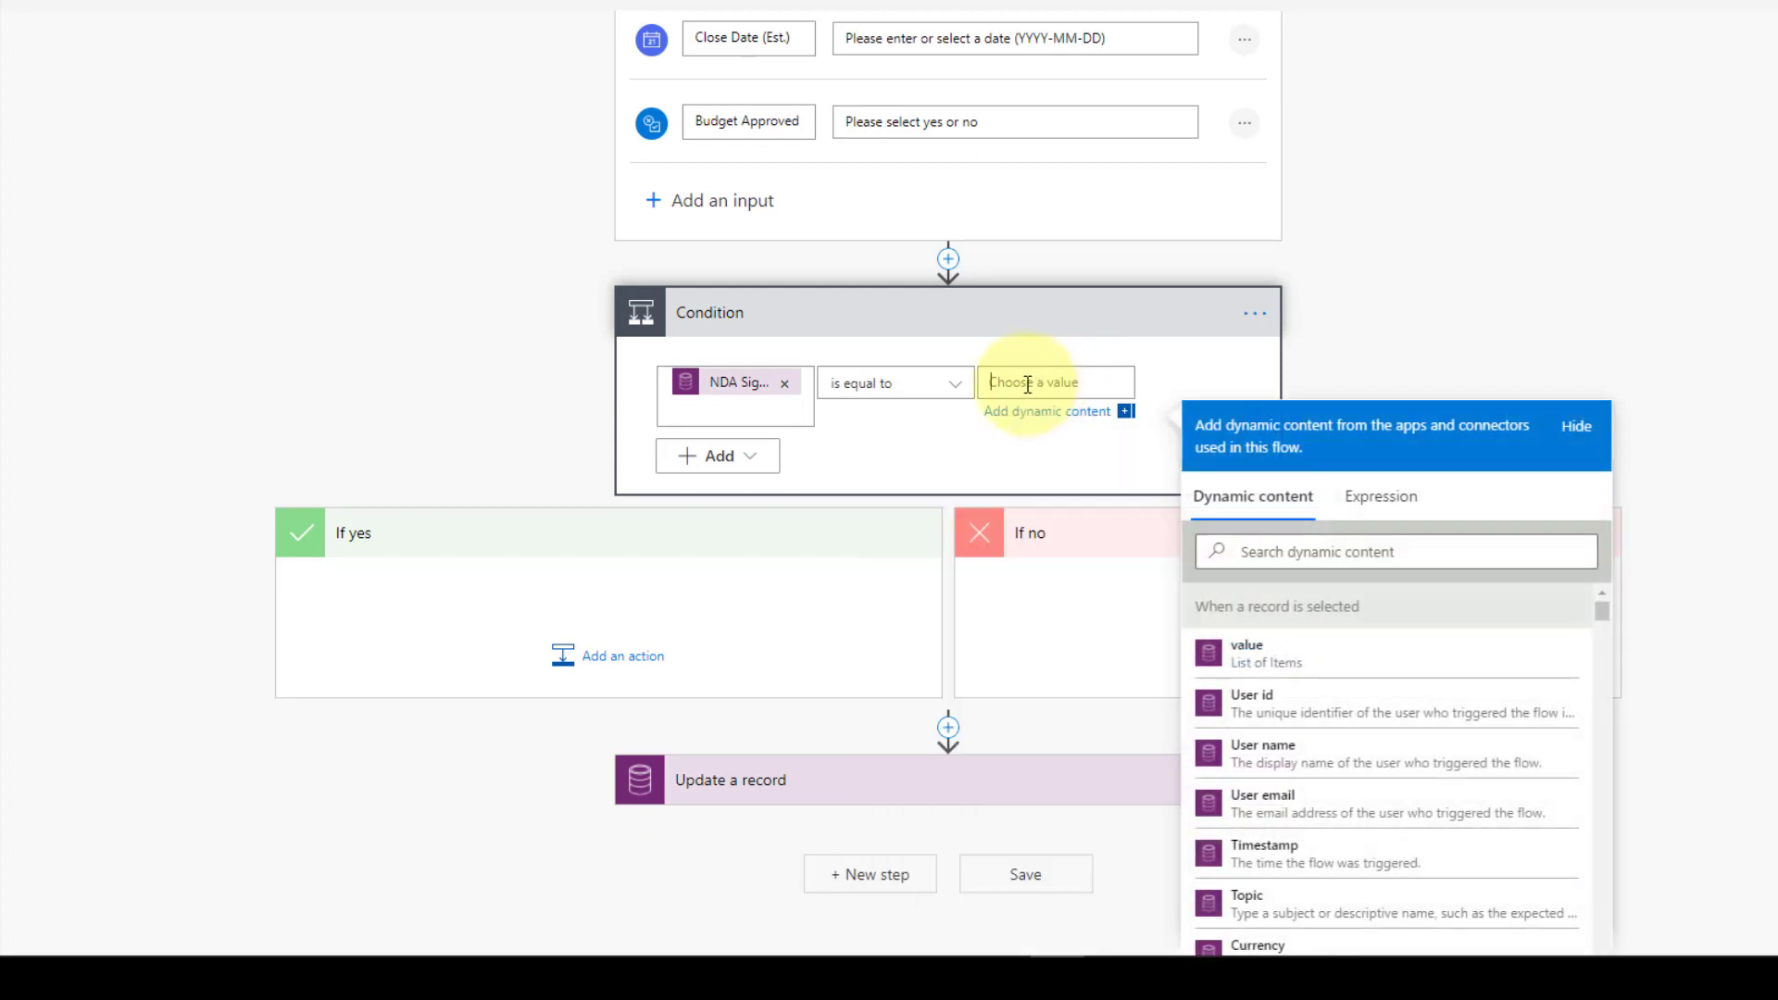
text(no)
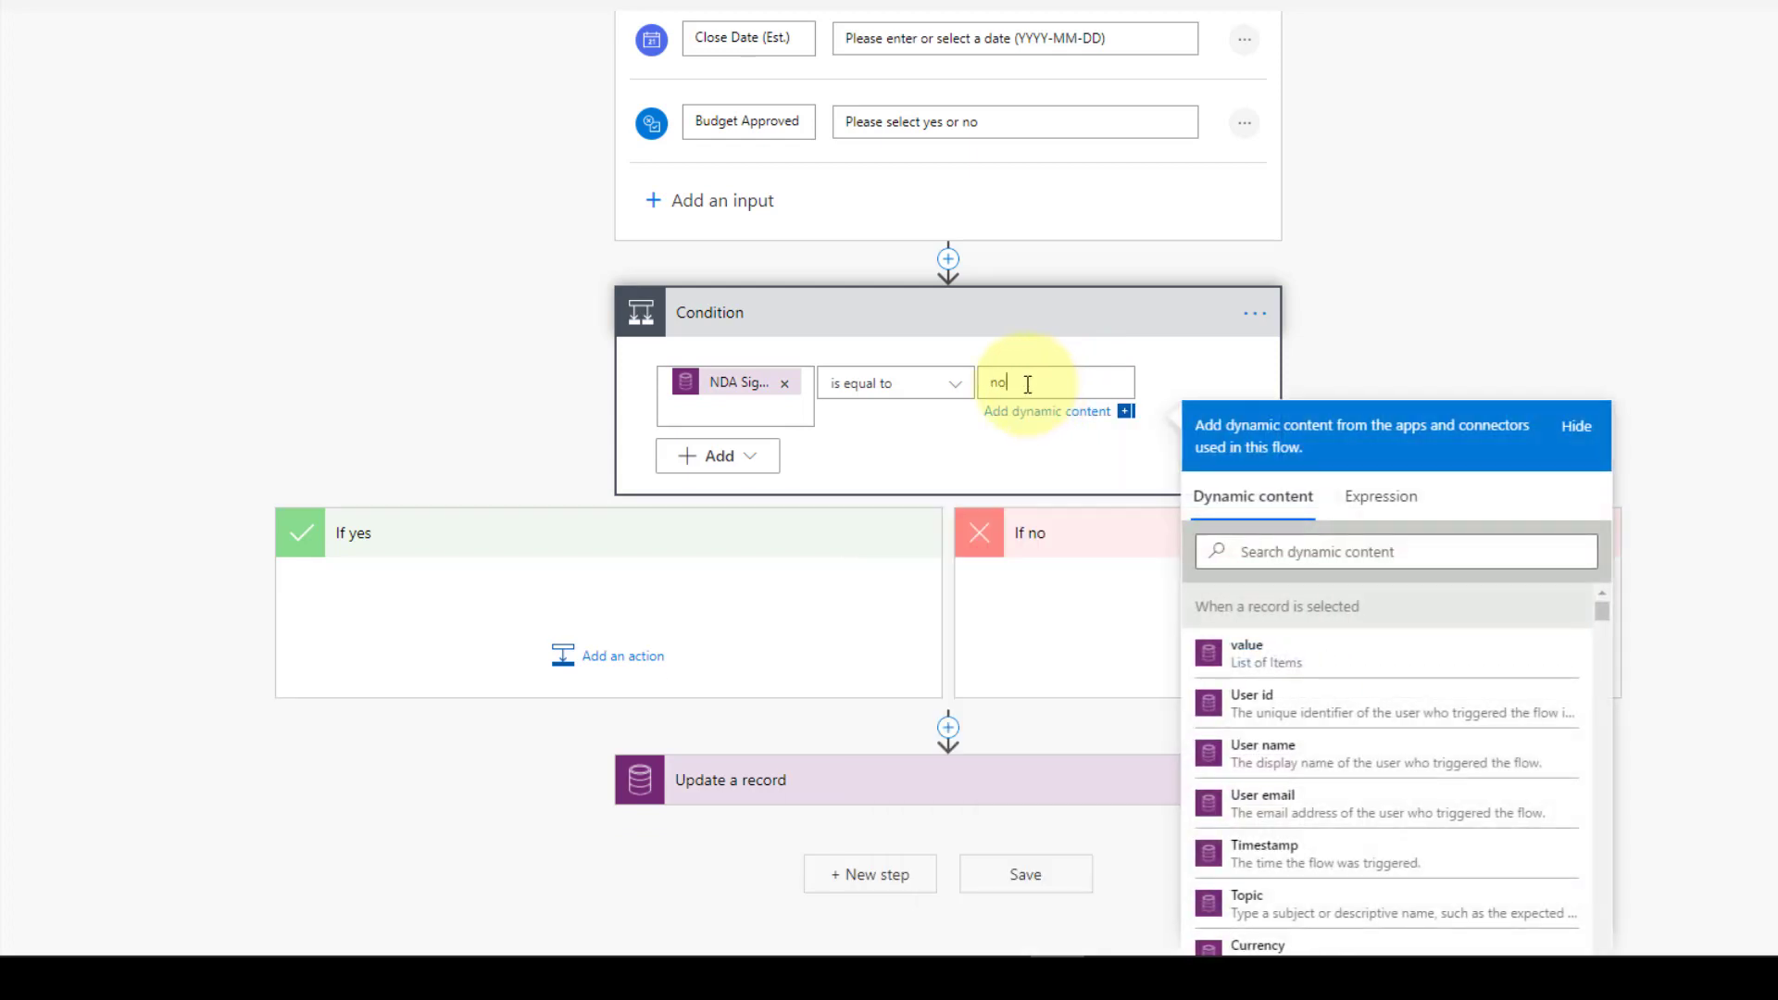
click(1469, 330)
scroll(1036, 443, up, 2)
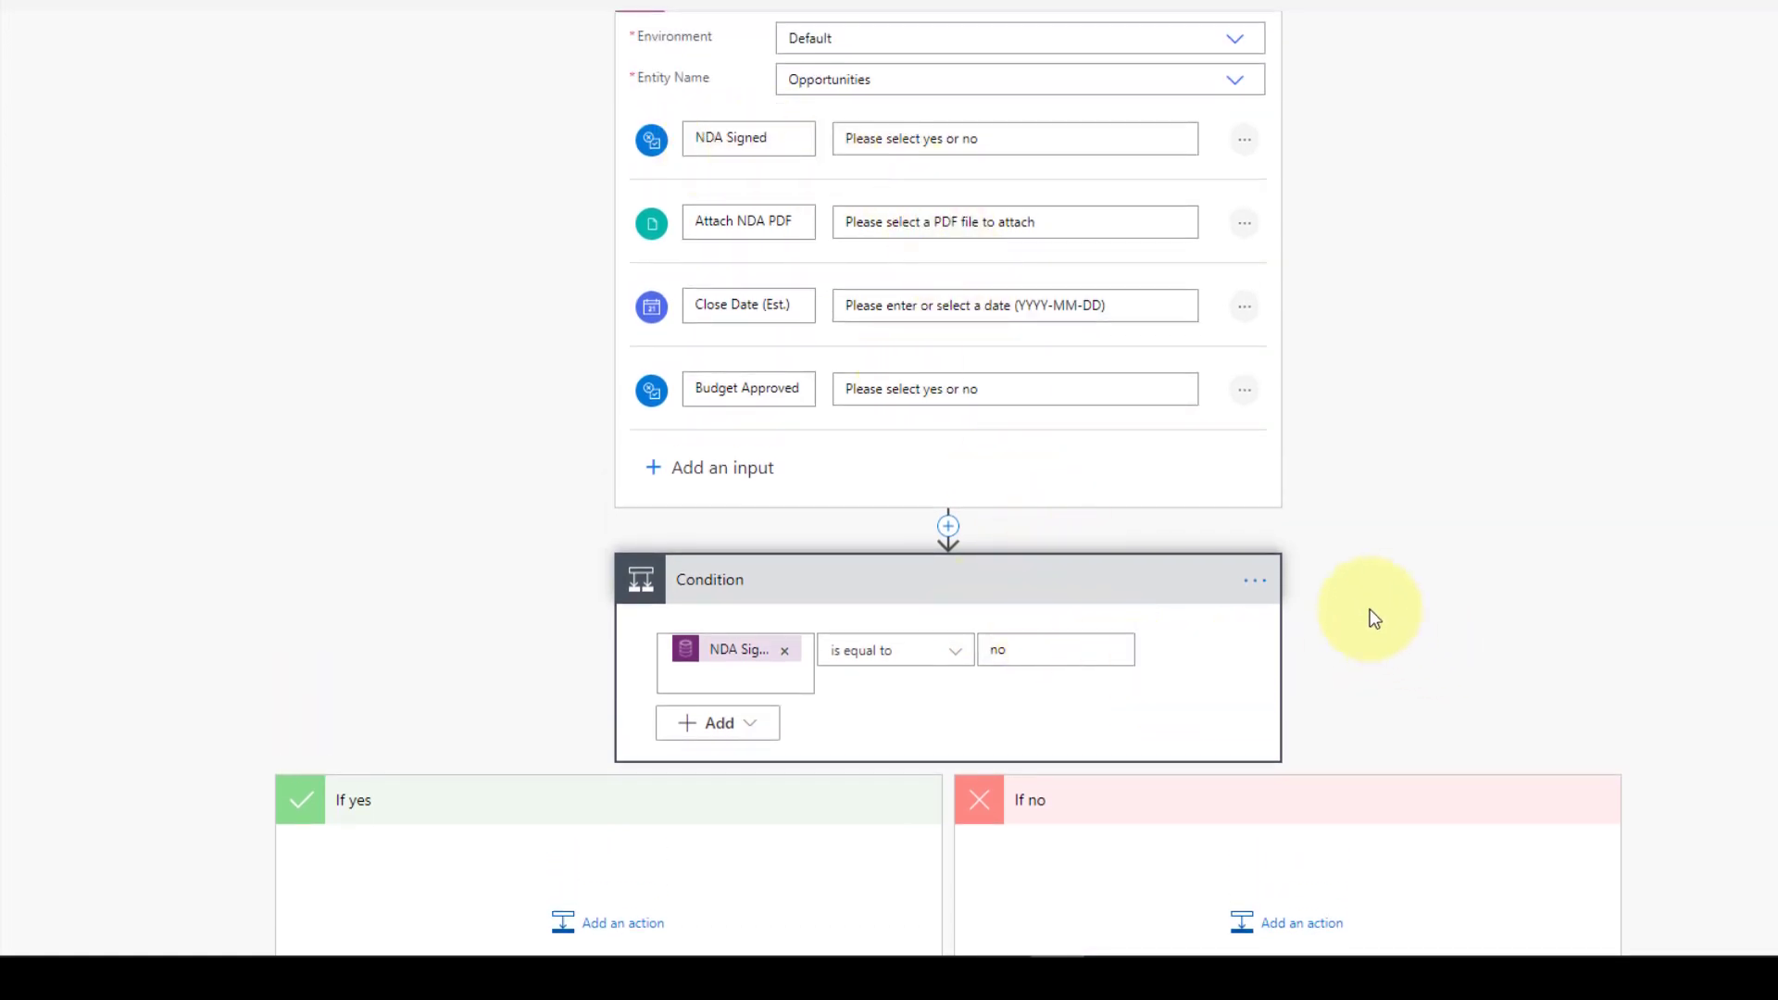
Step: Add a second row to the condition and switch the group operator from And to Or
scroll(1371, 615, down, 1)
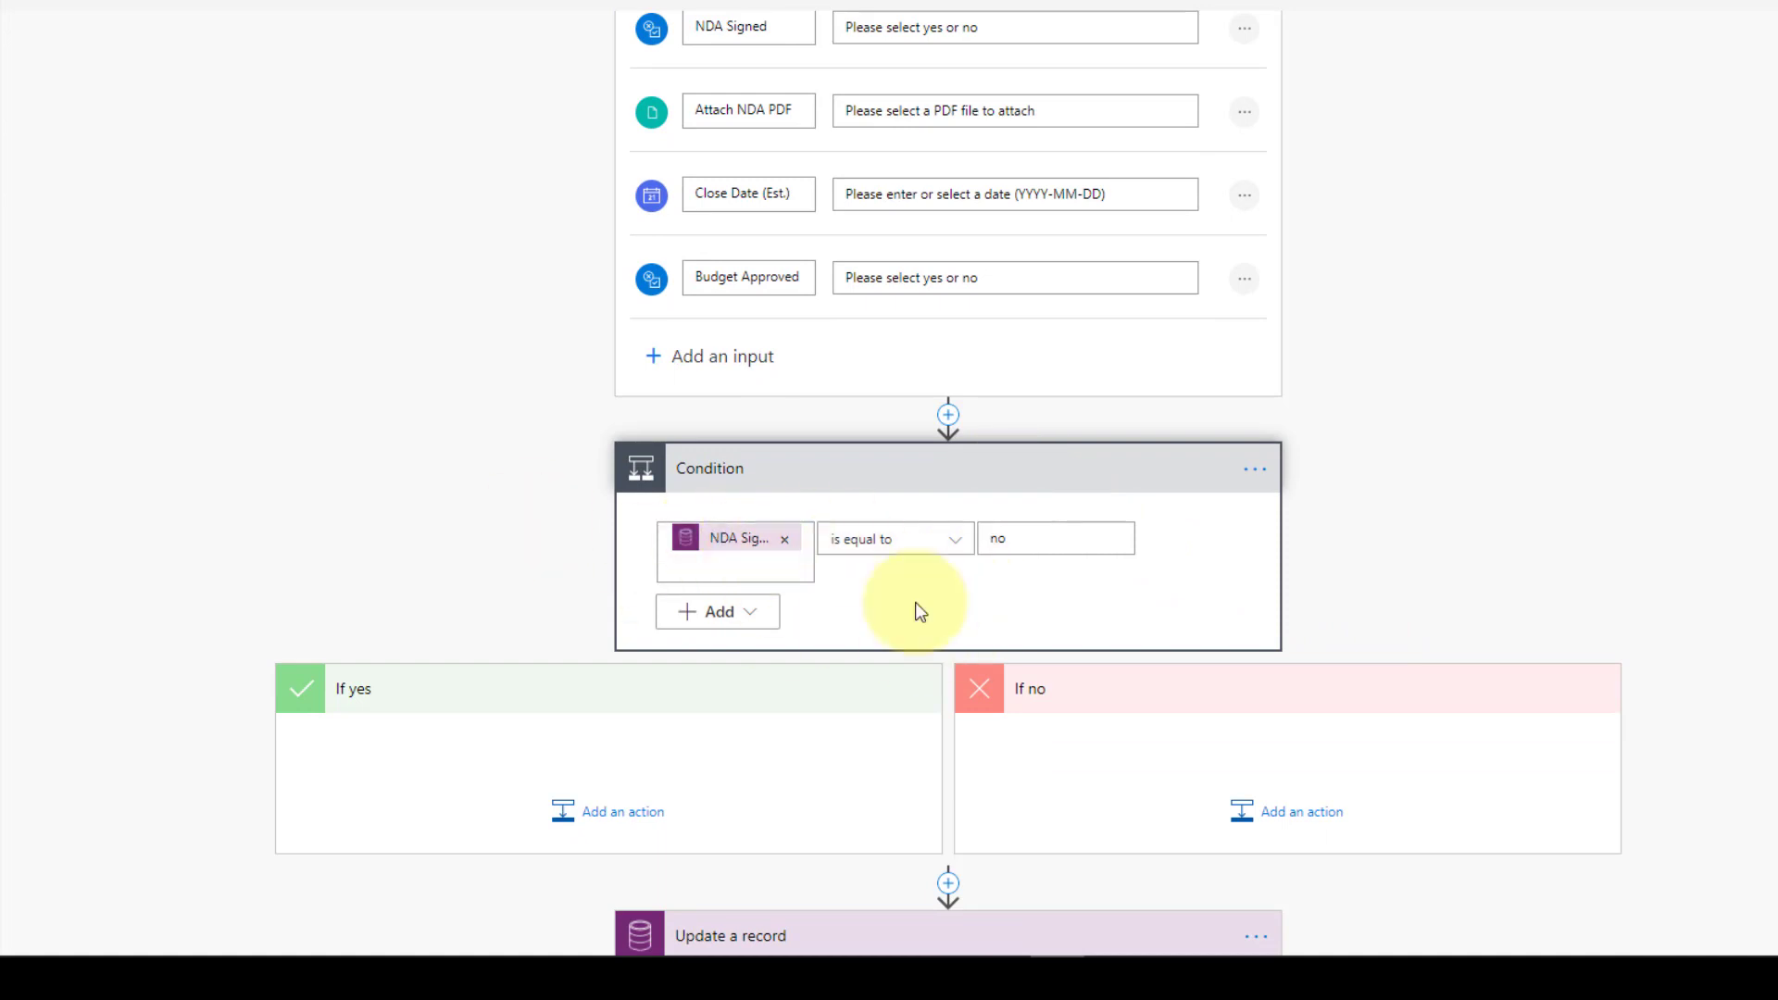
click(758, 620)
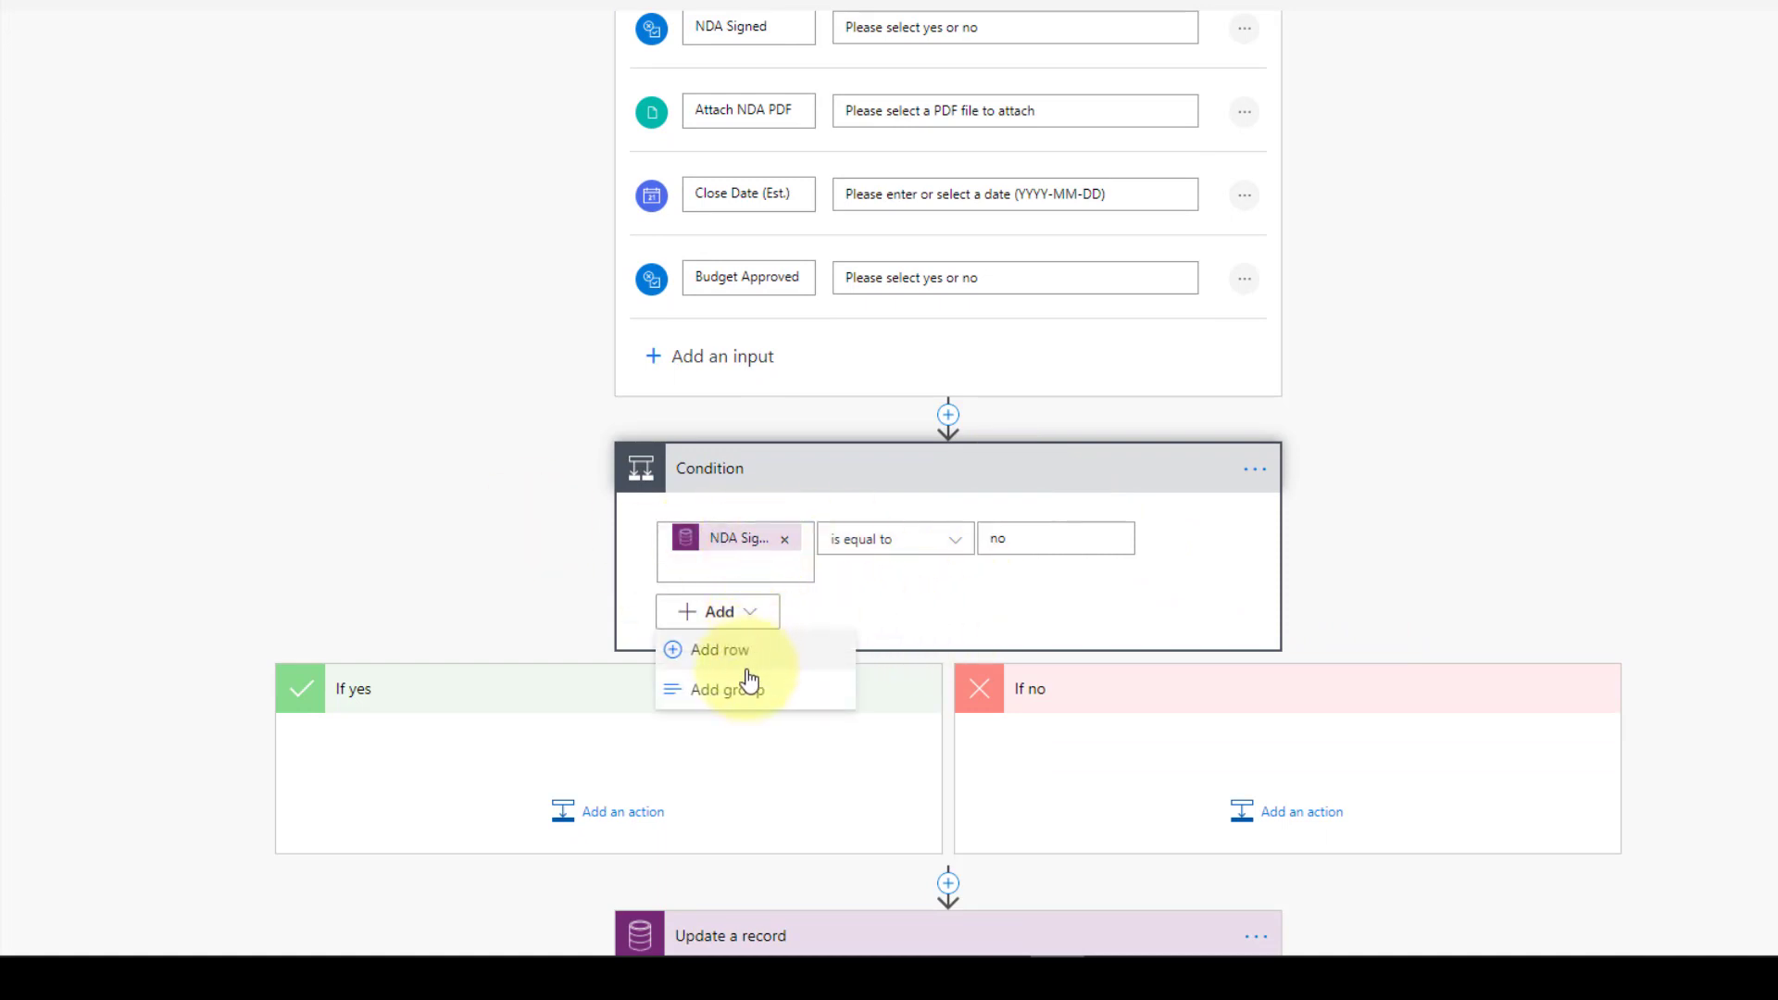
click(720, 650)
click(690, 527)
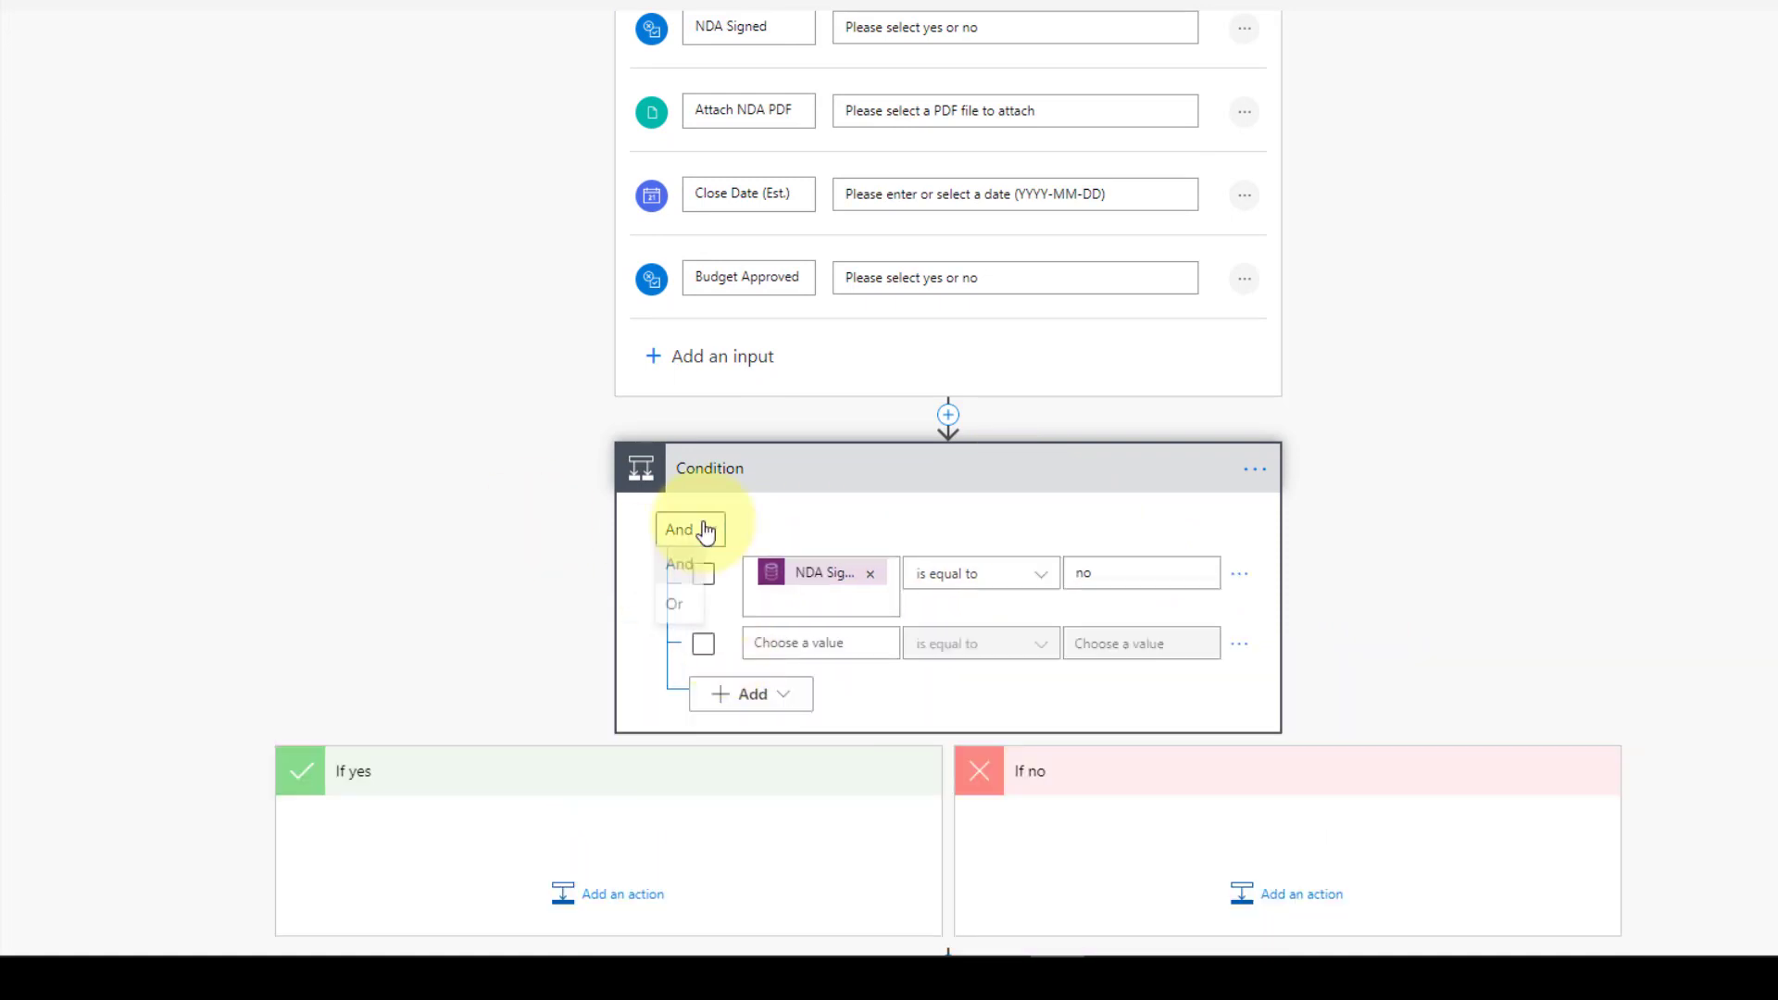
click(687, 598)
Step: Set the second row's left value to the dynamic Budget Approved field, clearing a mistyped entry
click(820, 643)
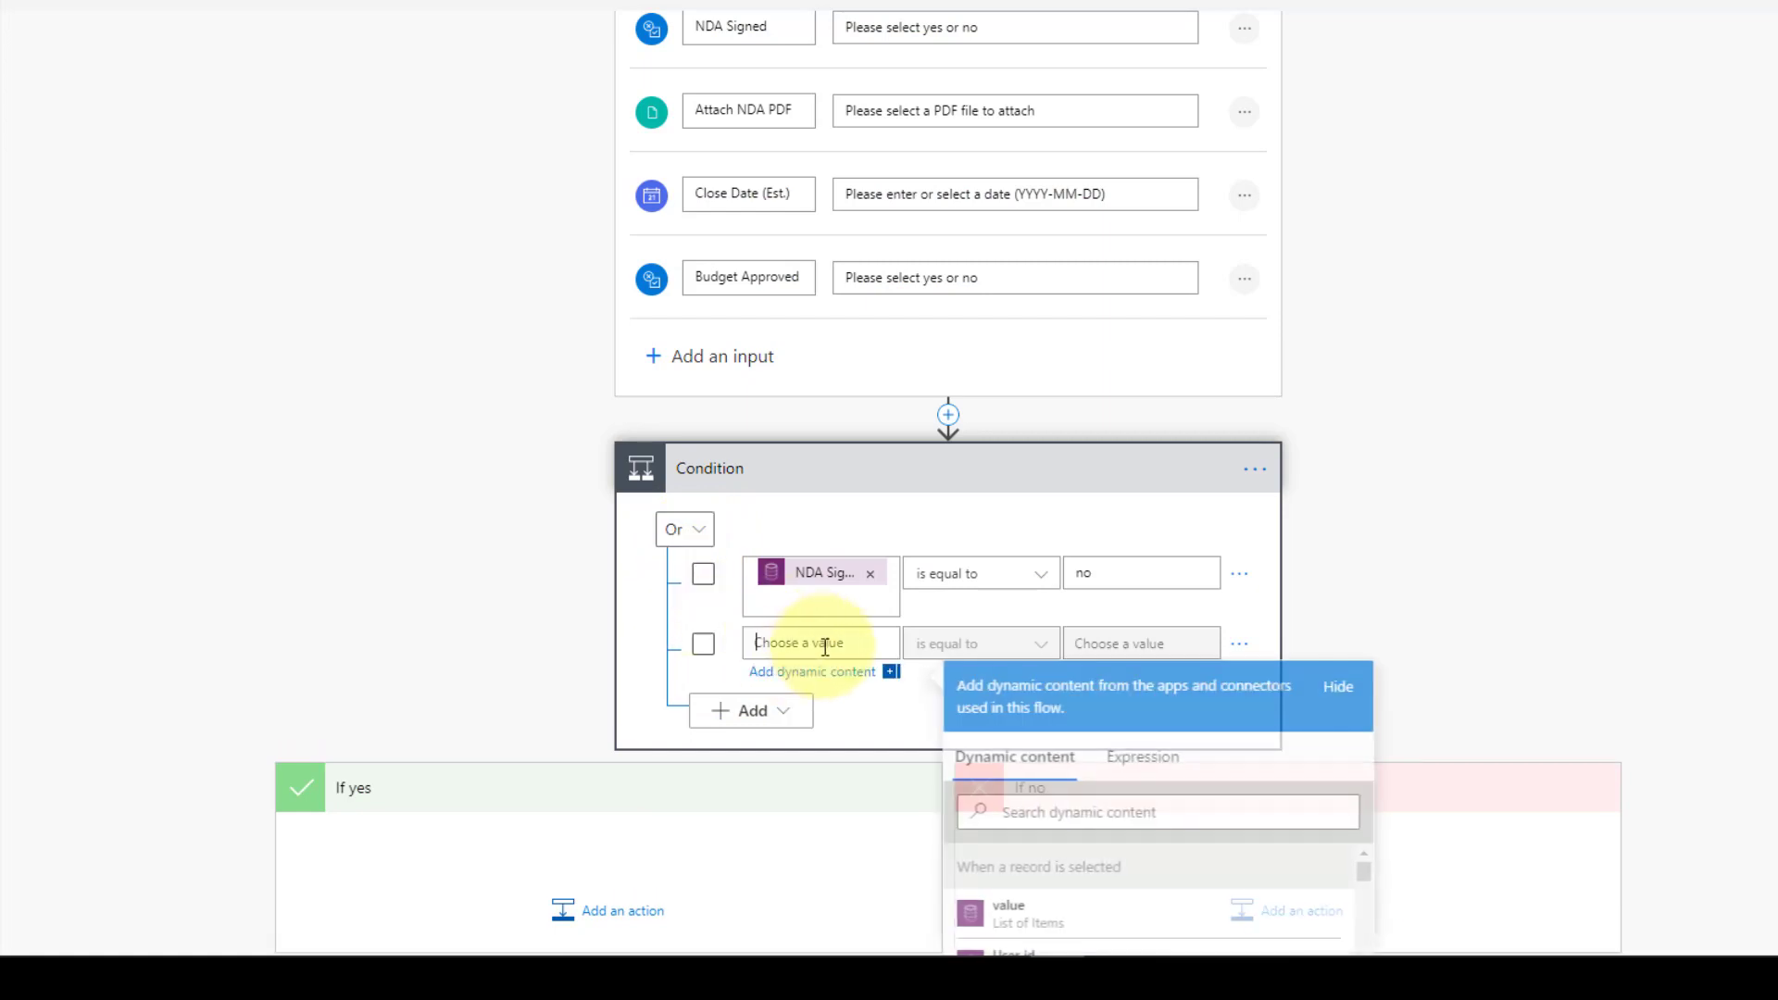
text(bud)
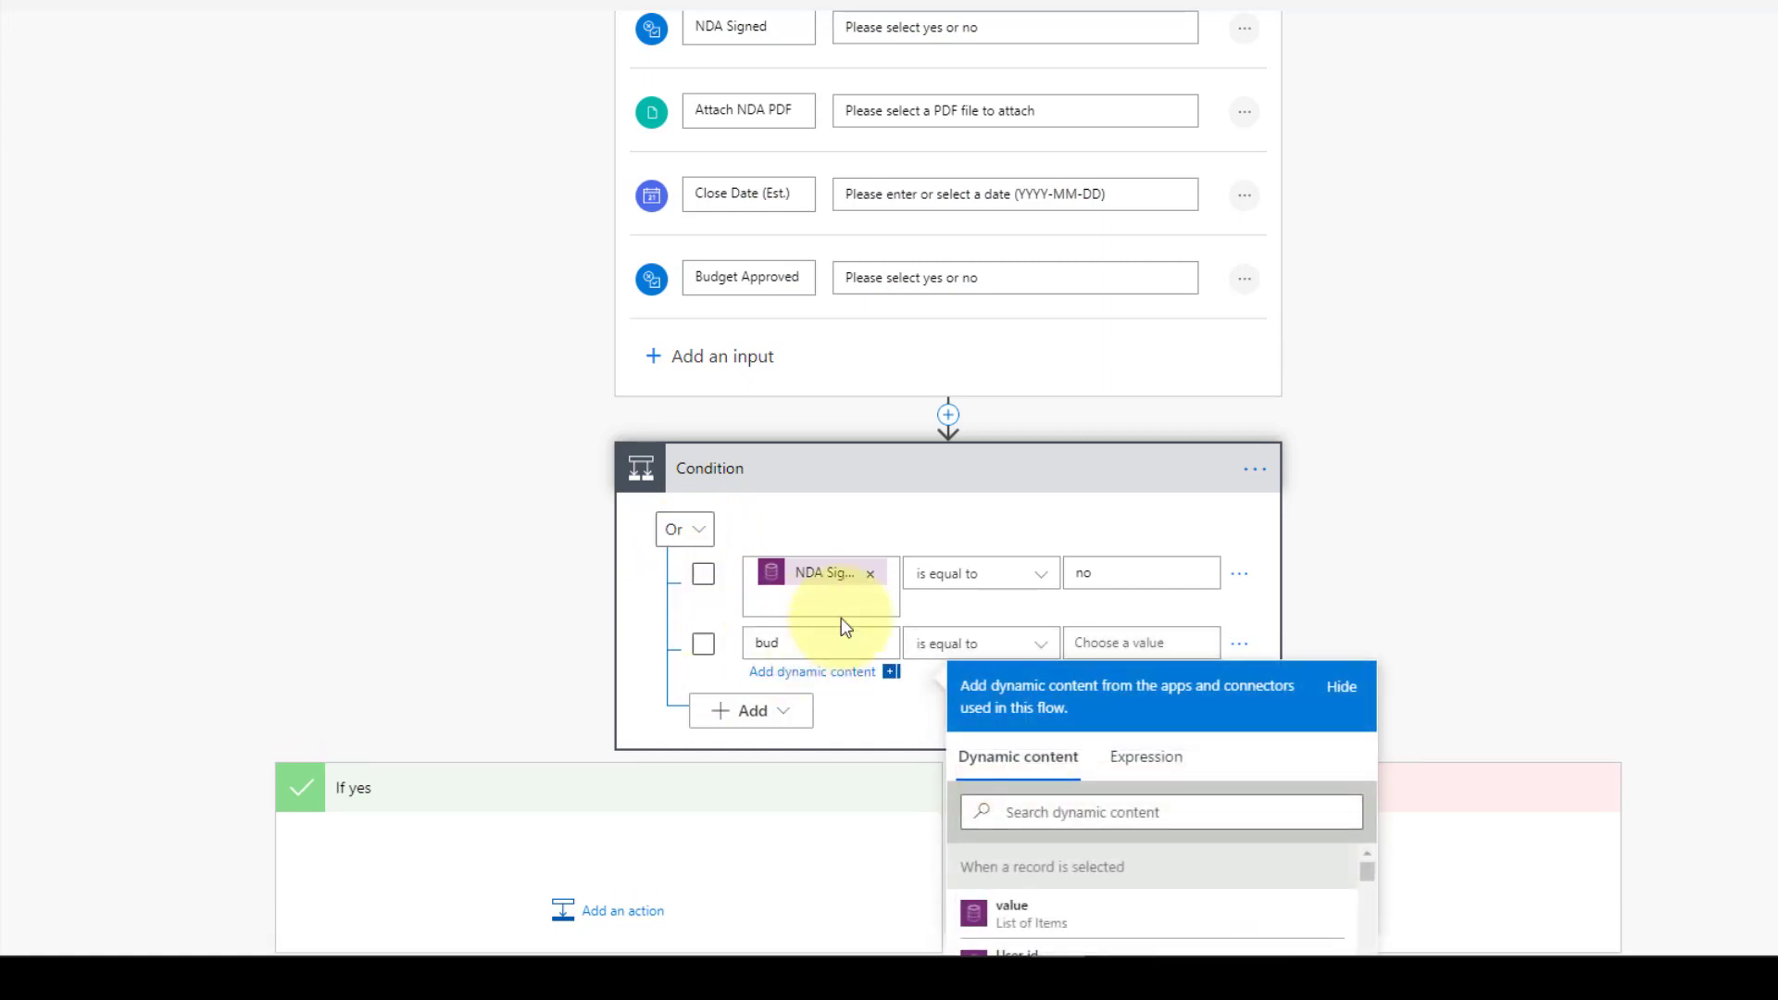
drag(815, 641, 543, 578)
key(BackSpace)
click(1122, 814)
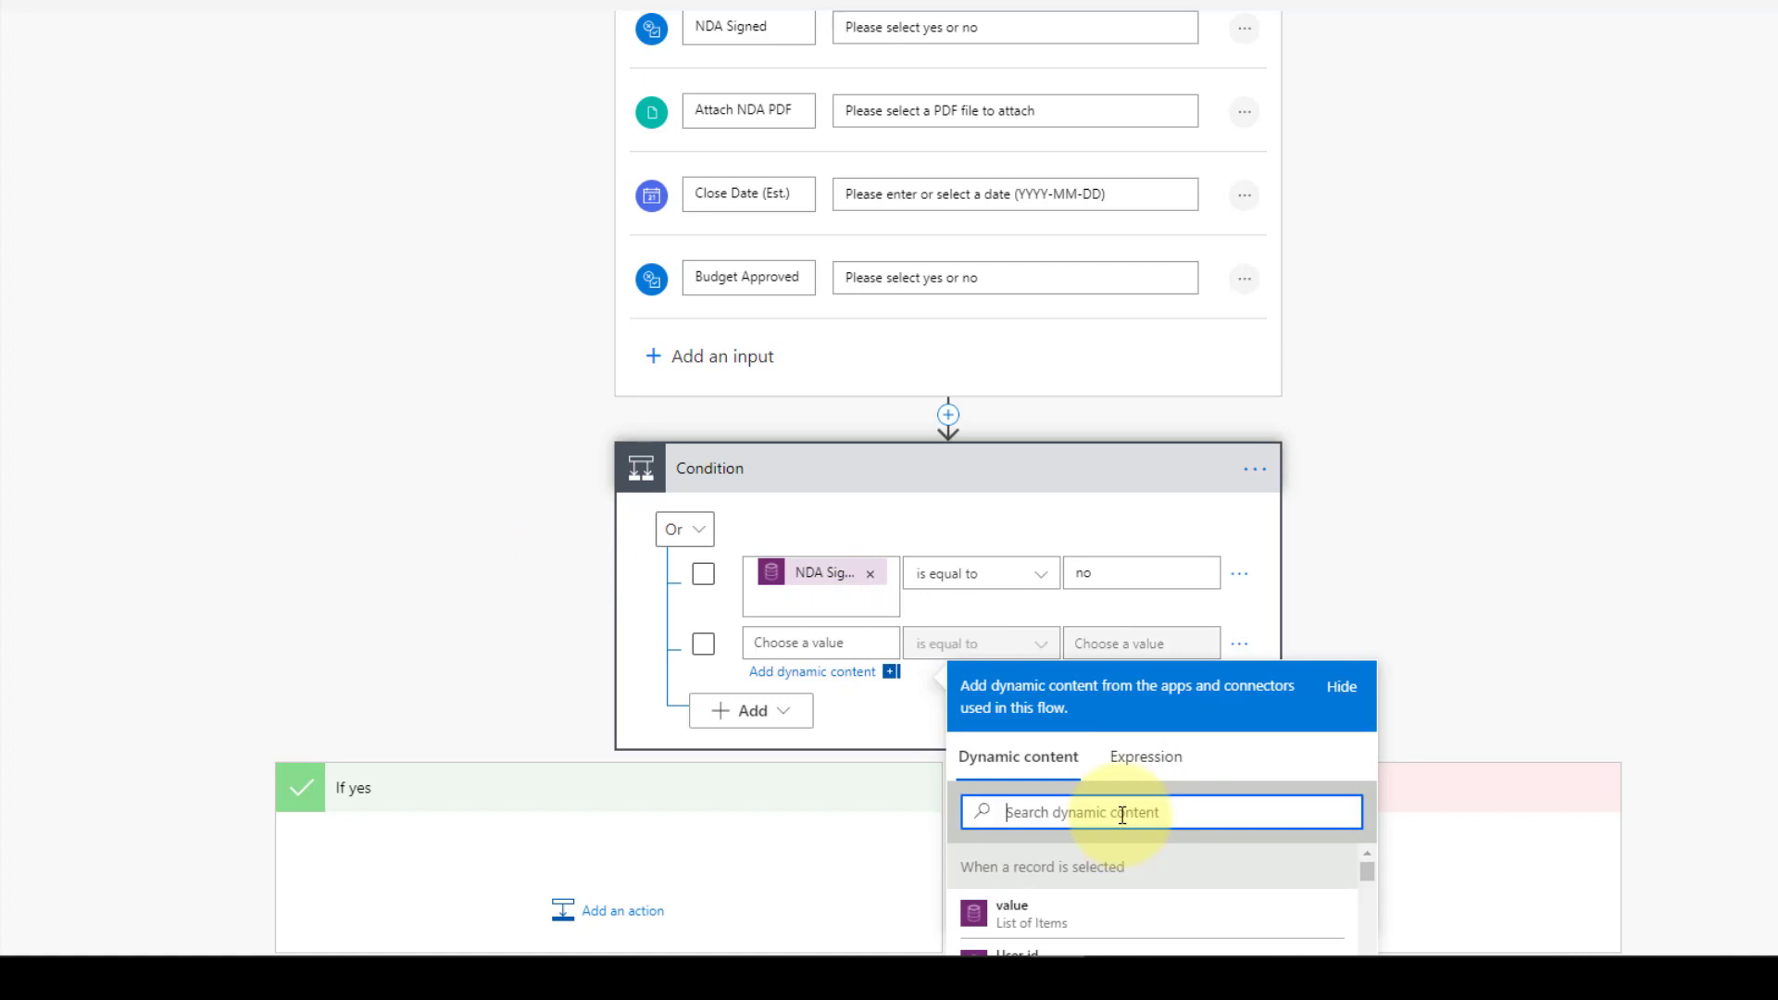
text(bud)
scroll(1130, 806, down, 3)
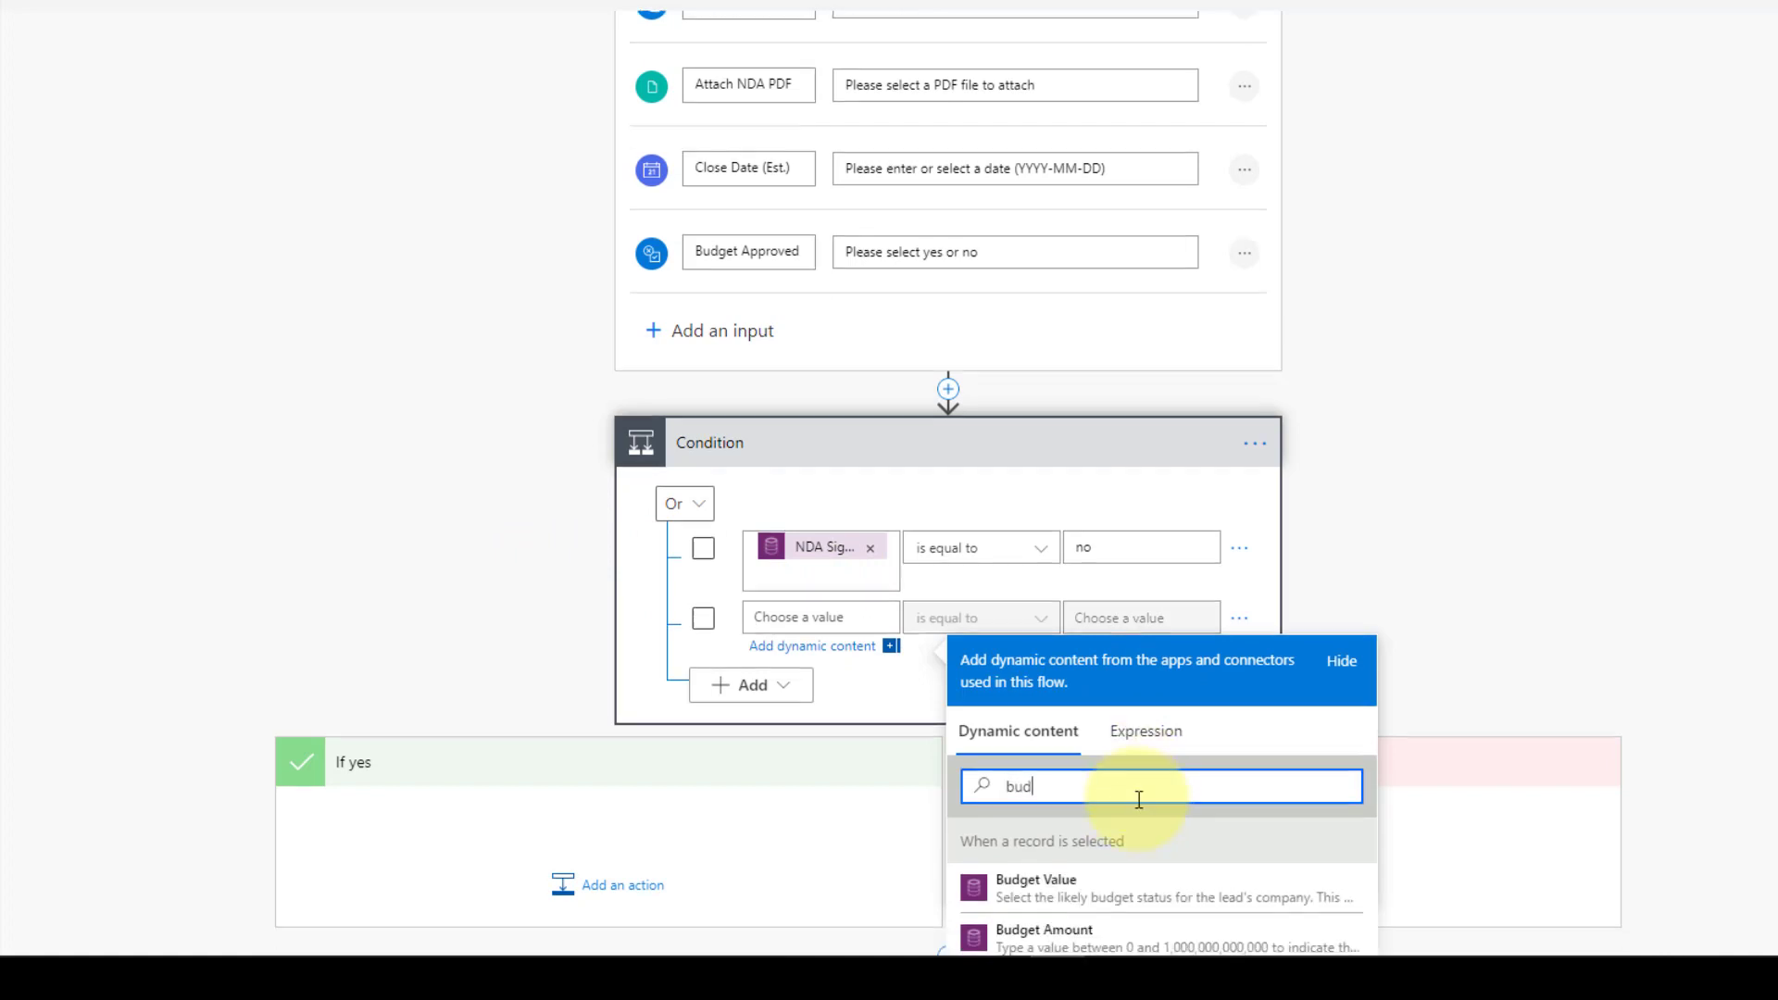
click(1080, 839)
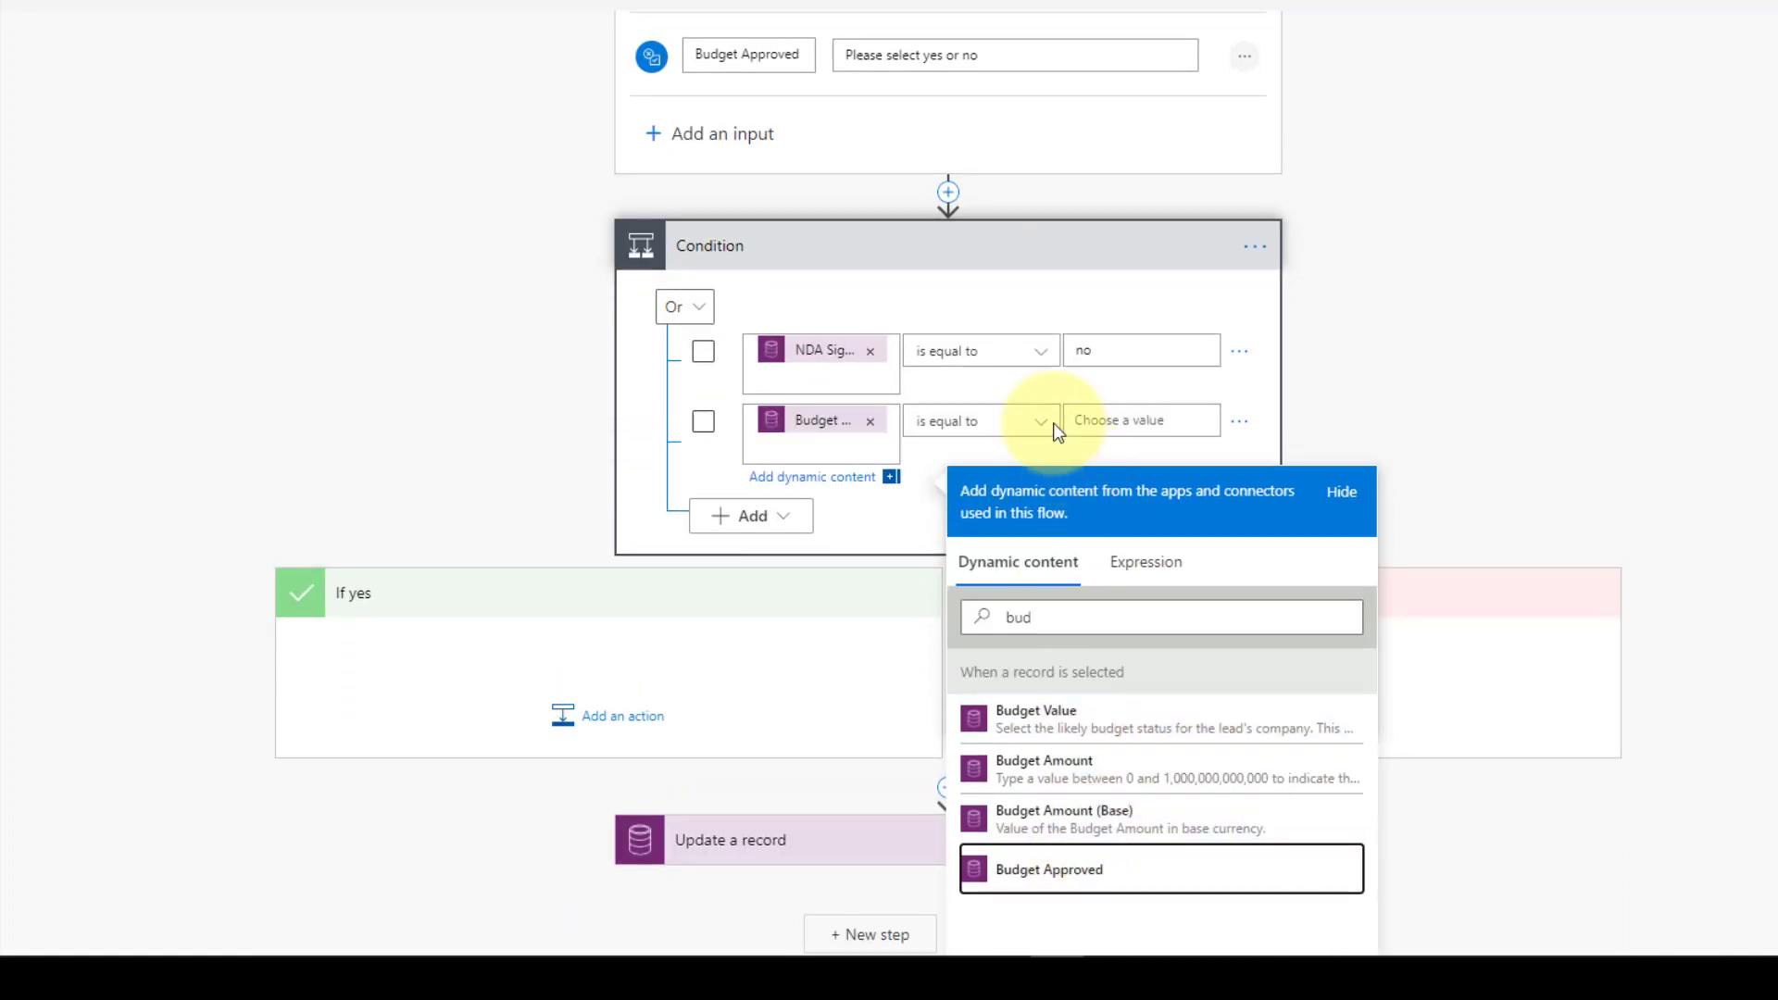
Step: Compare Budget Approved with 'no' and close the dynamic content list
click(1154, 422)
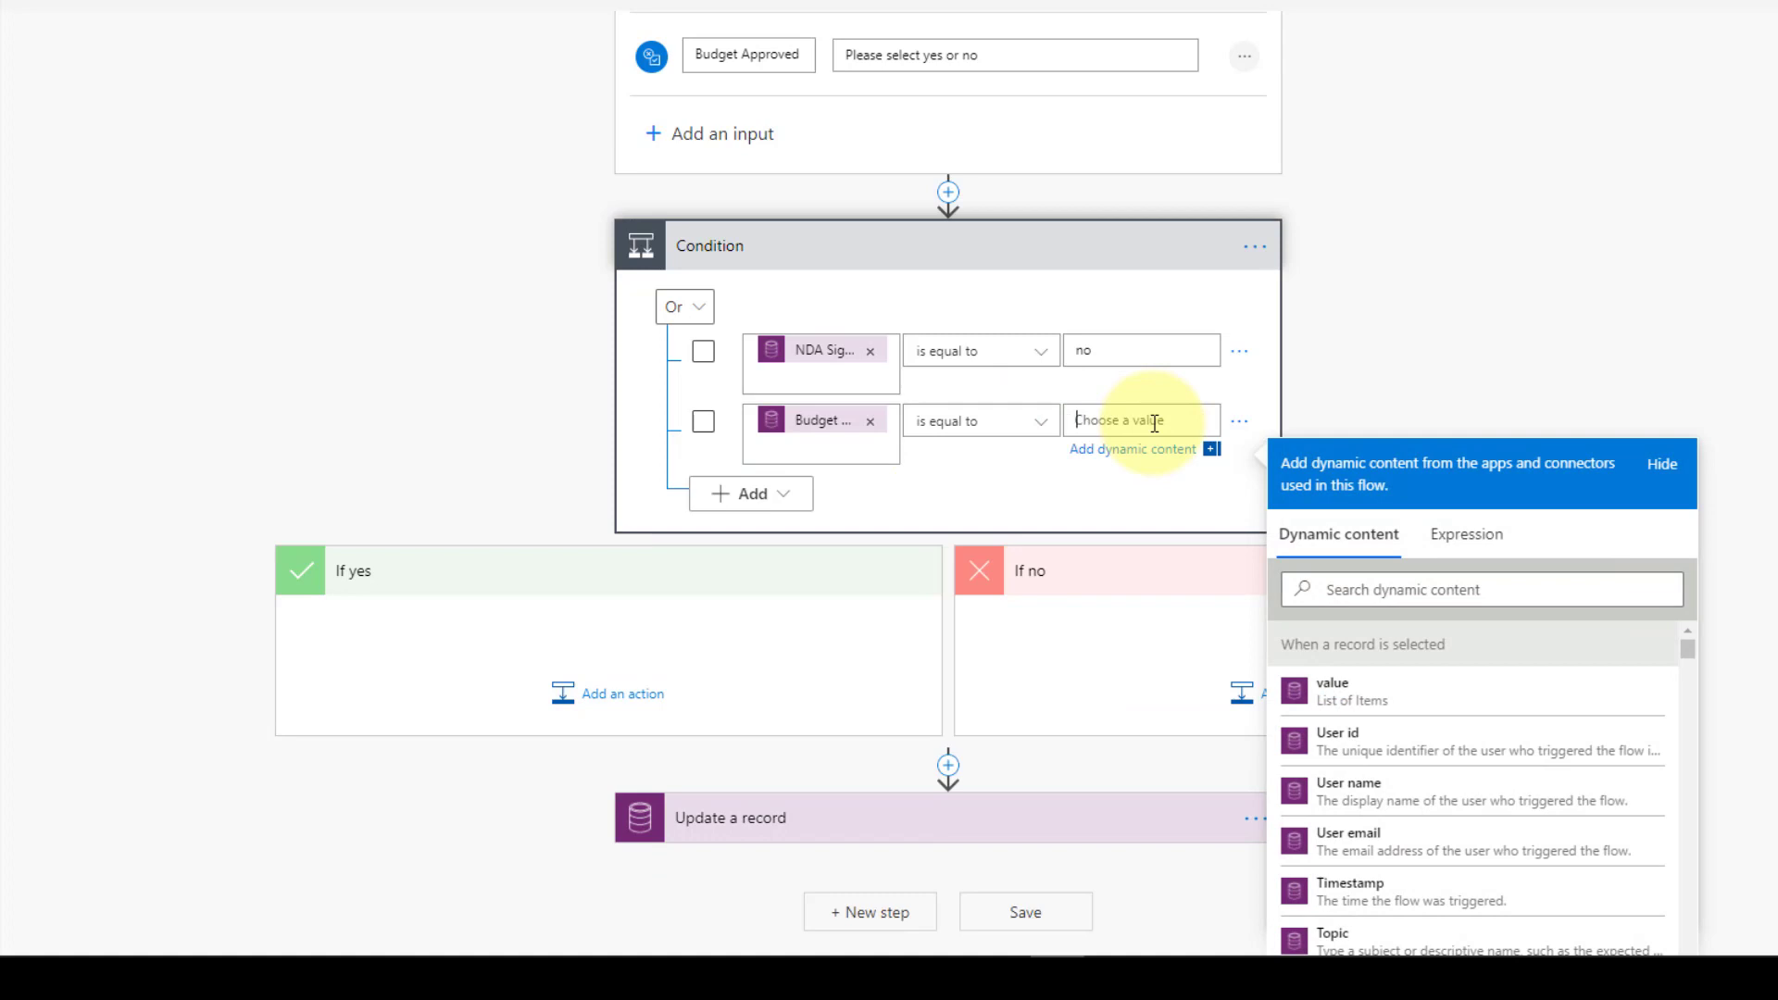
text(no)
scroll(1148, 363, up, 2)
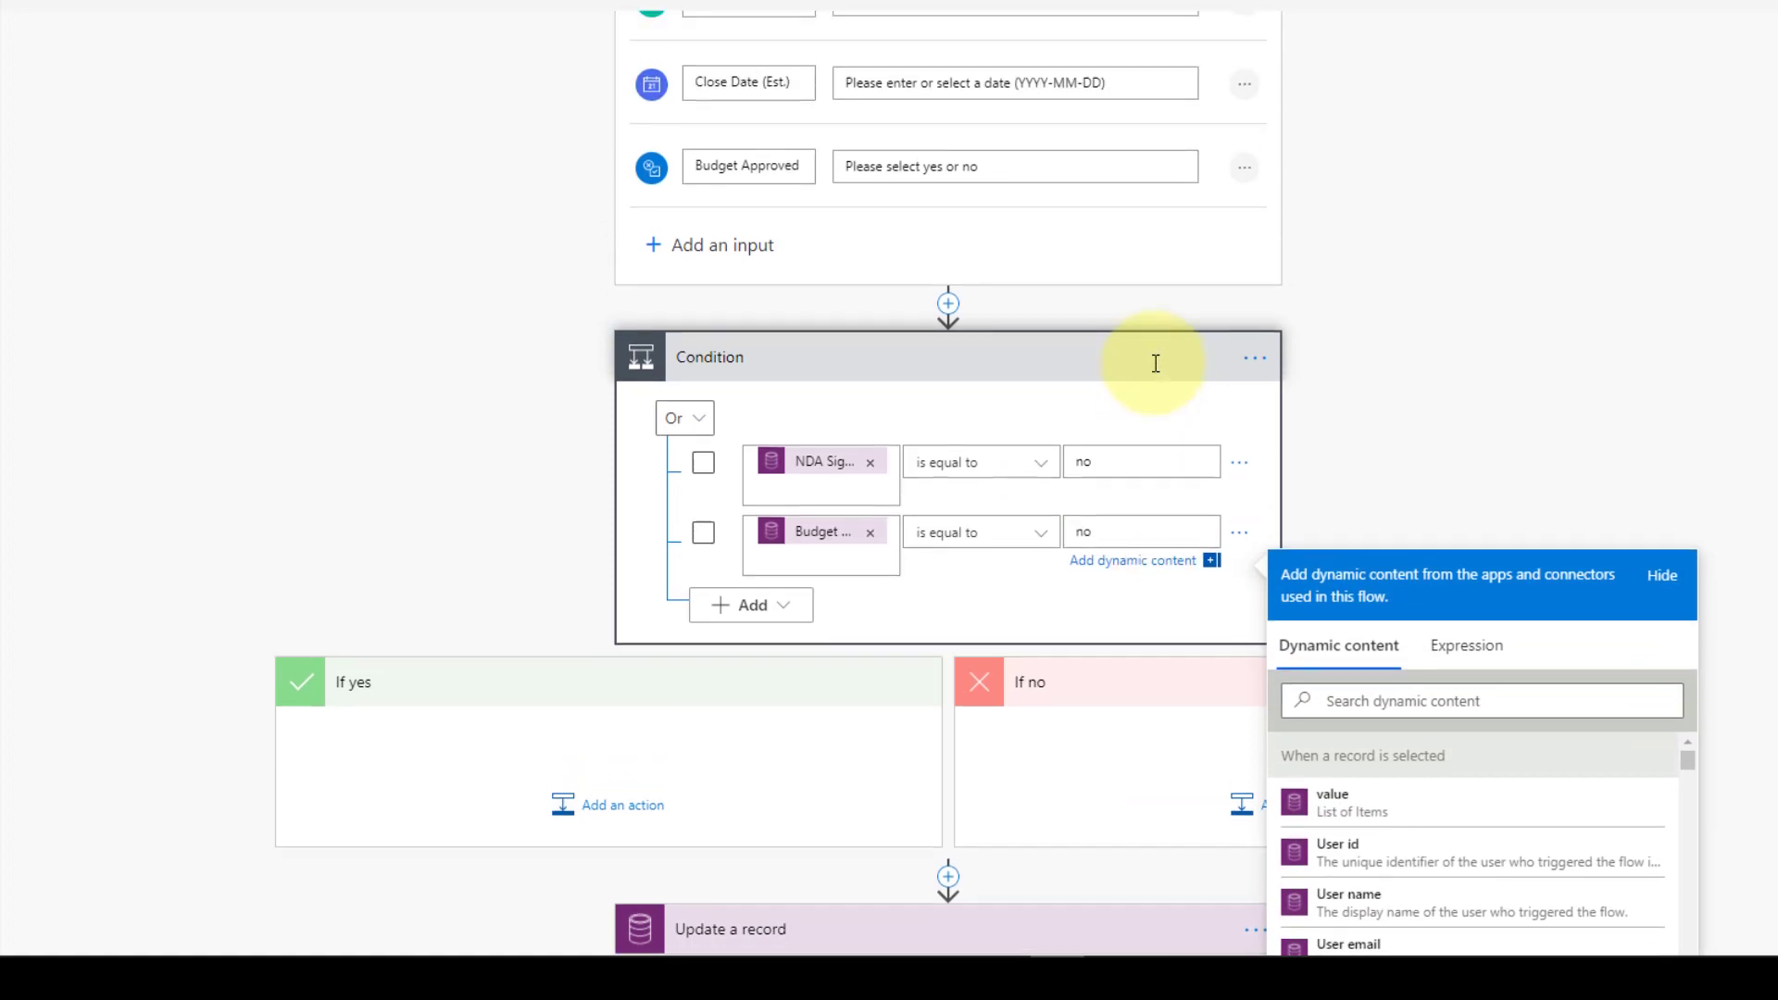
scroll(796, 180, up, 3)
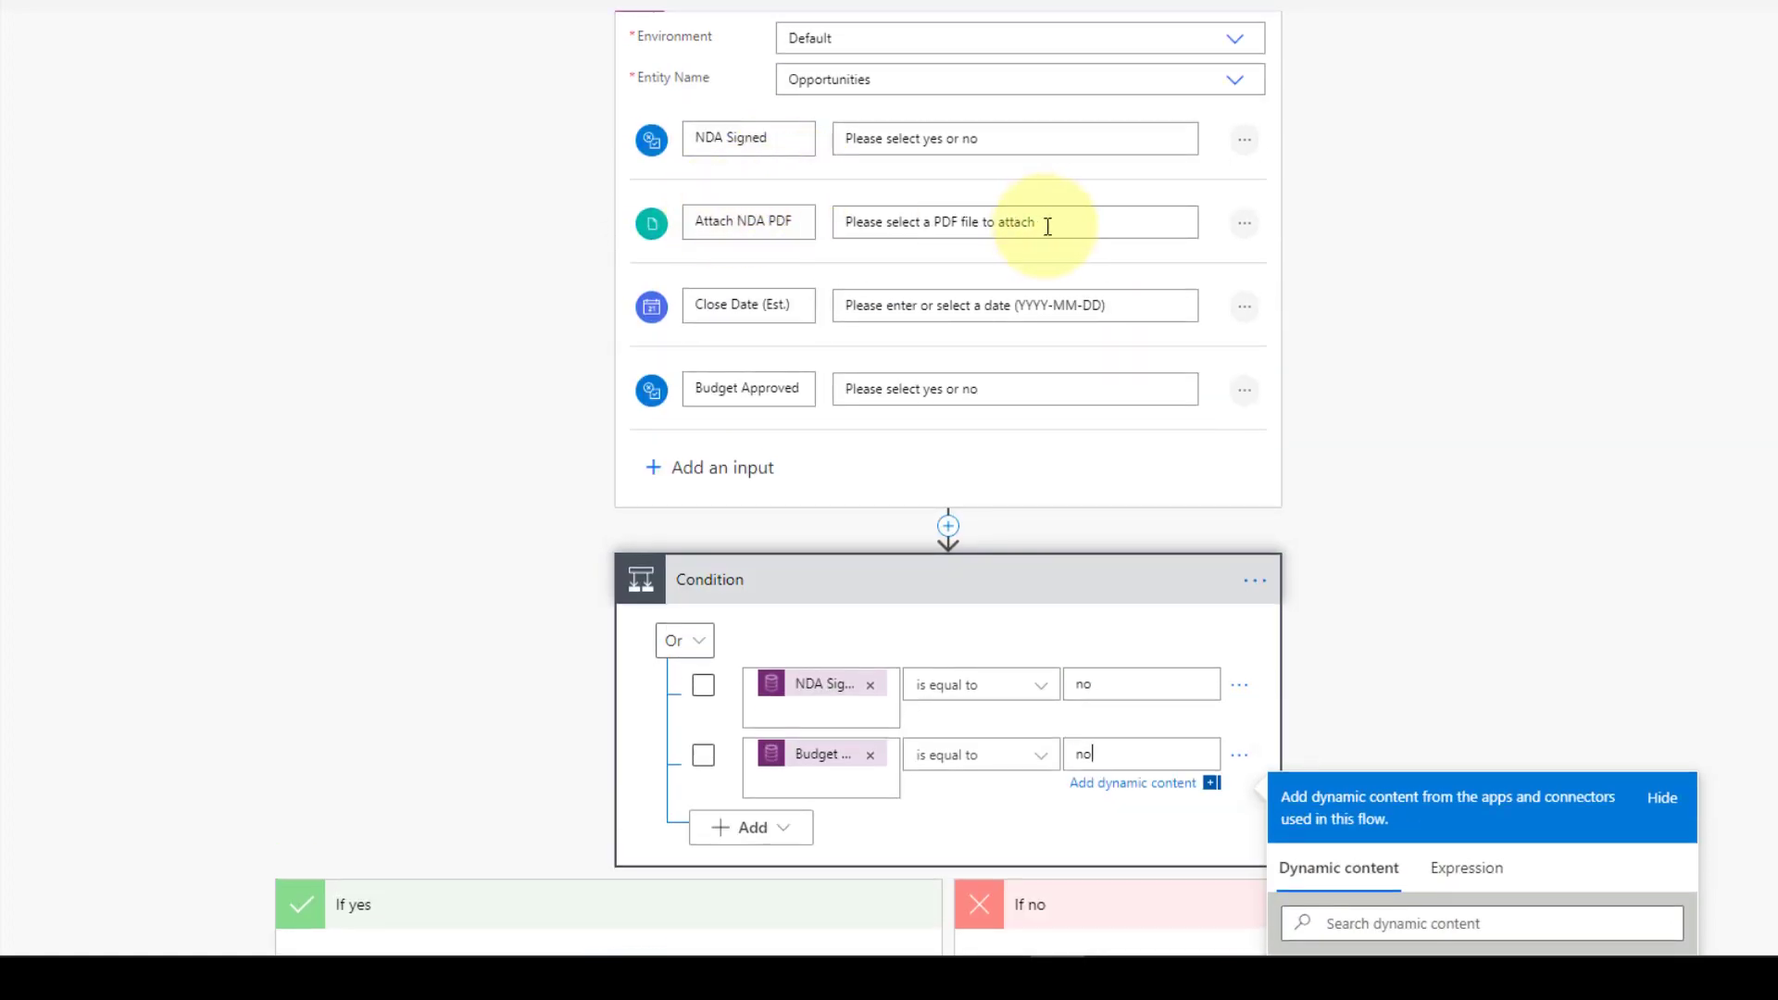
drag(1002, 141, 844, 147)
click(1389, 159)
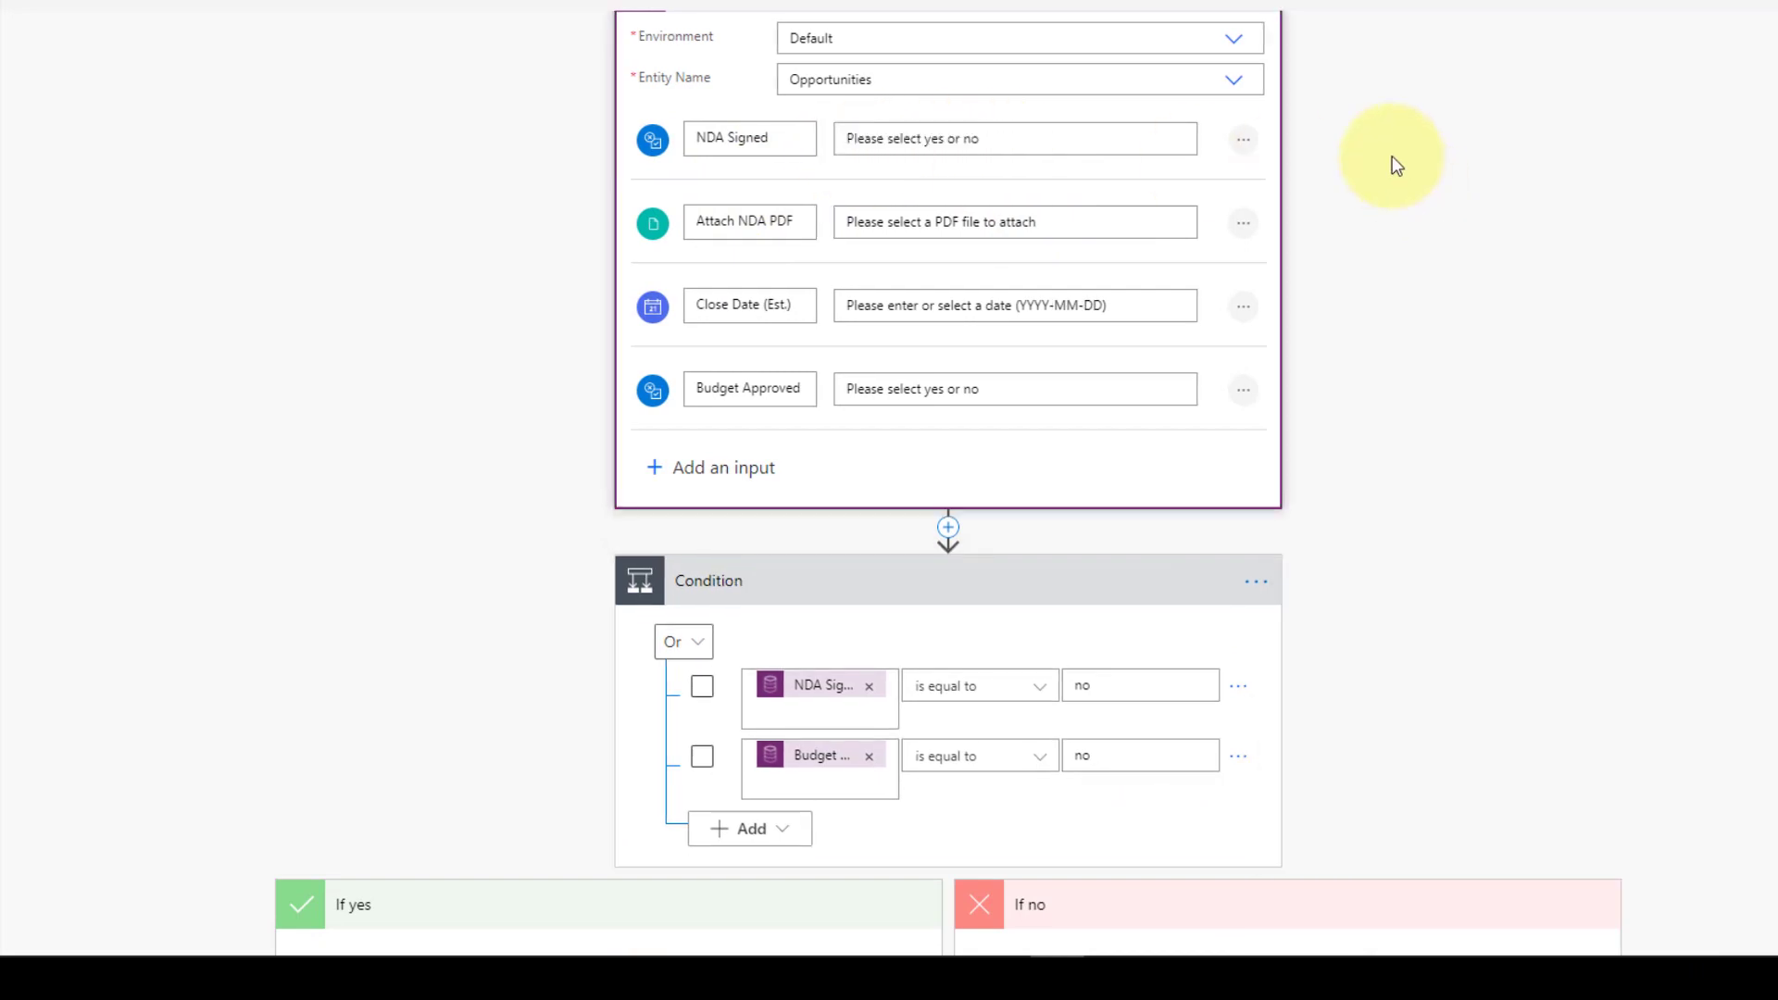
scroll(1475, 331, down, 2)
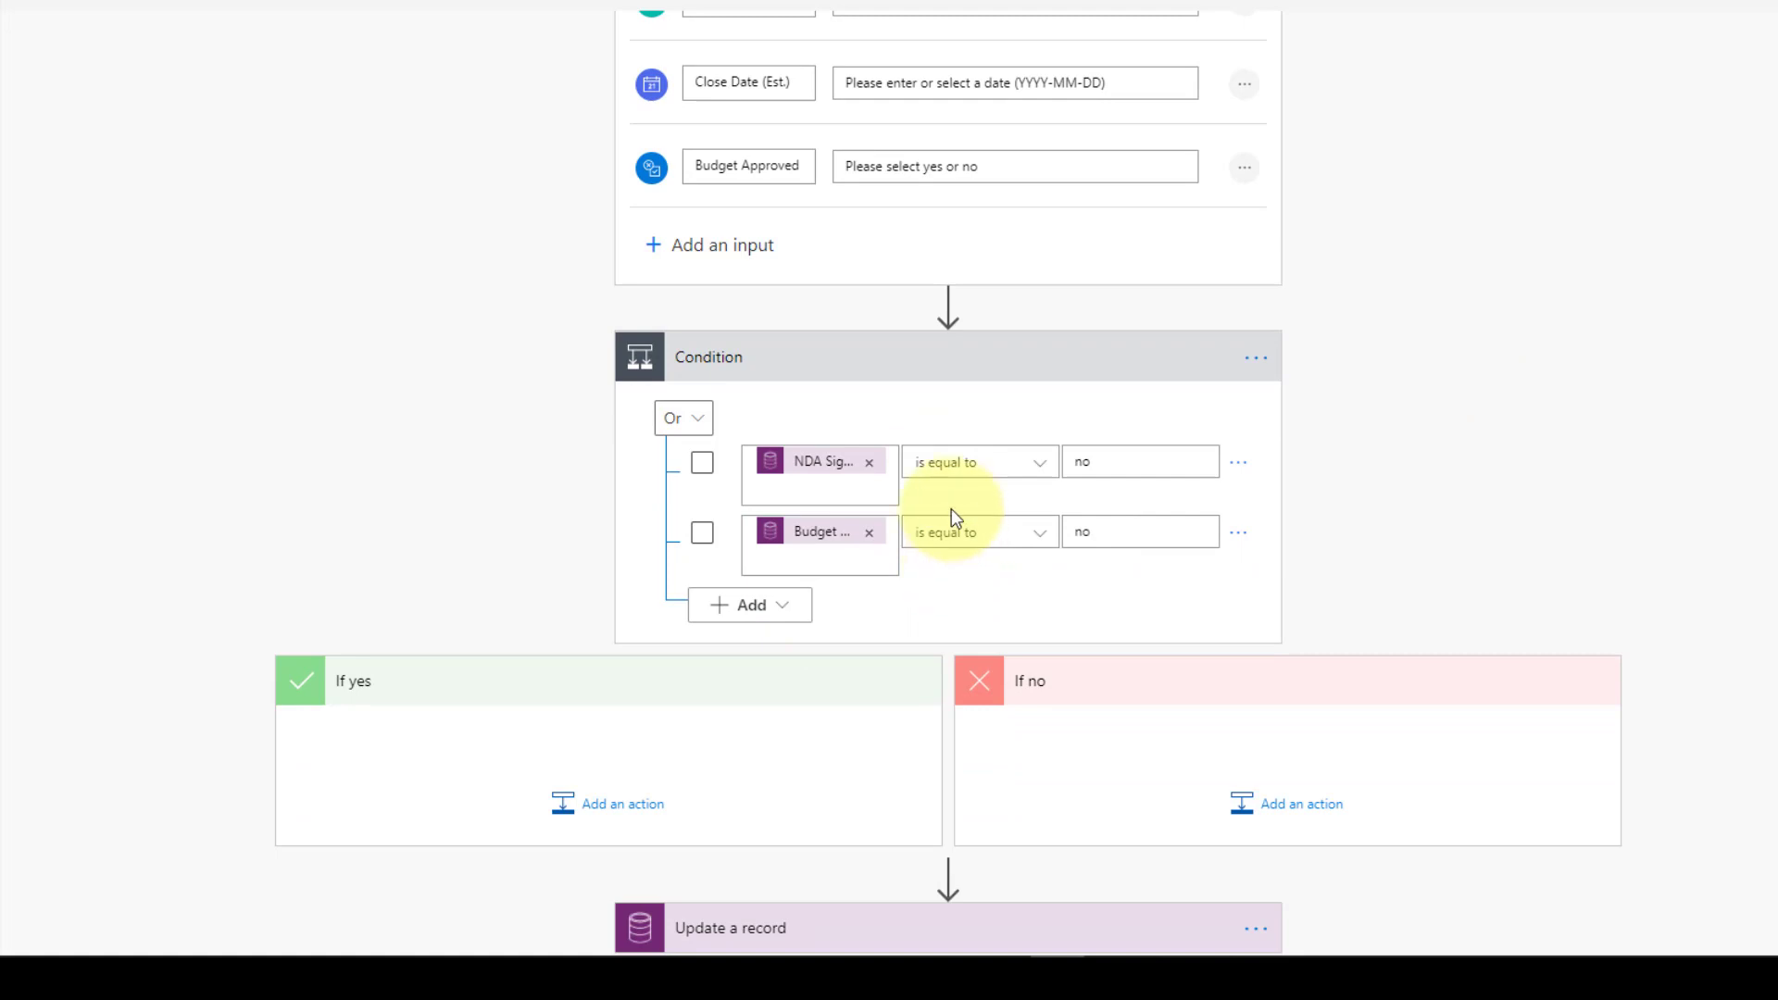
scroll(952, 514, down, 1)
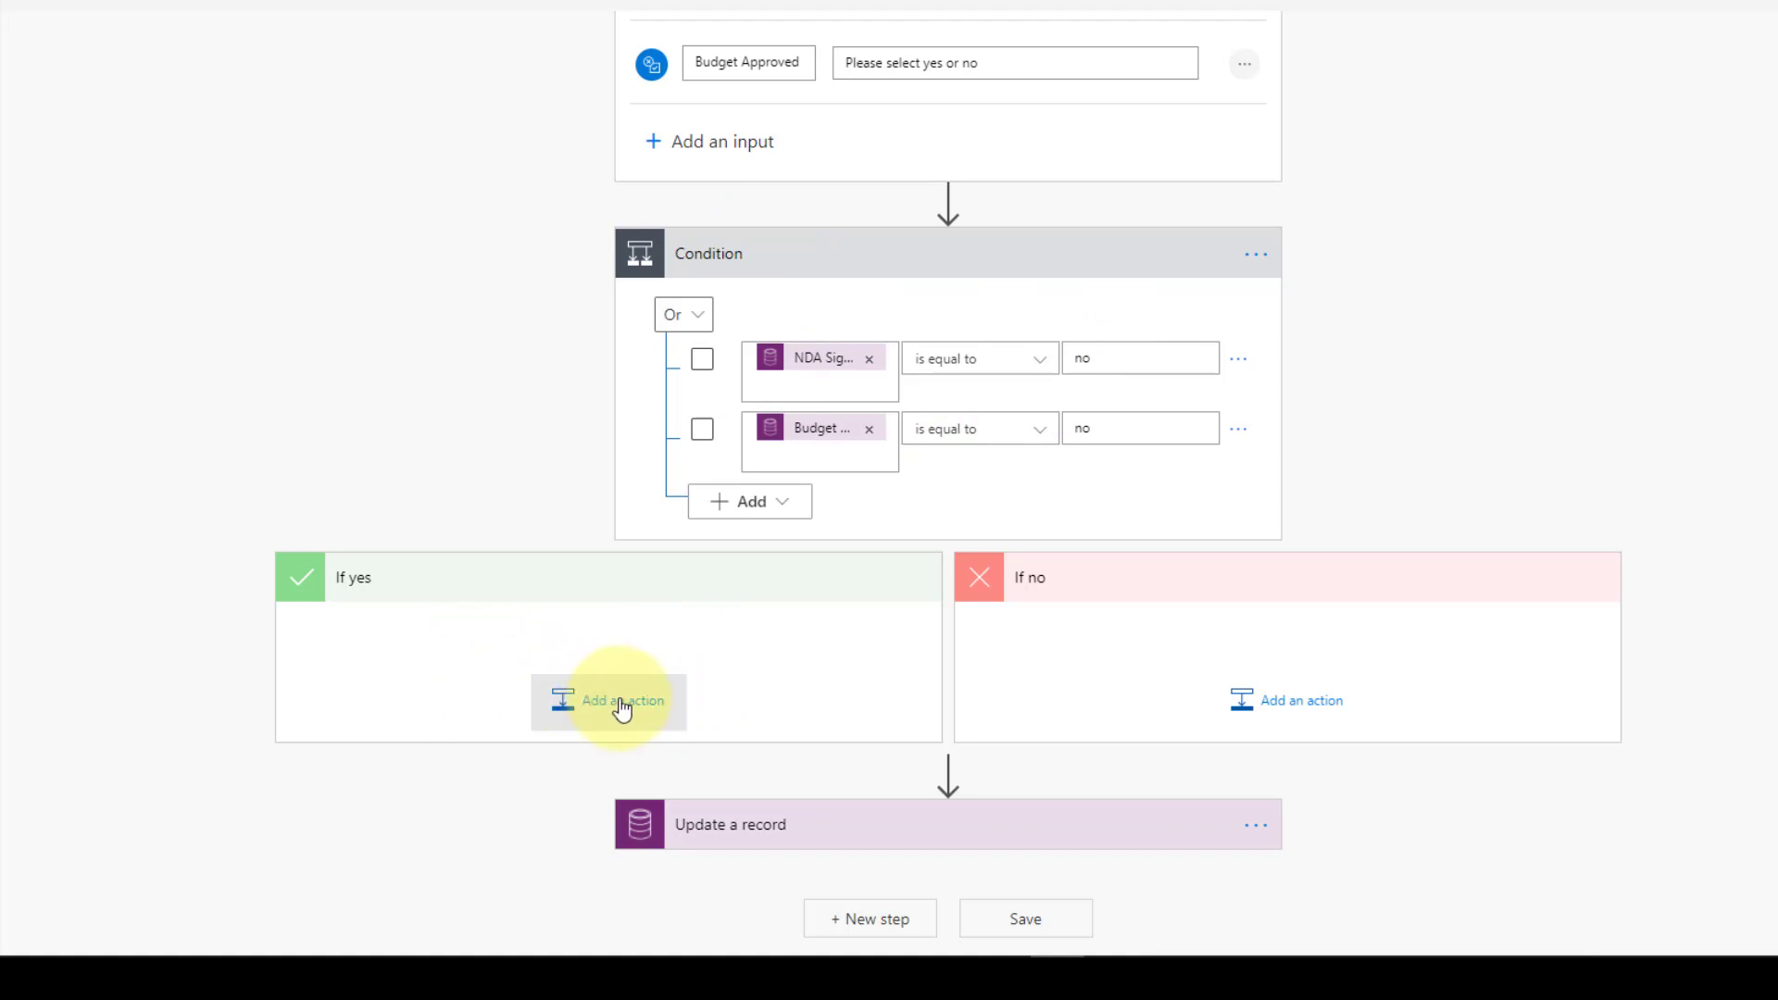
Step: Add a Terminate action under If yes and move Update a record into the If no branch
click(616, 706)
text(termin)
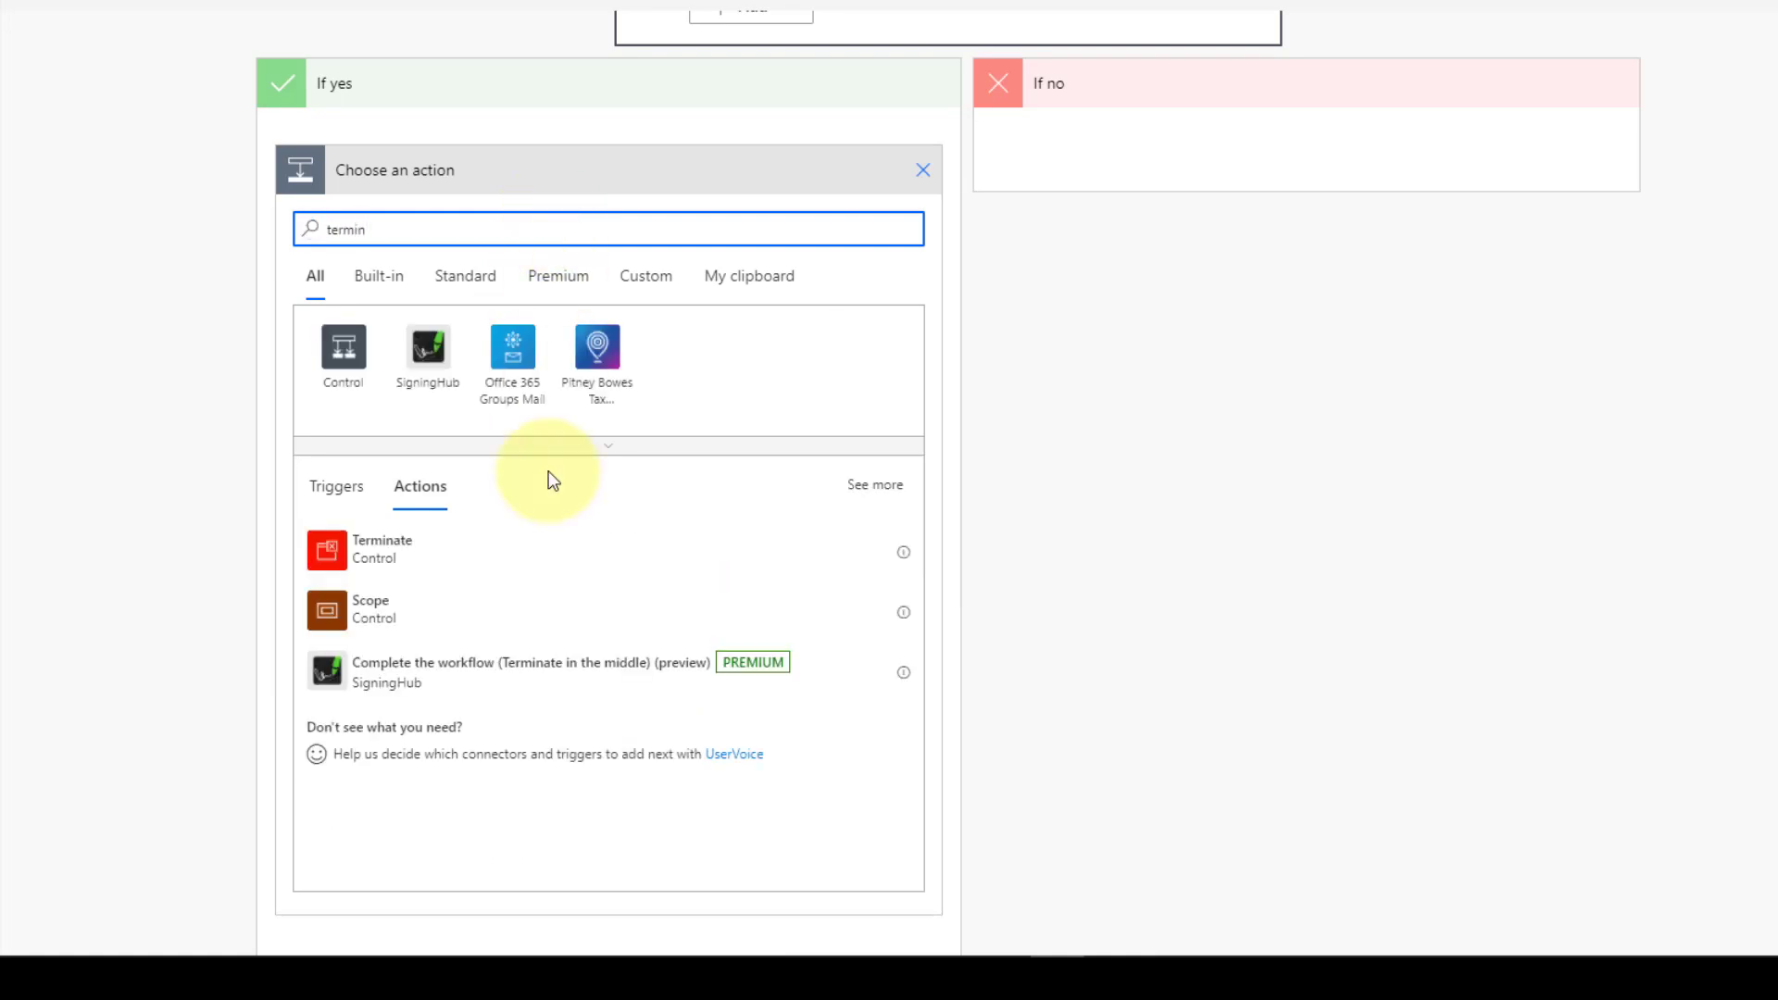
click(367, 553)
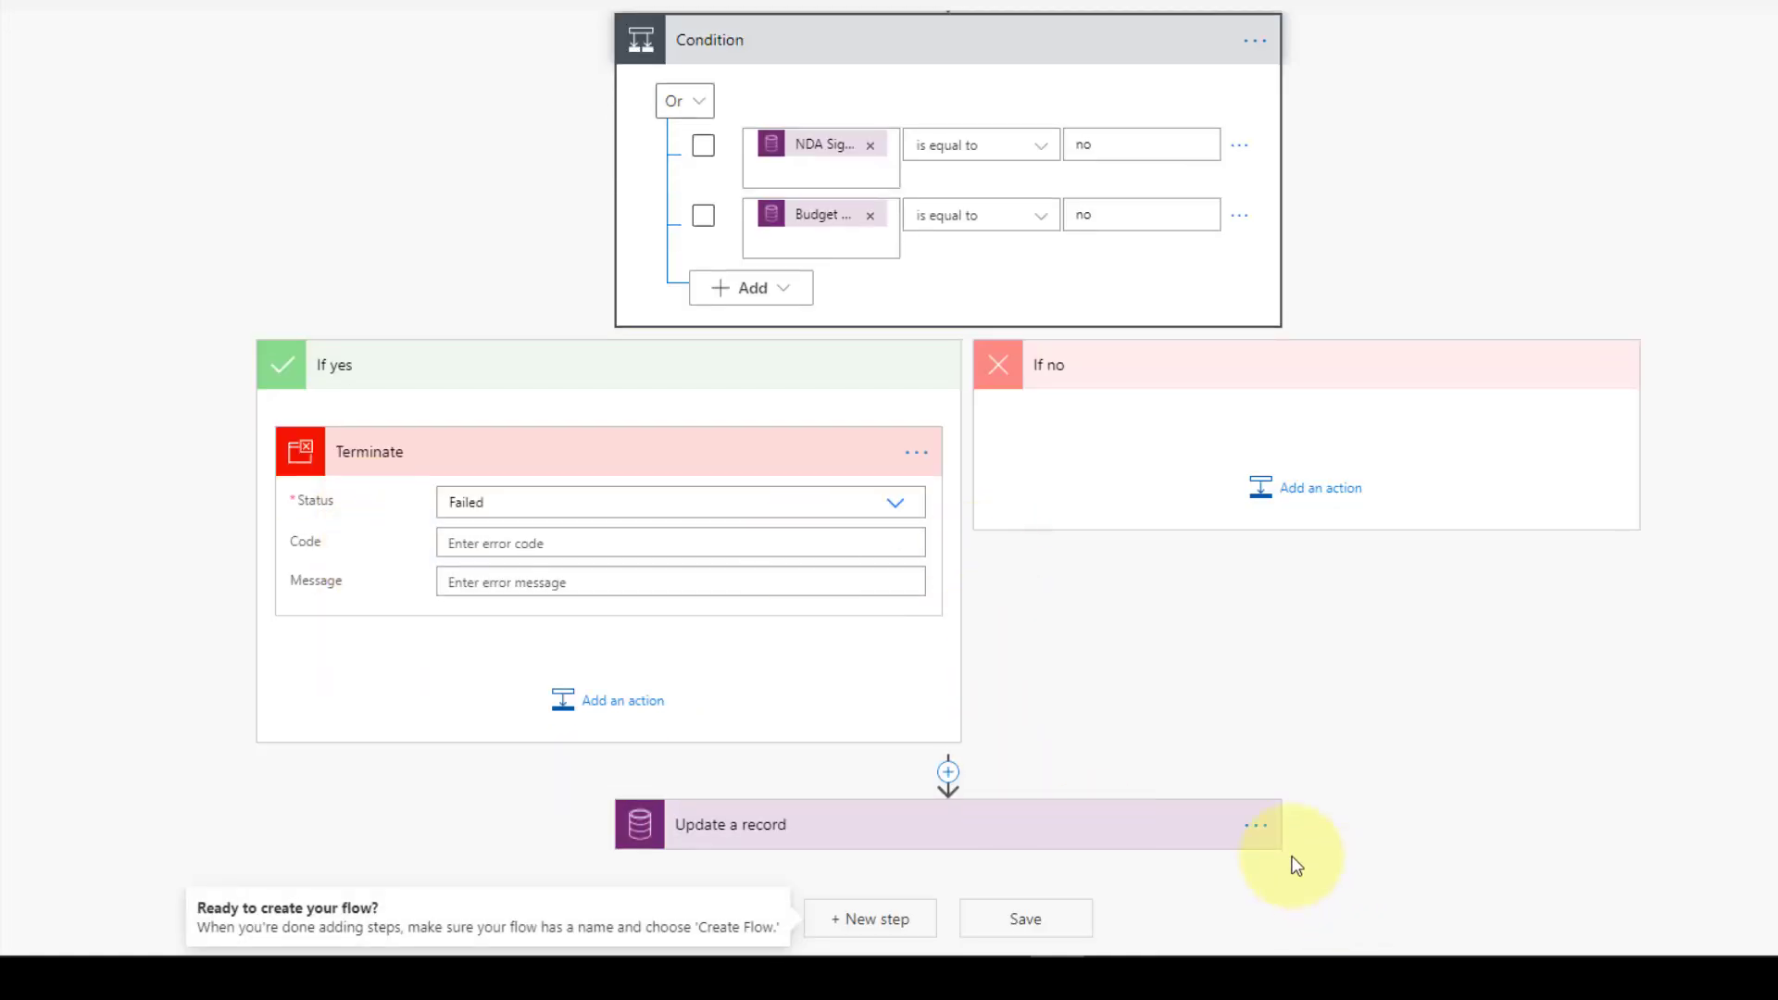
drag(1091, 833, 1607, 524)
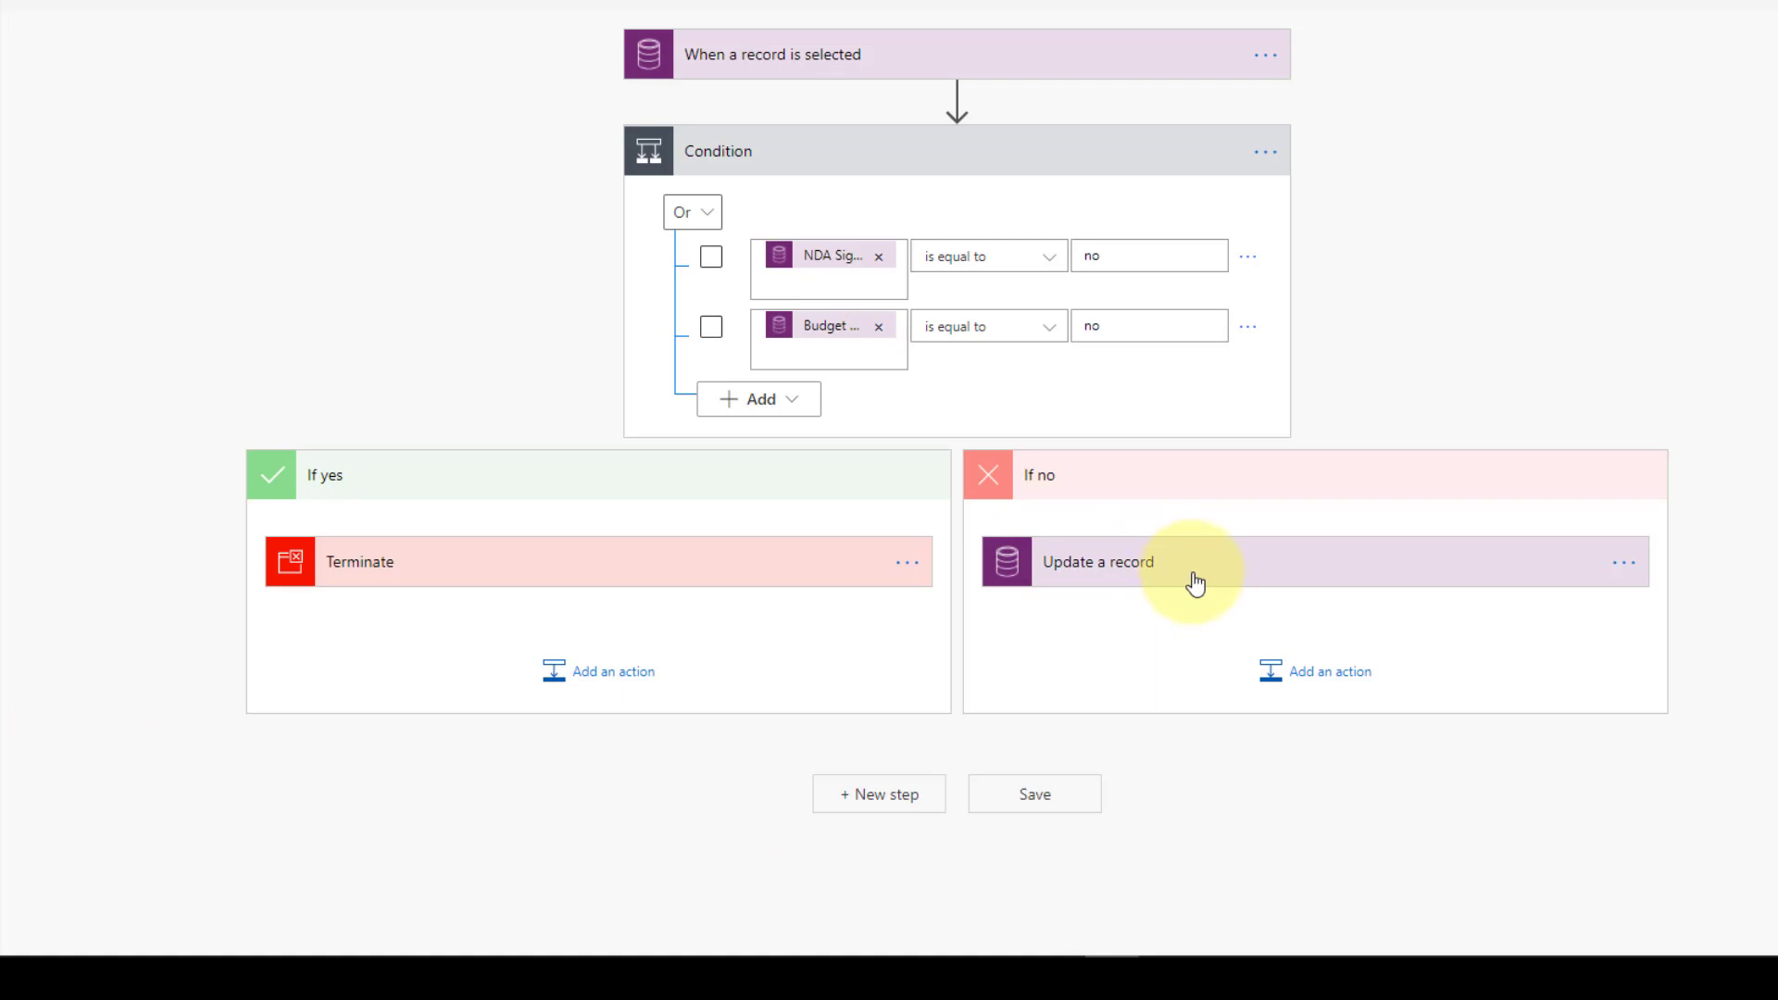
Step: Add an Upload file or image content action after Update a record in If no
click(1327, 677)
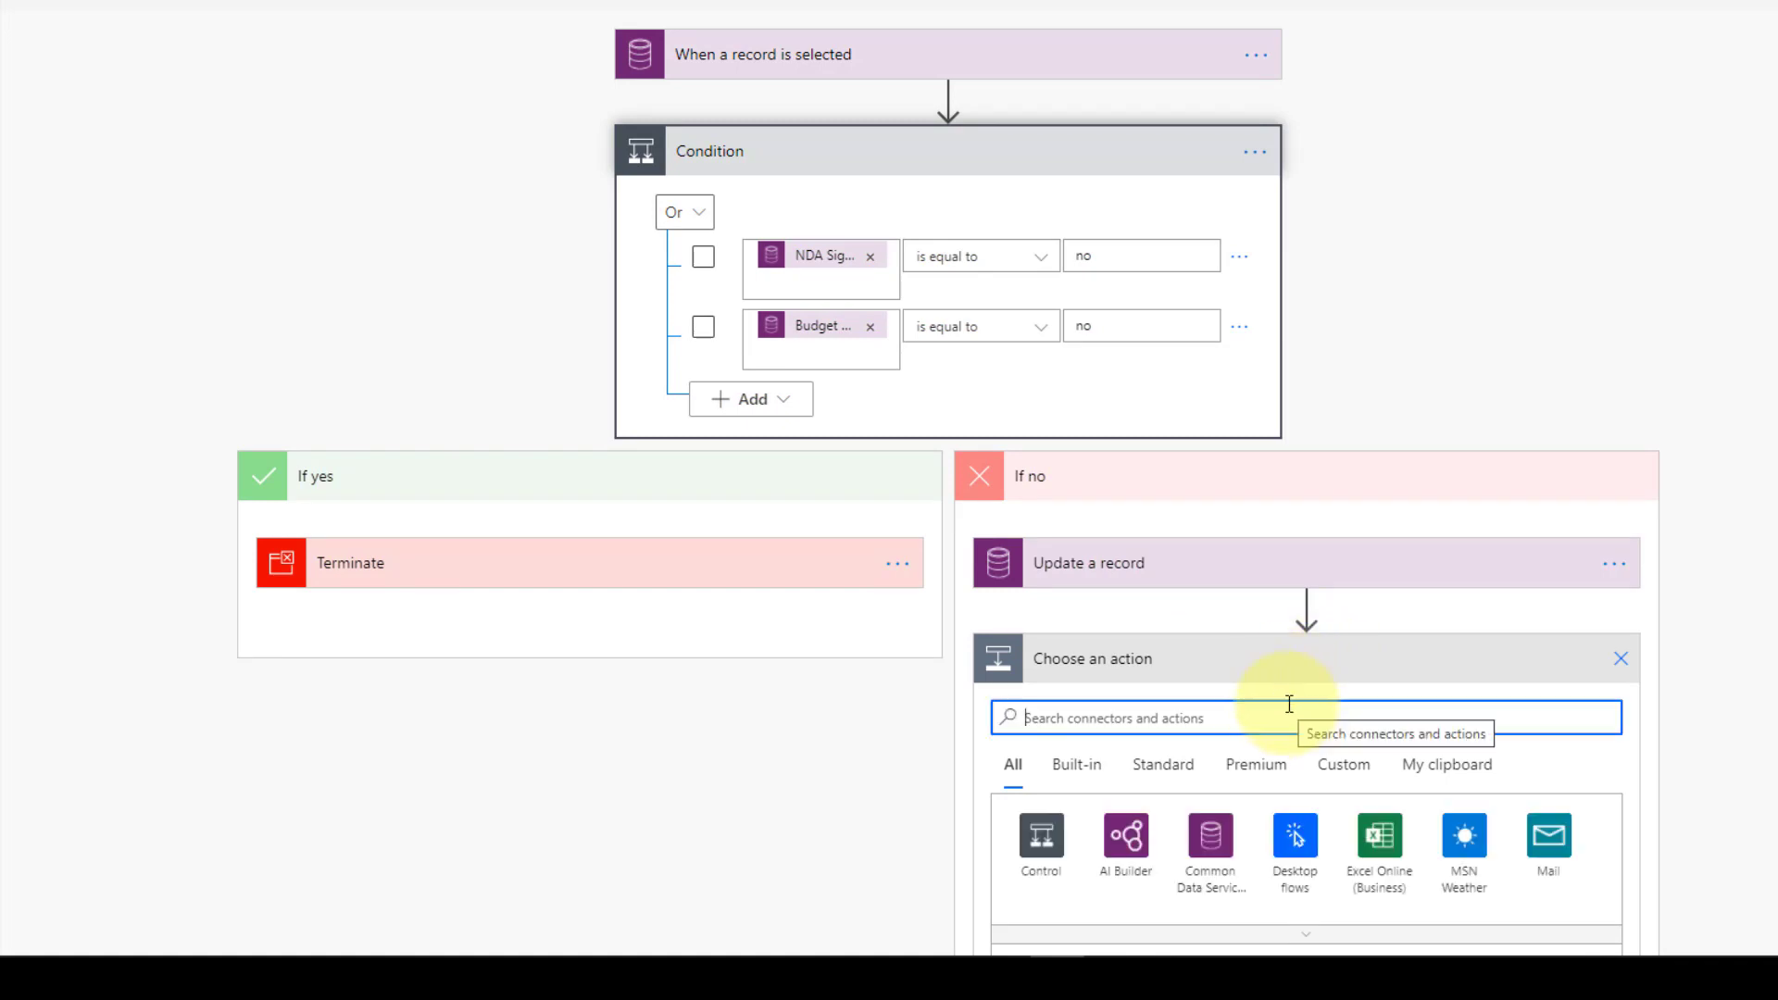
text(upload file)
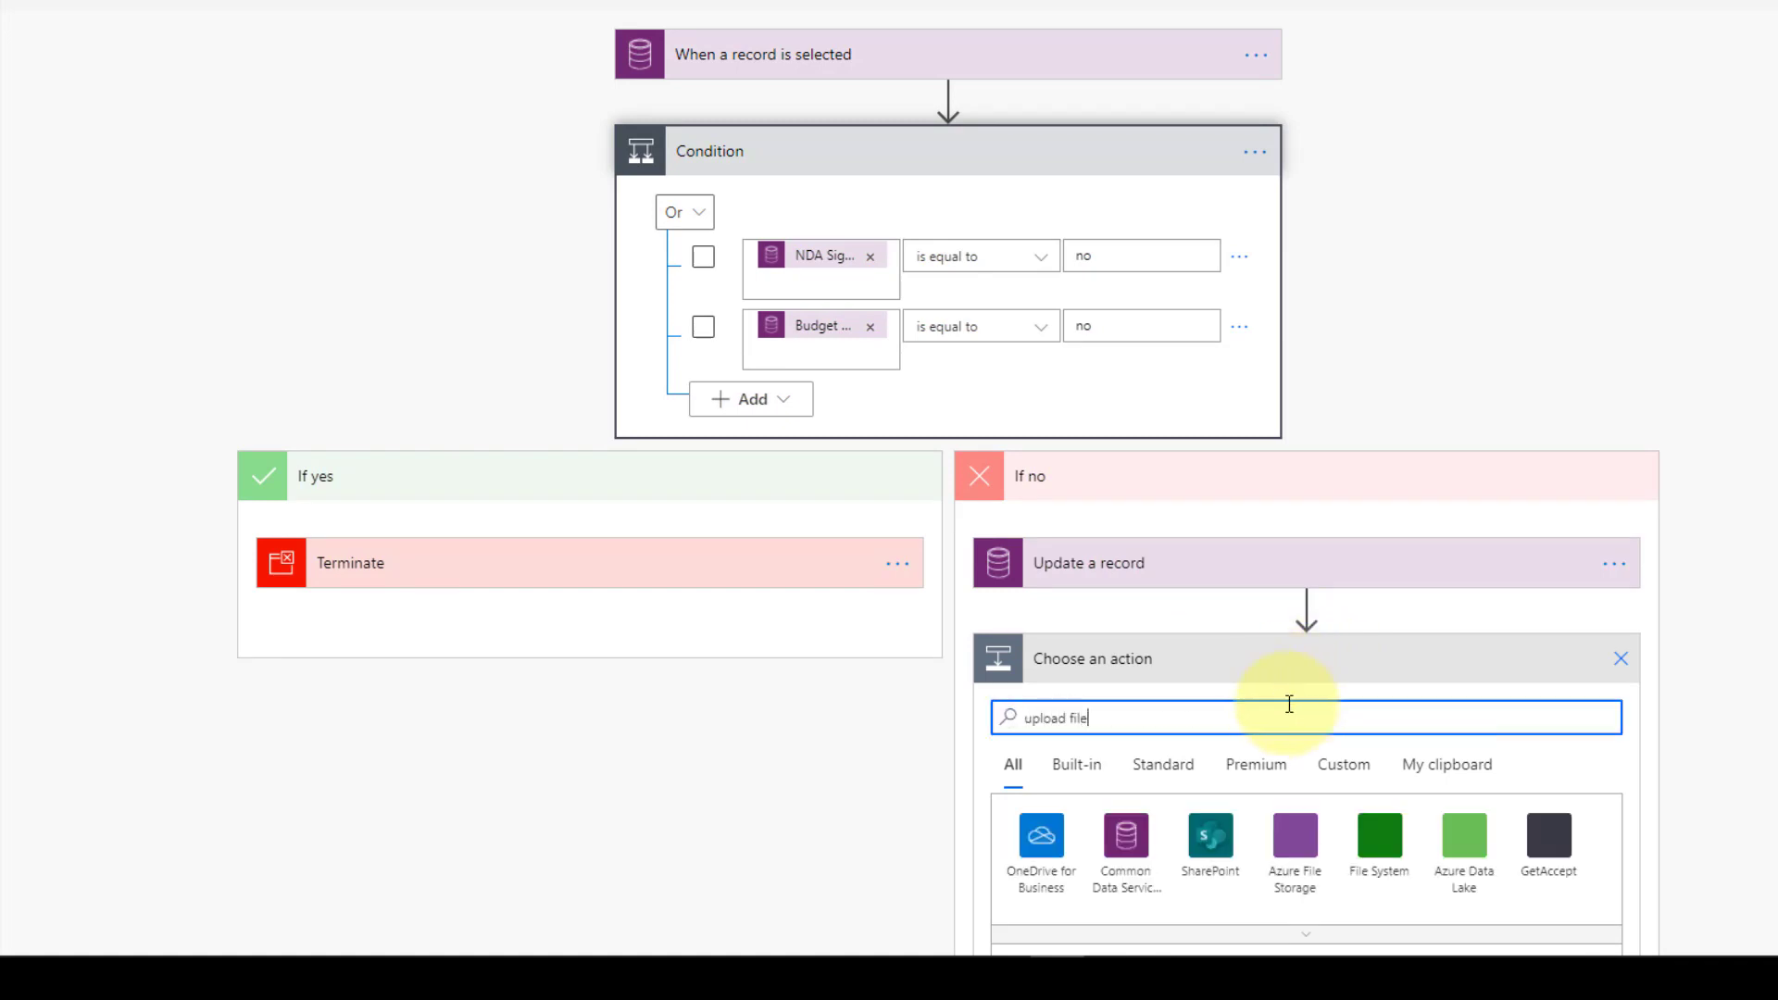
scroll(1385, 675, down, 5)
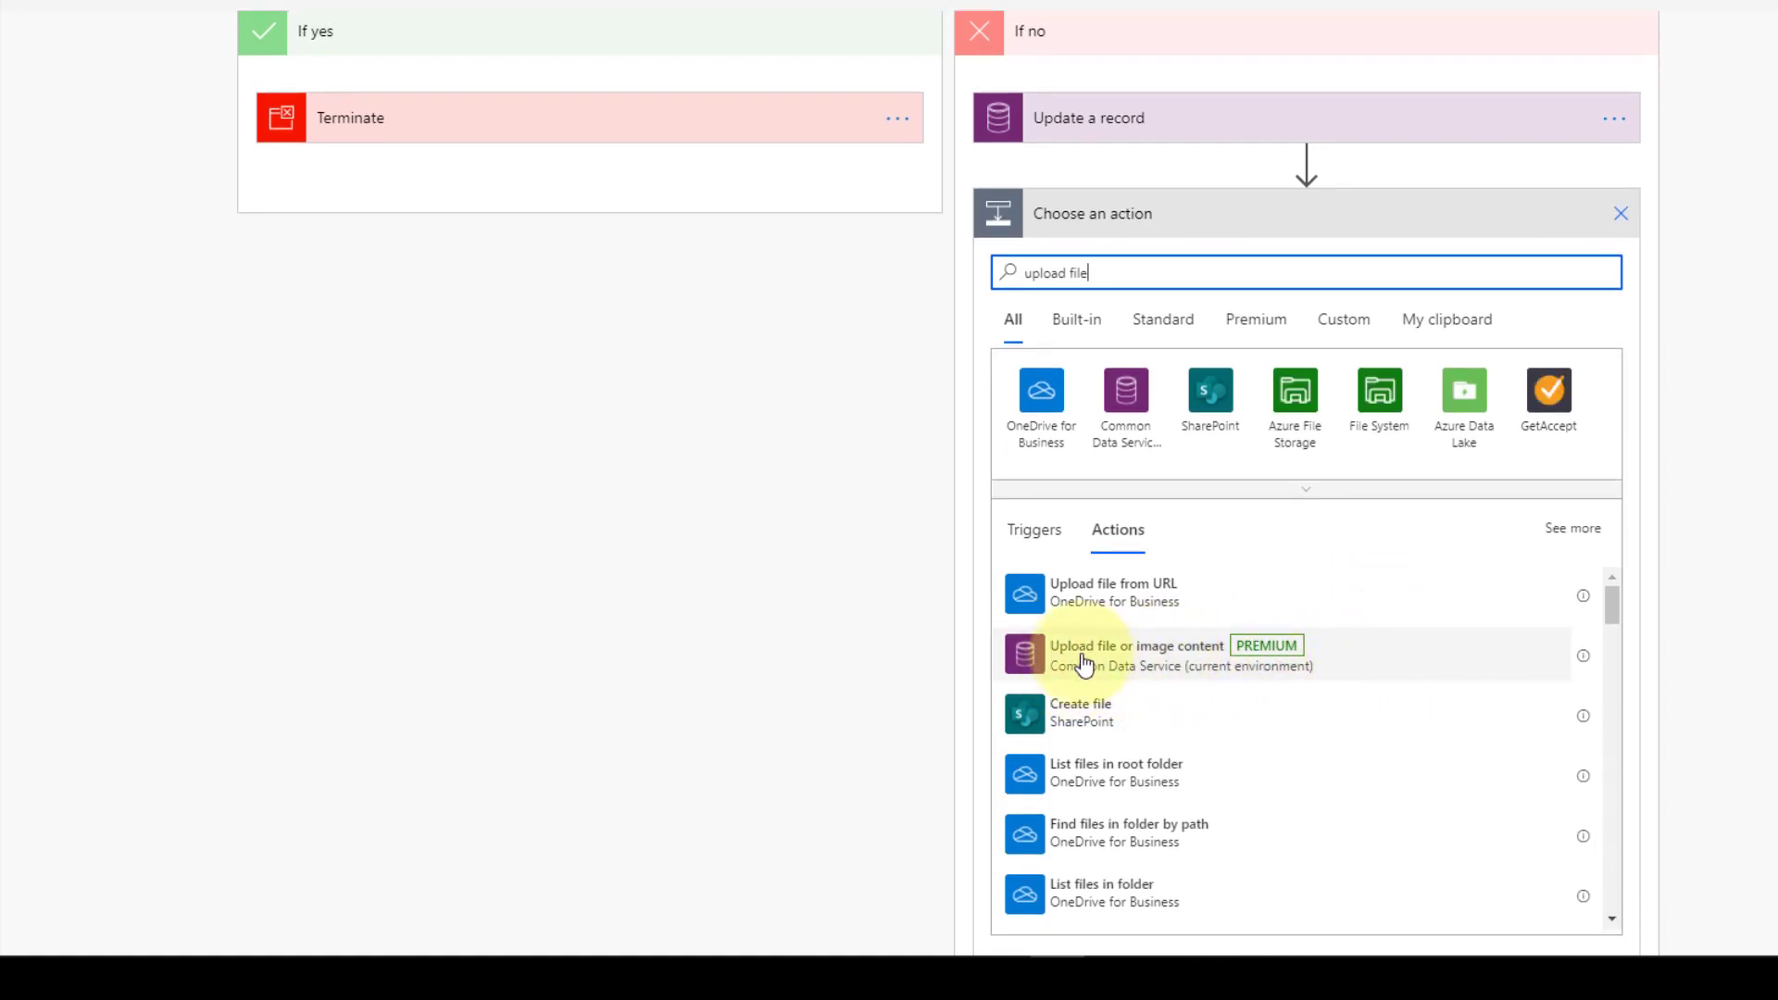
click(1117, 662)
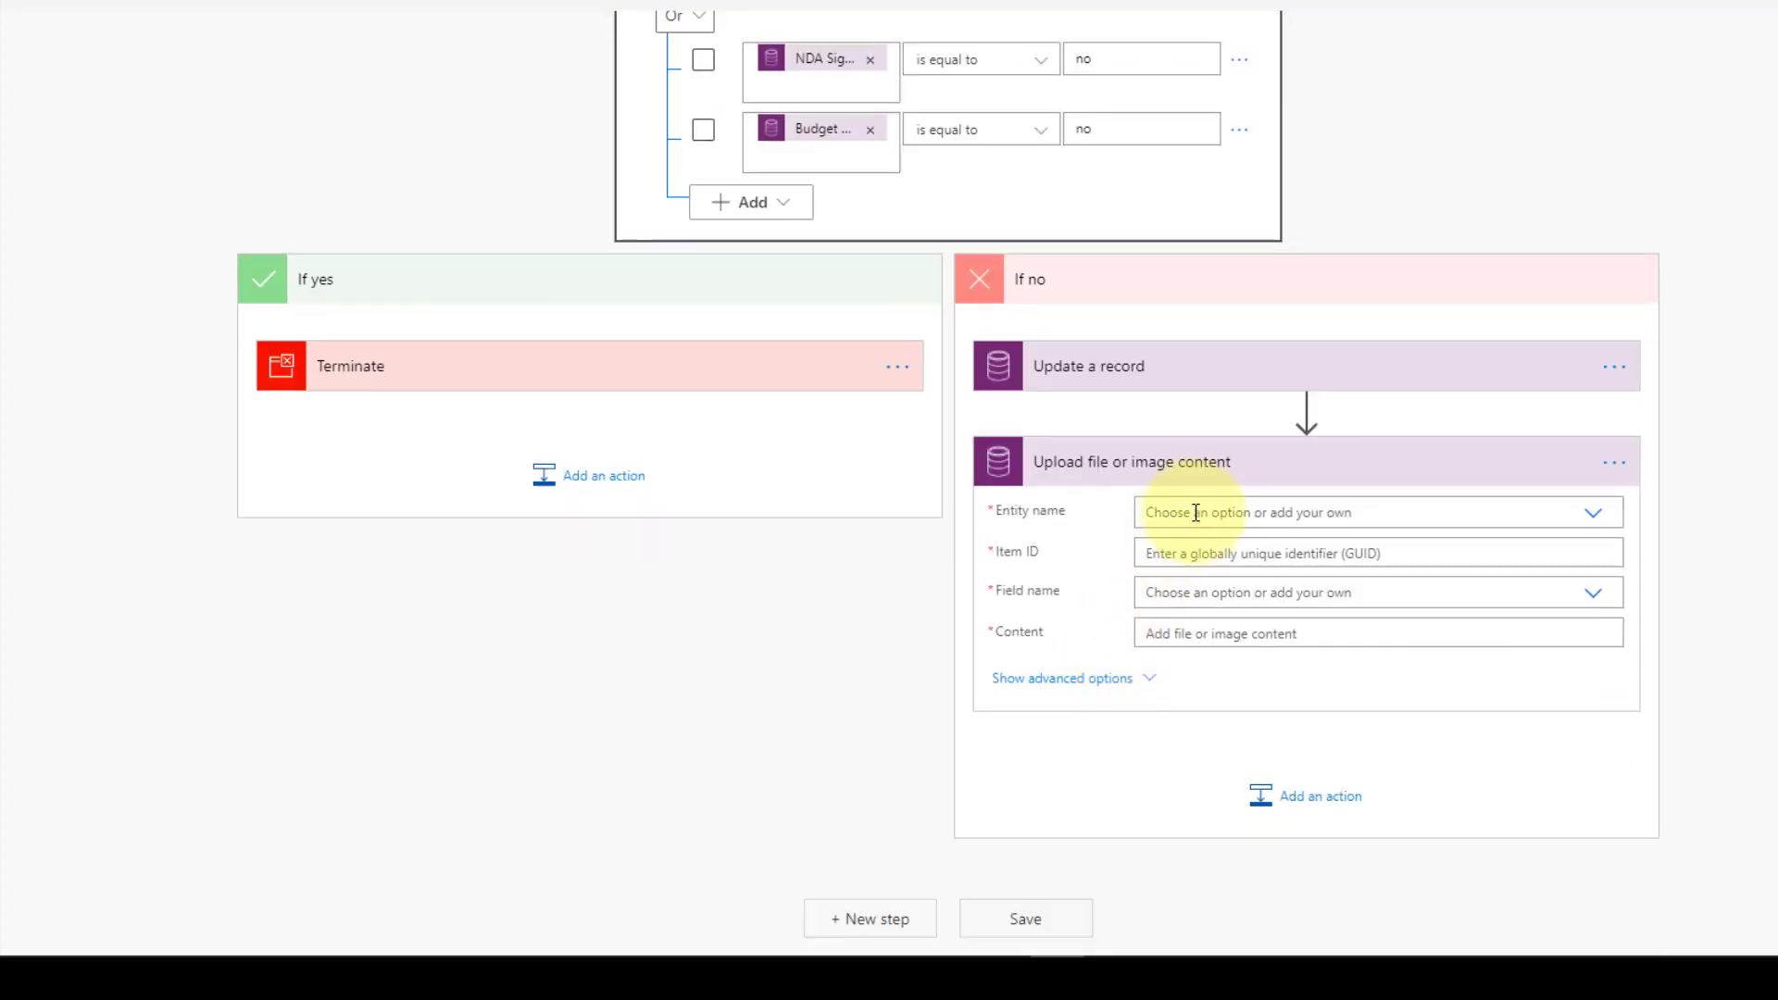
Step: Set Entity name to Opportunities, Item ID to the Opportunity dynamic value, and Field name to file
click(1192, 512)
text(oppo)
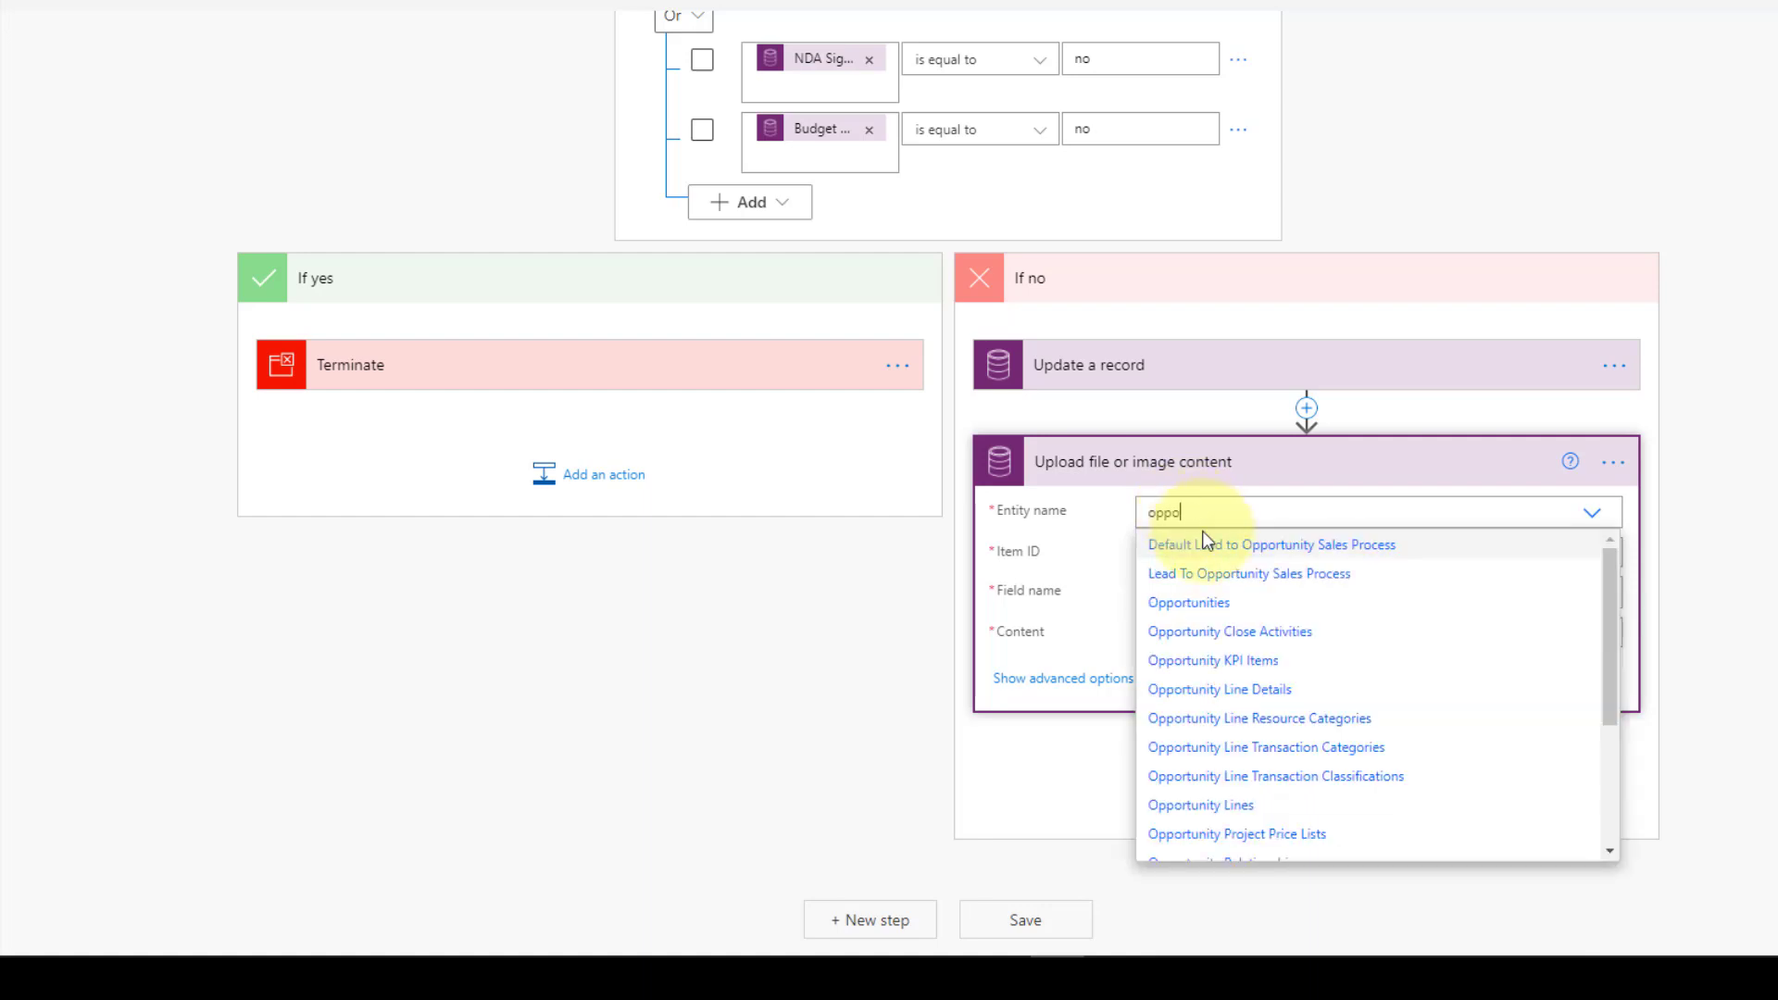
click(1210, 604)
click(1230, 553)
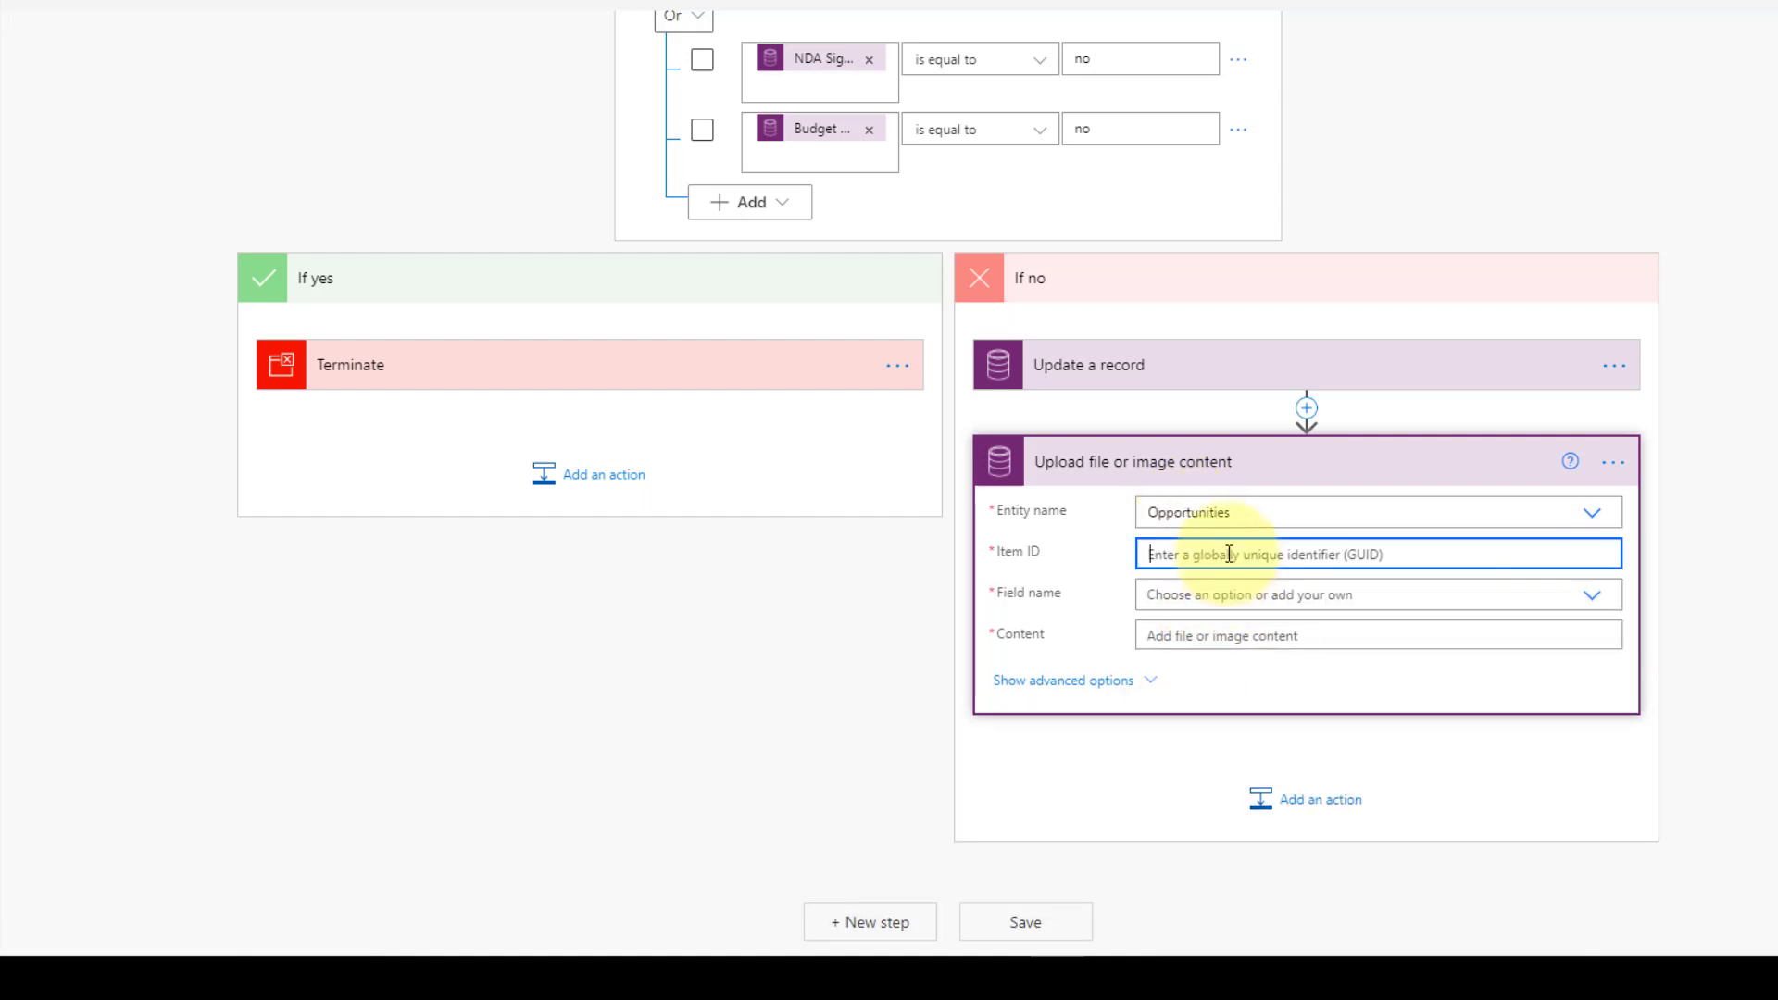
click(1707, 720)
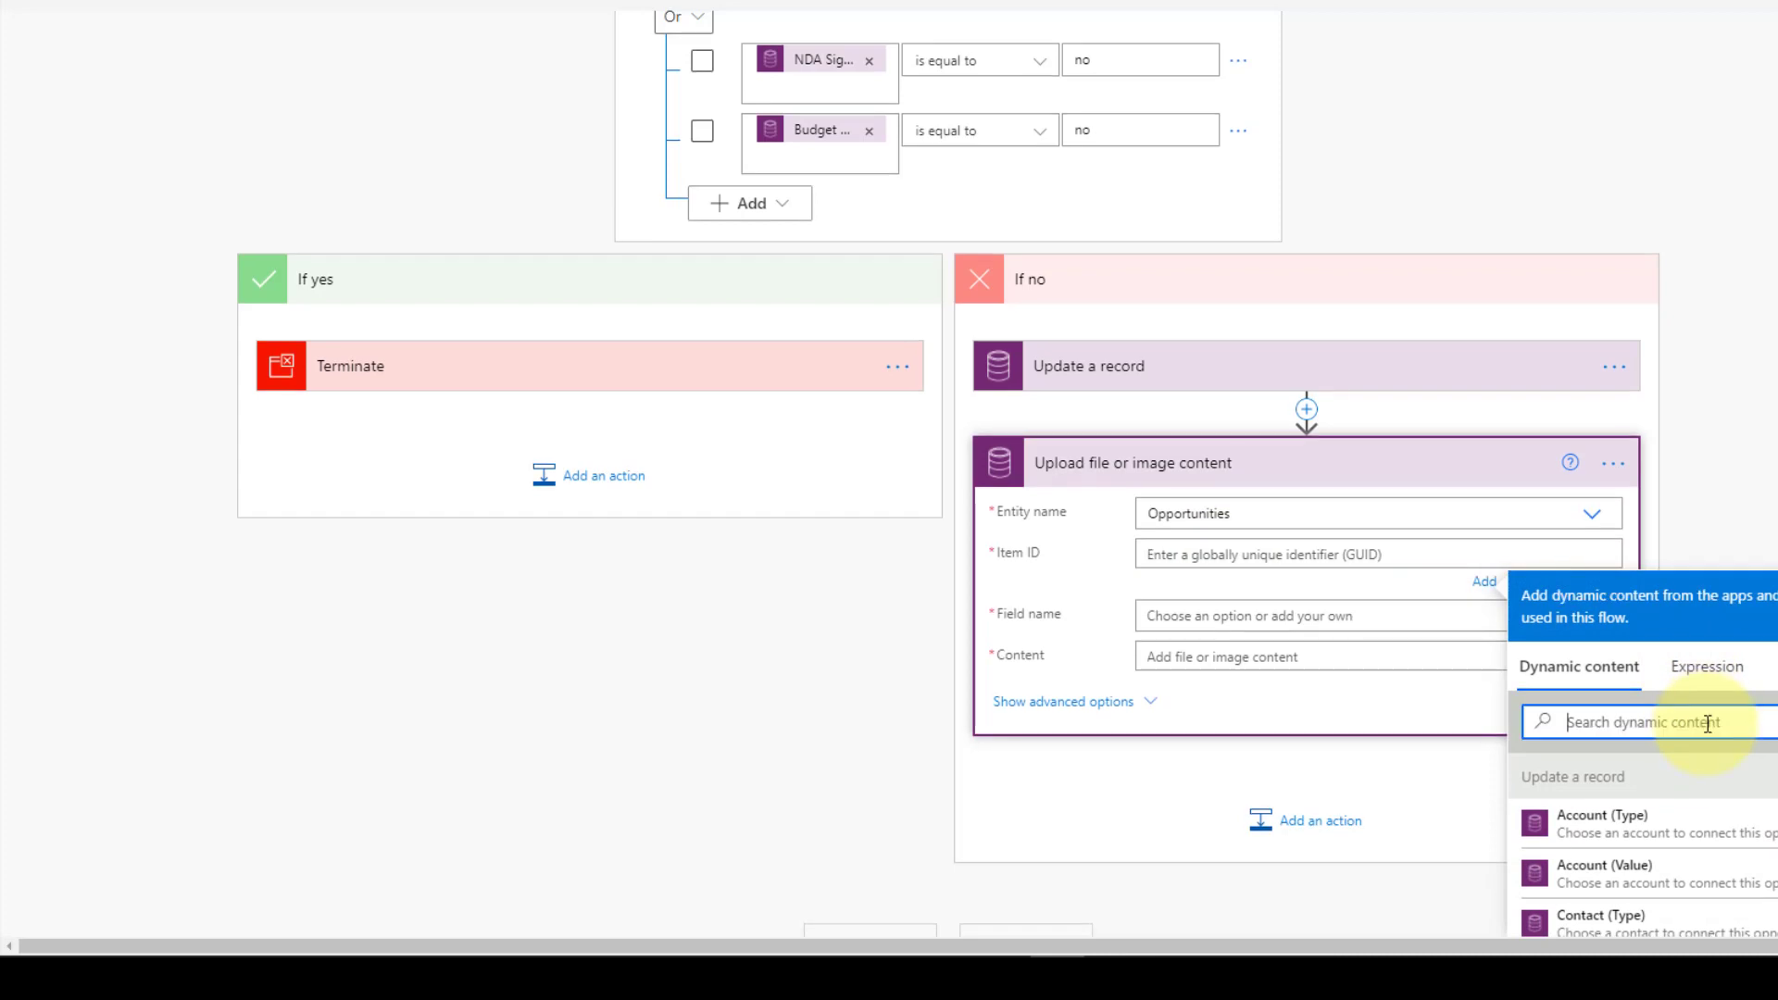
text(opp)
scroll(1707, 717, down, 2)
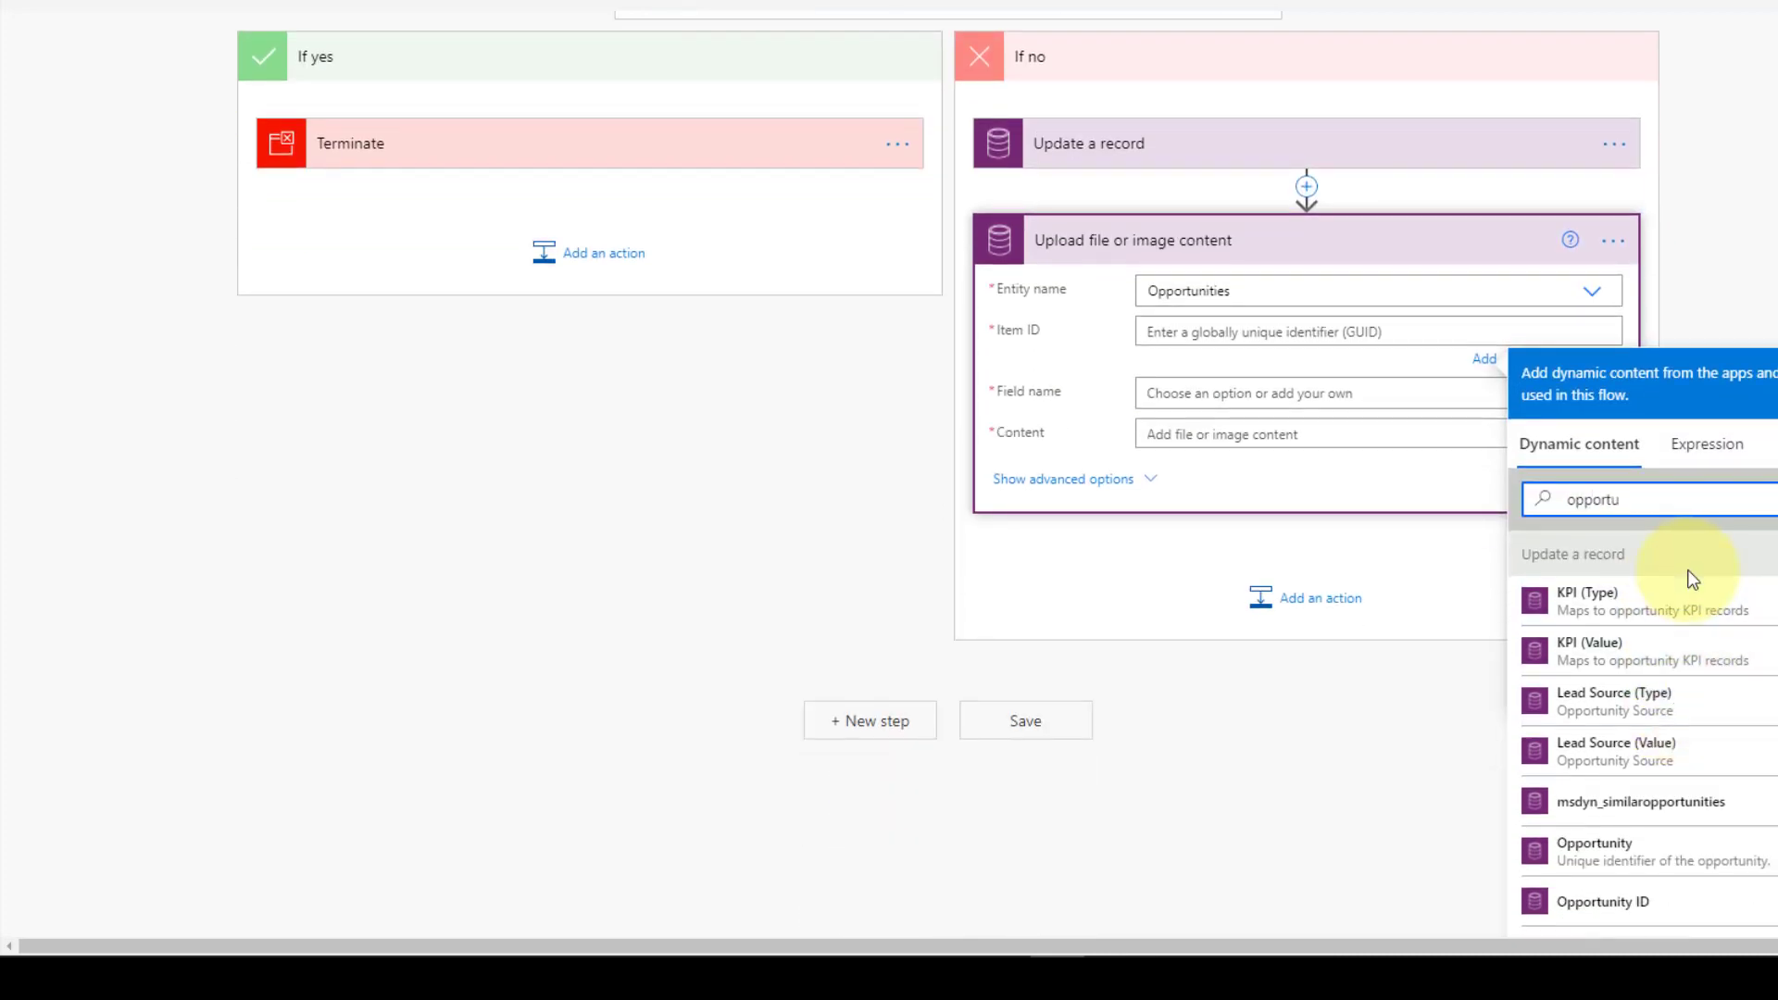
scroll(1707, 702, down, 1)
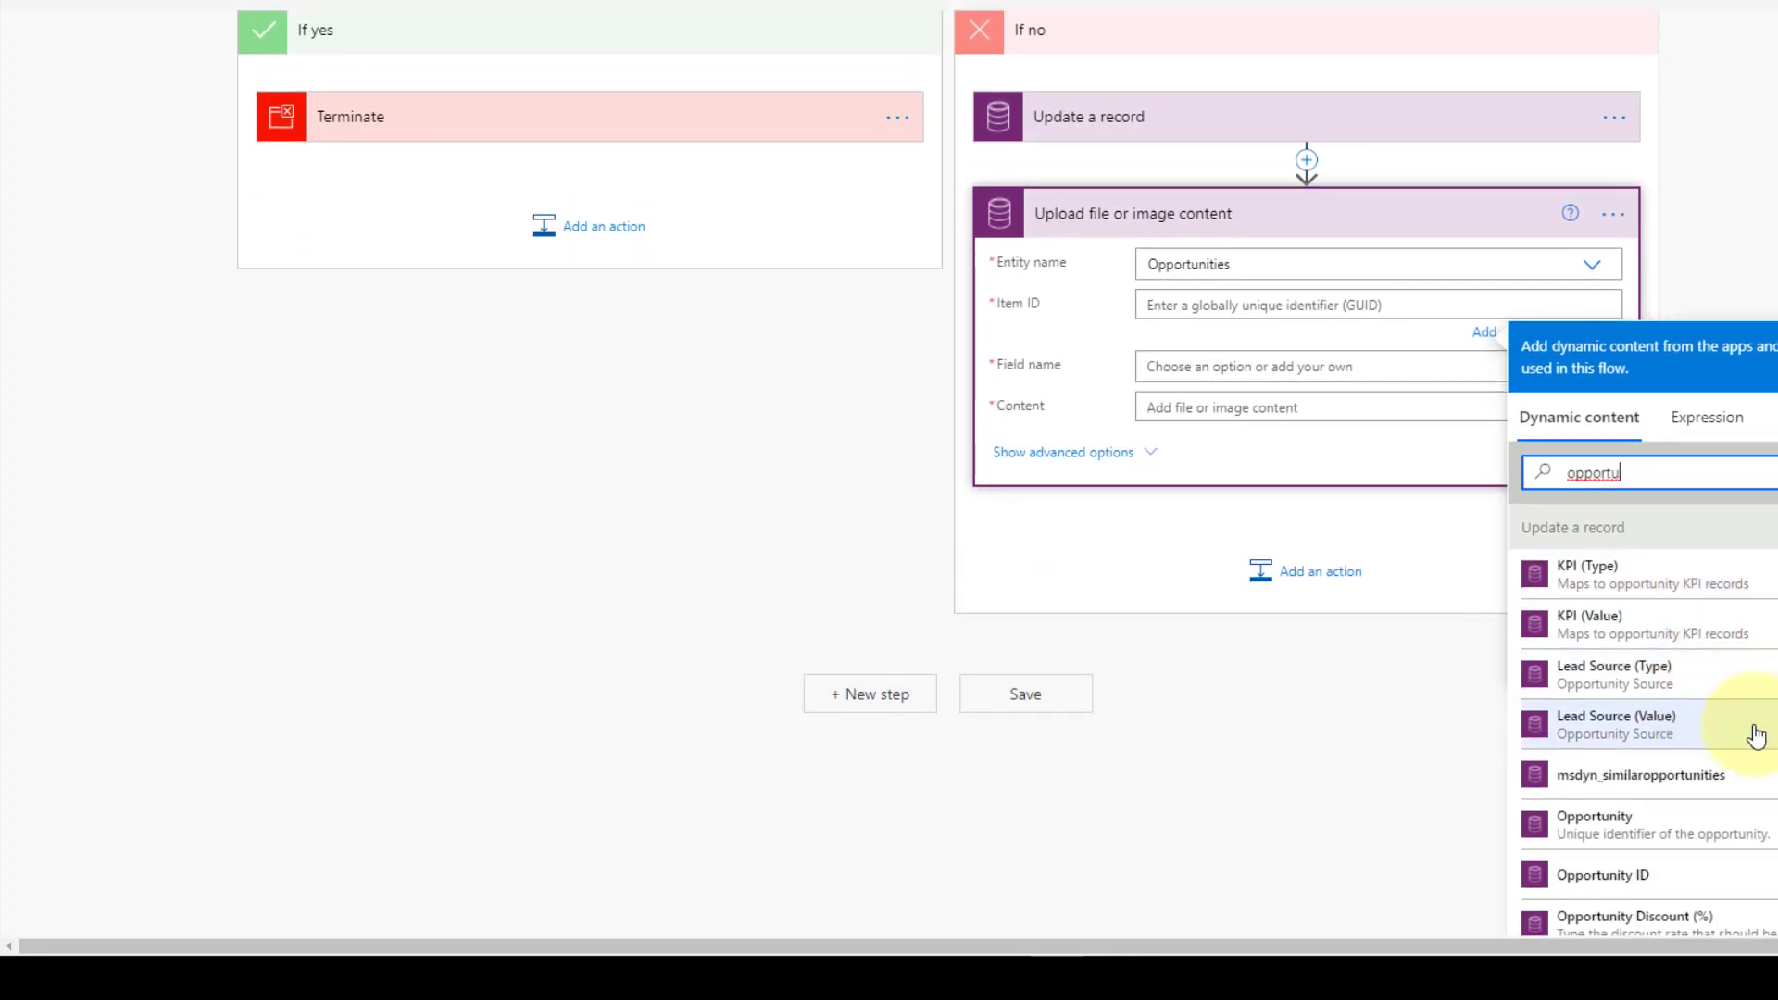
scroll(1757, 736, down, 10)
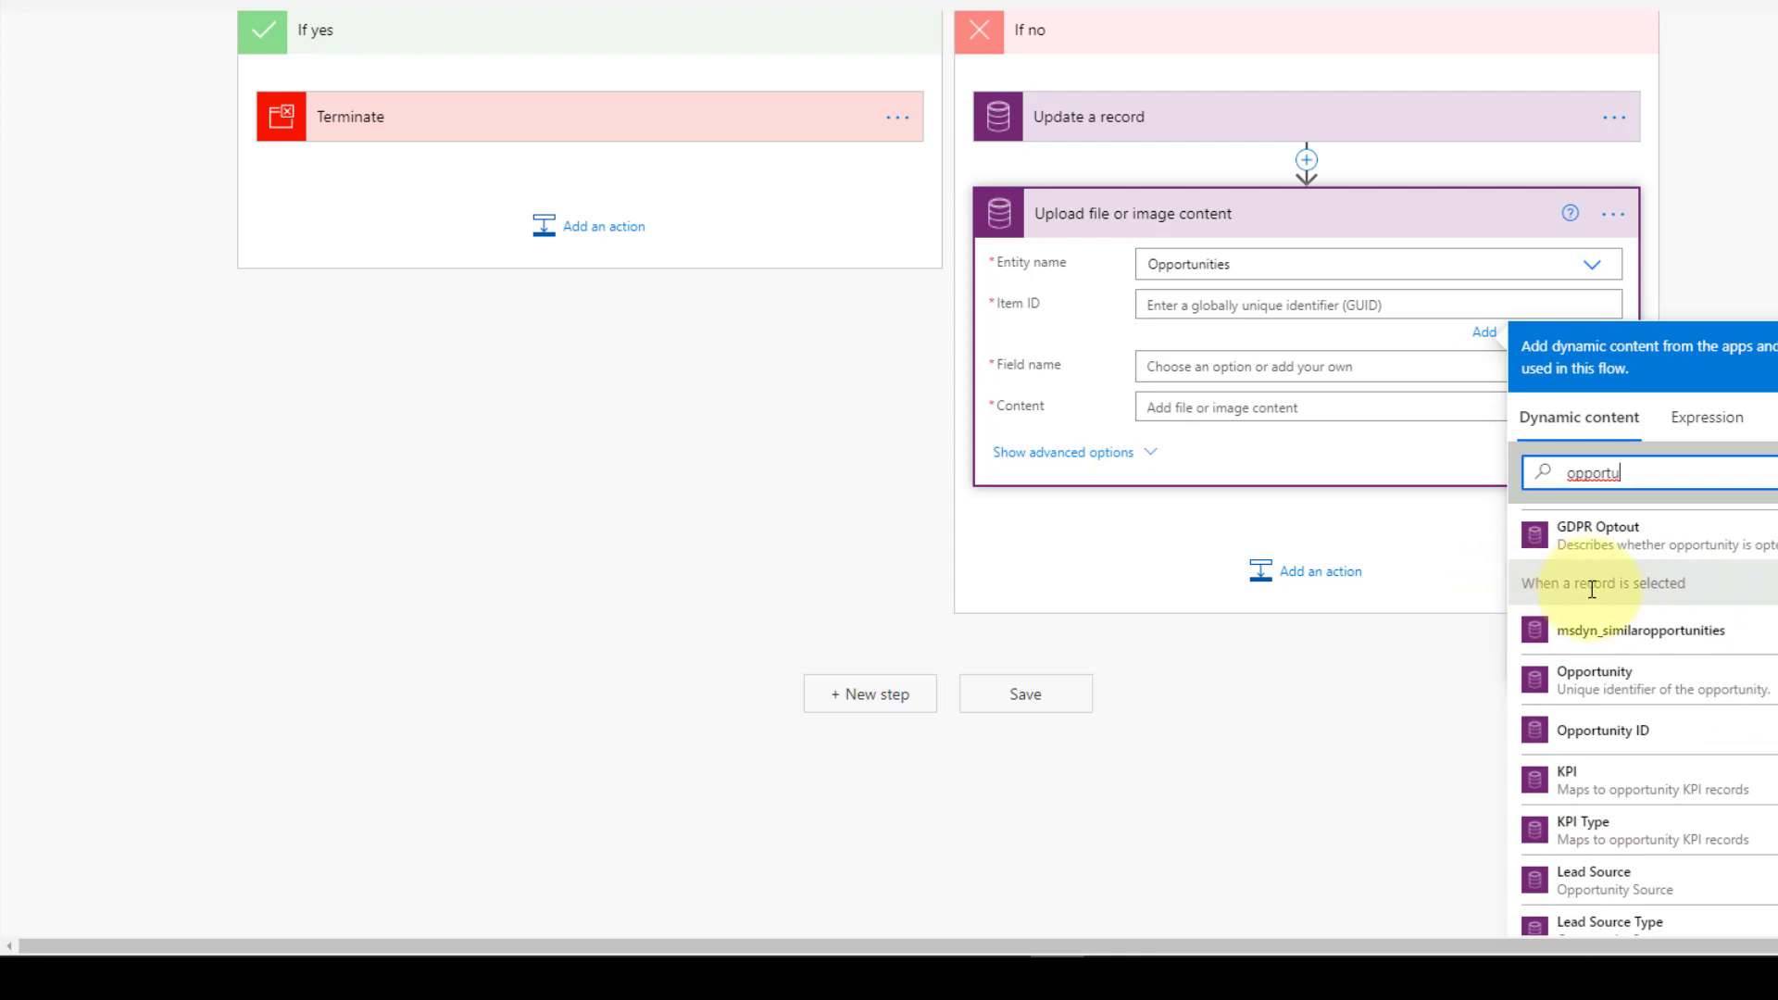
click(1639, 689)
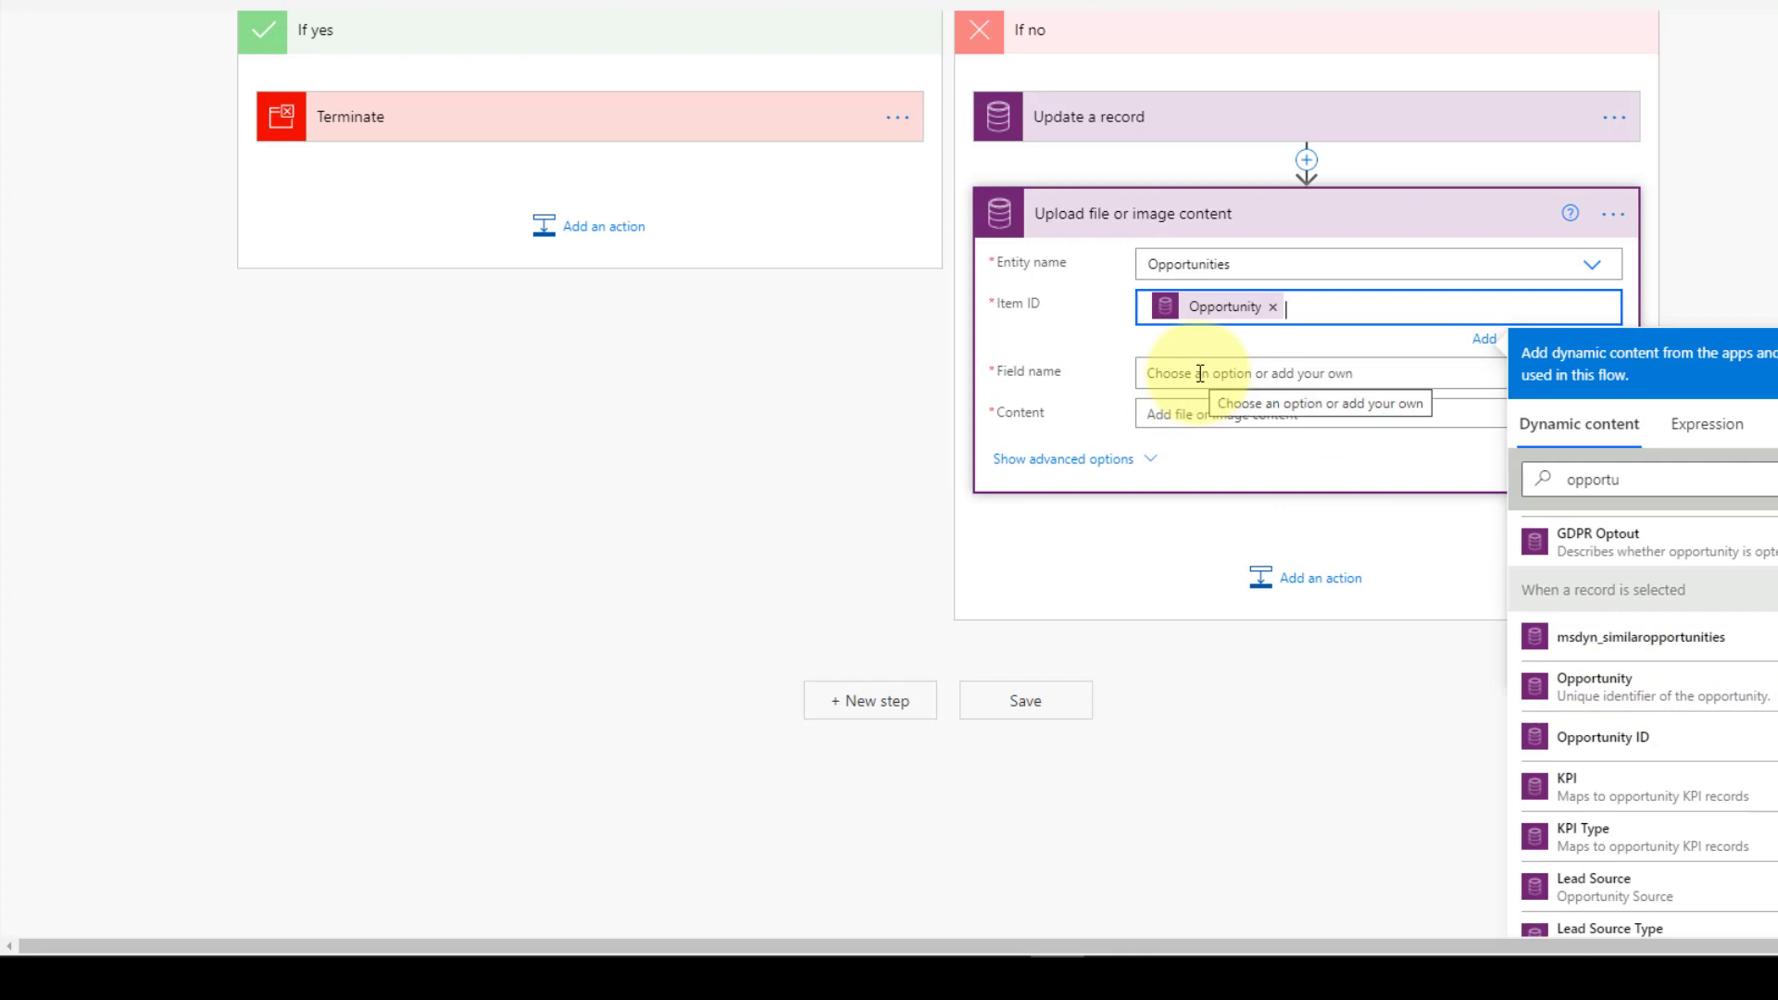
click(1200, 373)
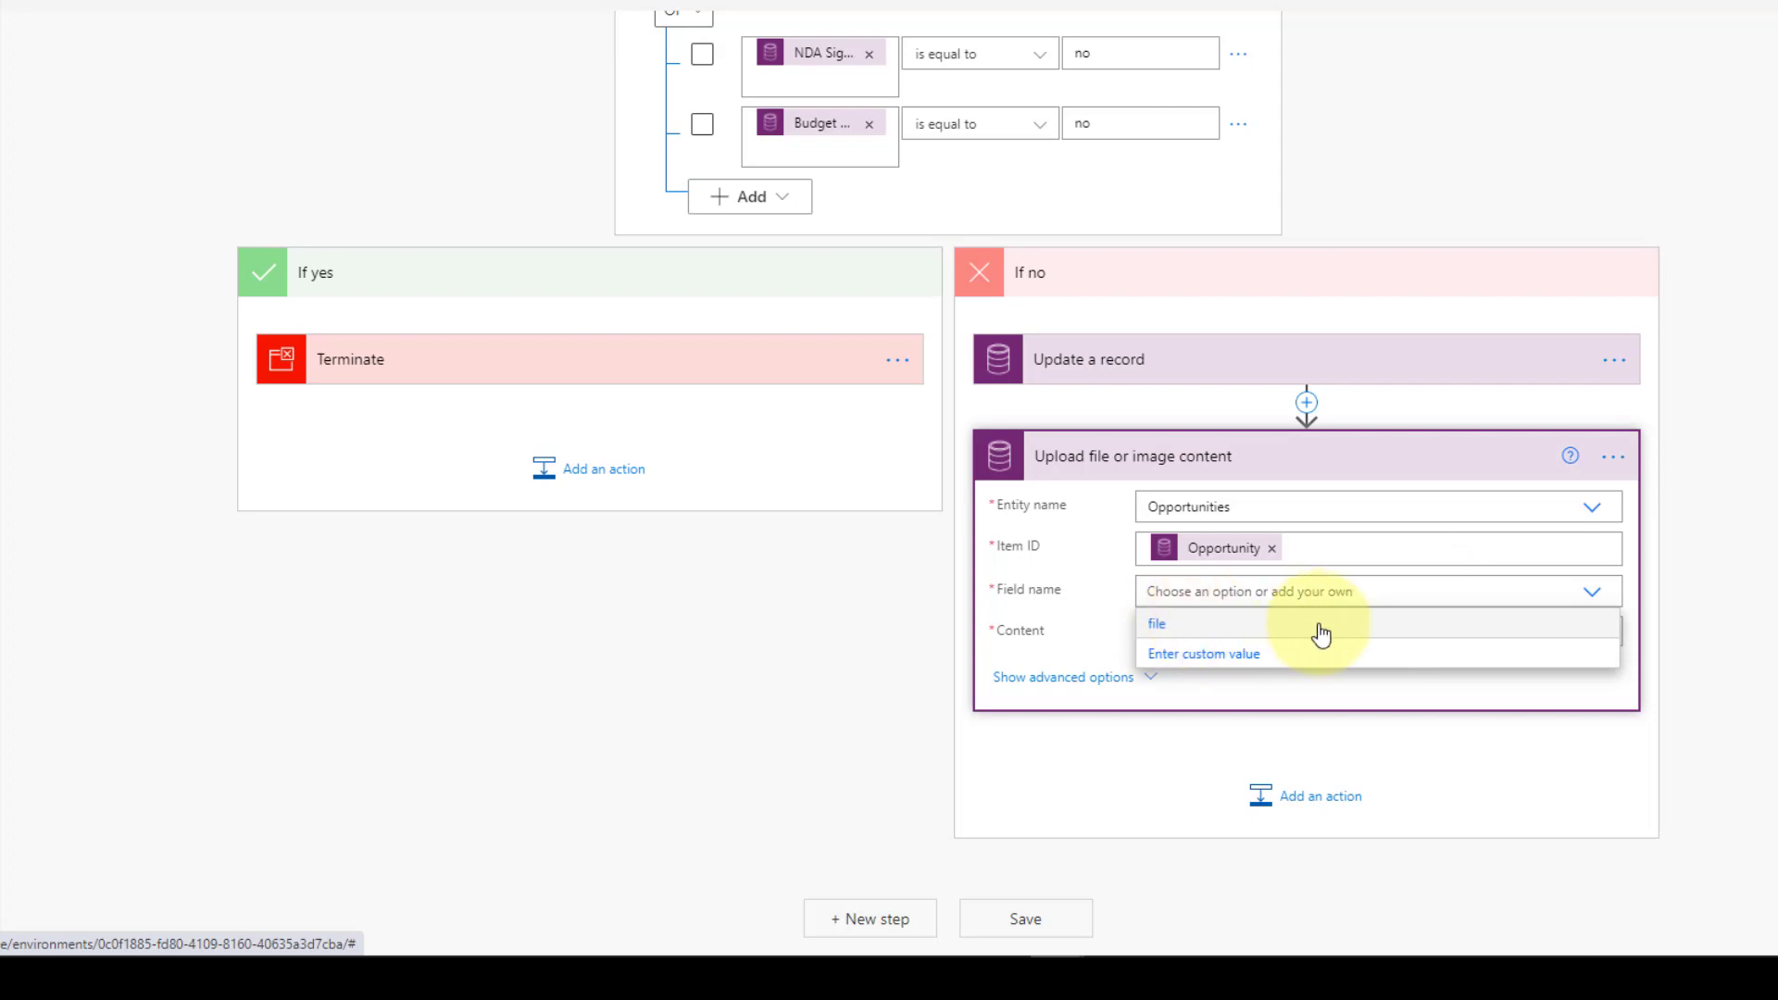
click(1164, 627)
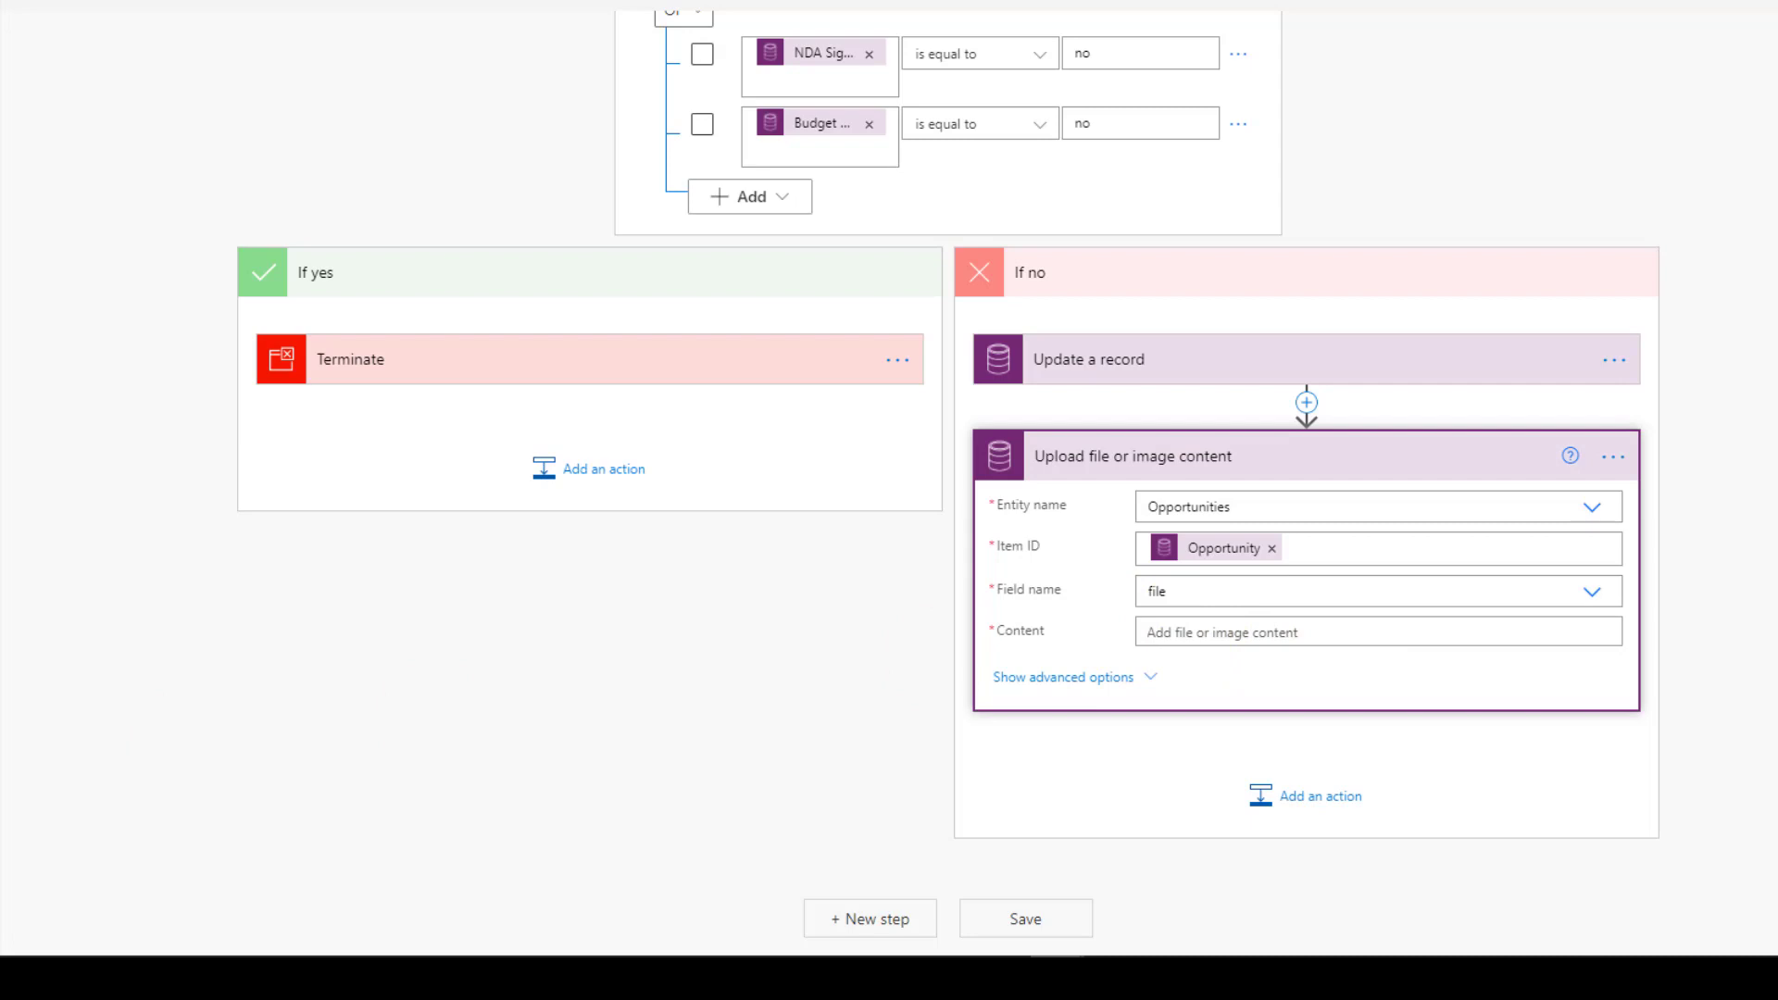
Step: Set the upload step's Content to the Attach NDA PDF trigger input
click(1252, 633)
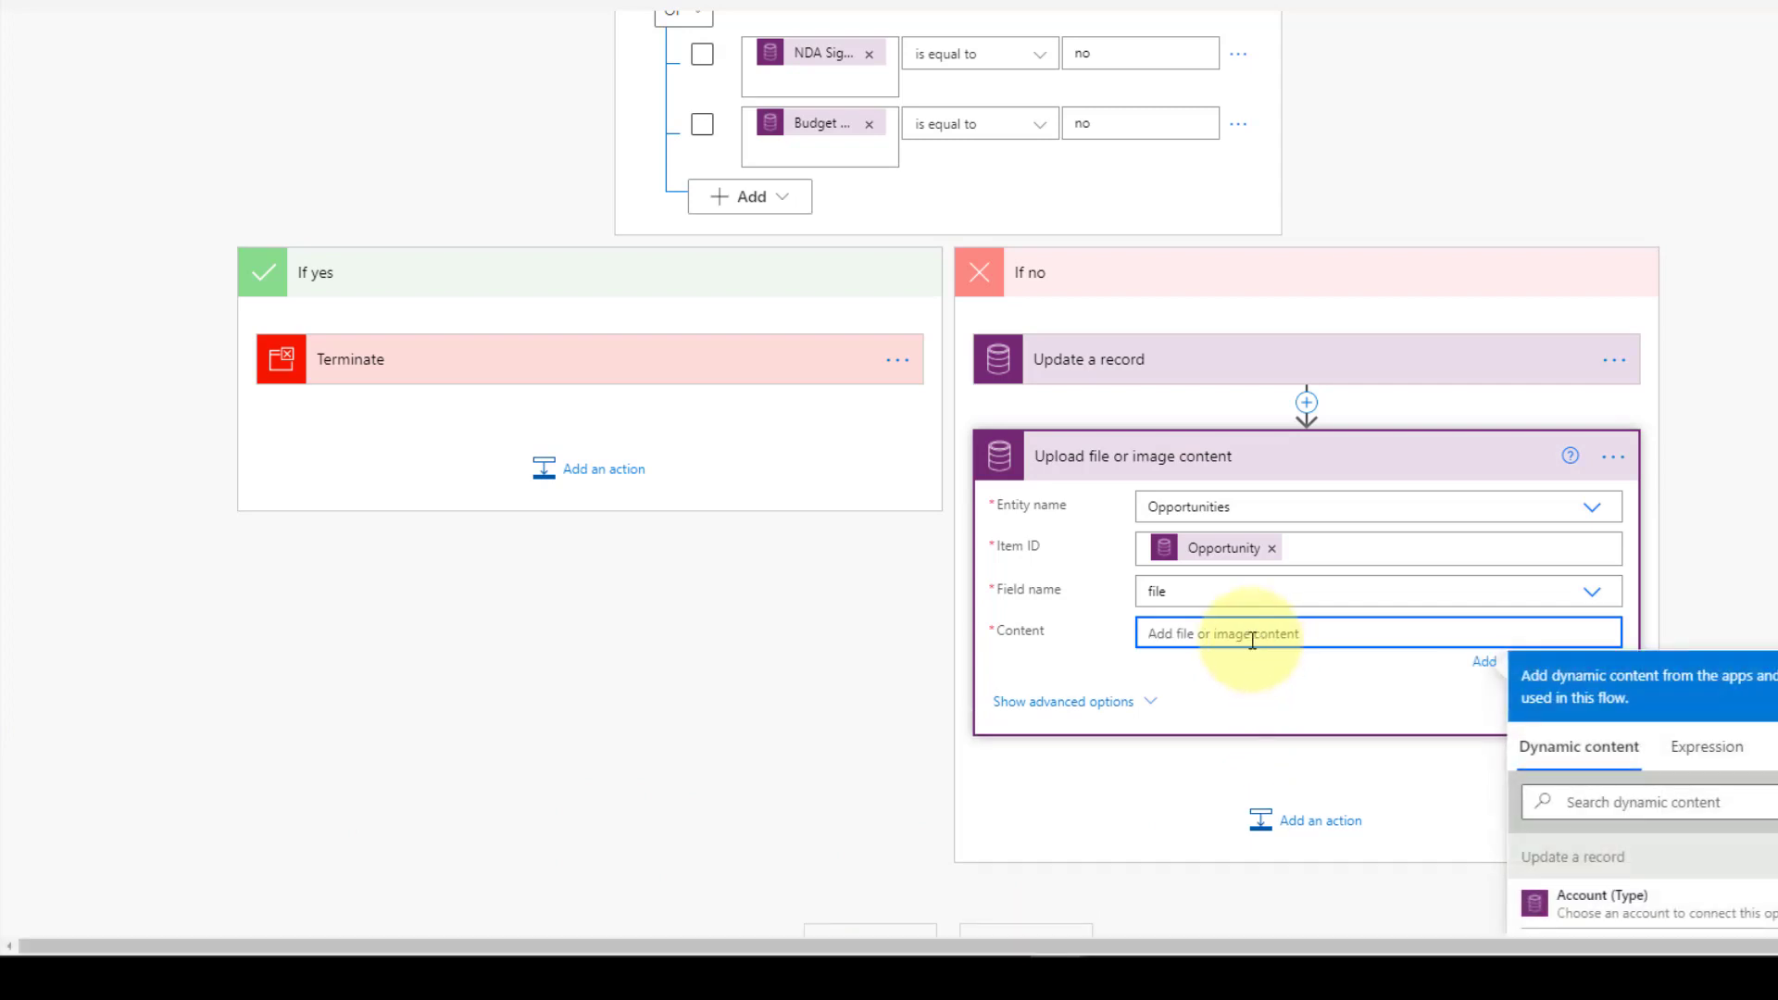
click(1602, 811)
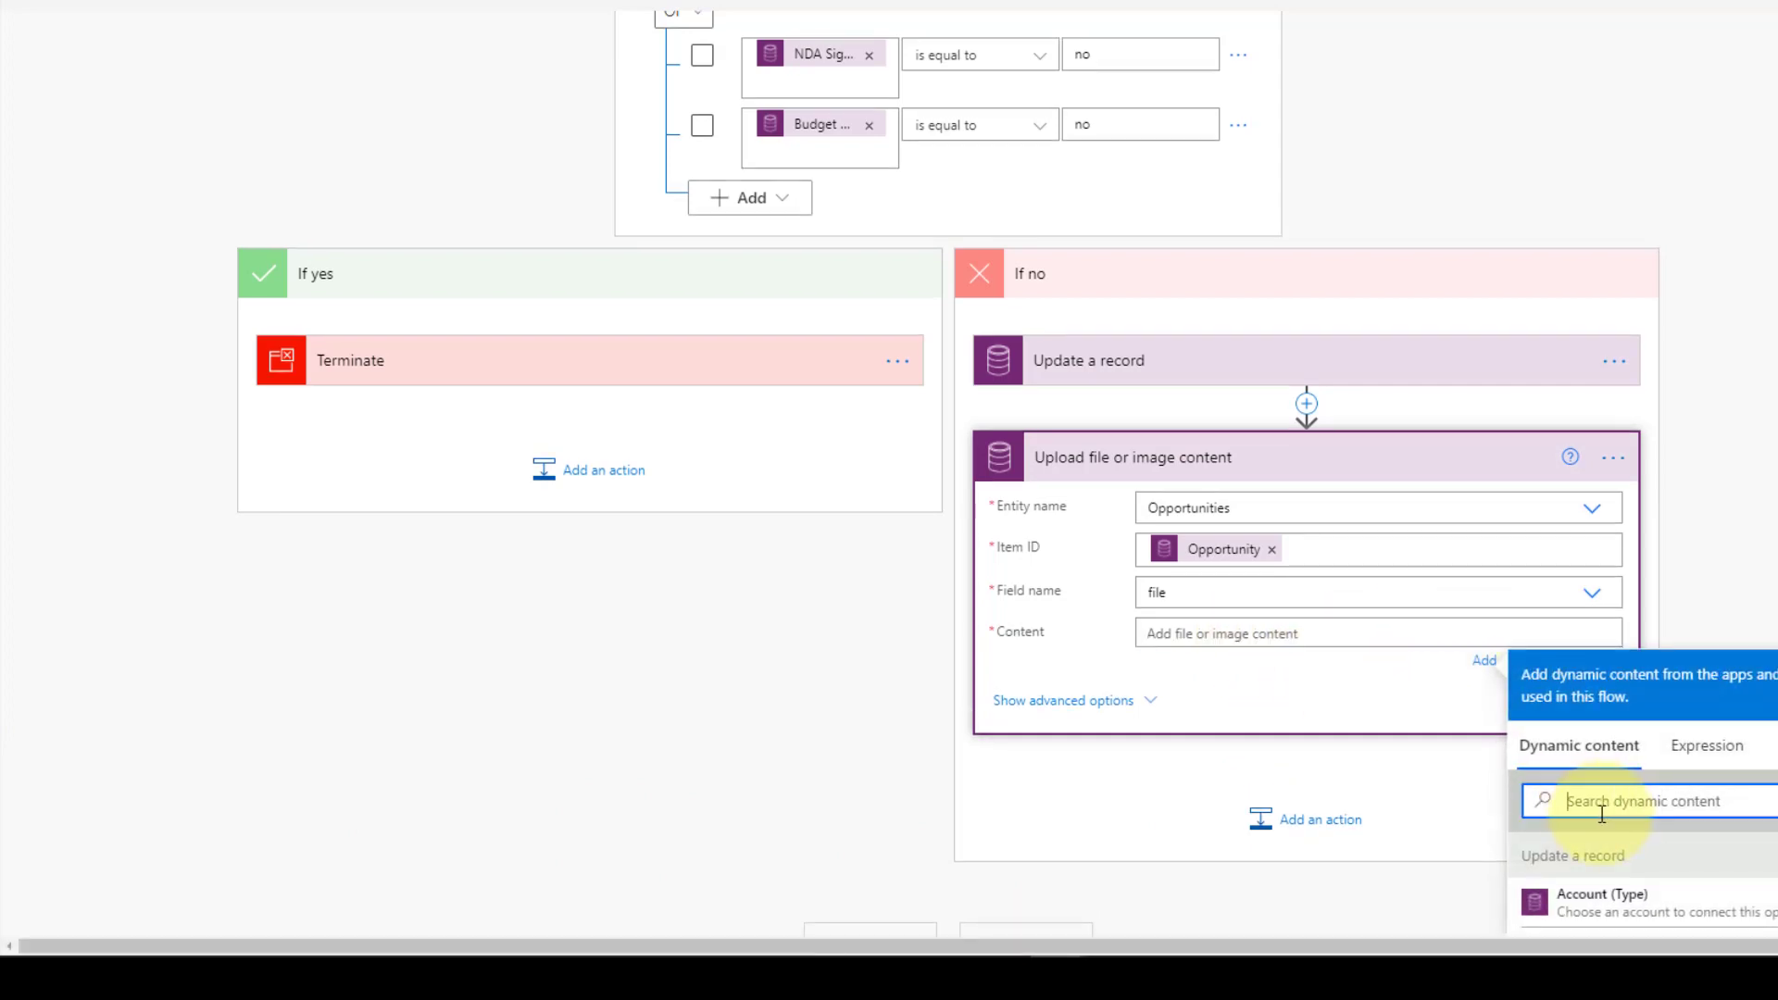
text(attach)
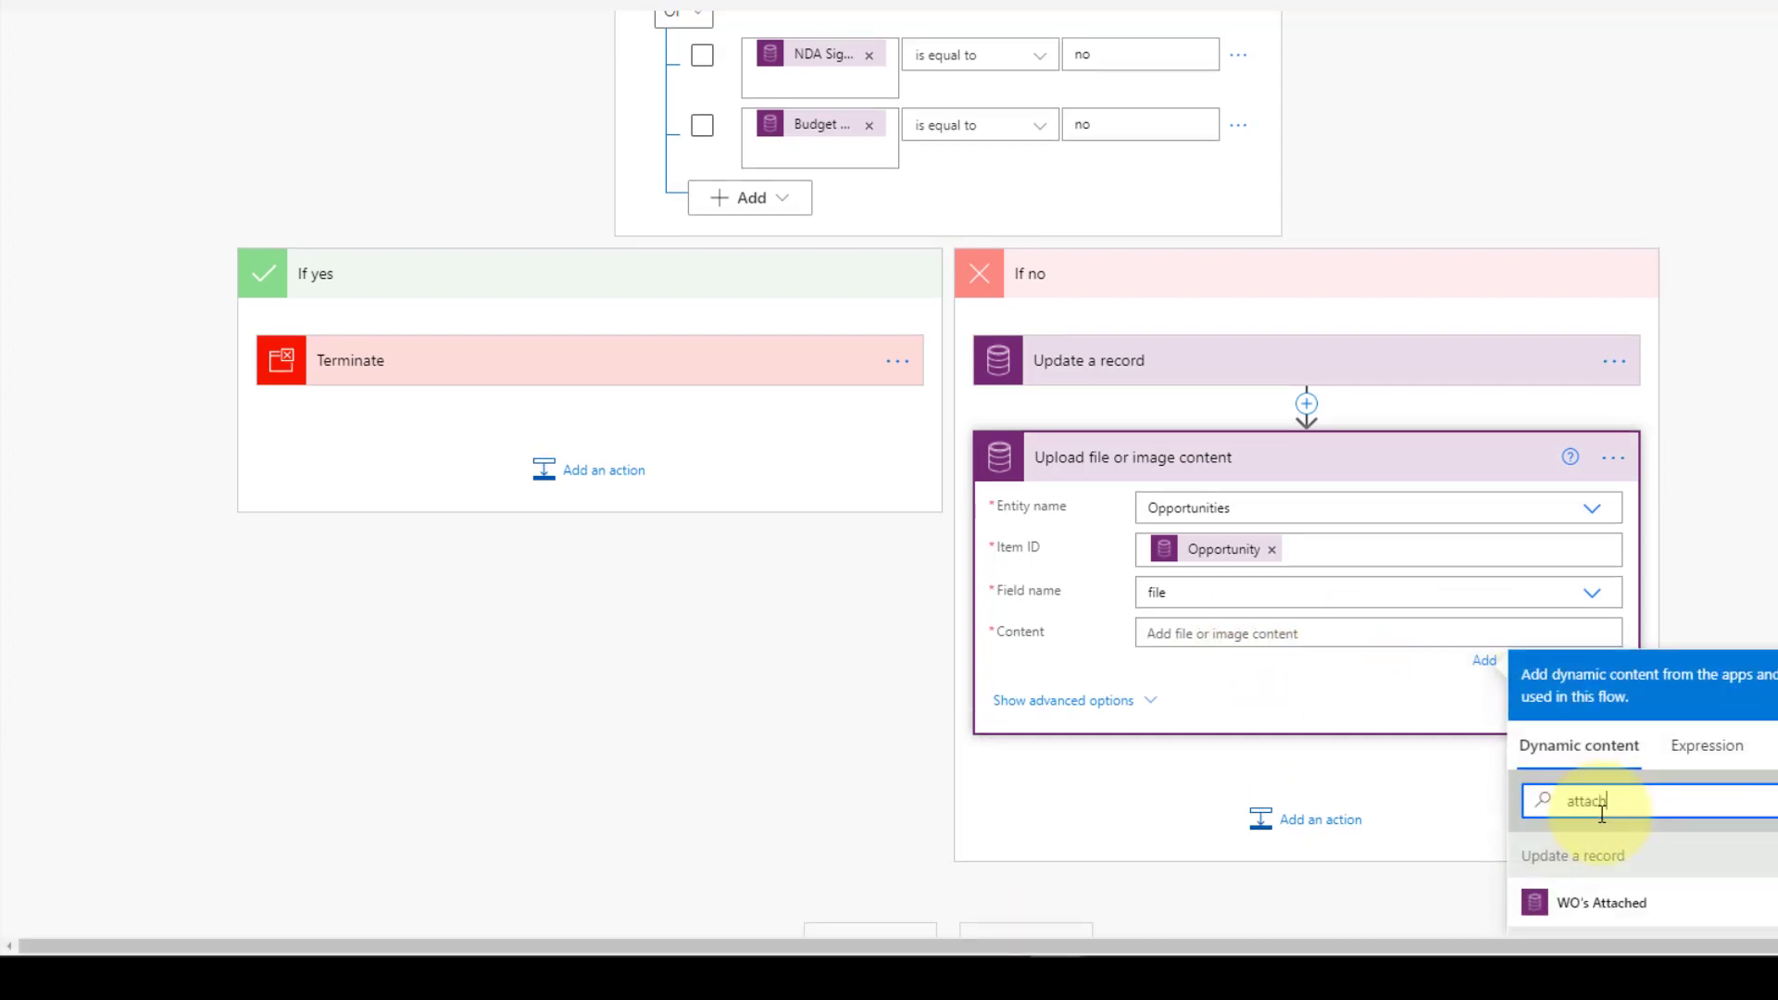
scroll(1601, 811, down, 2)
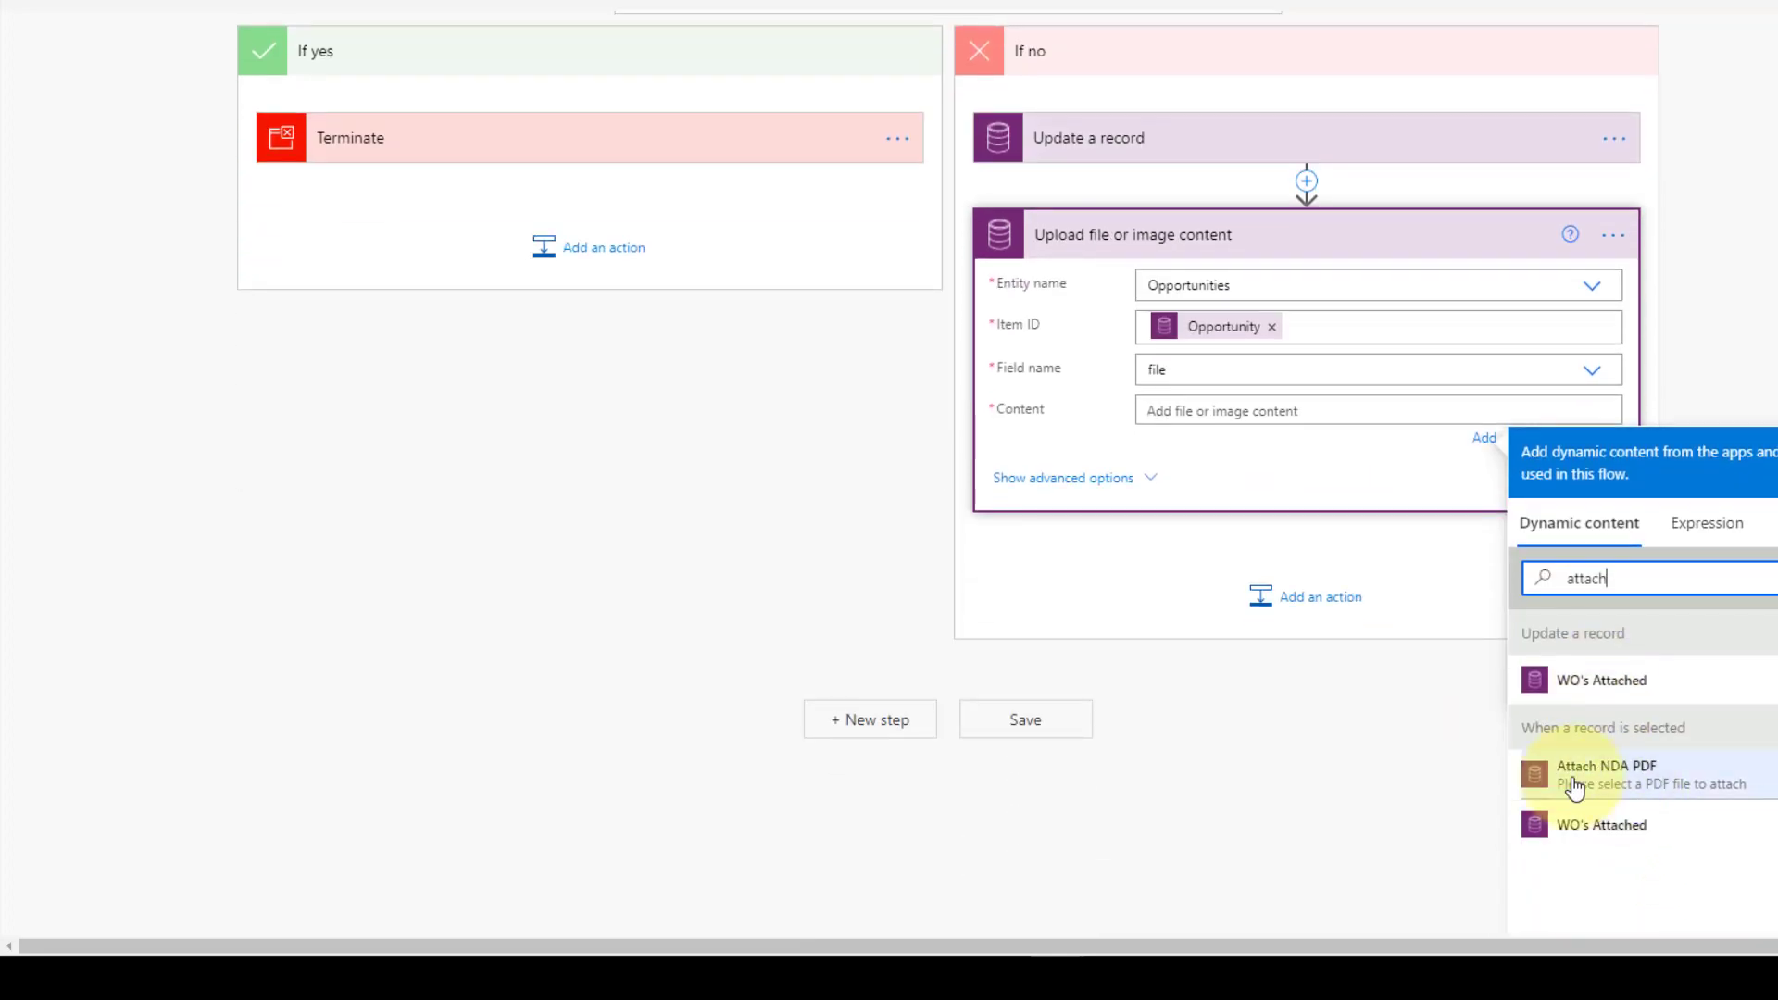
click(1574, 783)
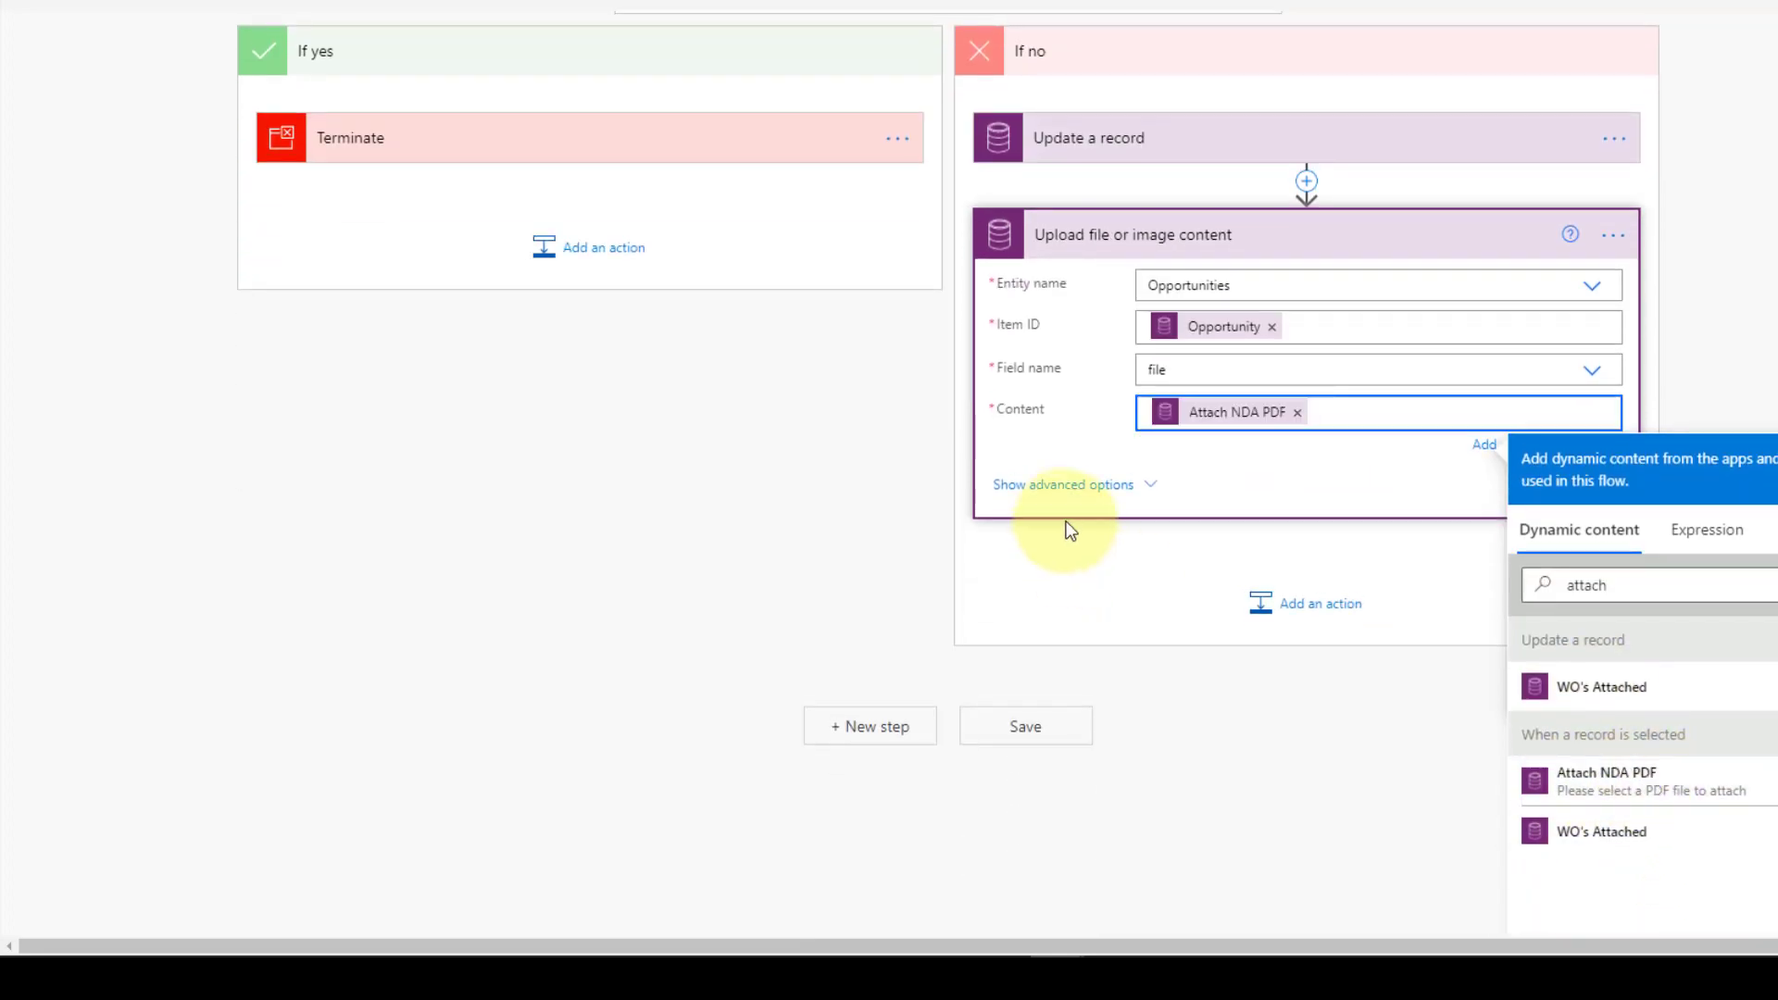
Step: Replace the default Untitled content name with NDA.pdf in the advanced options
click(1075, 491)
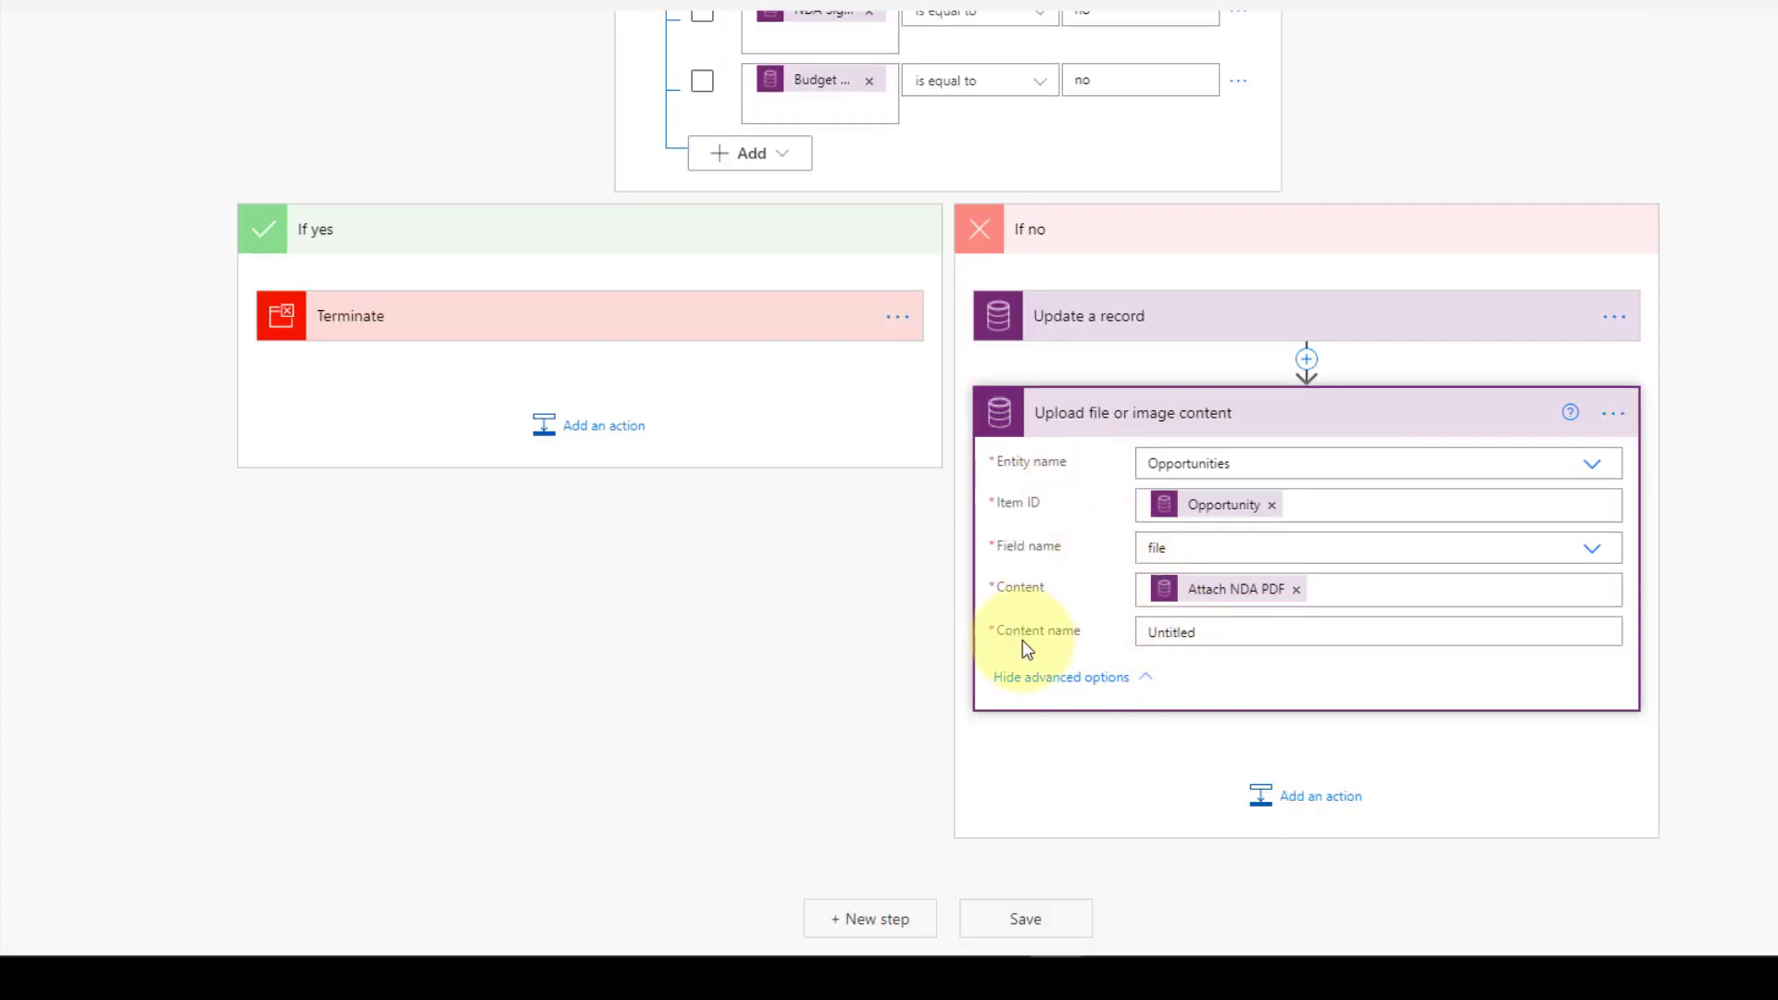
drag(1238, 628, 1115, 631)
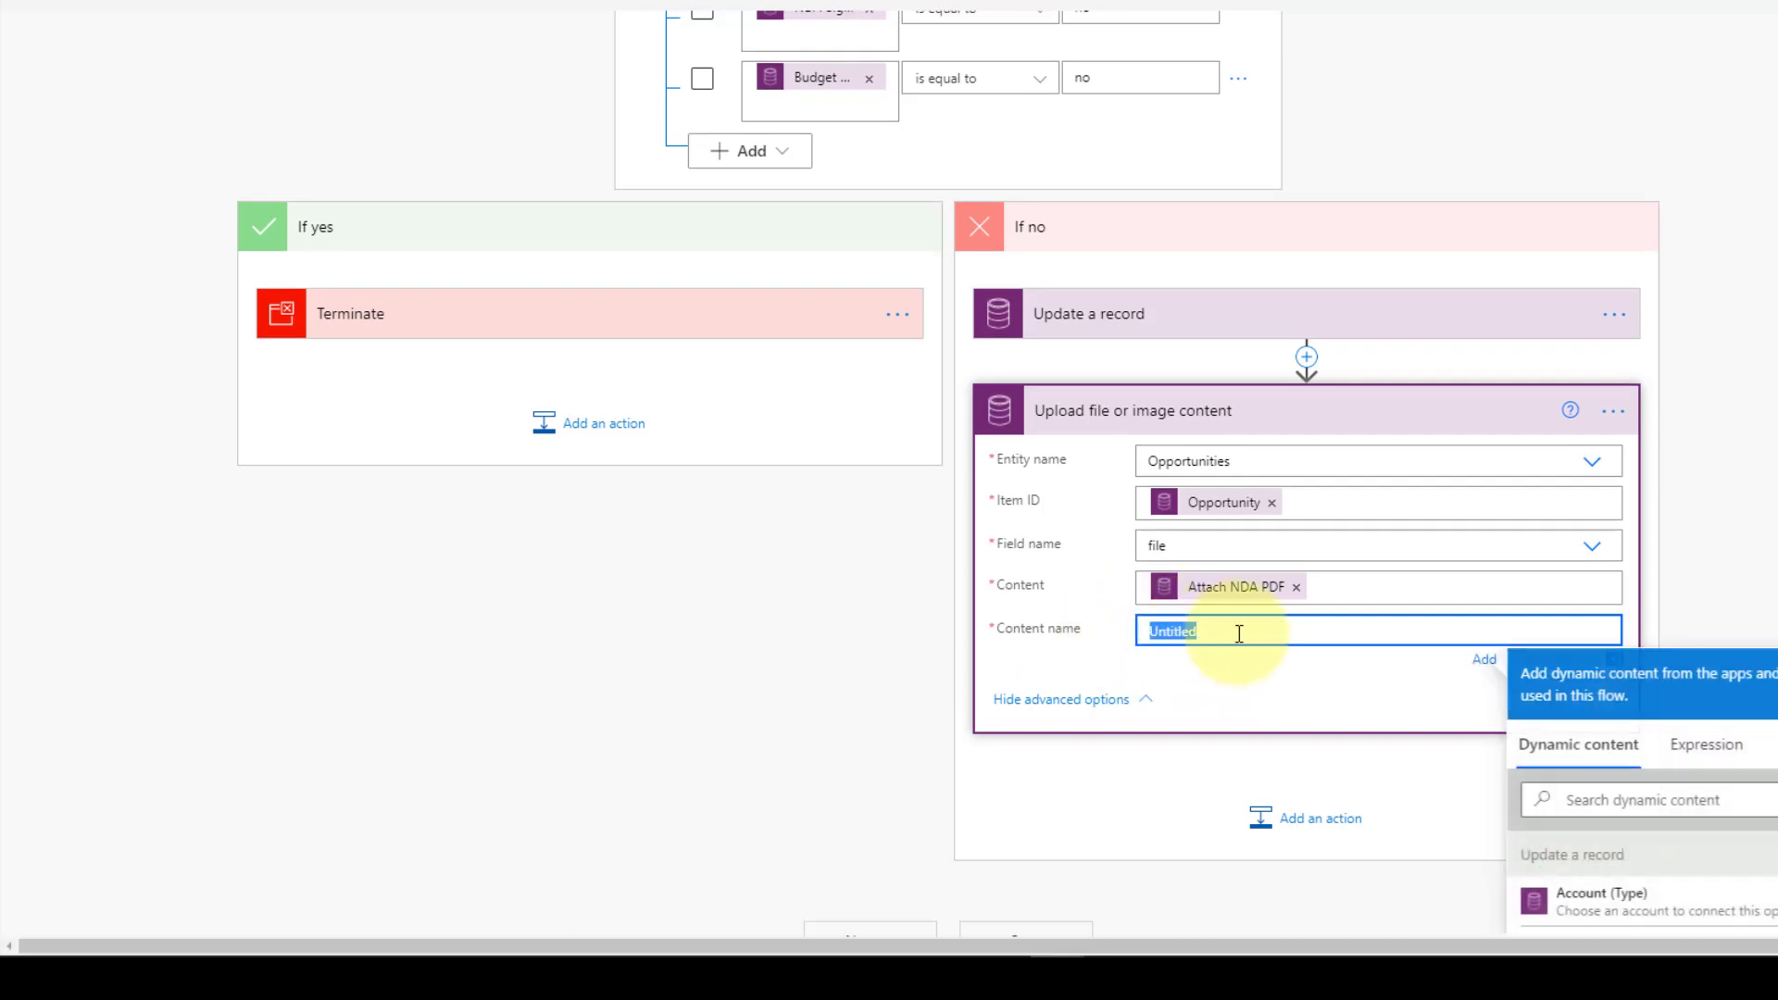
text(NDA.pdf)
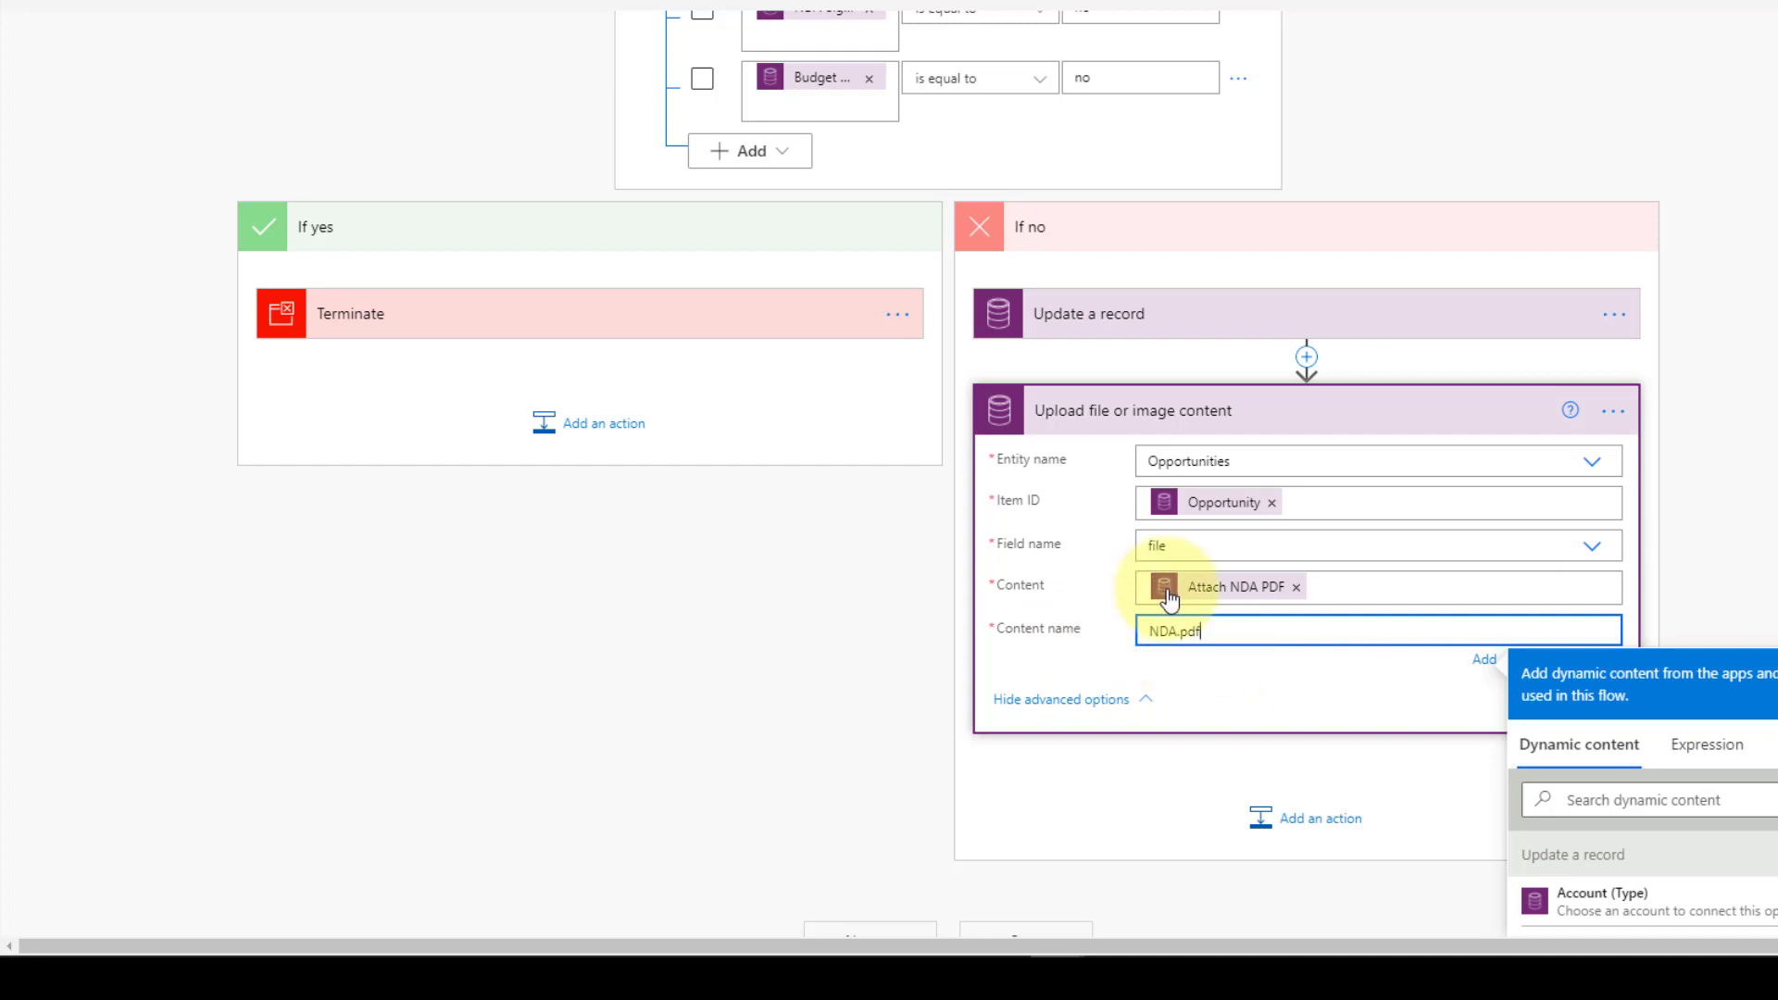
click(1698, 519)
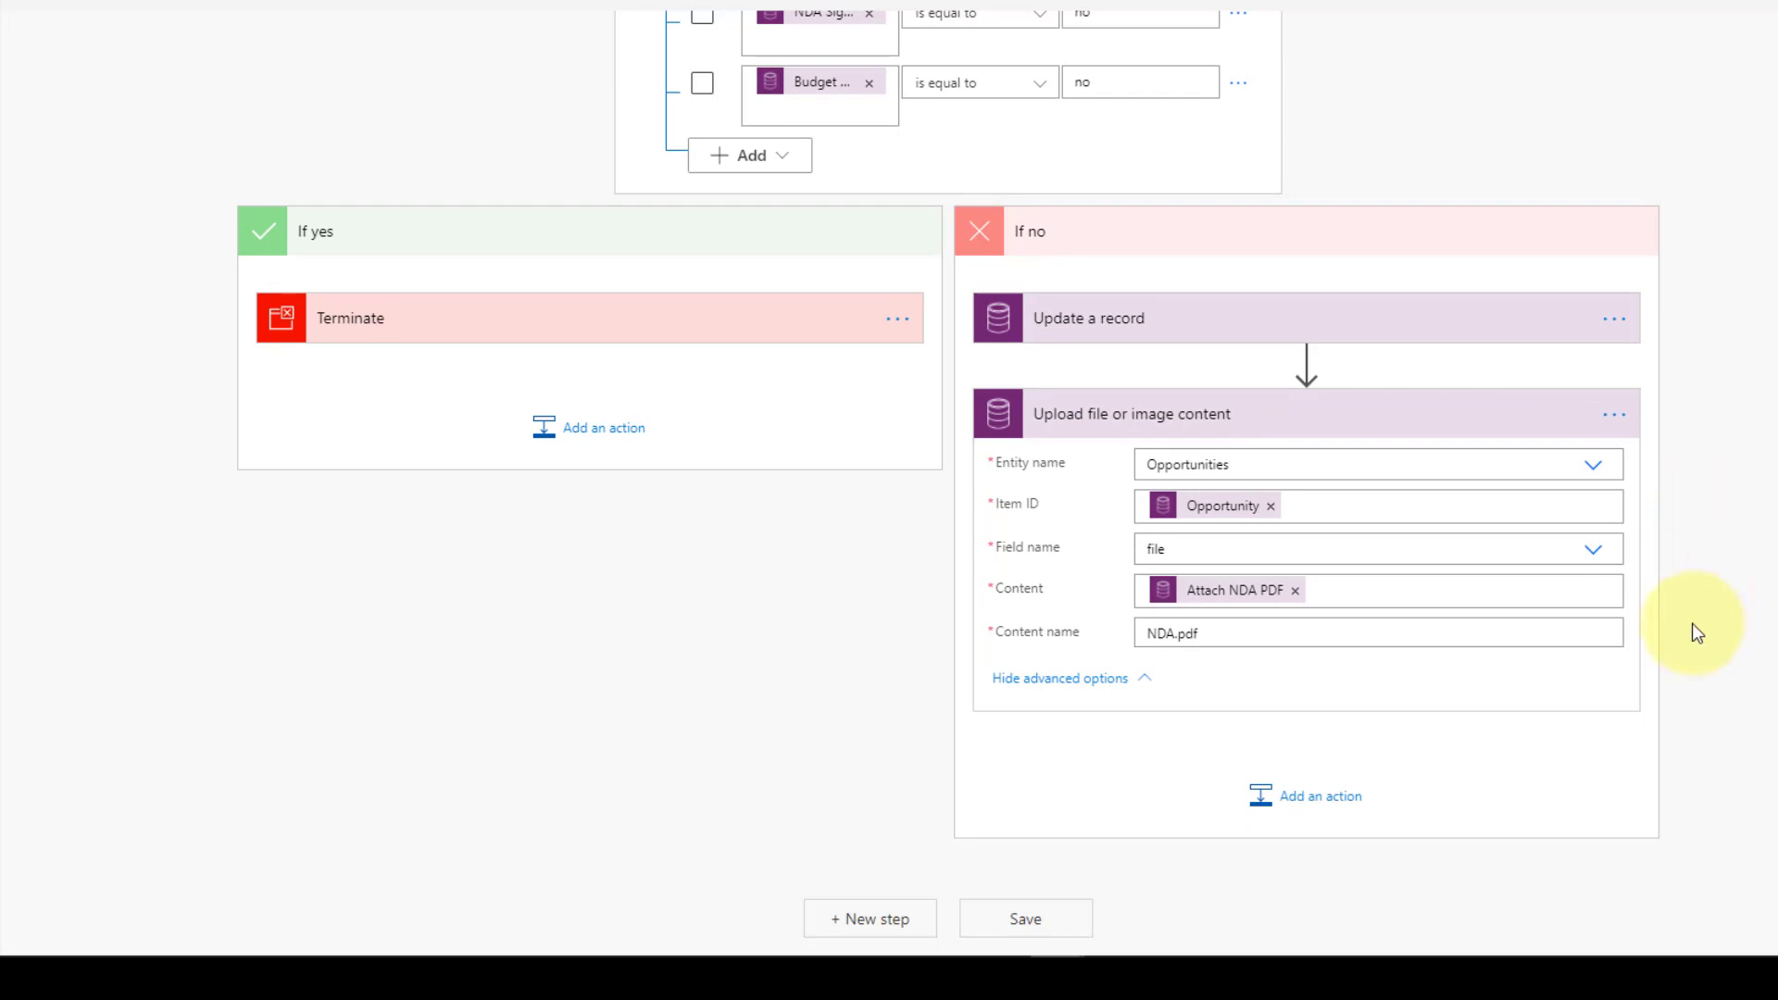
Step: Expand the When a record is selected trigger and review the condition and both branches
scroll(1608, 627, up, 3)
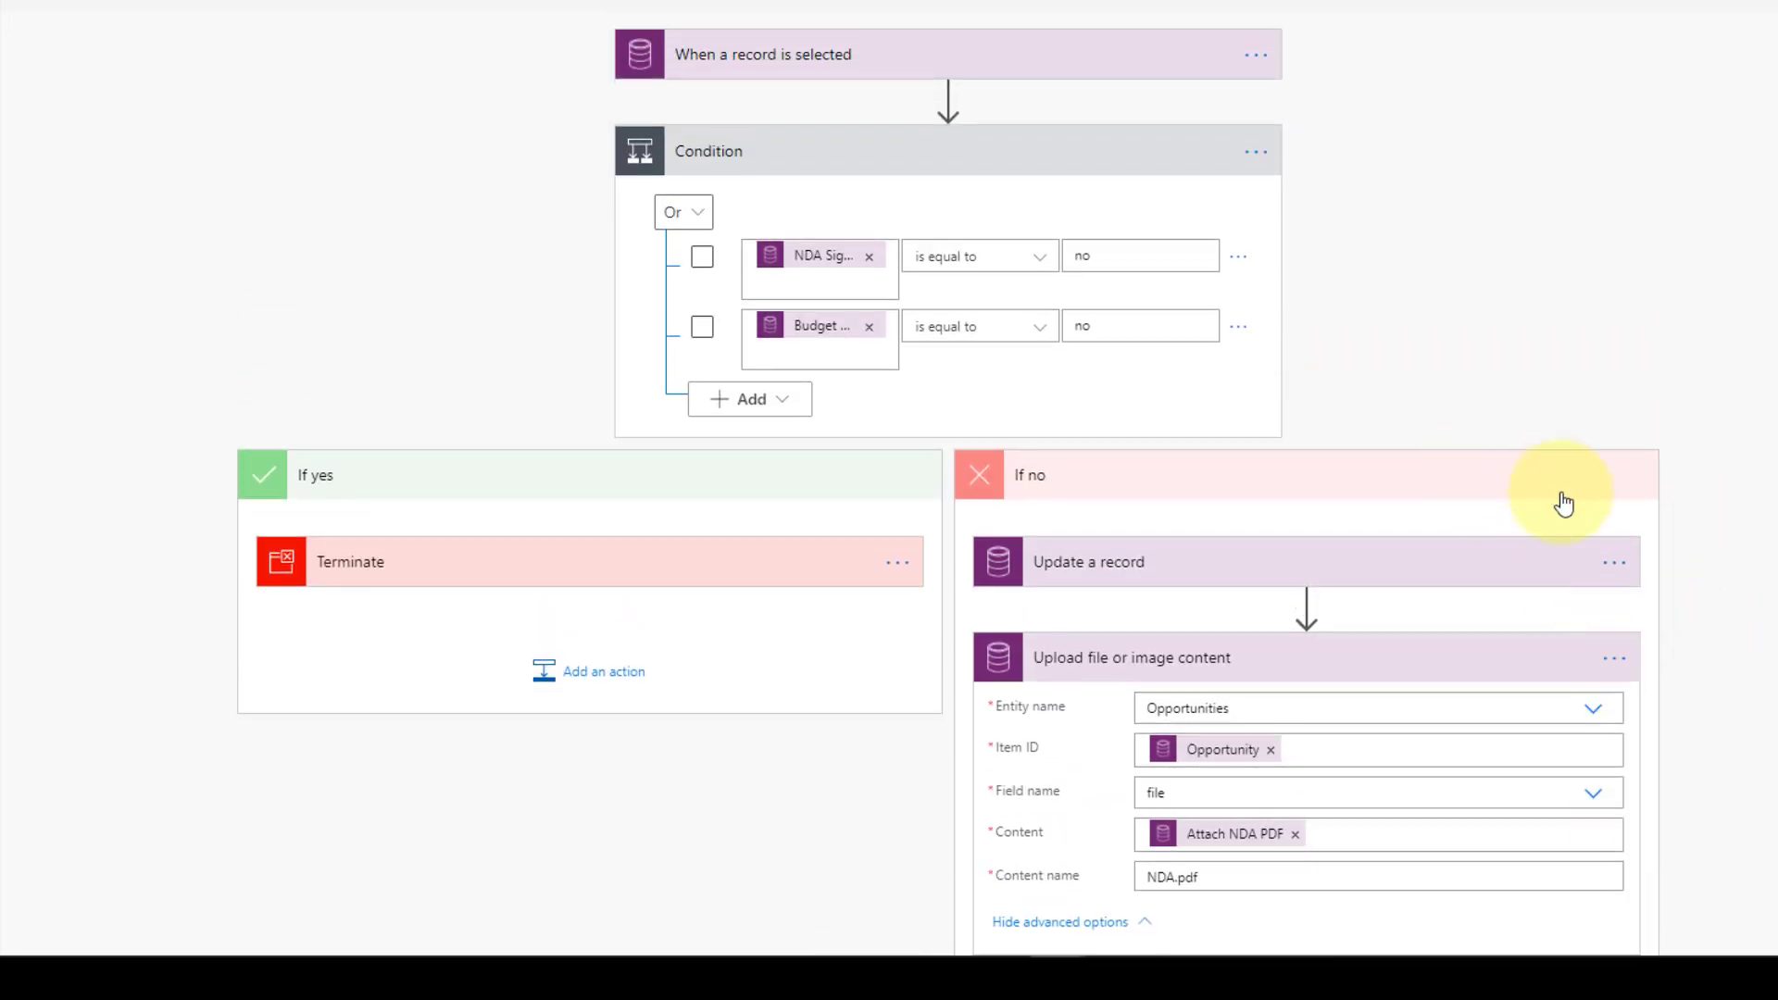
click(815, 67)
click(816, 67)
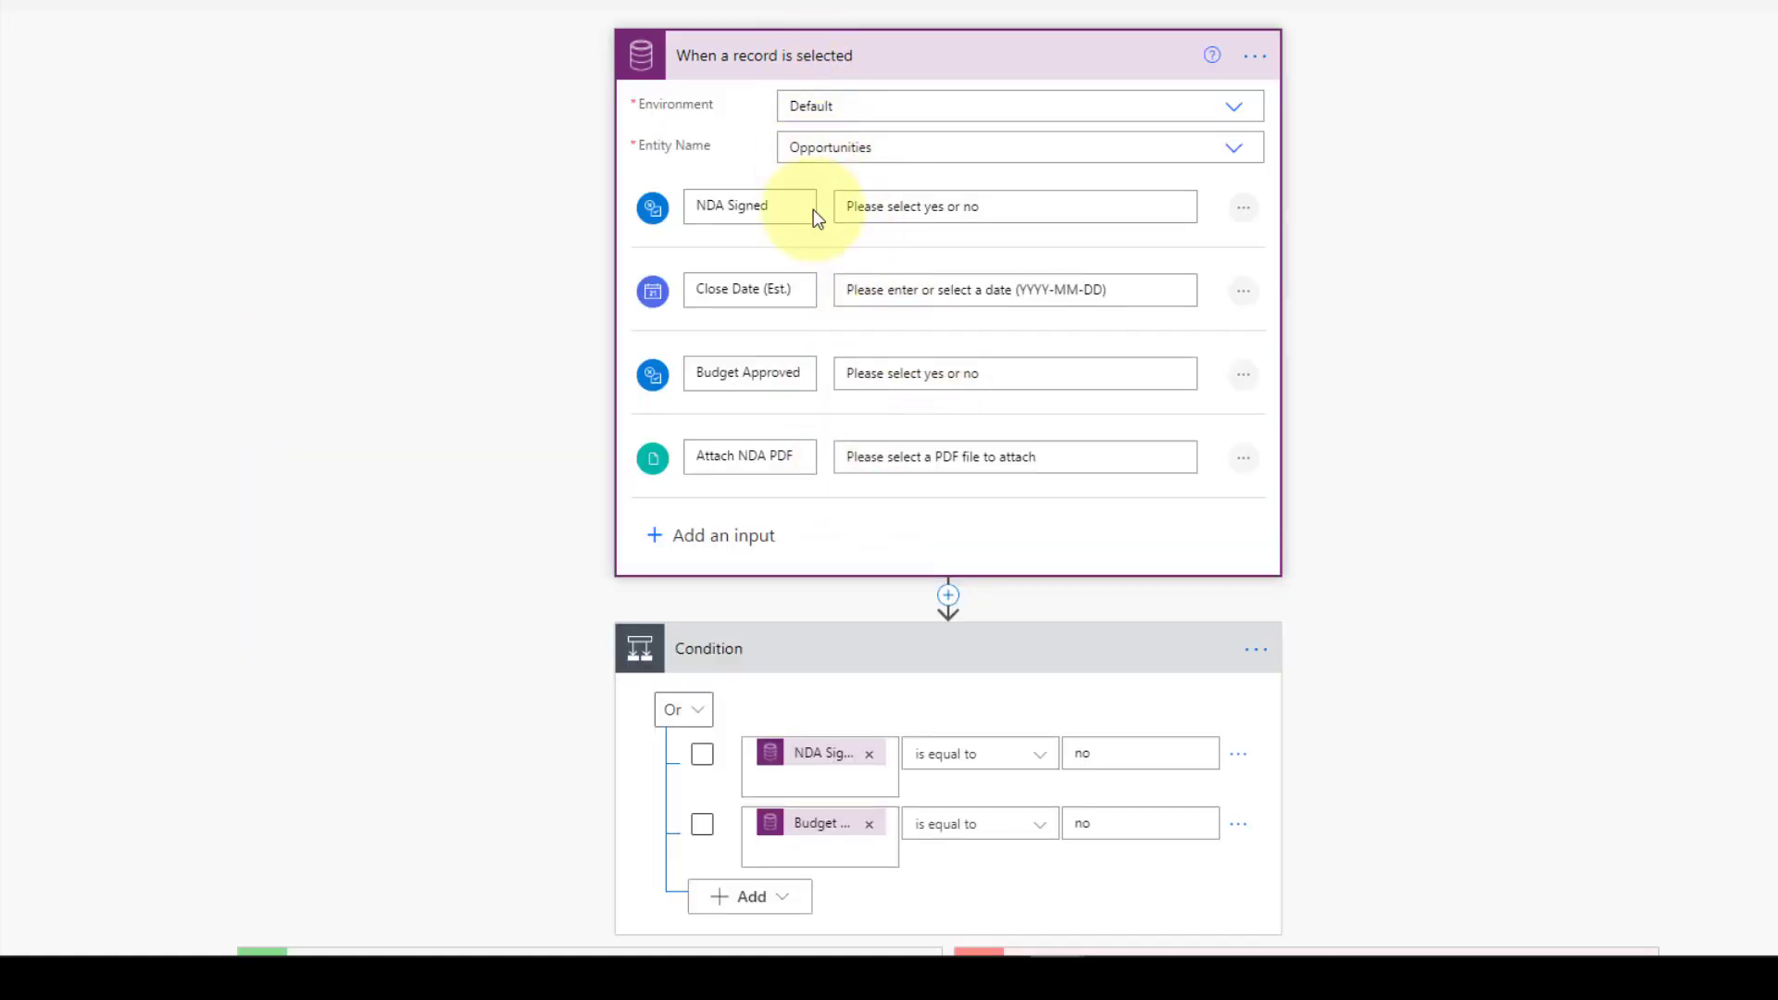
scroll(920, 444, down, 3)
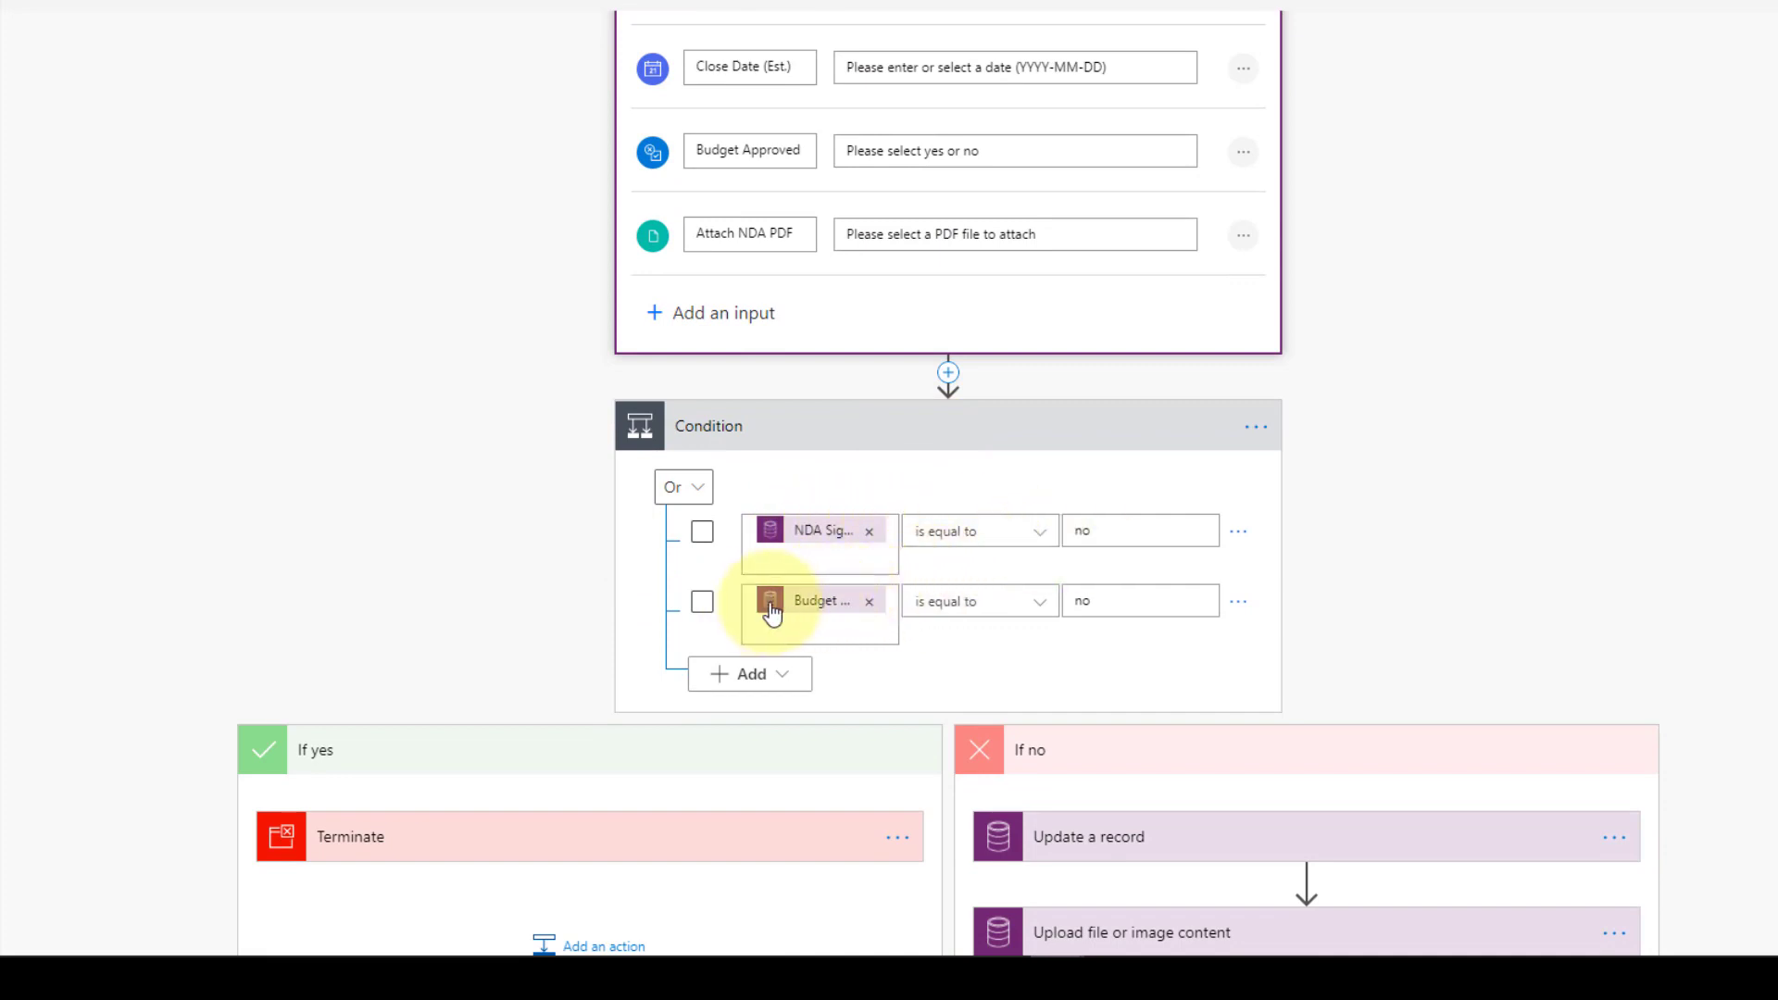
scroll(417, 604, down, 1)
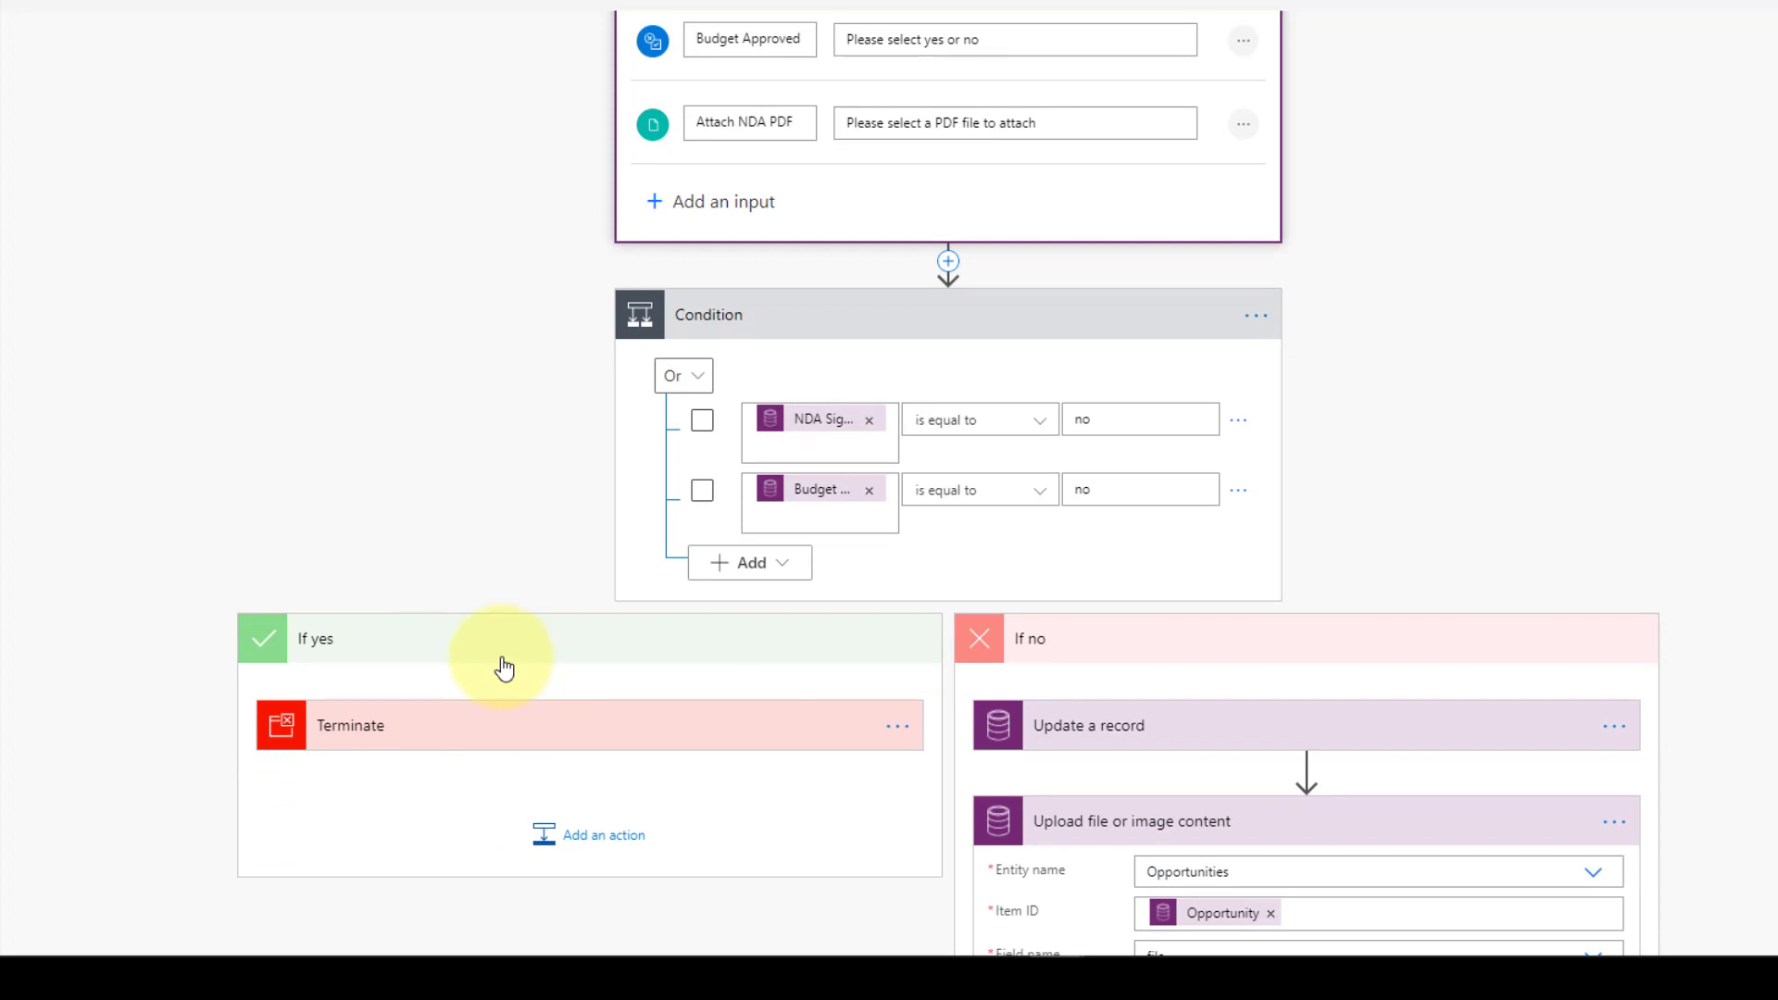
scroll(514, 669, down, 1)
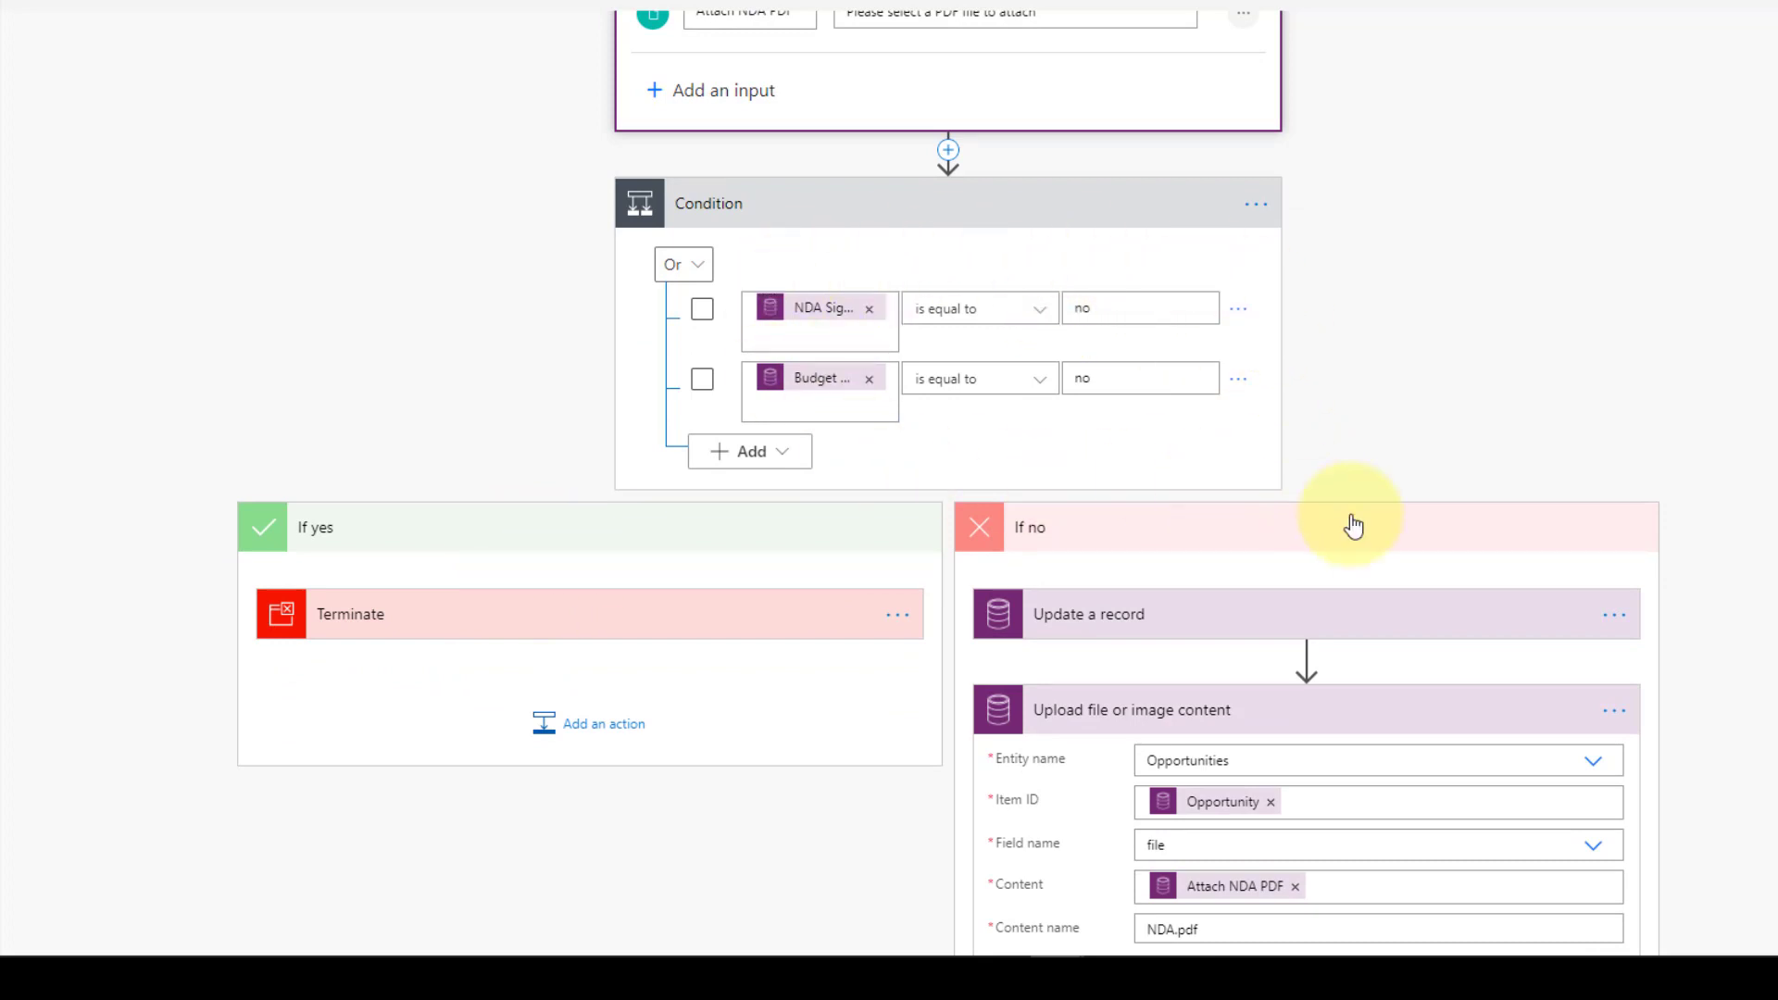
scroll(1361, 520, down, 2)
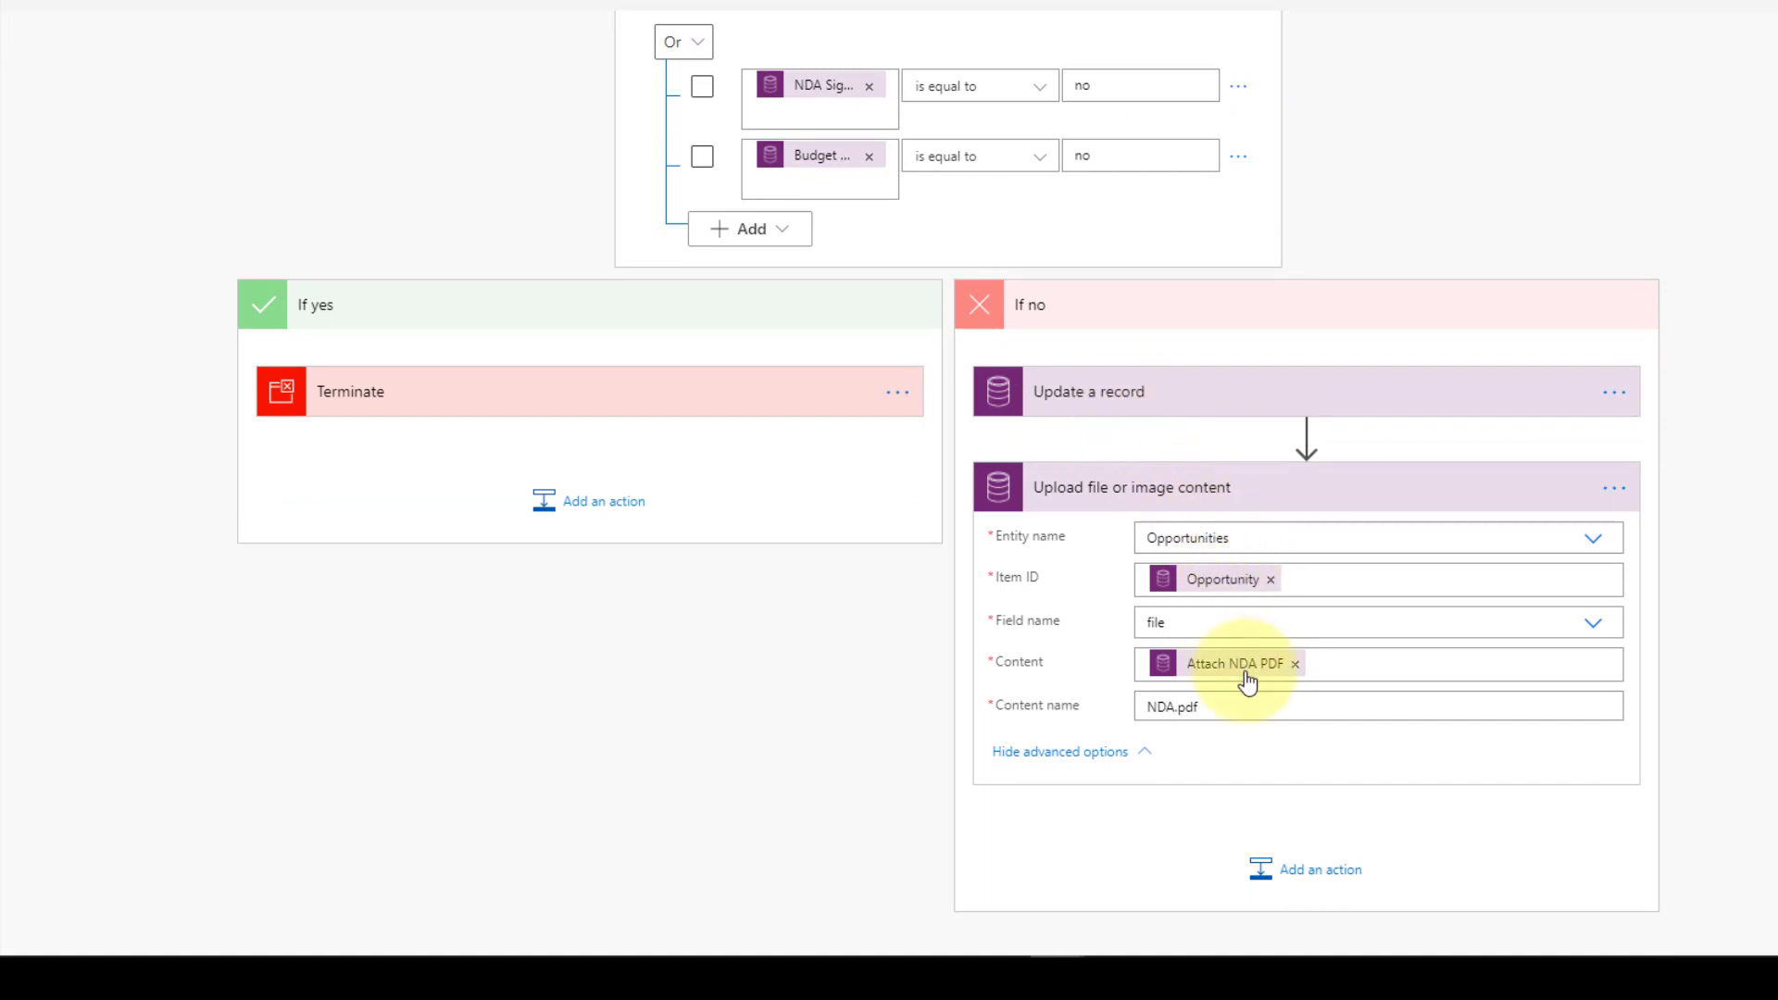
mouse_move(1247, 683)
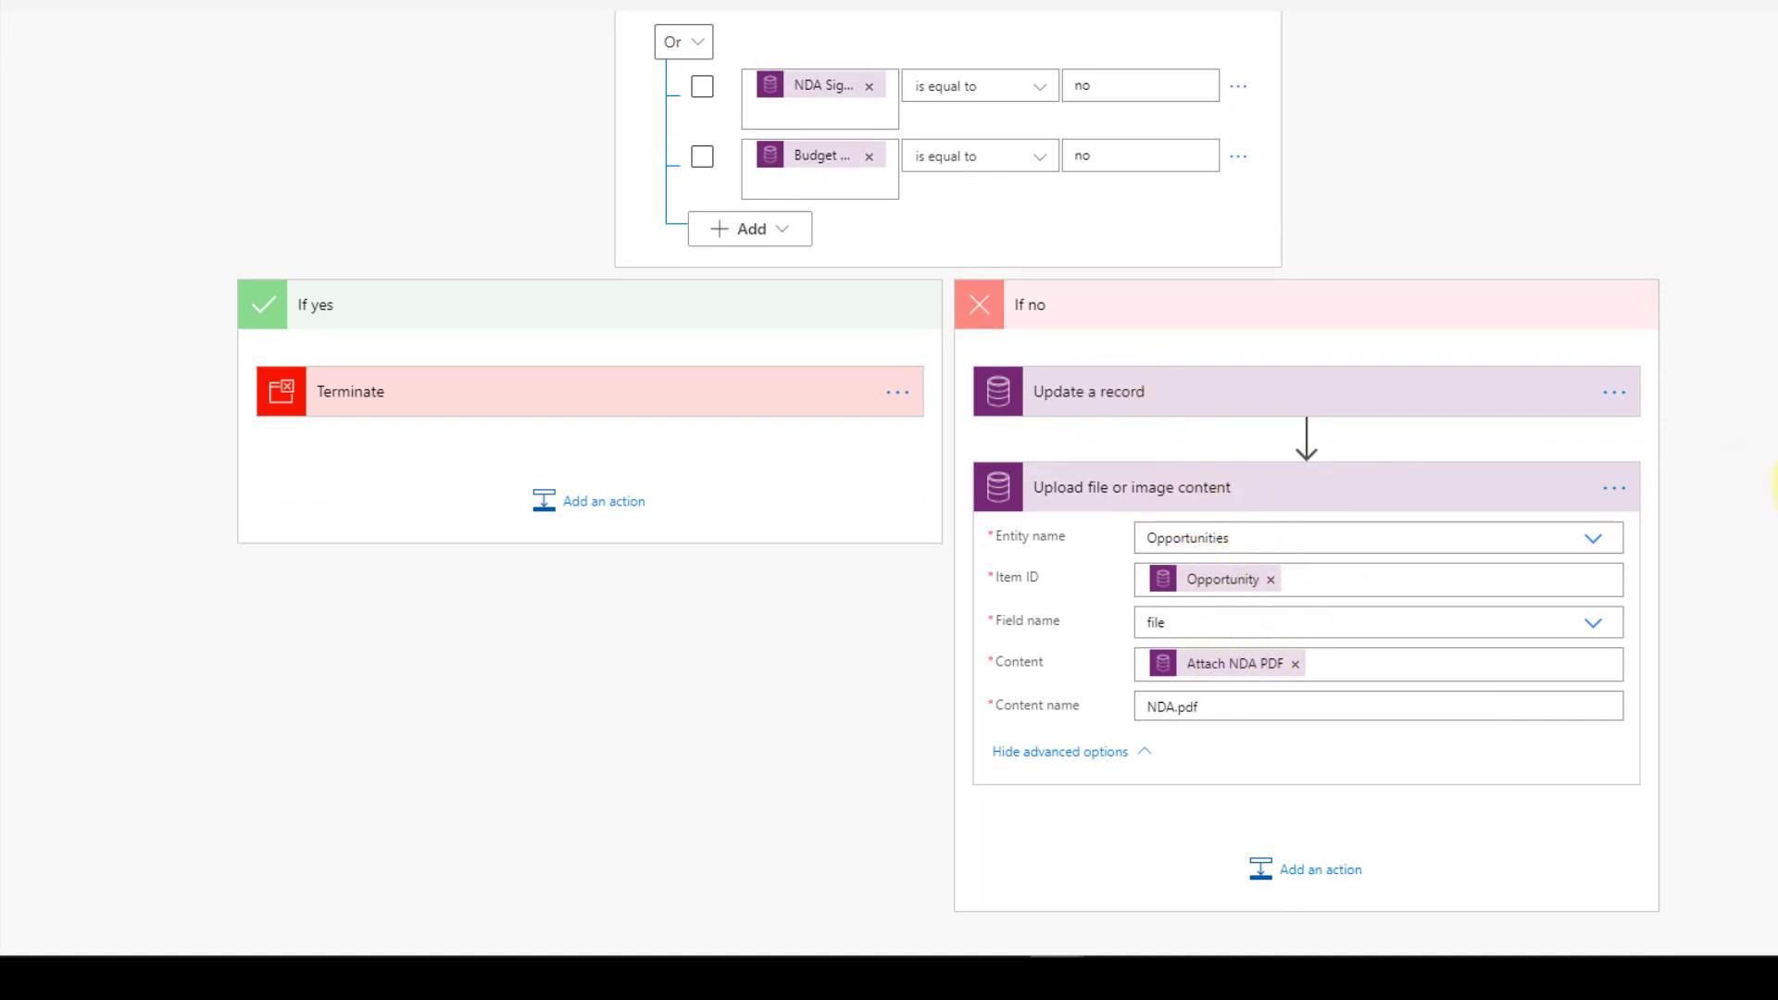